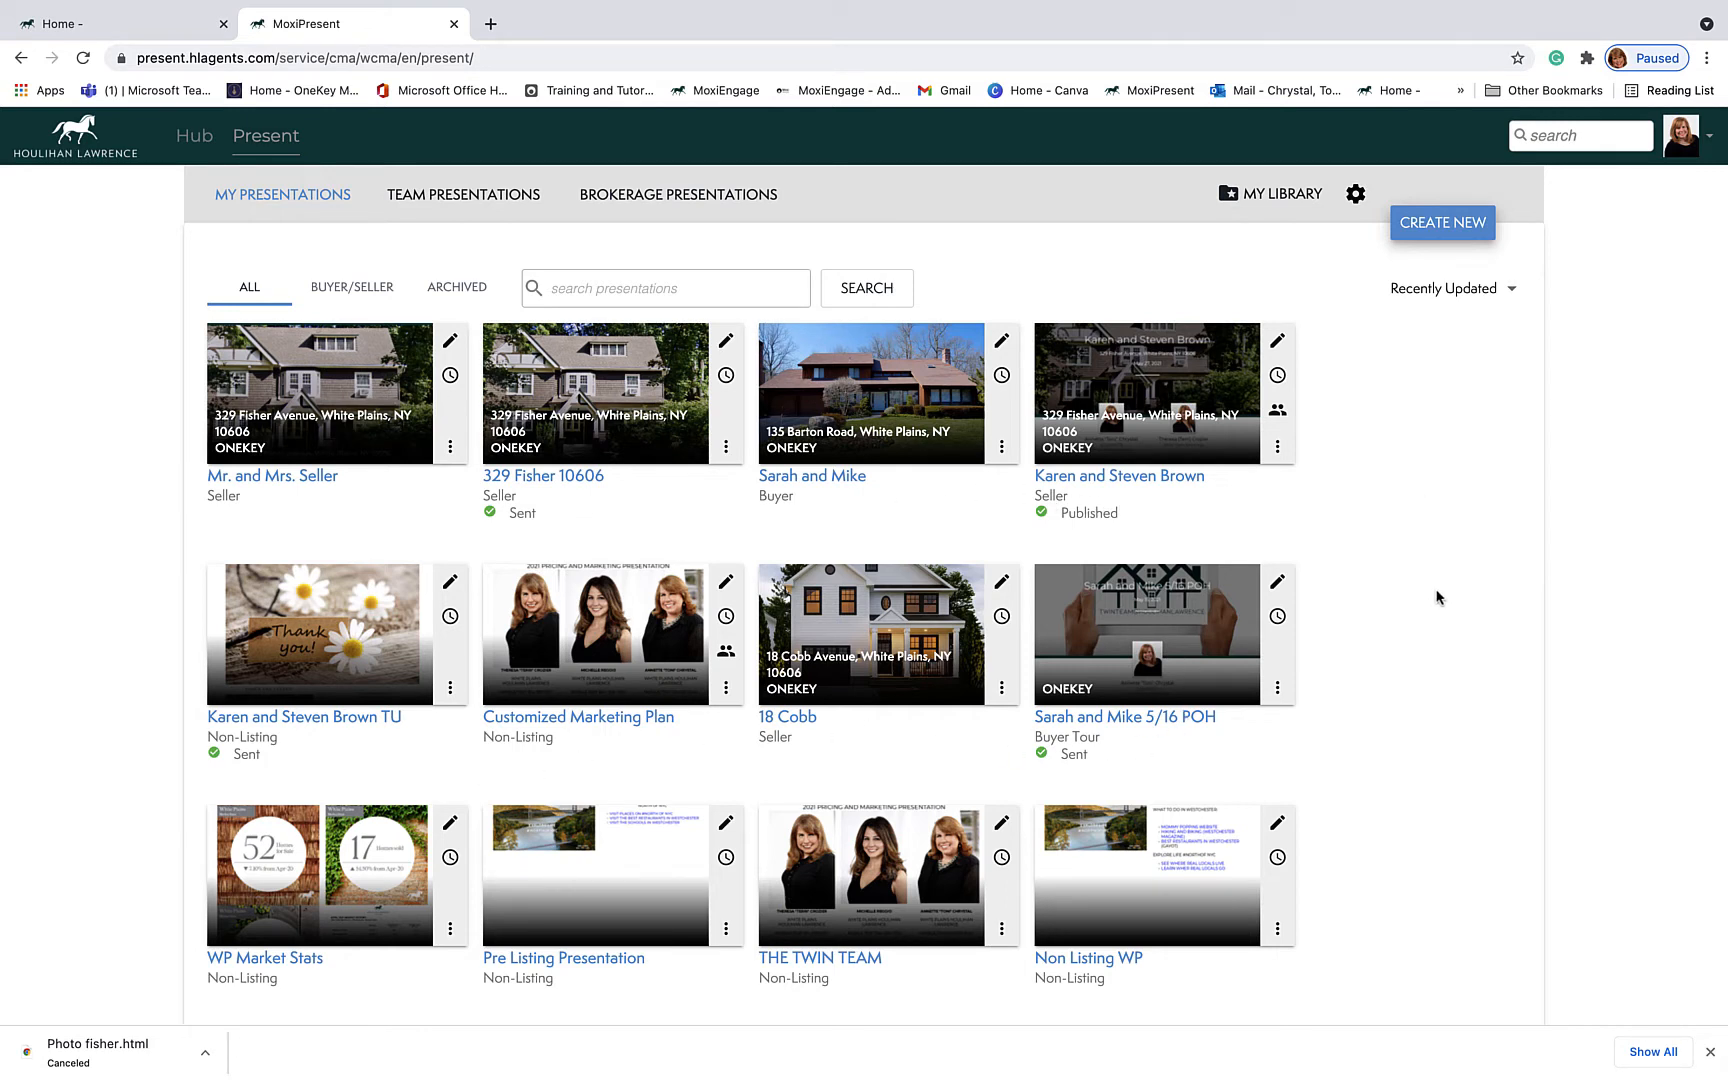
Step: Start a new Seller presentation using the Default seller template
click(1437, 228)
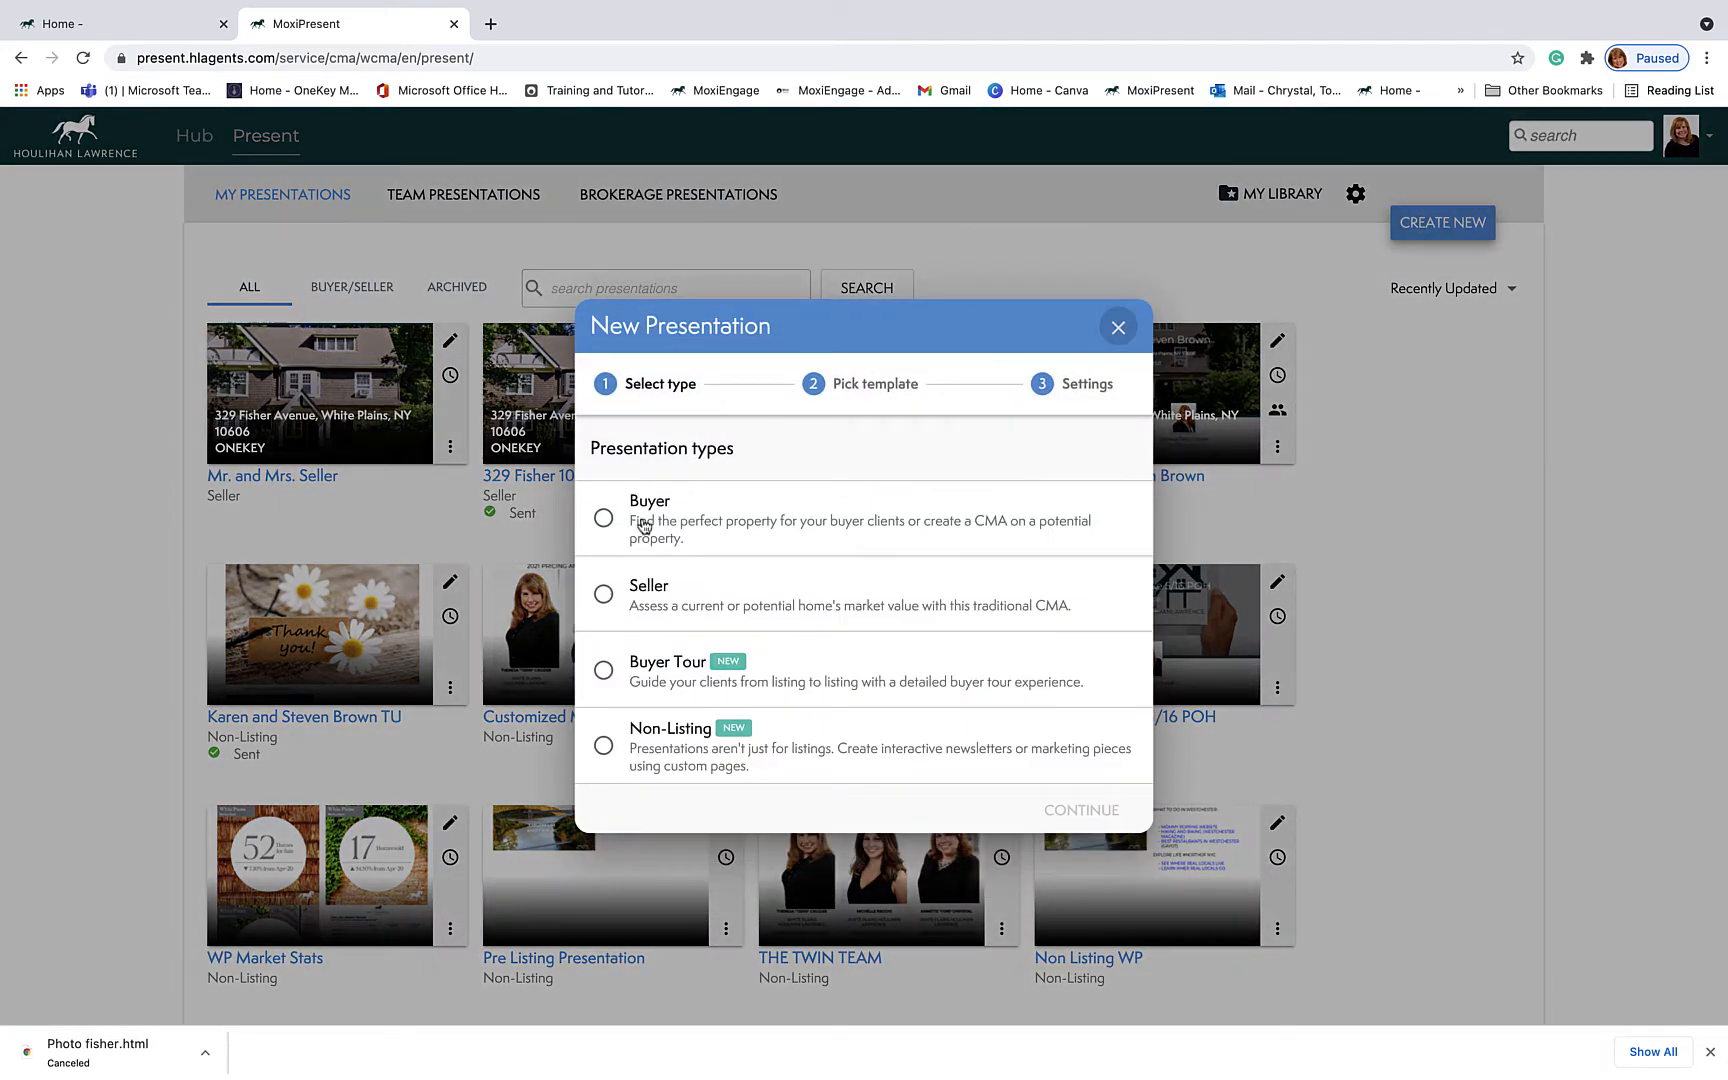
click(604, 598)
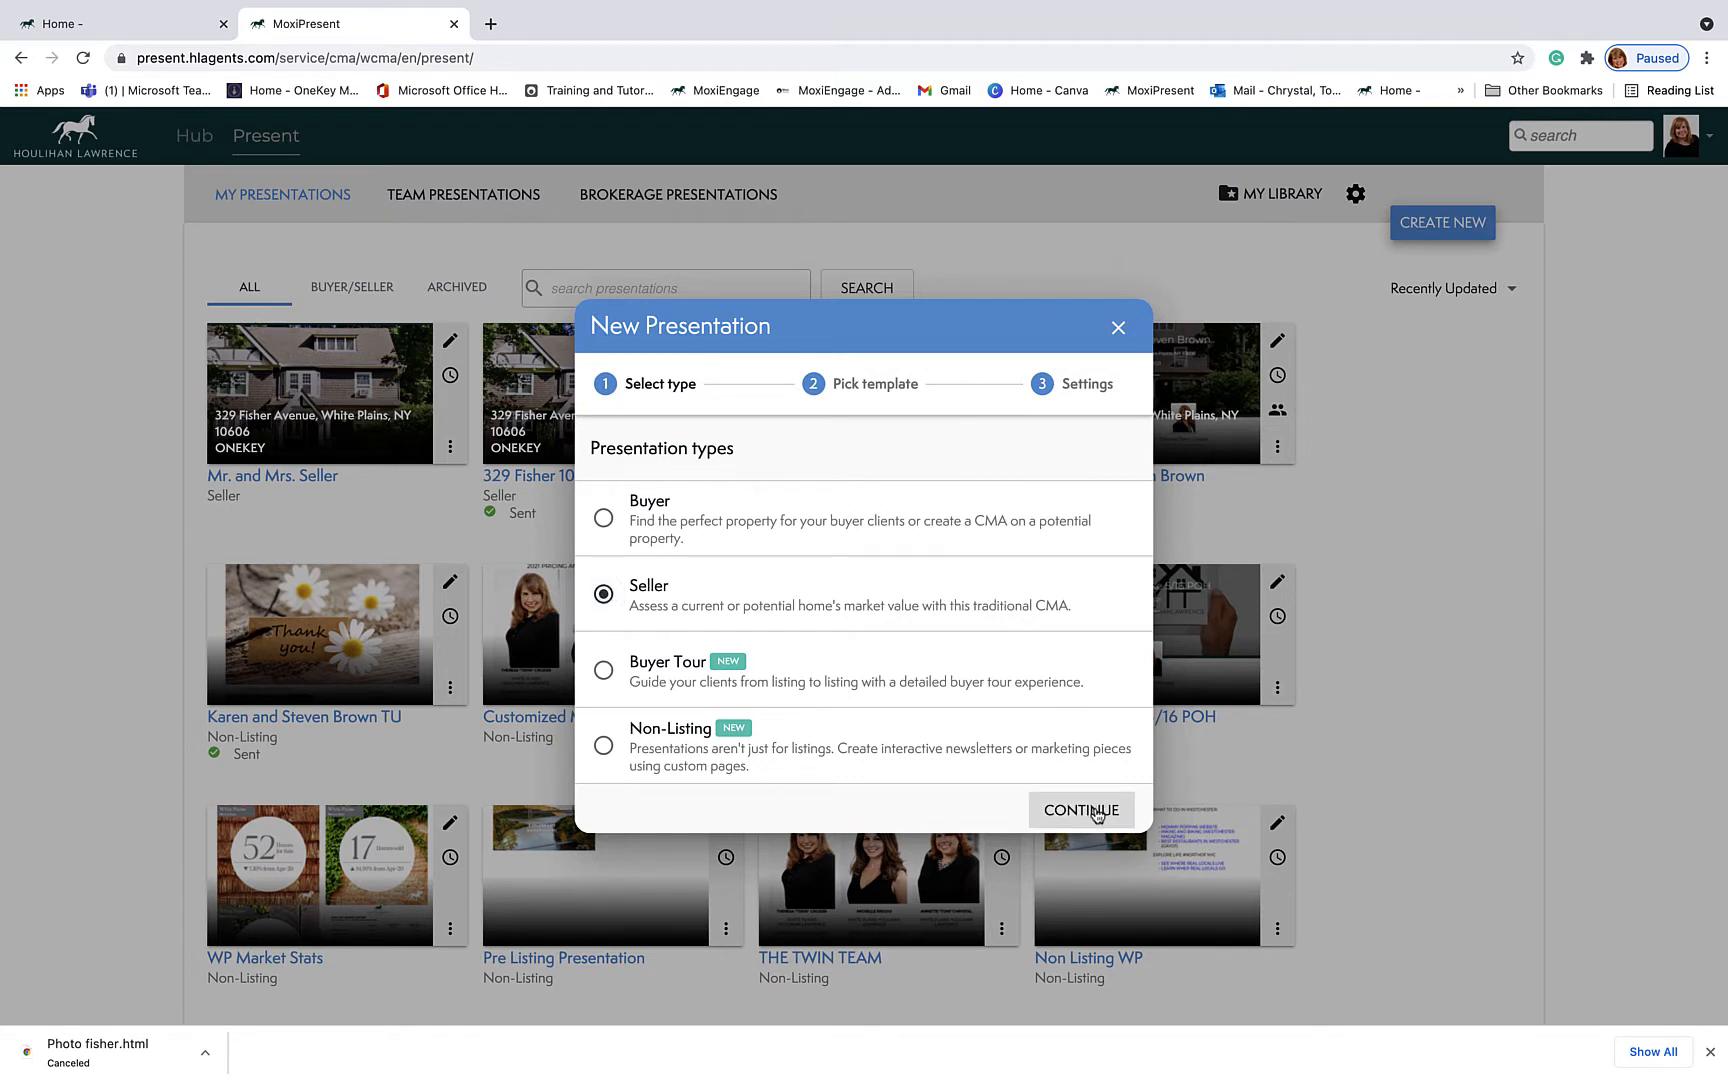
click(1097, 815)
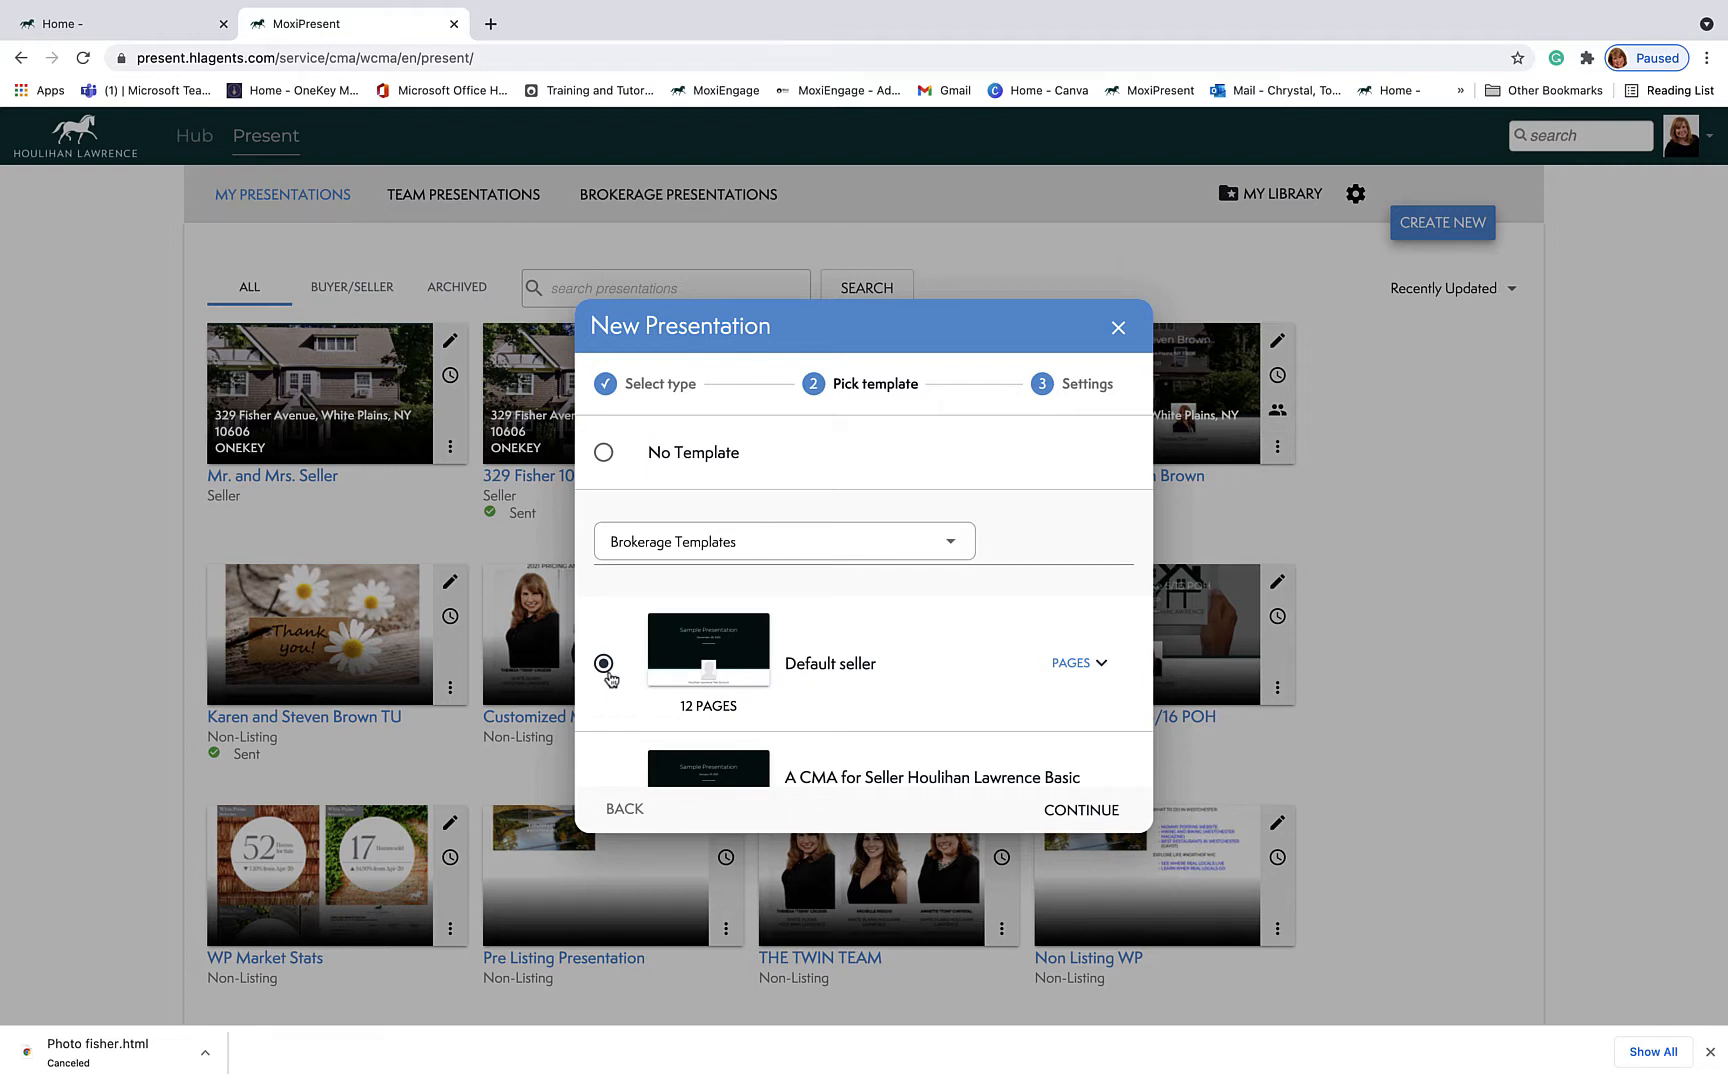
click(1067, 820)
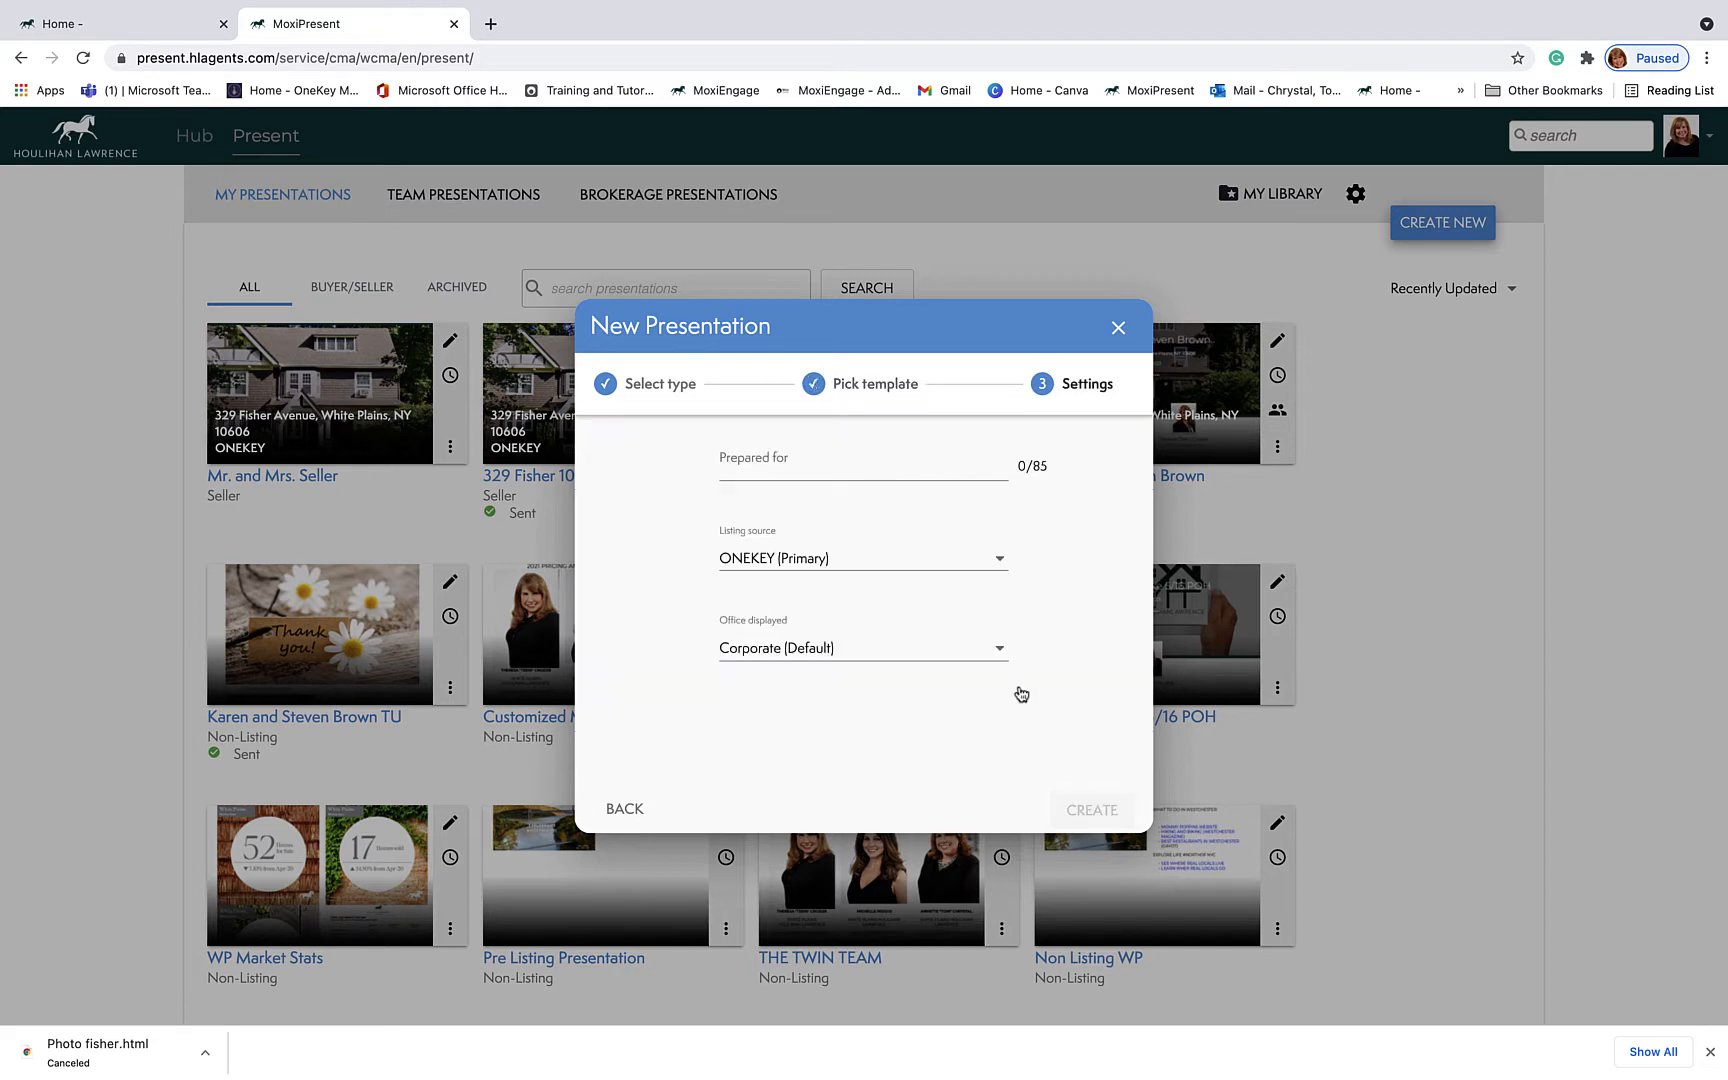
Step: Fill Prepared for with the sellers' names, show the White Plains Brokerage office, and create it
click(796, 467)
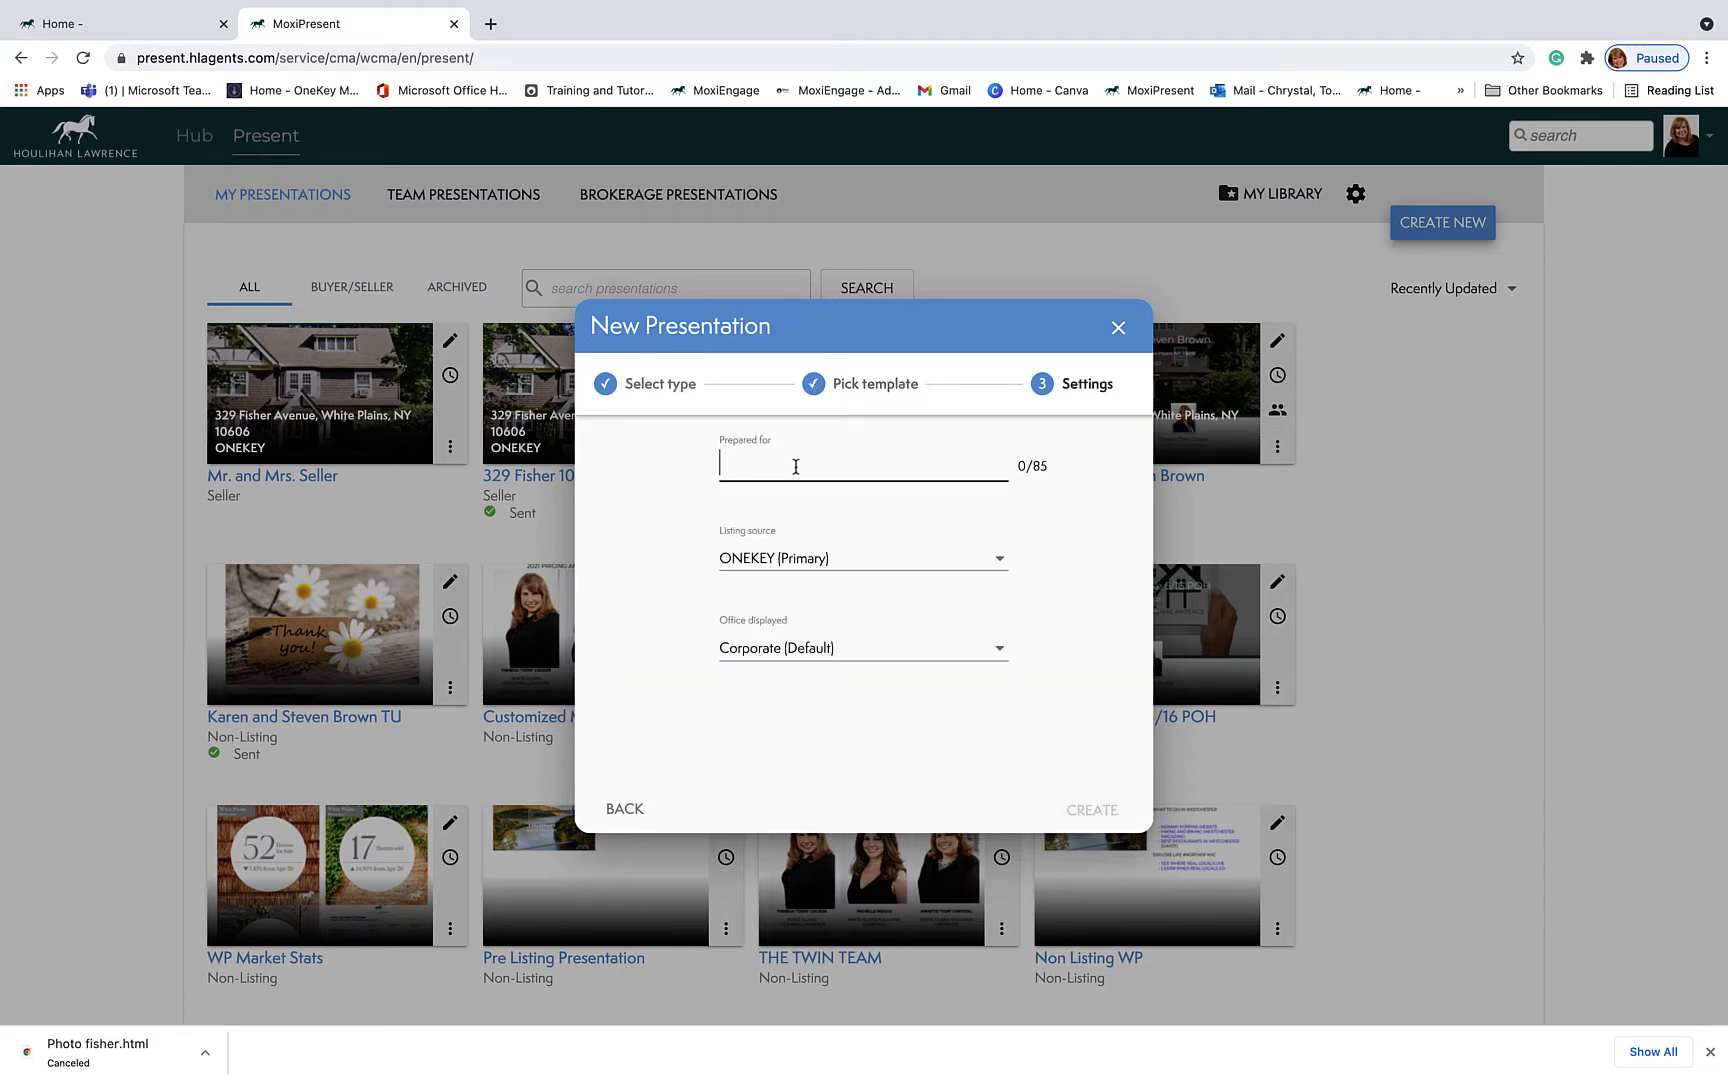
text(Mr. and MRs)
key(BackSpace)
text(rs. Seler)
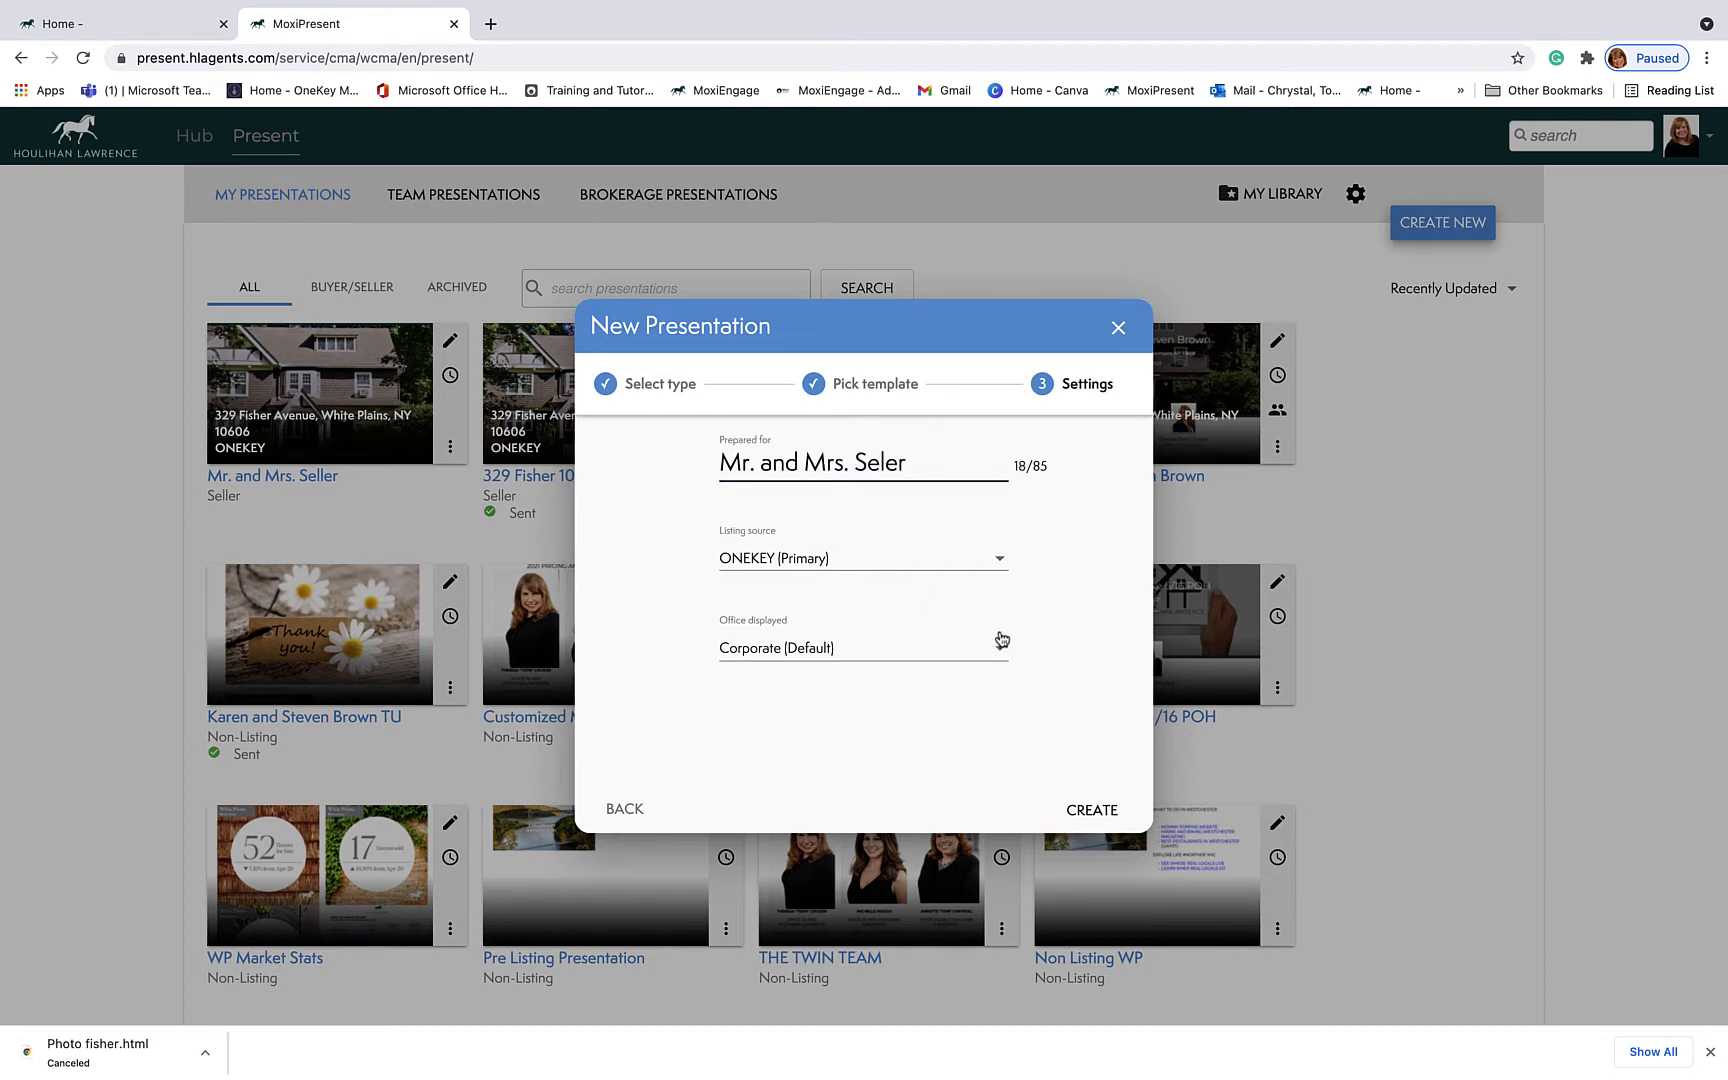
click(996, 648)
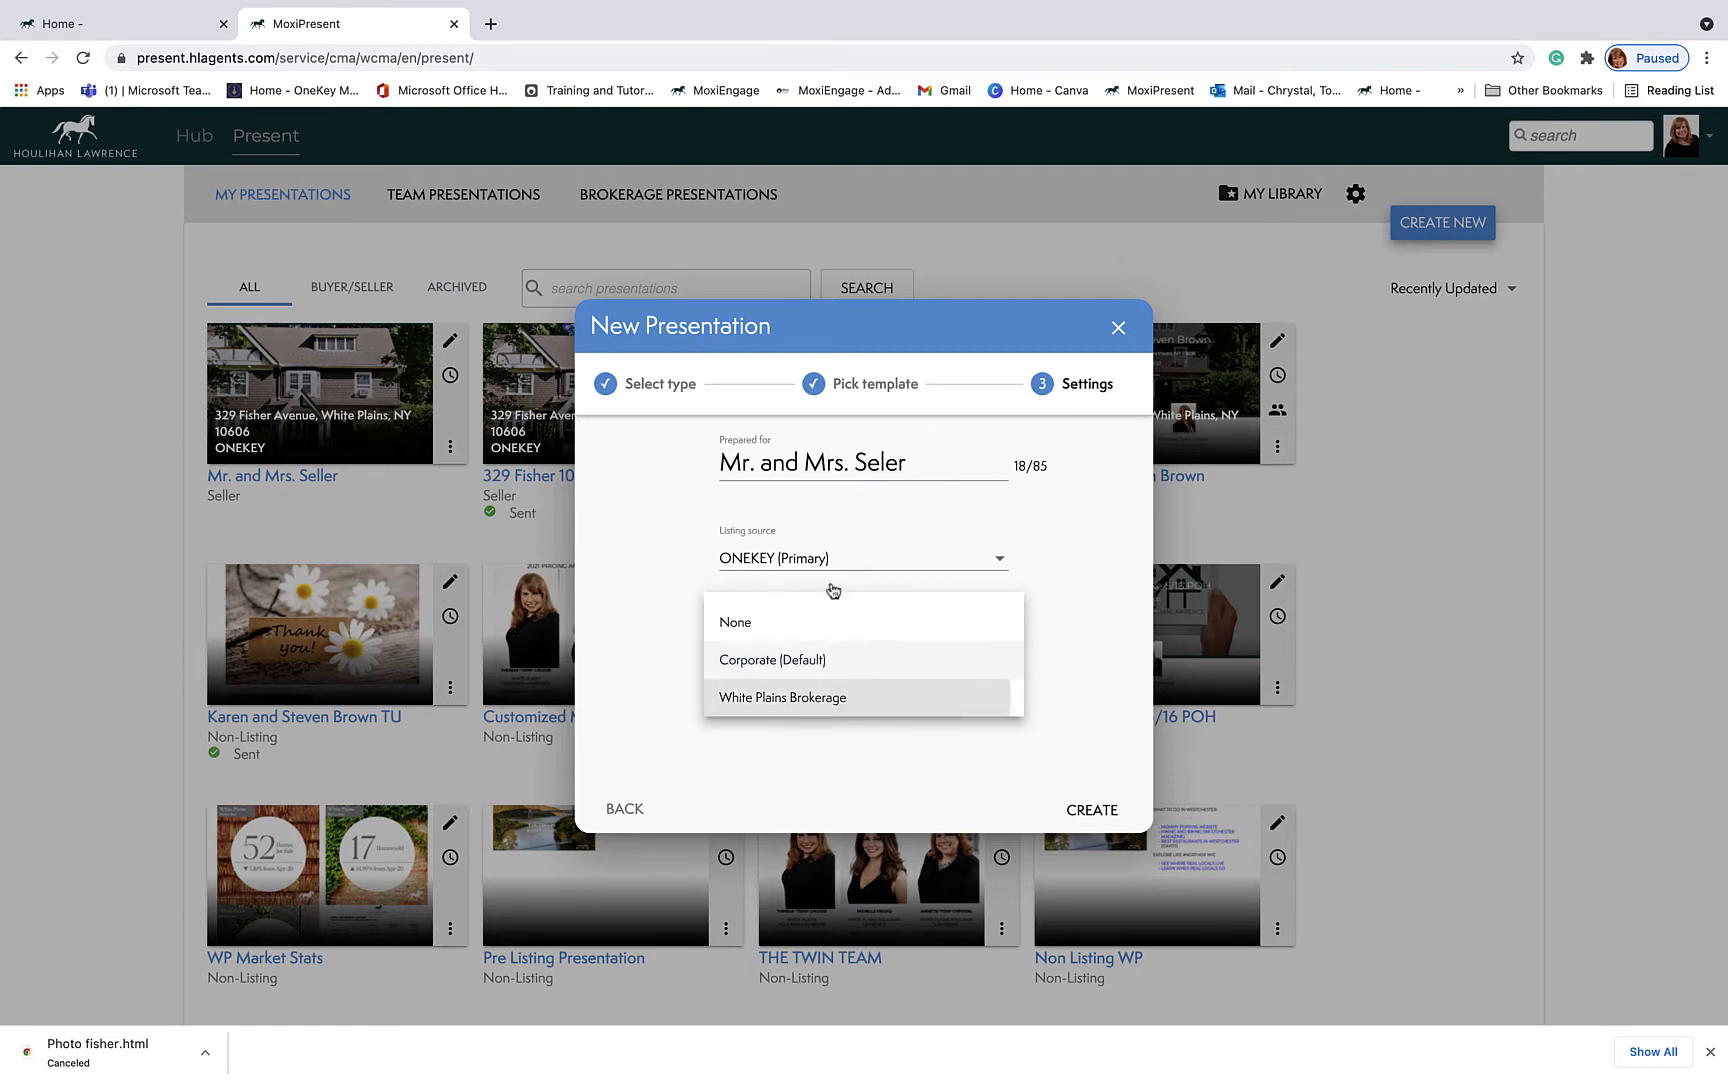
click(817, 576)
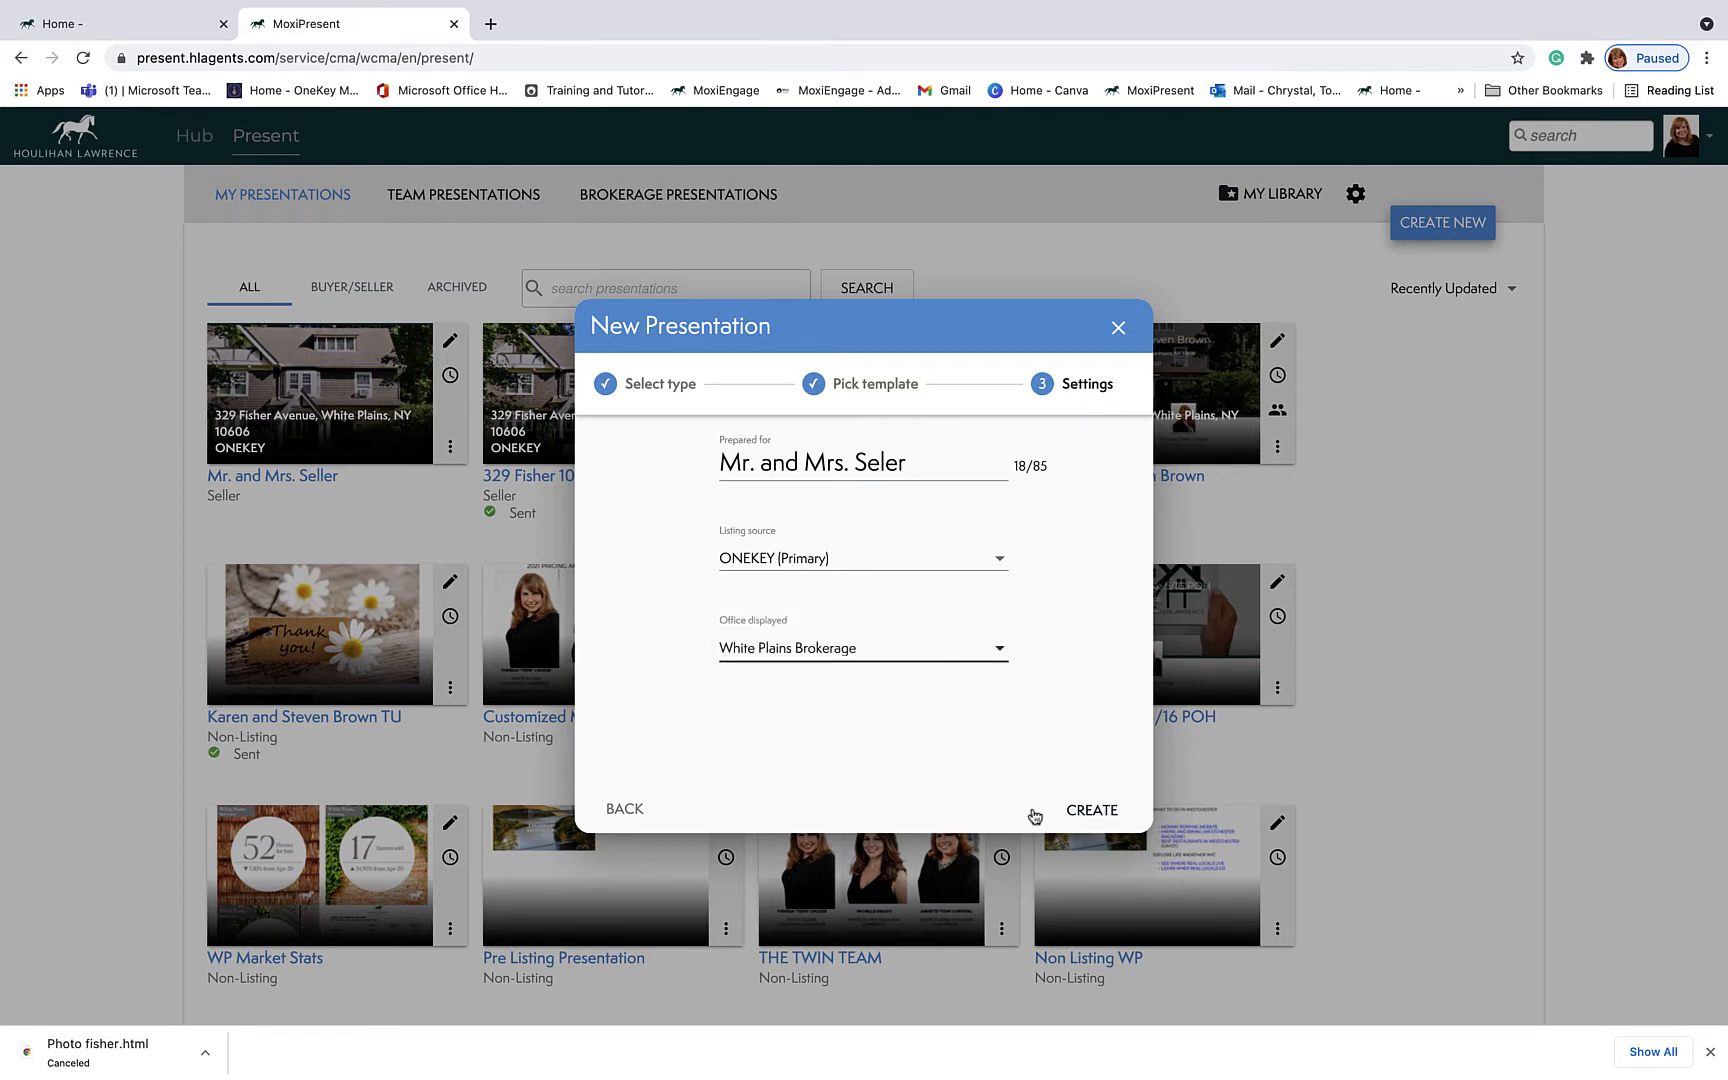
click(1092, 812)
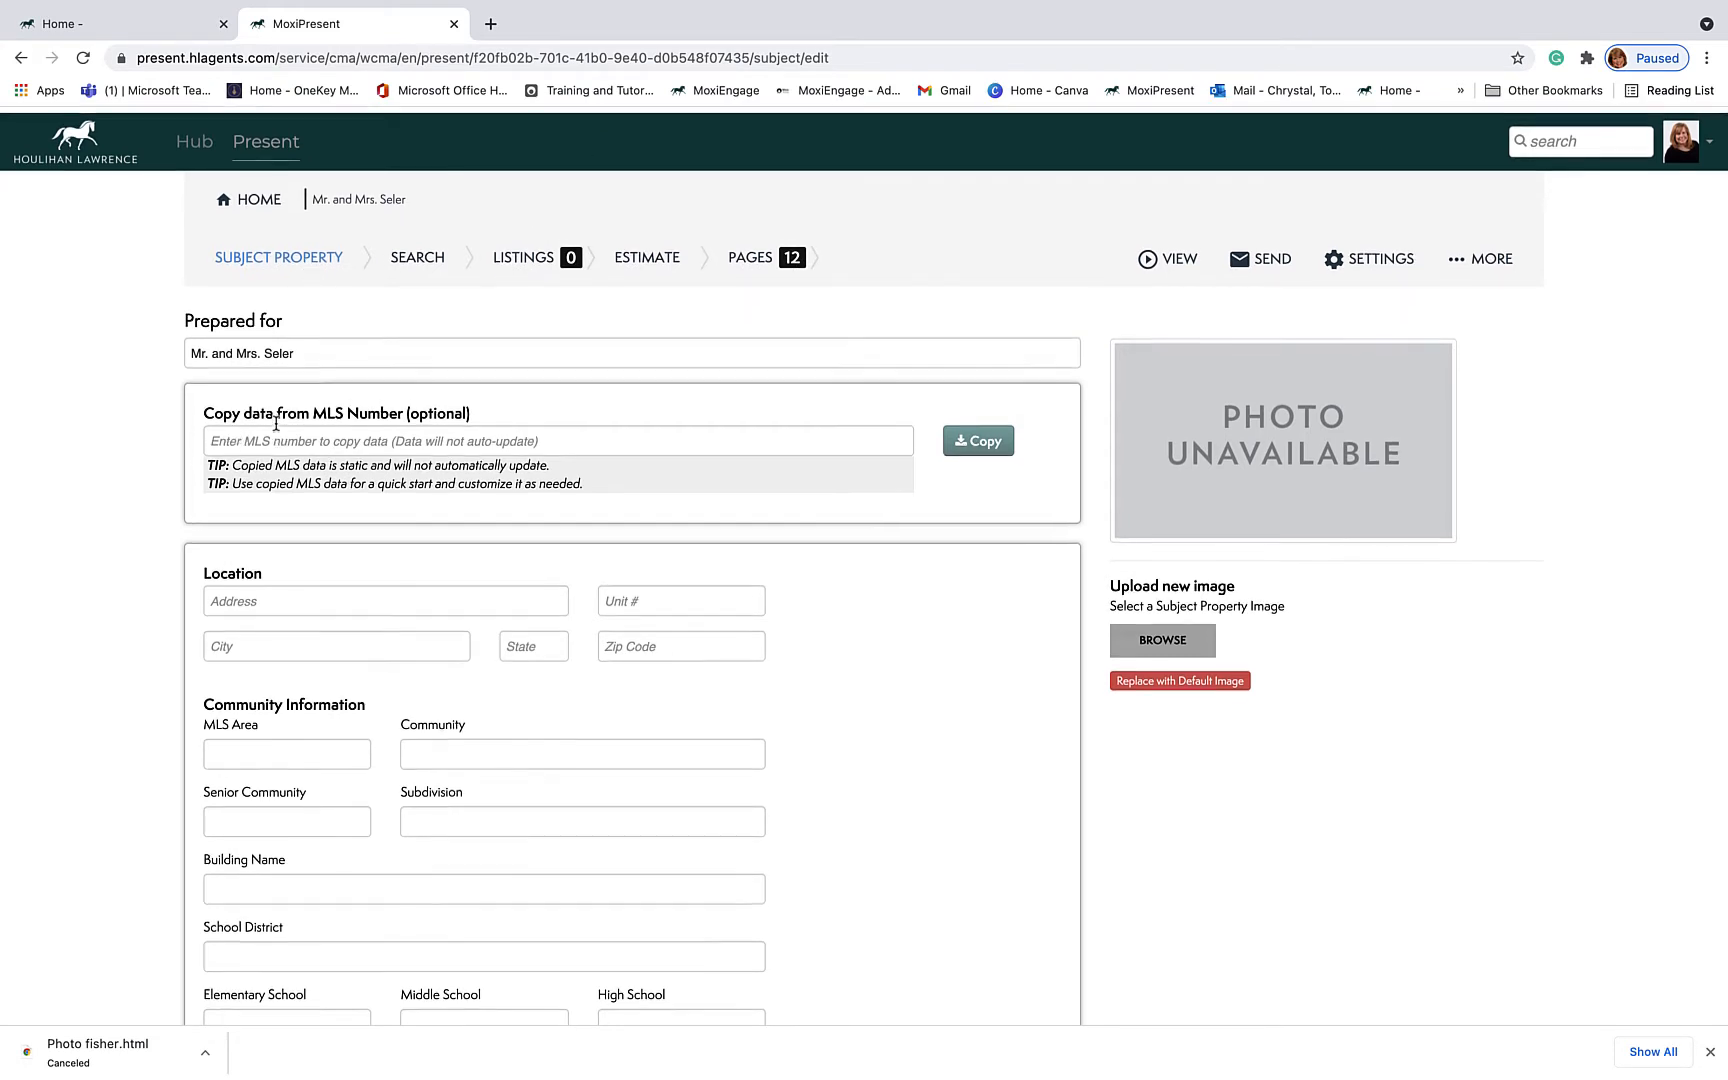
Step: Scroll through the Subject Property form to check which fields are still blank
scroll(410, 675, down, 7)
scroll(410, 678, down, 7)
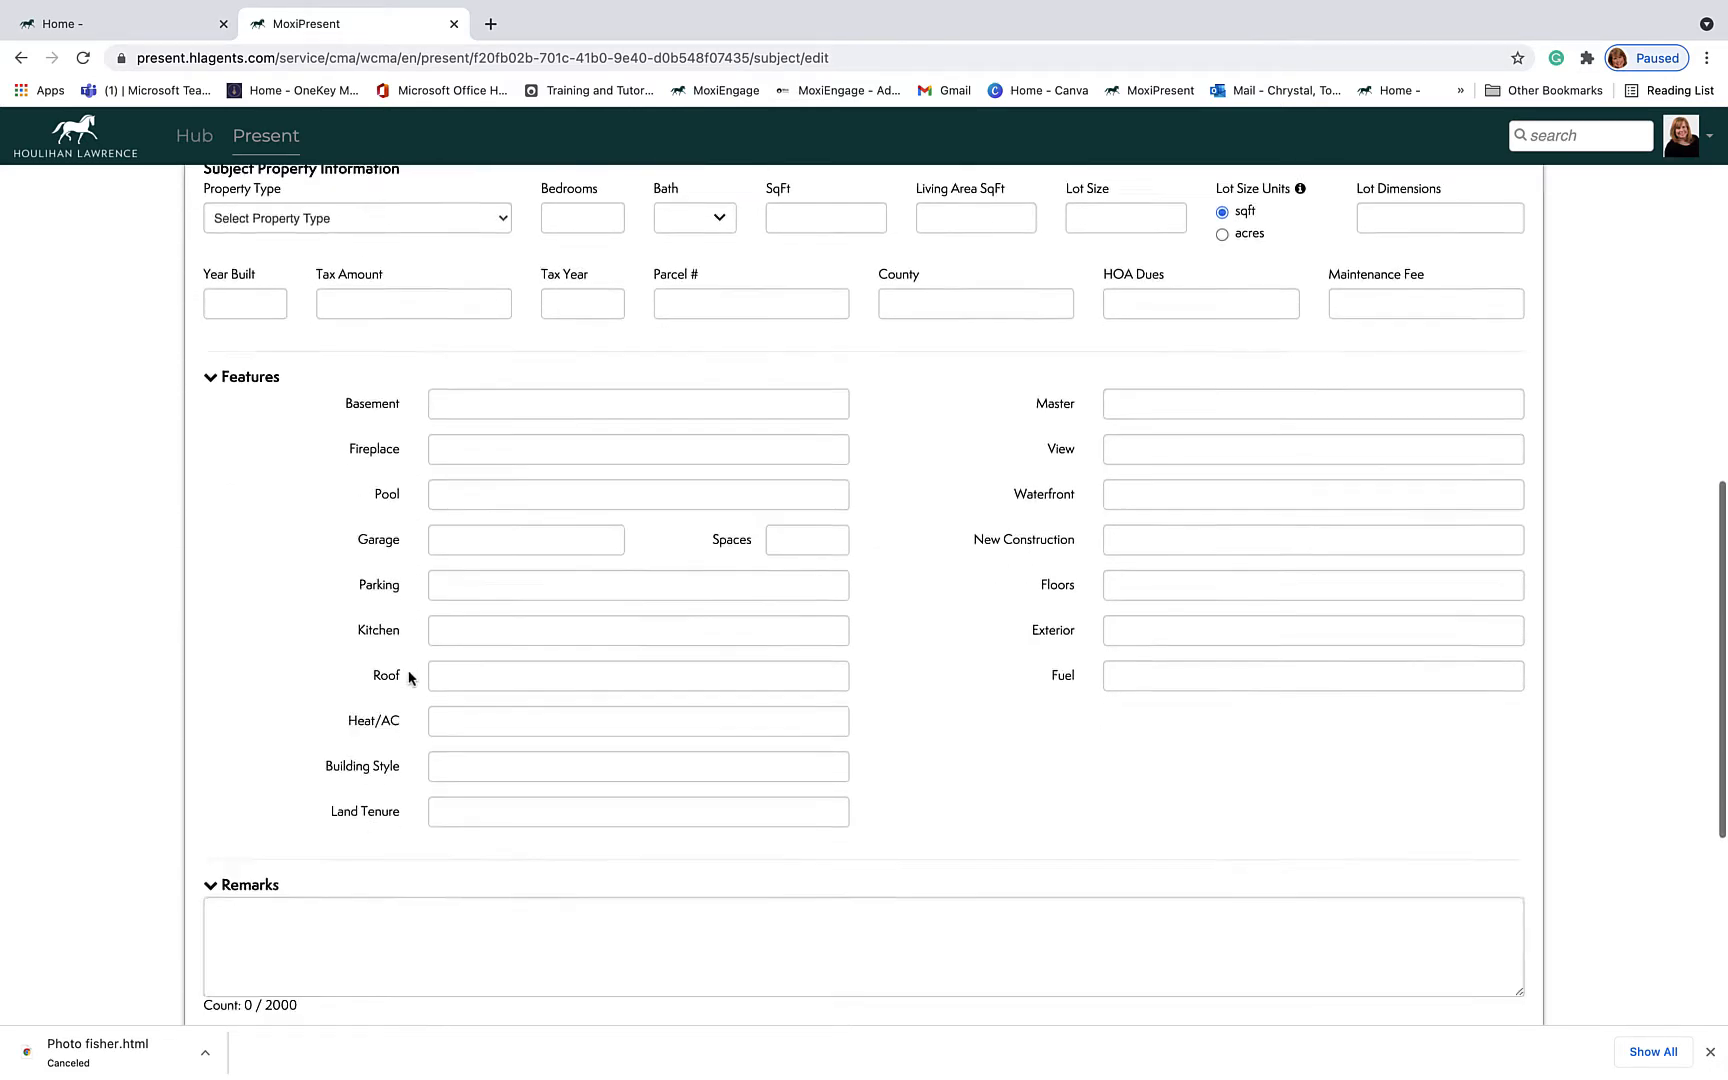
scroll(410, 678, up, 2)
scroll(409, 677, up, 12)
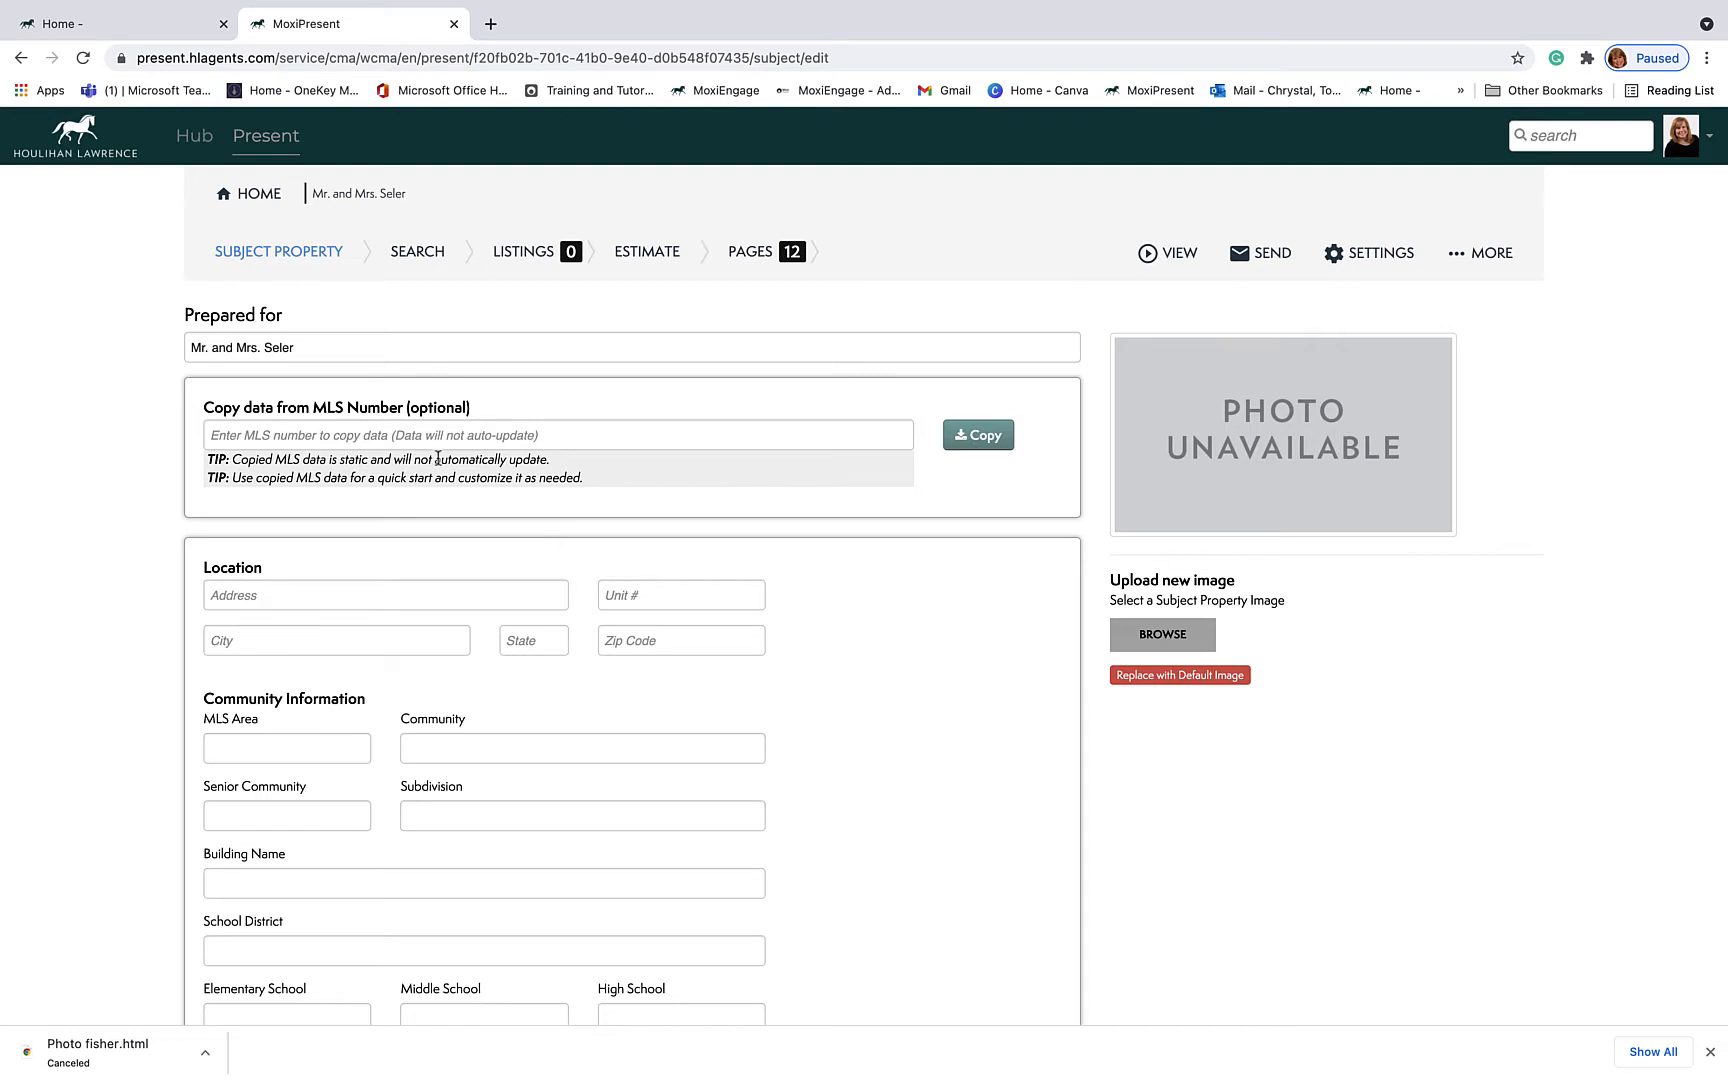
scroll(418, 484, down, 3)
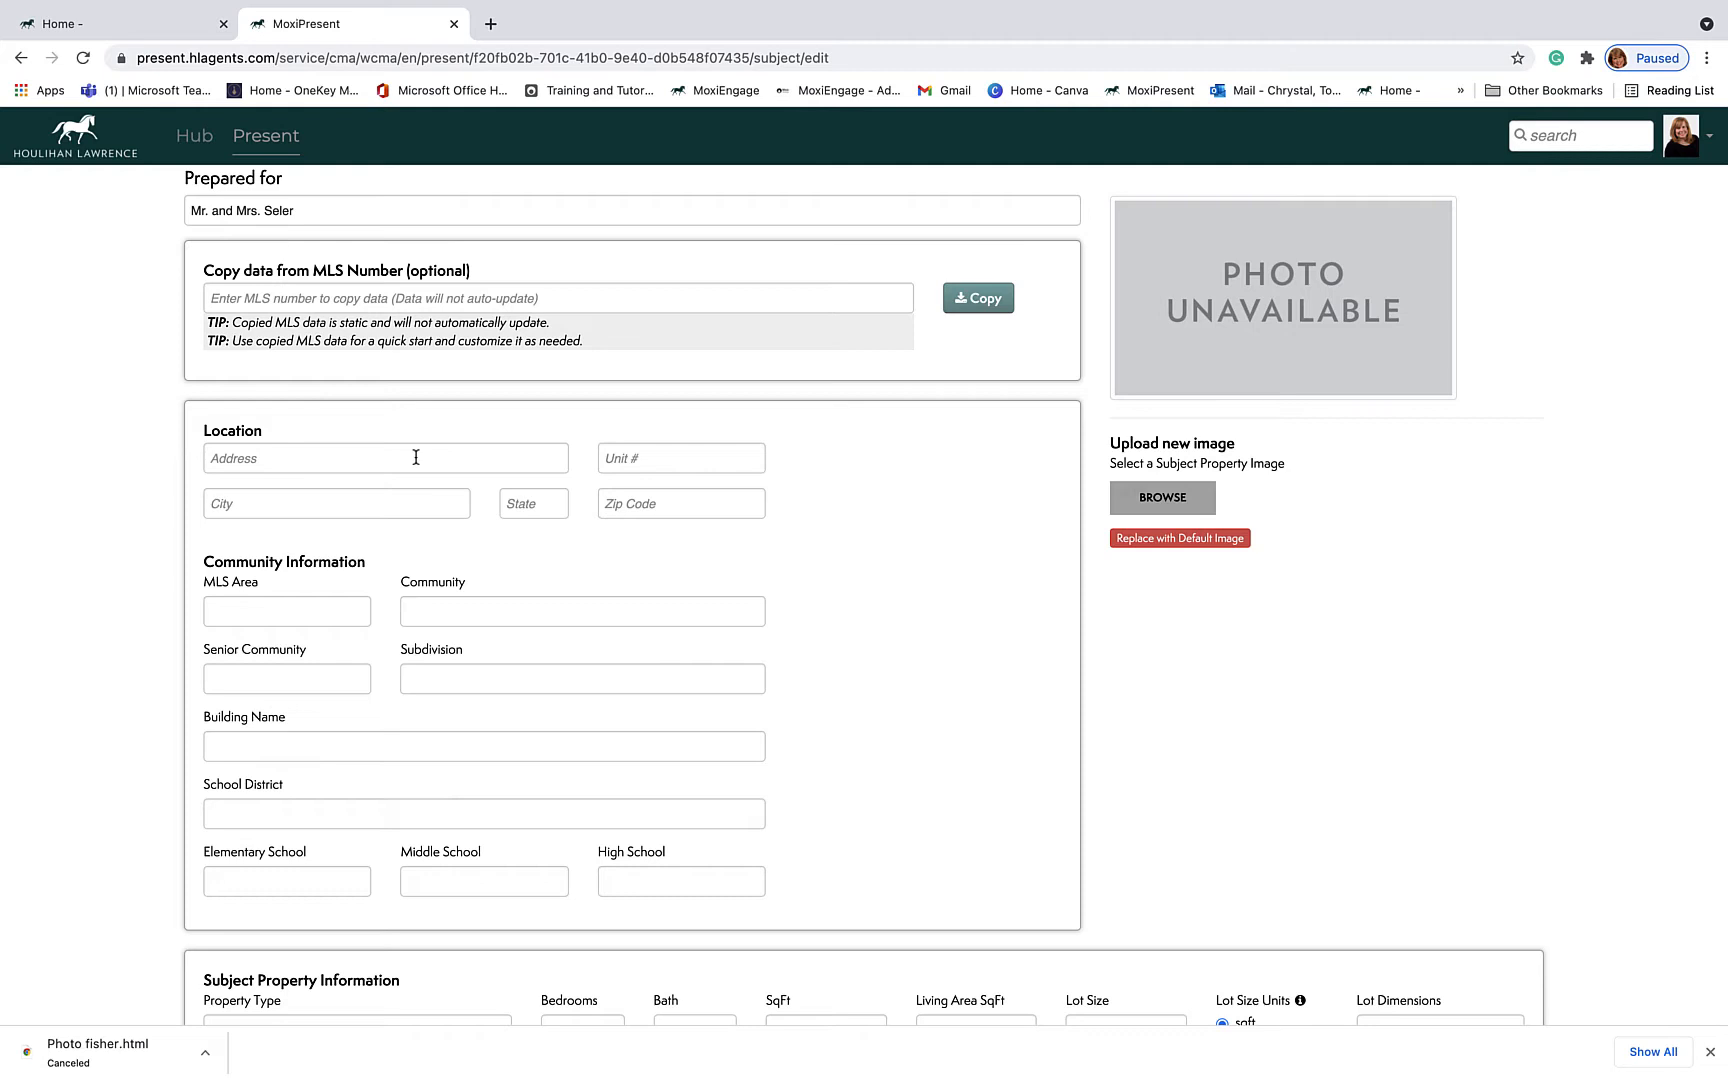
click(416, 457)
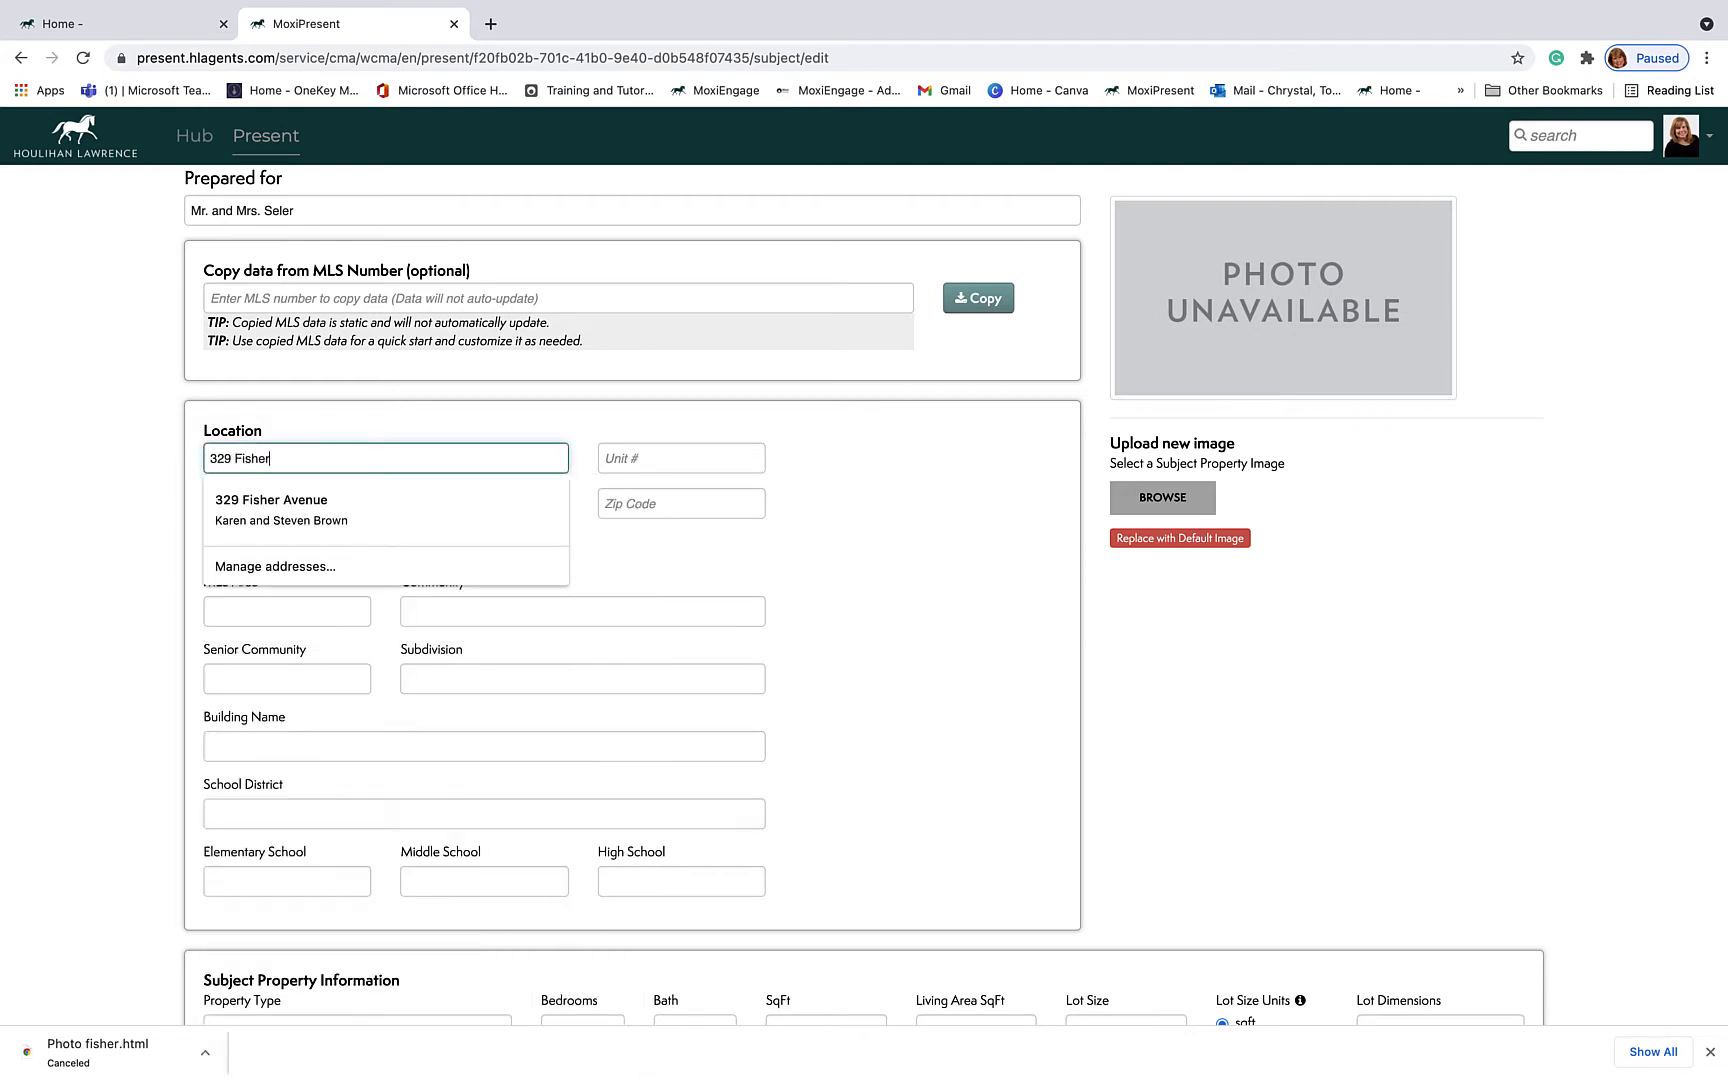
key(Tab)
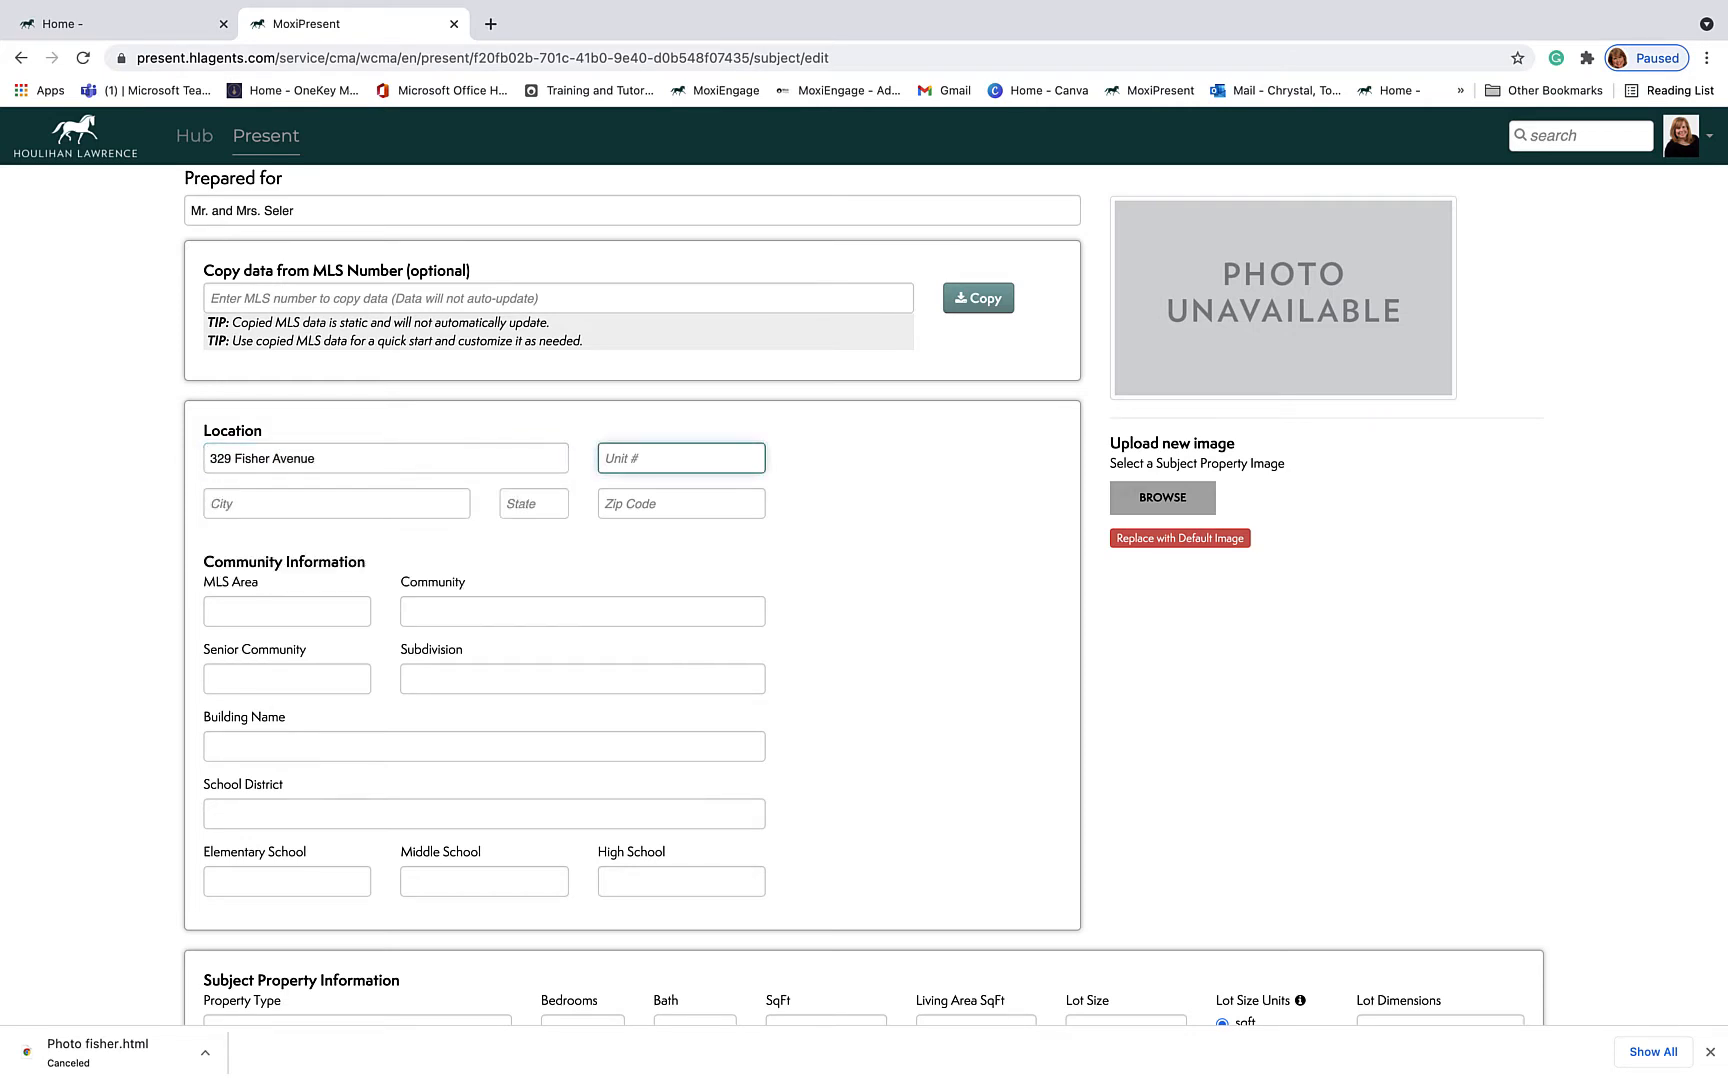
key(Tab)
text(White Plains)
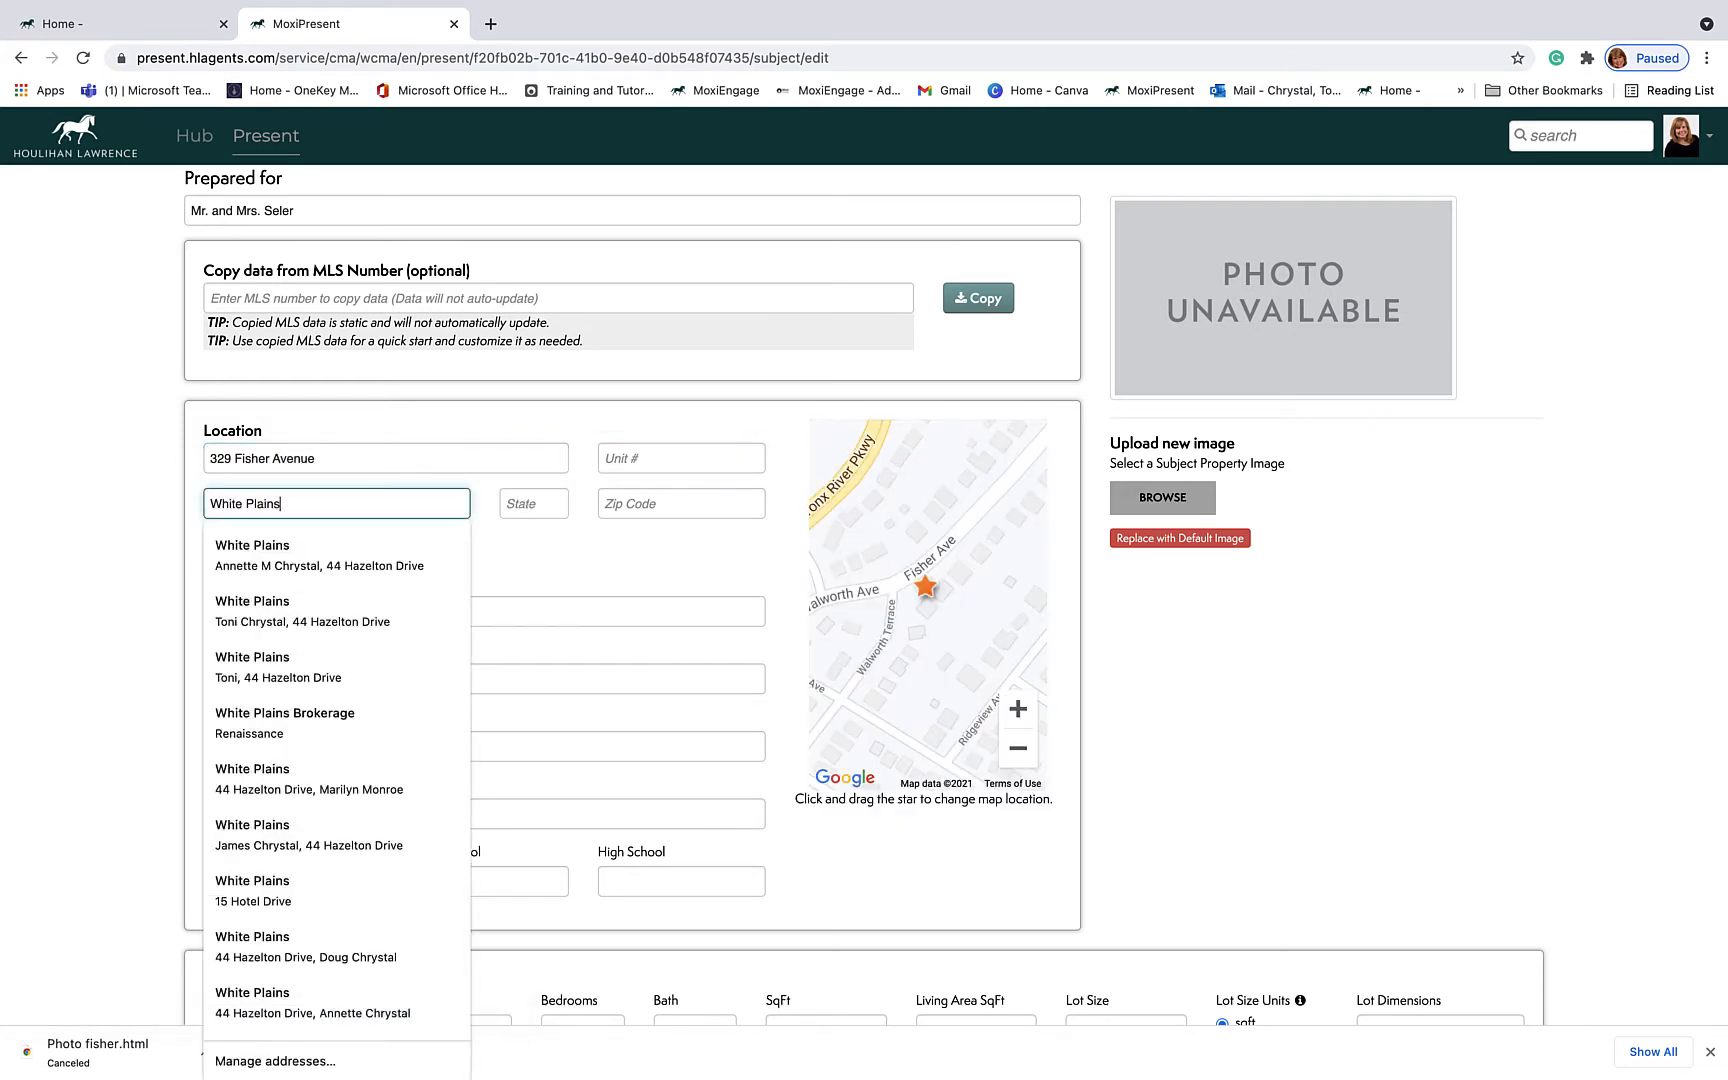
key(Tab)
text(NY)
key(Tab)
text(1060)
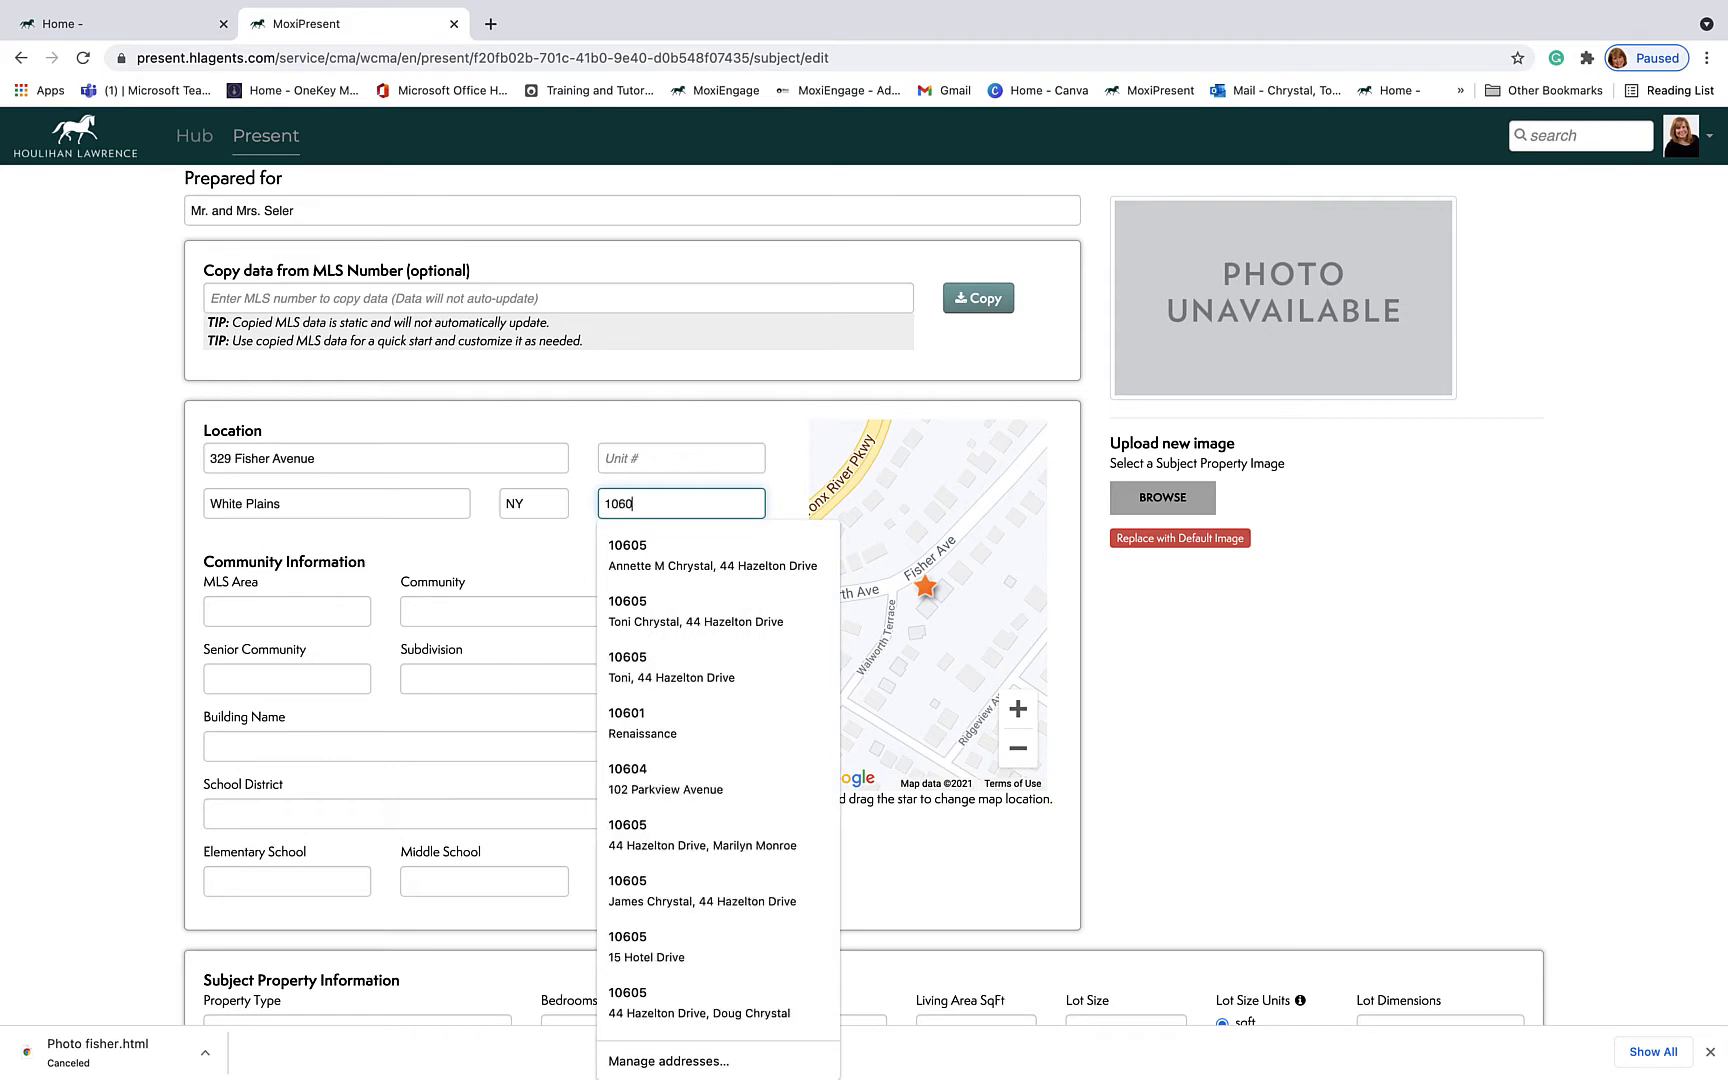
text(6)
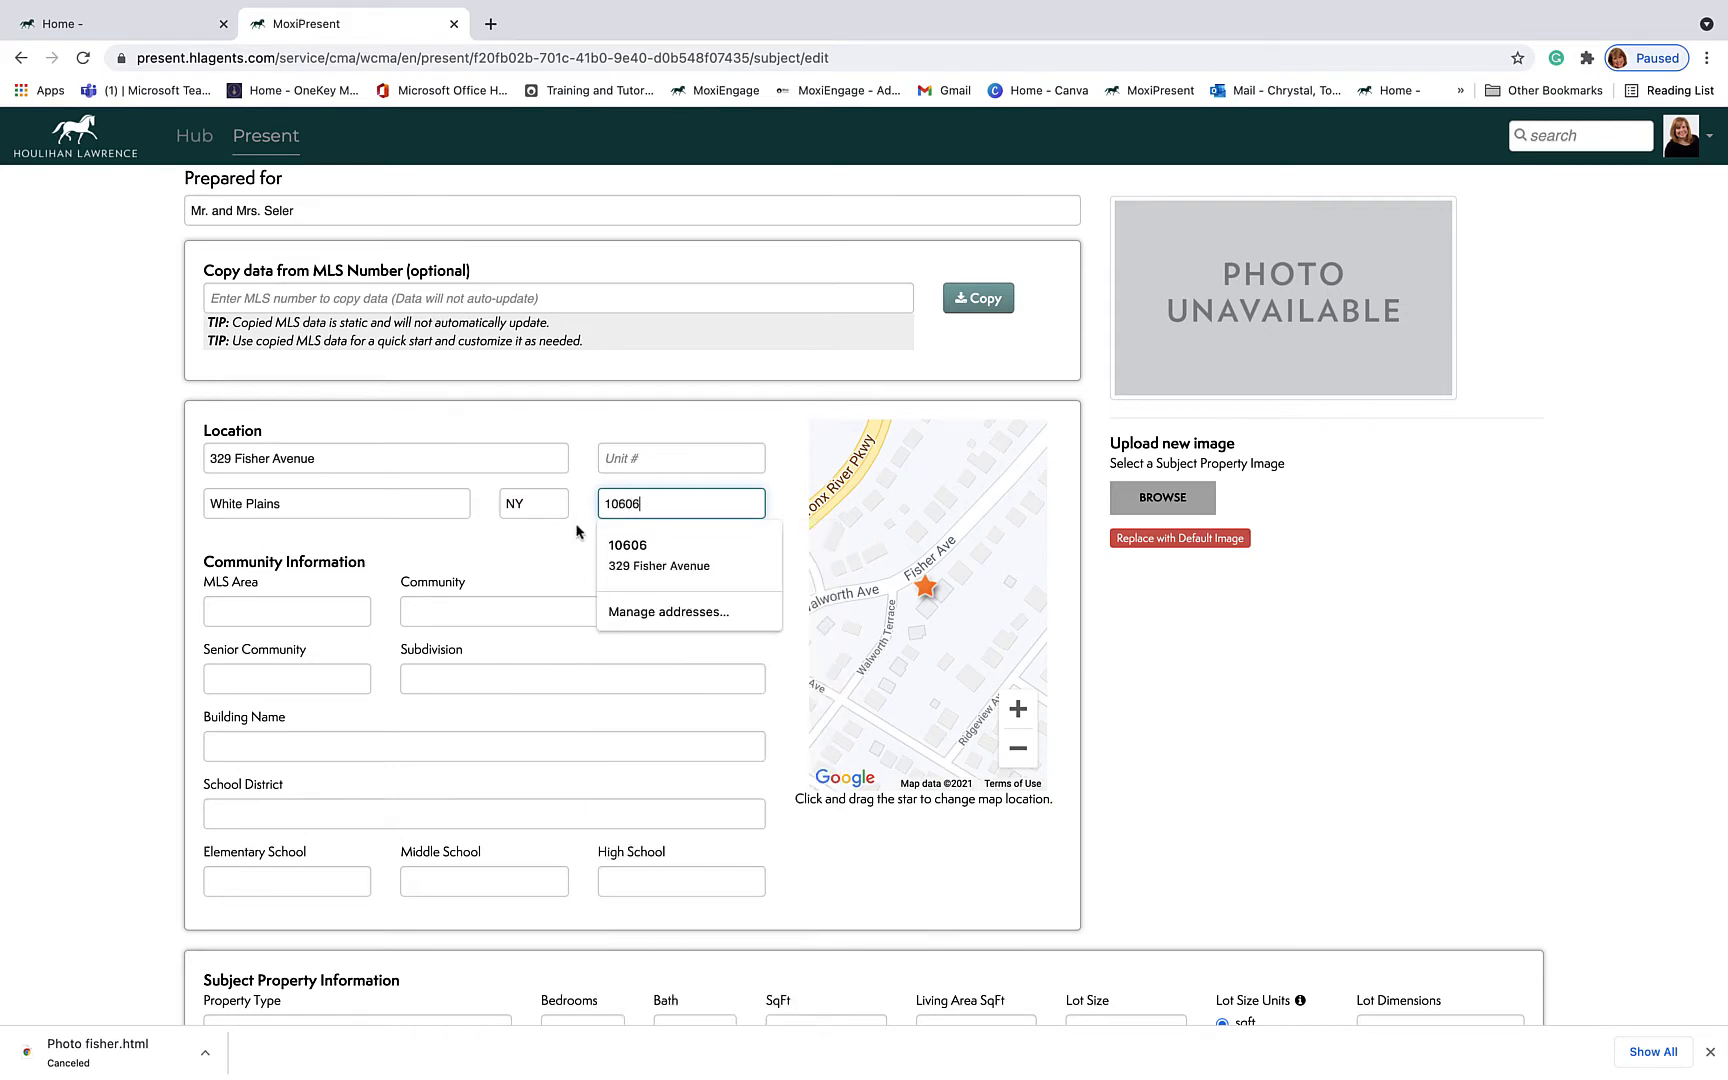
click(558, 552)
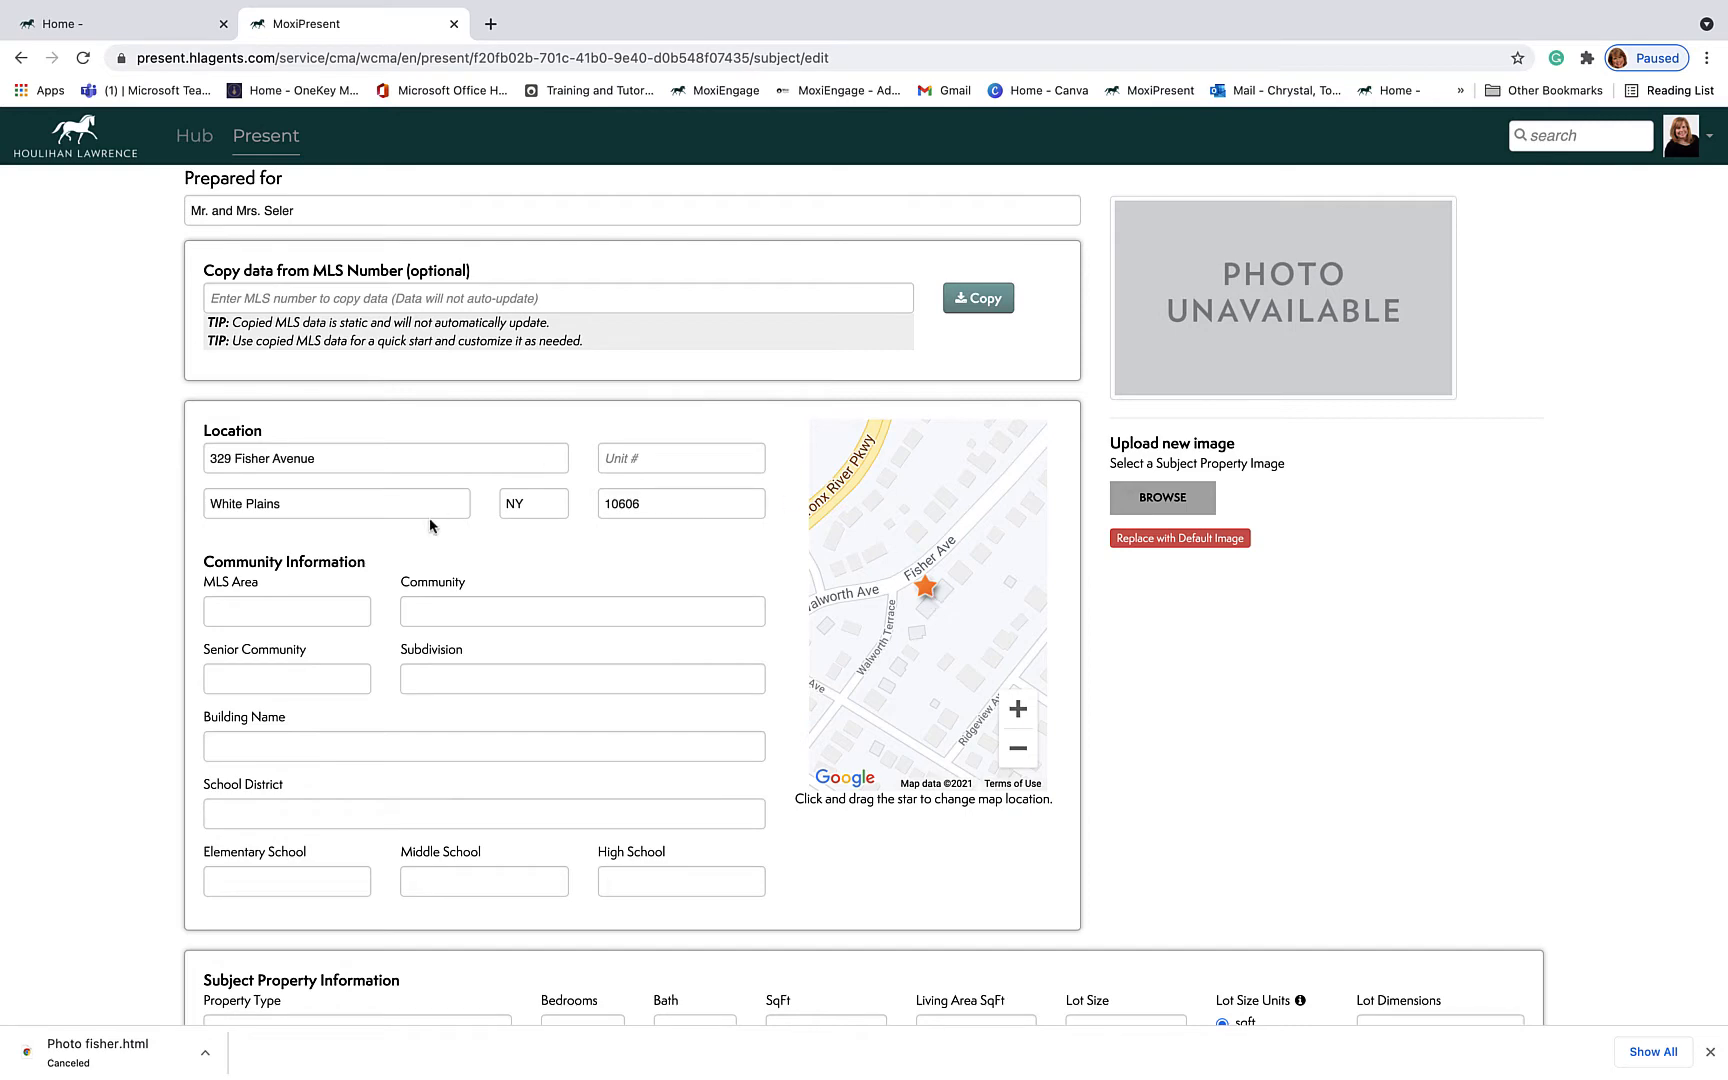
Step: Scroll through the rest of the Subject Property form to review it
scroll(349, 598, down, 5)
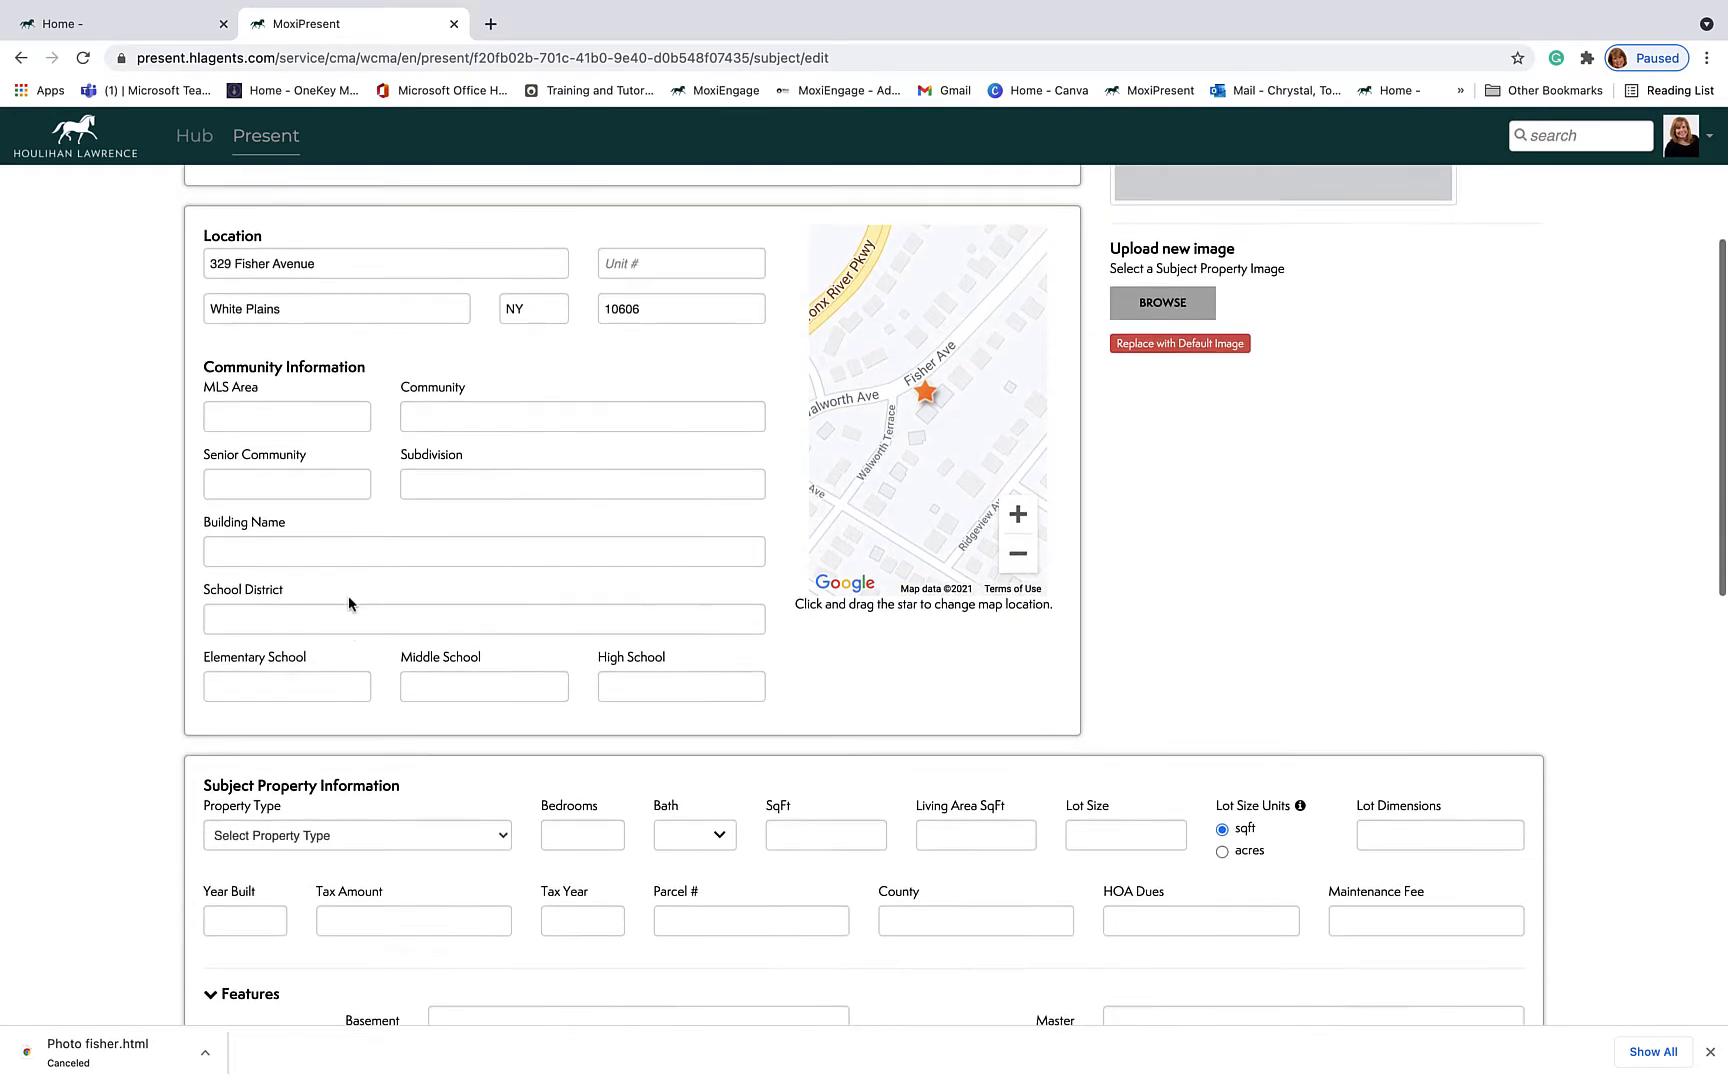
scroll(349, 598, down, 3)
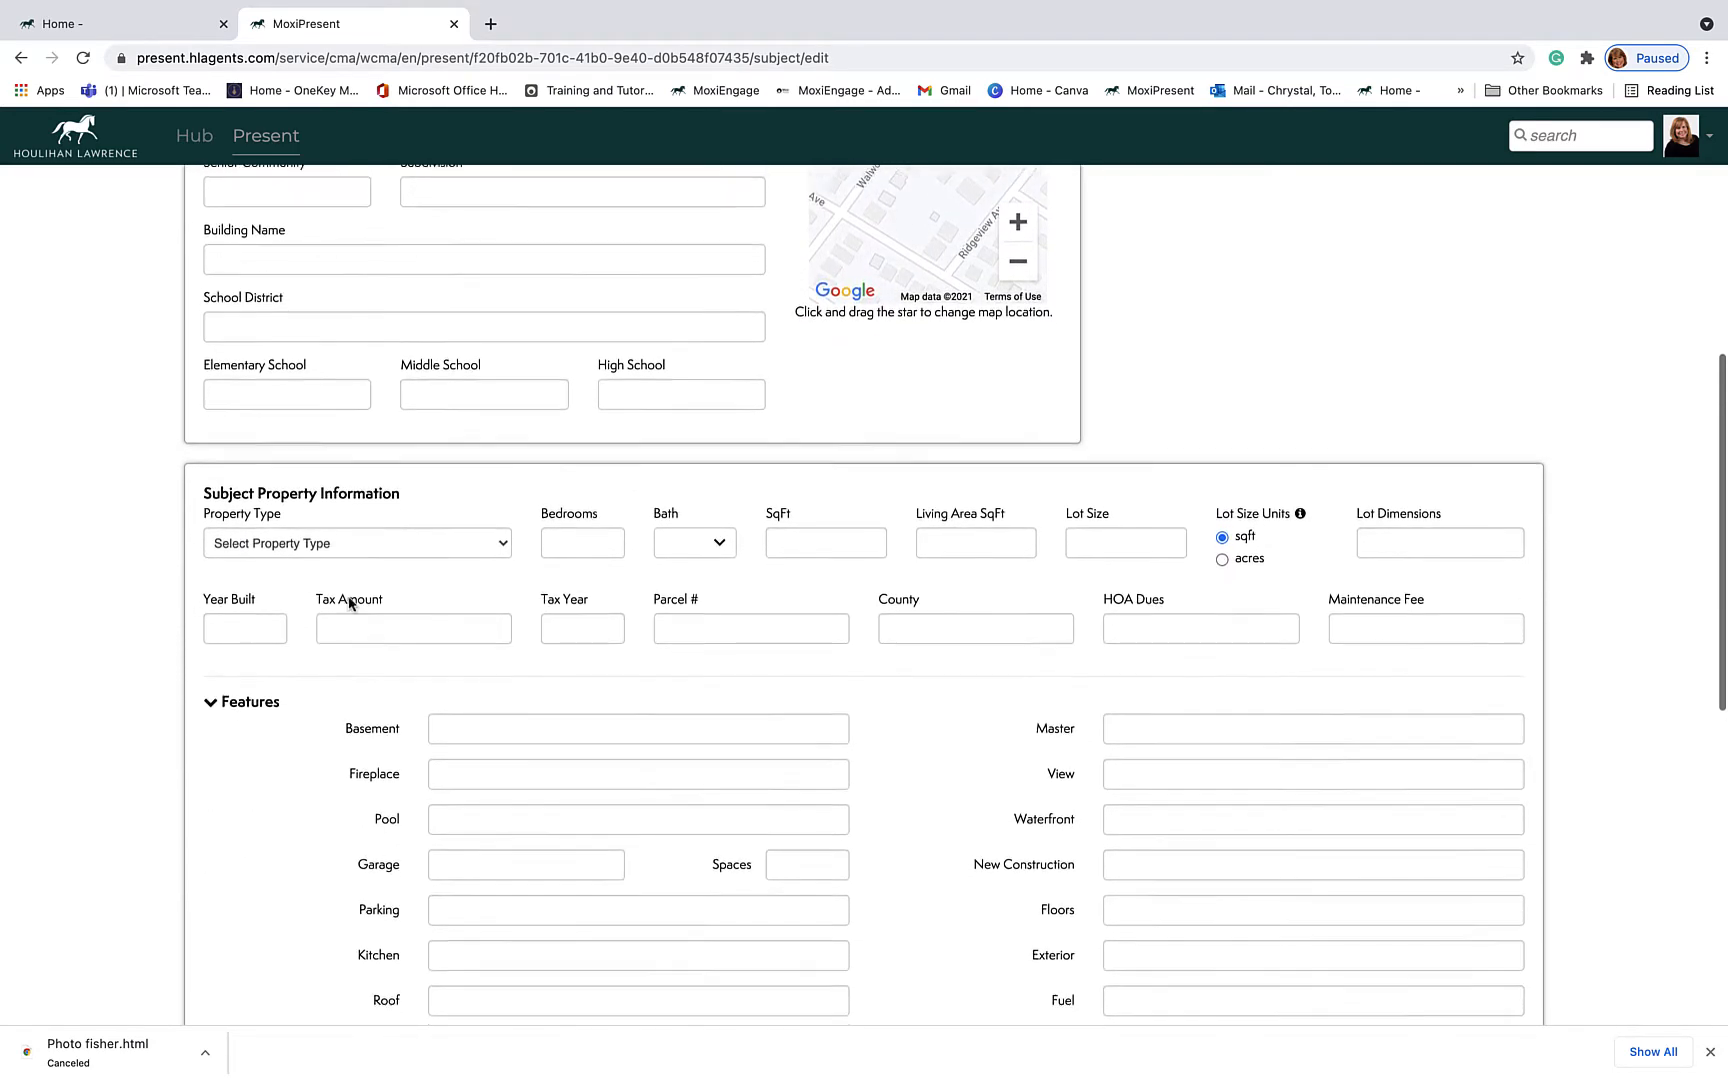
scroll(348, 603, down, 2)
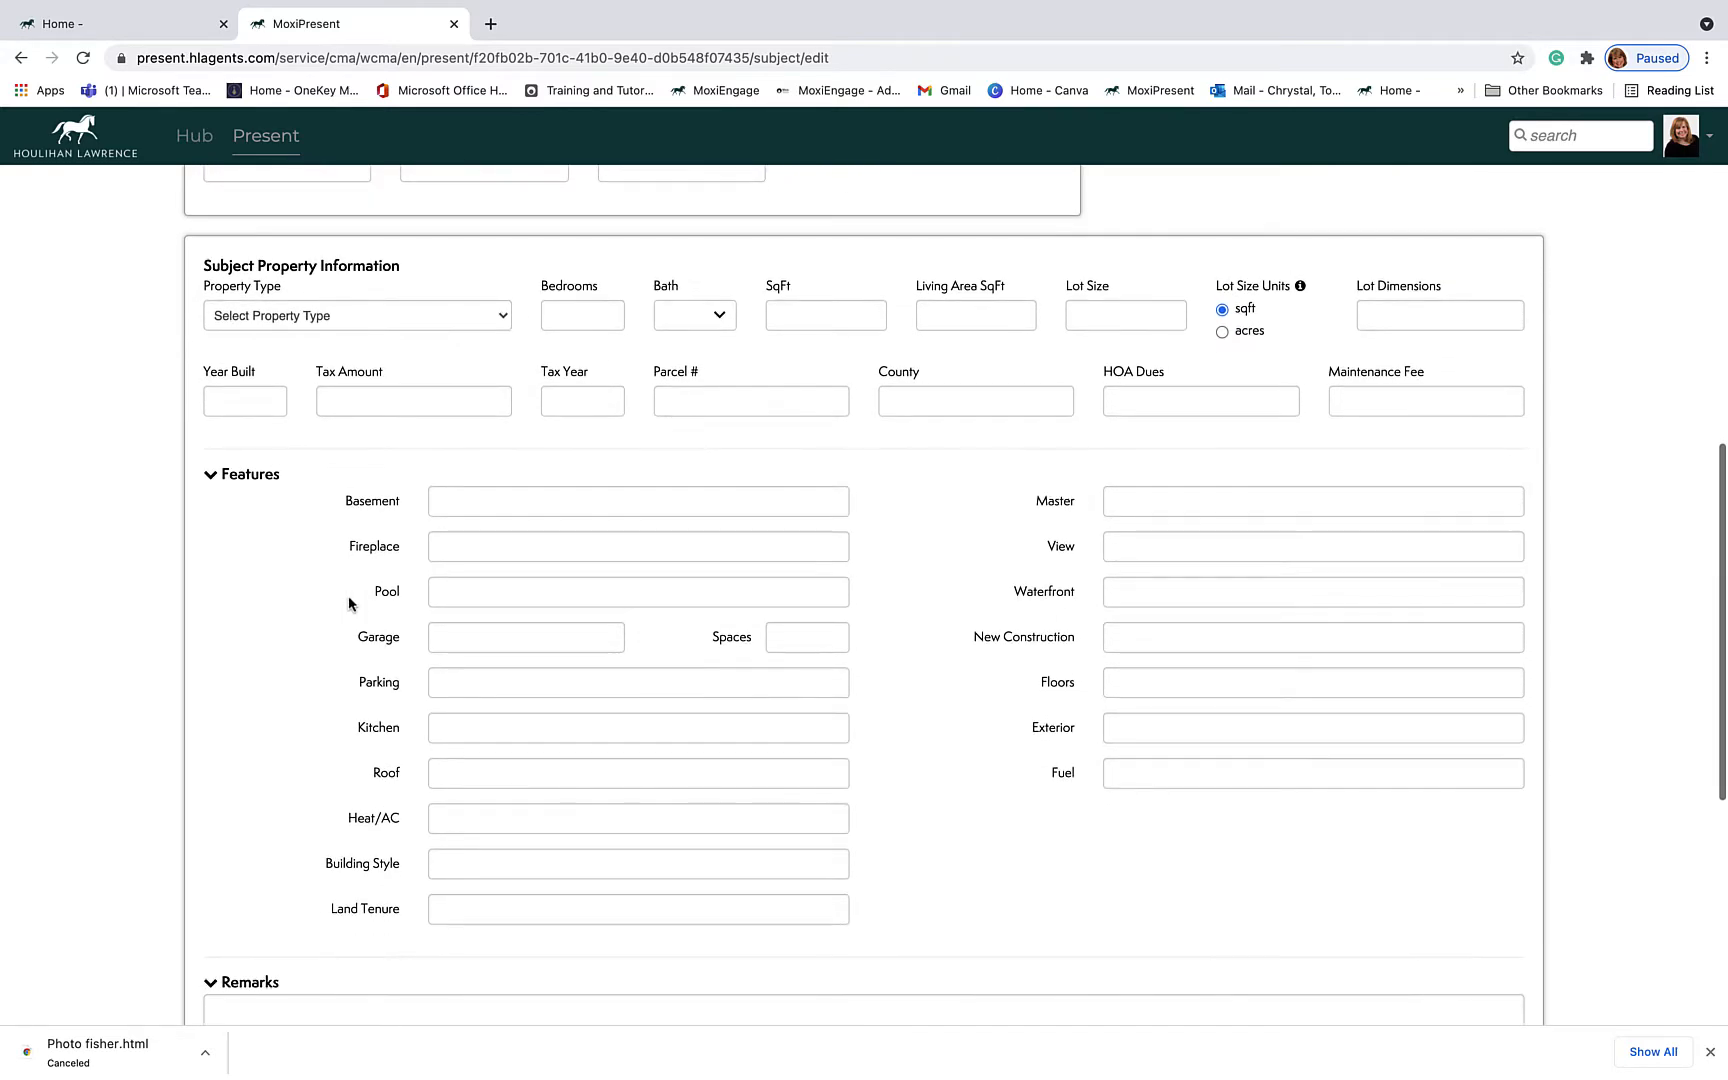
scroll(349, 604, down, 1)
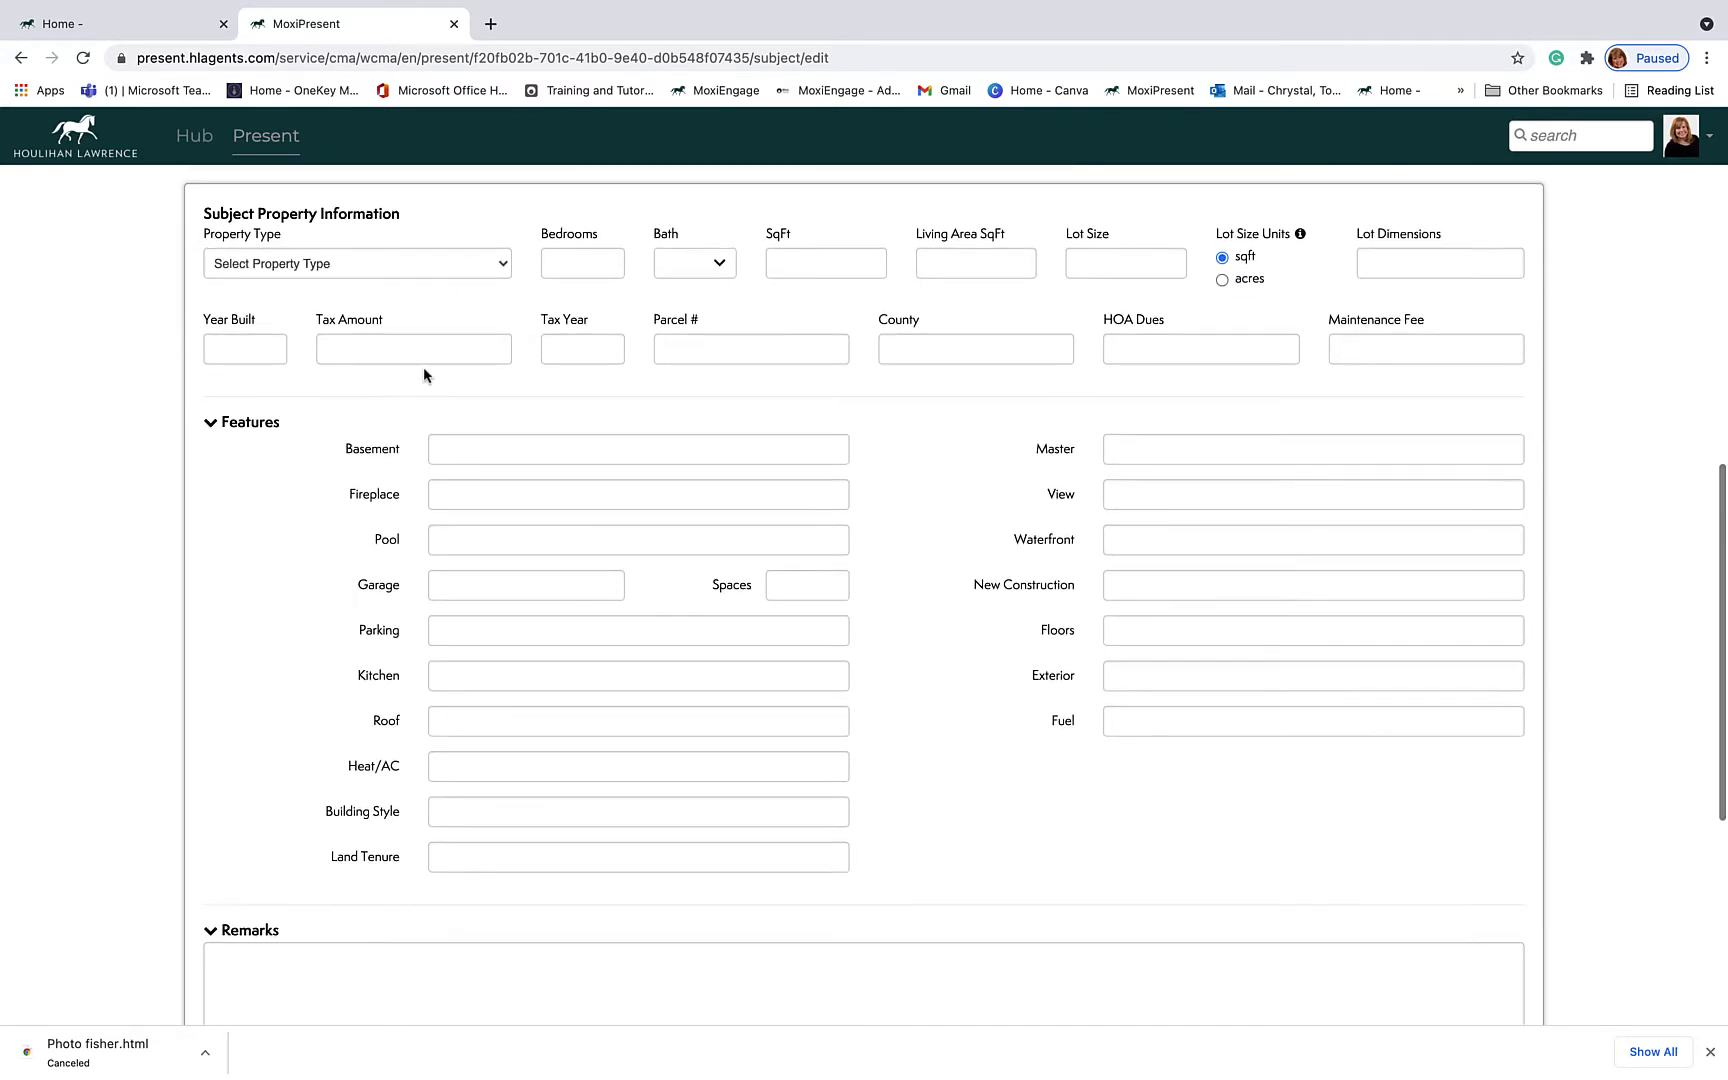
scroll(456, 577, down, 5)
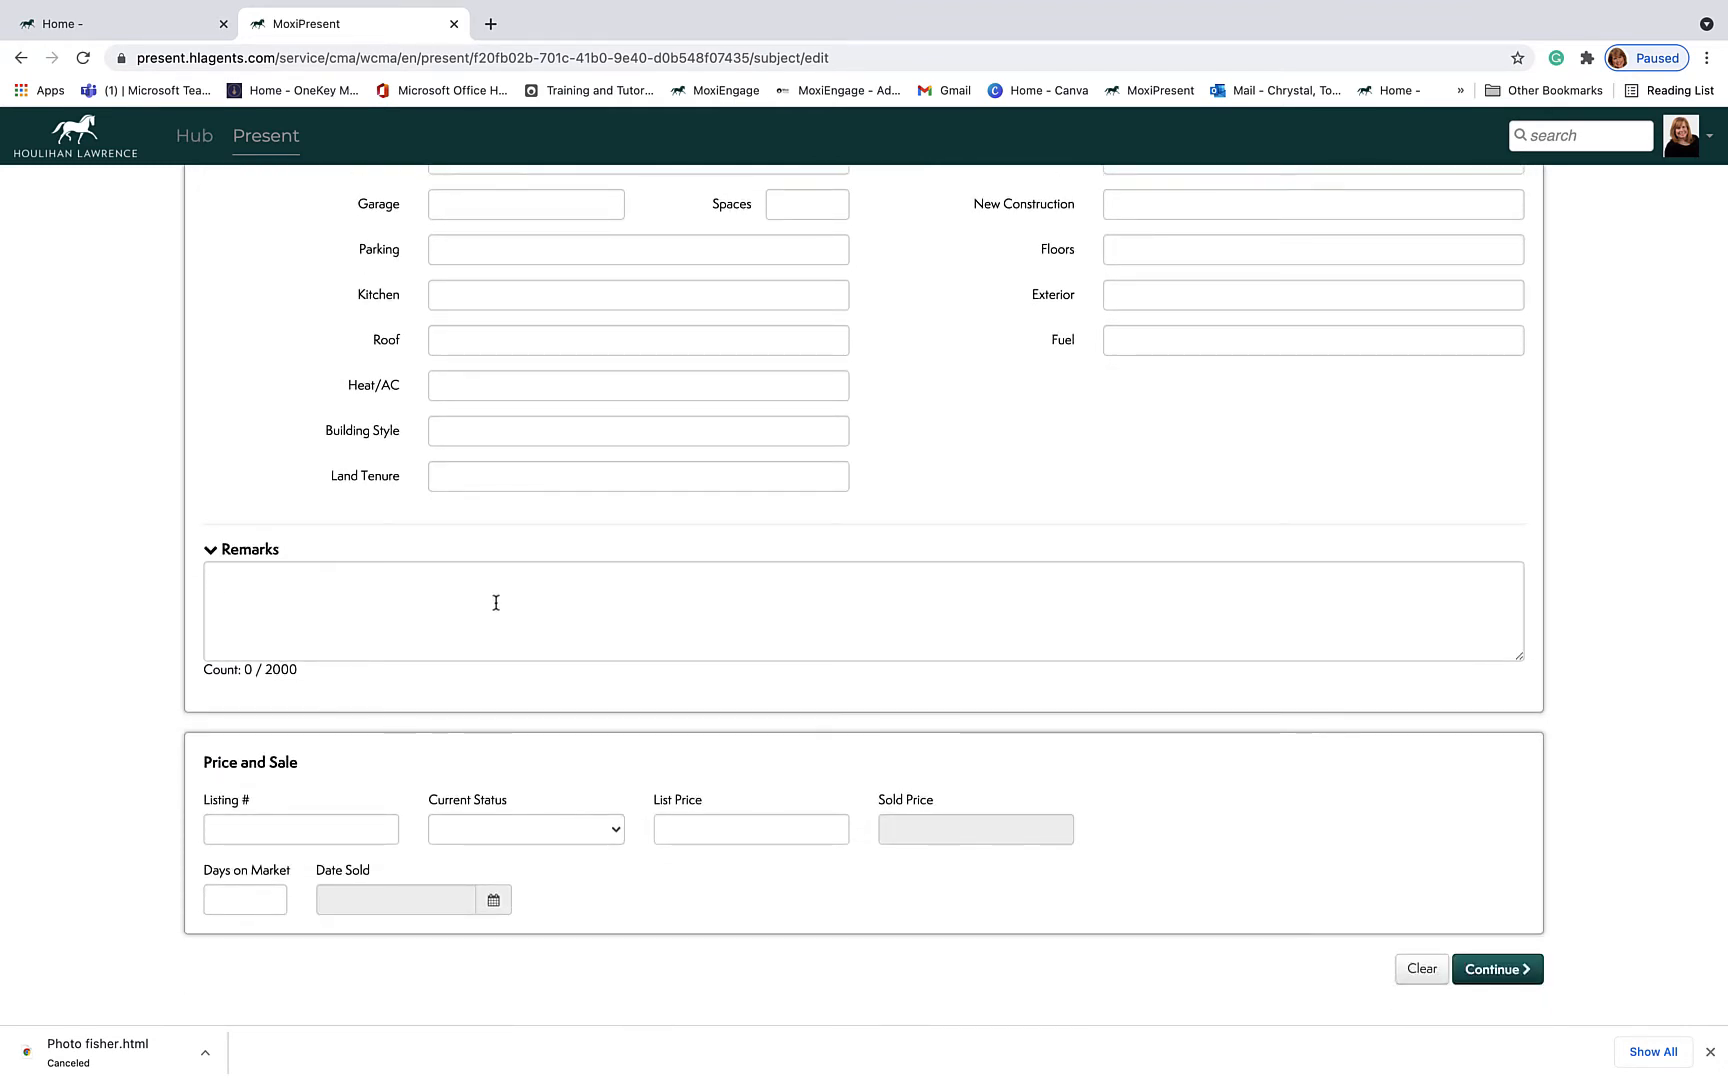
scroll(496, 602, down, 1)
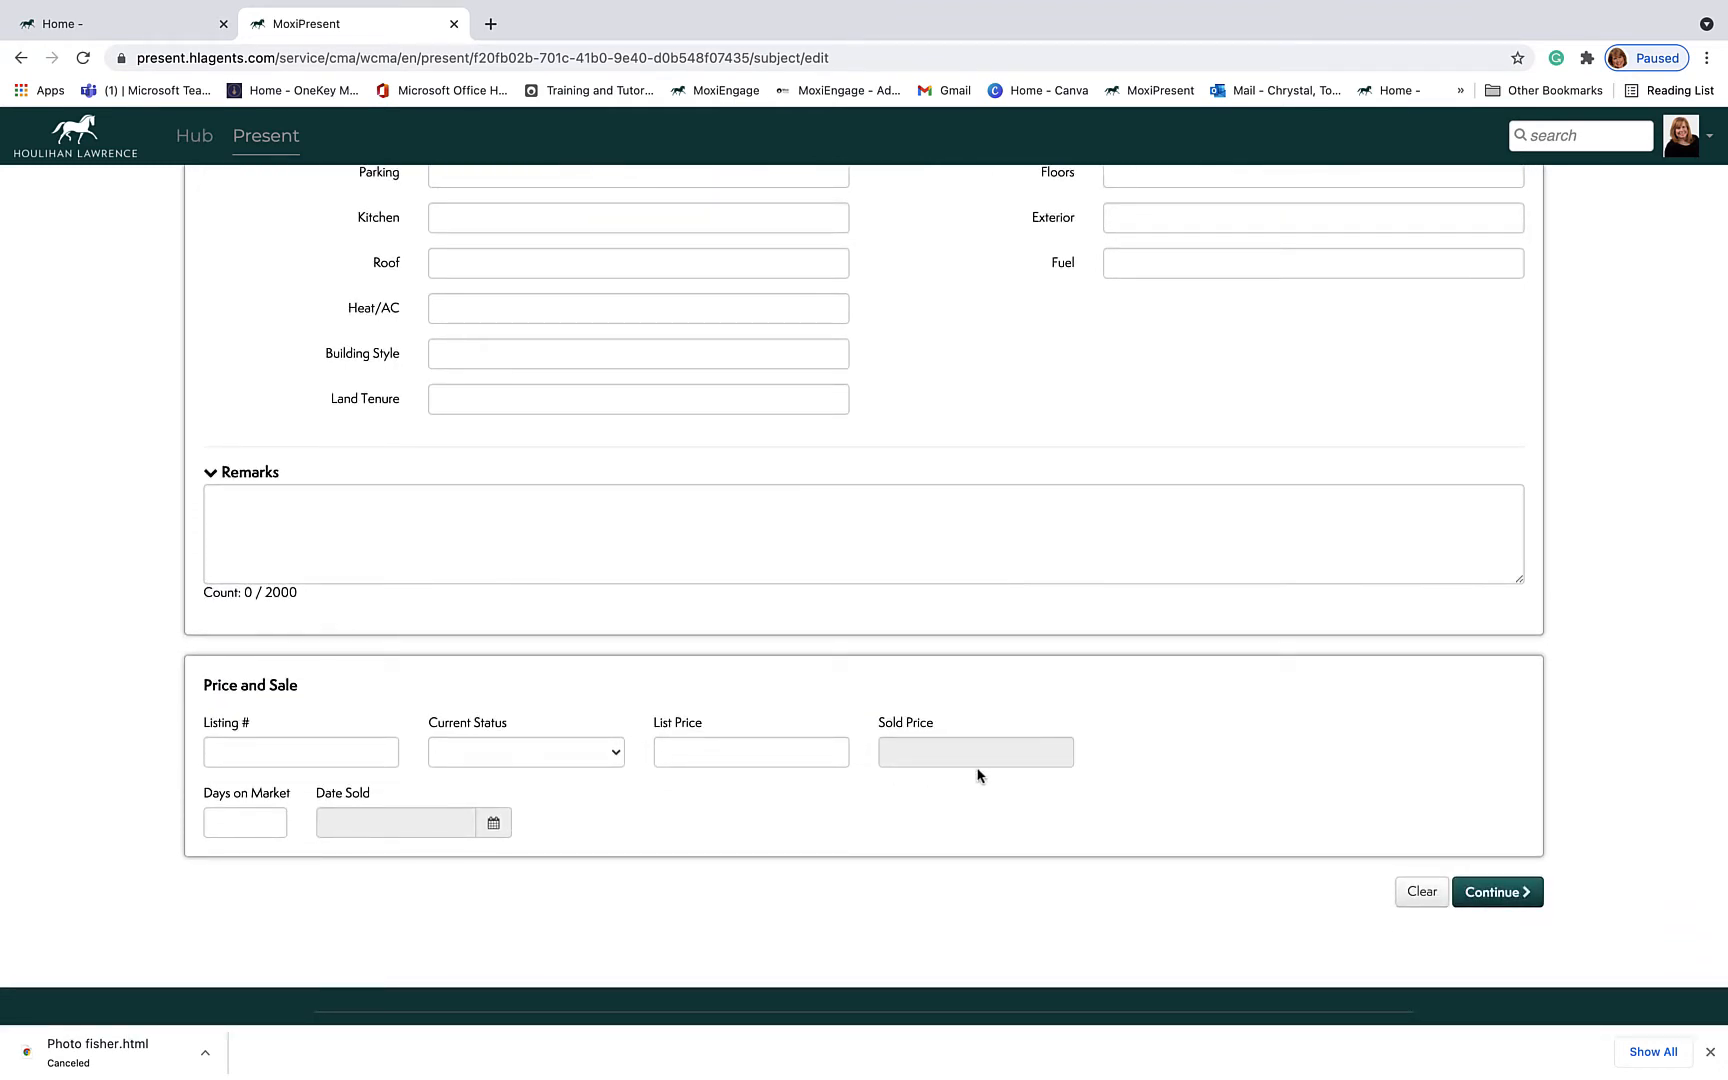
scroll(978, 775, up, 15)
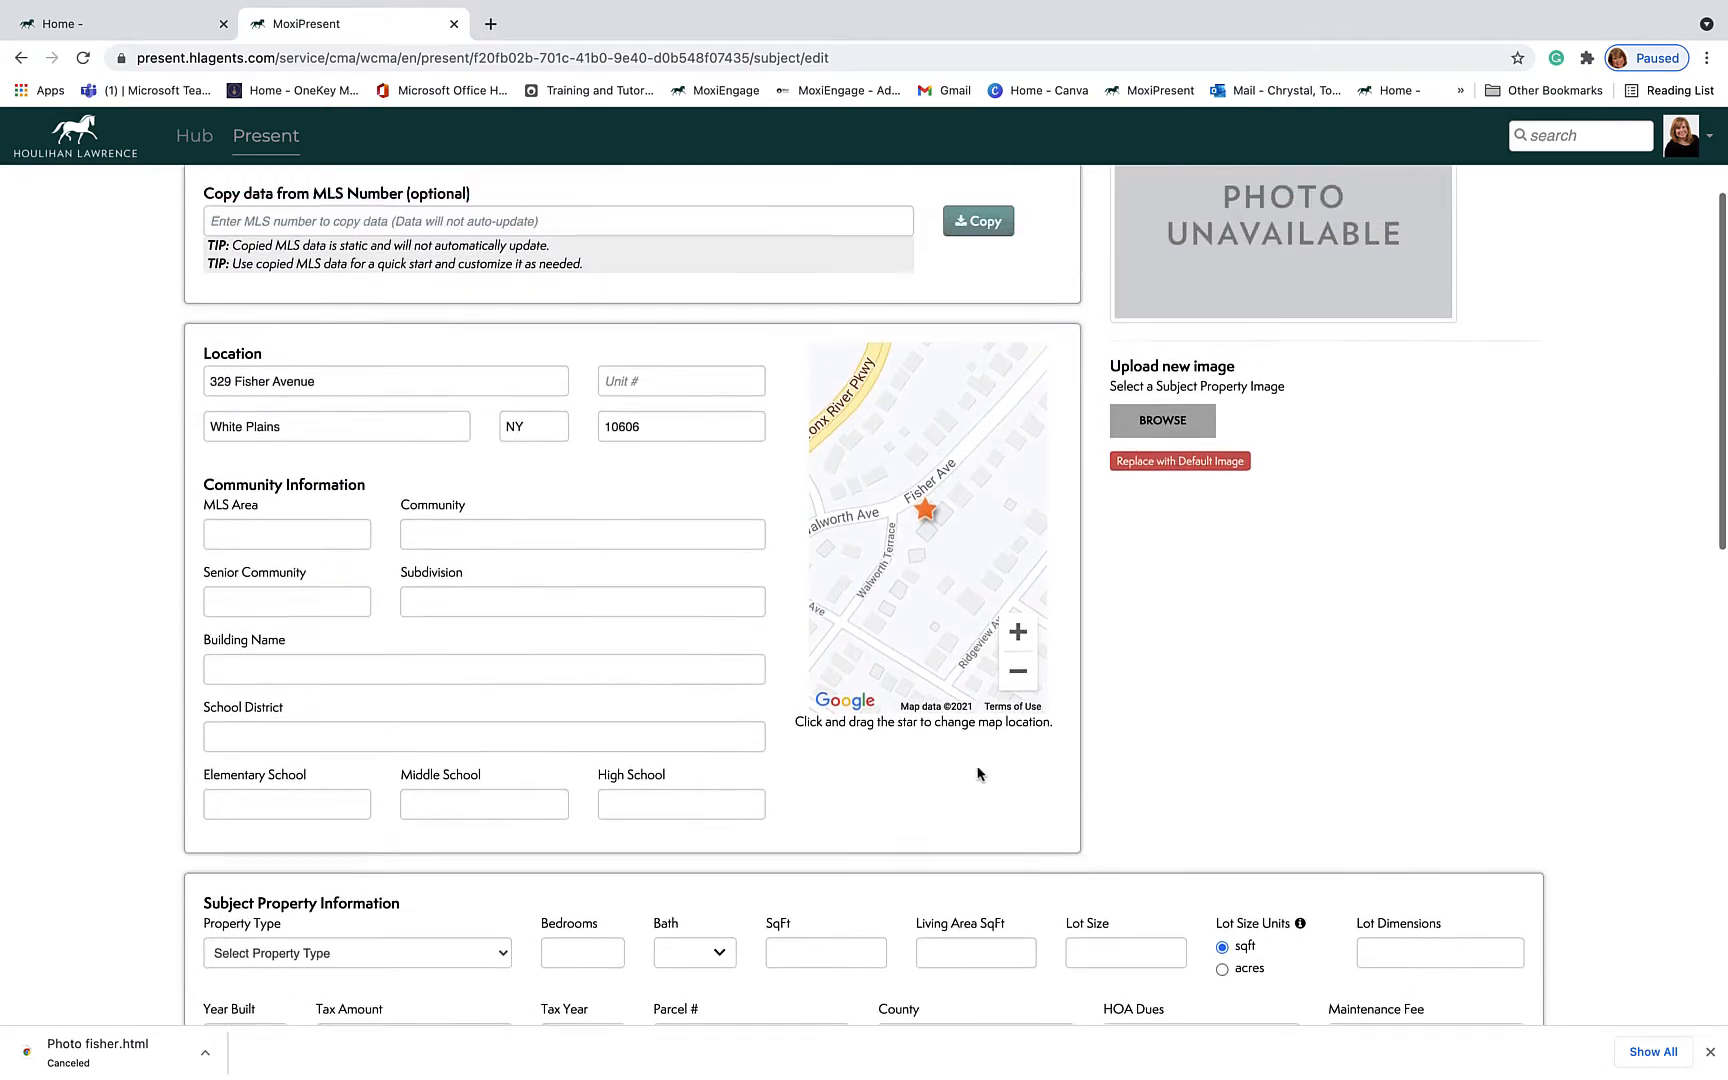
scroll(978, 775, up, 2)
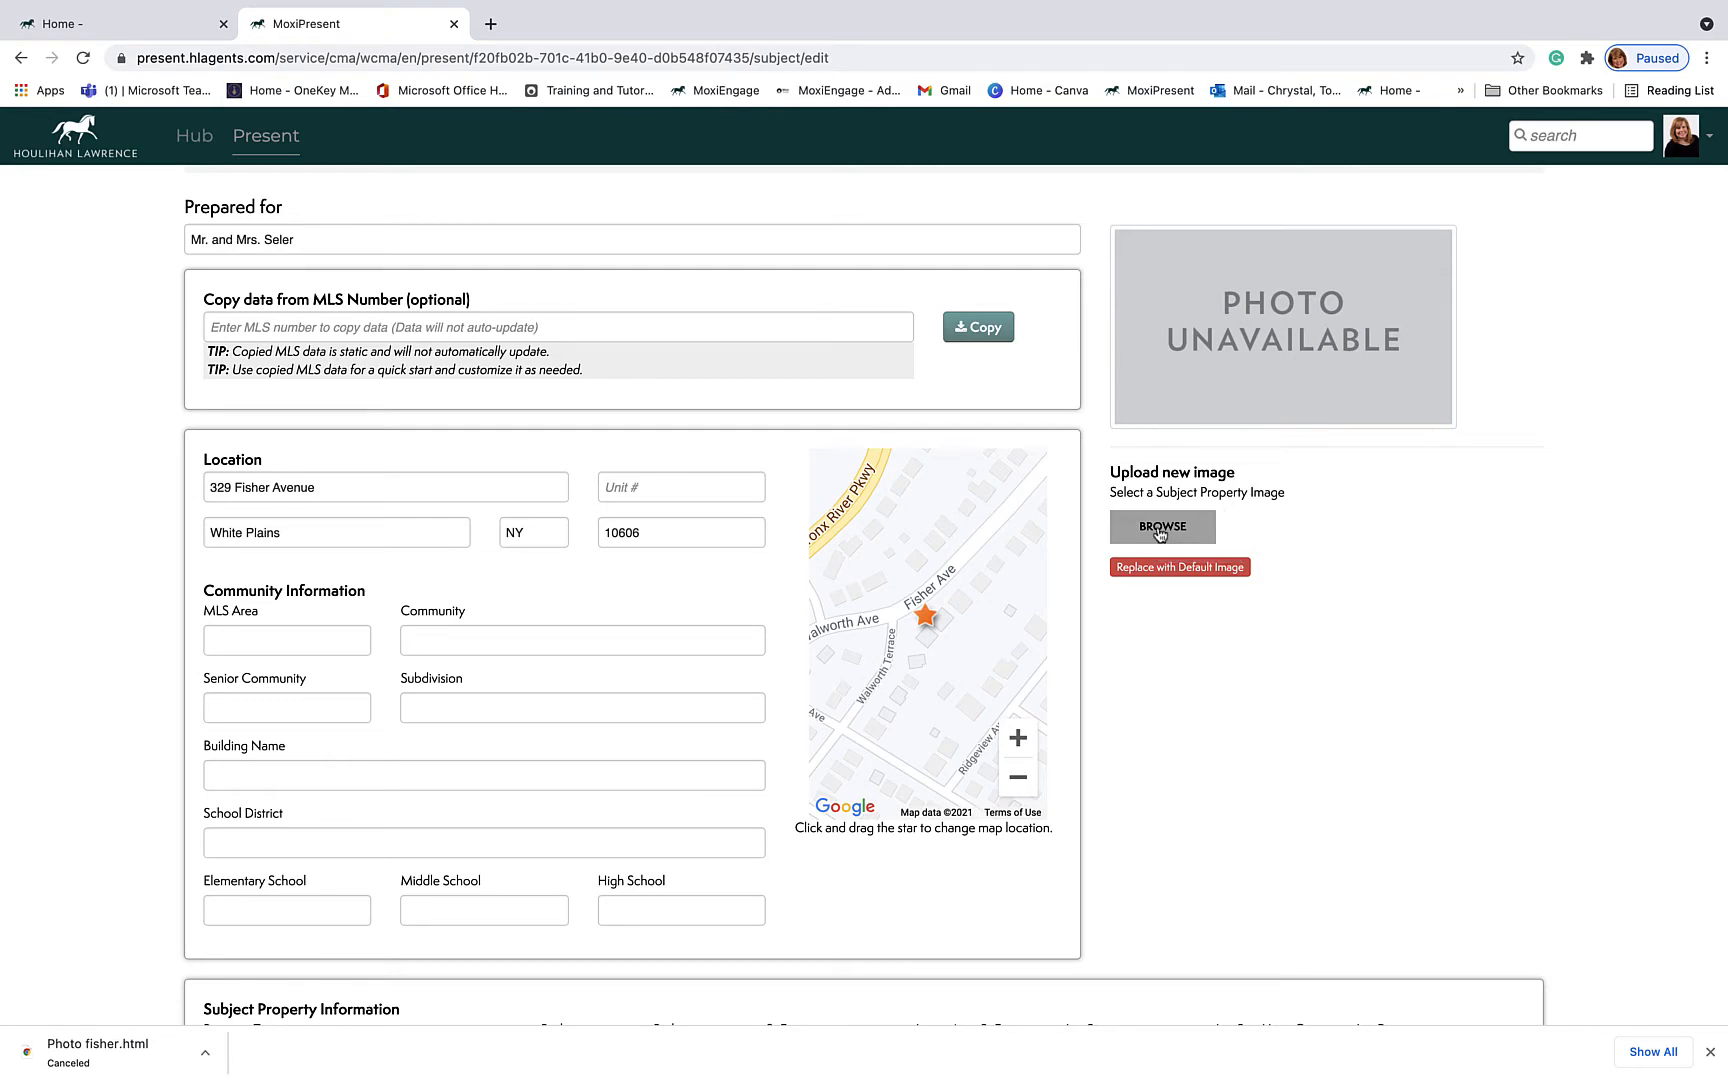
Step: Upload the house screenshot from the Desktop as the property photo, then proceed to Search
click(1160, 528)
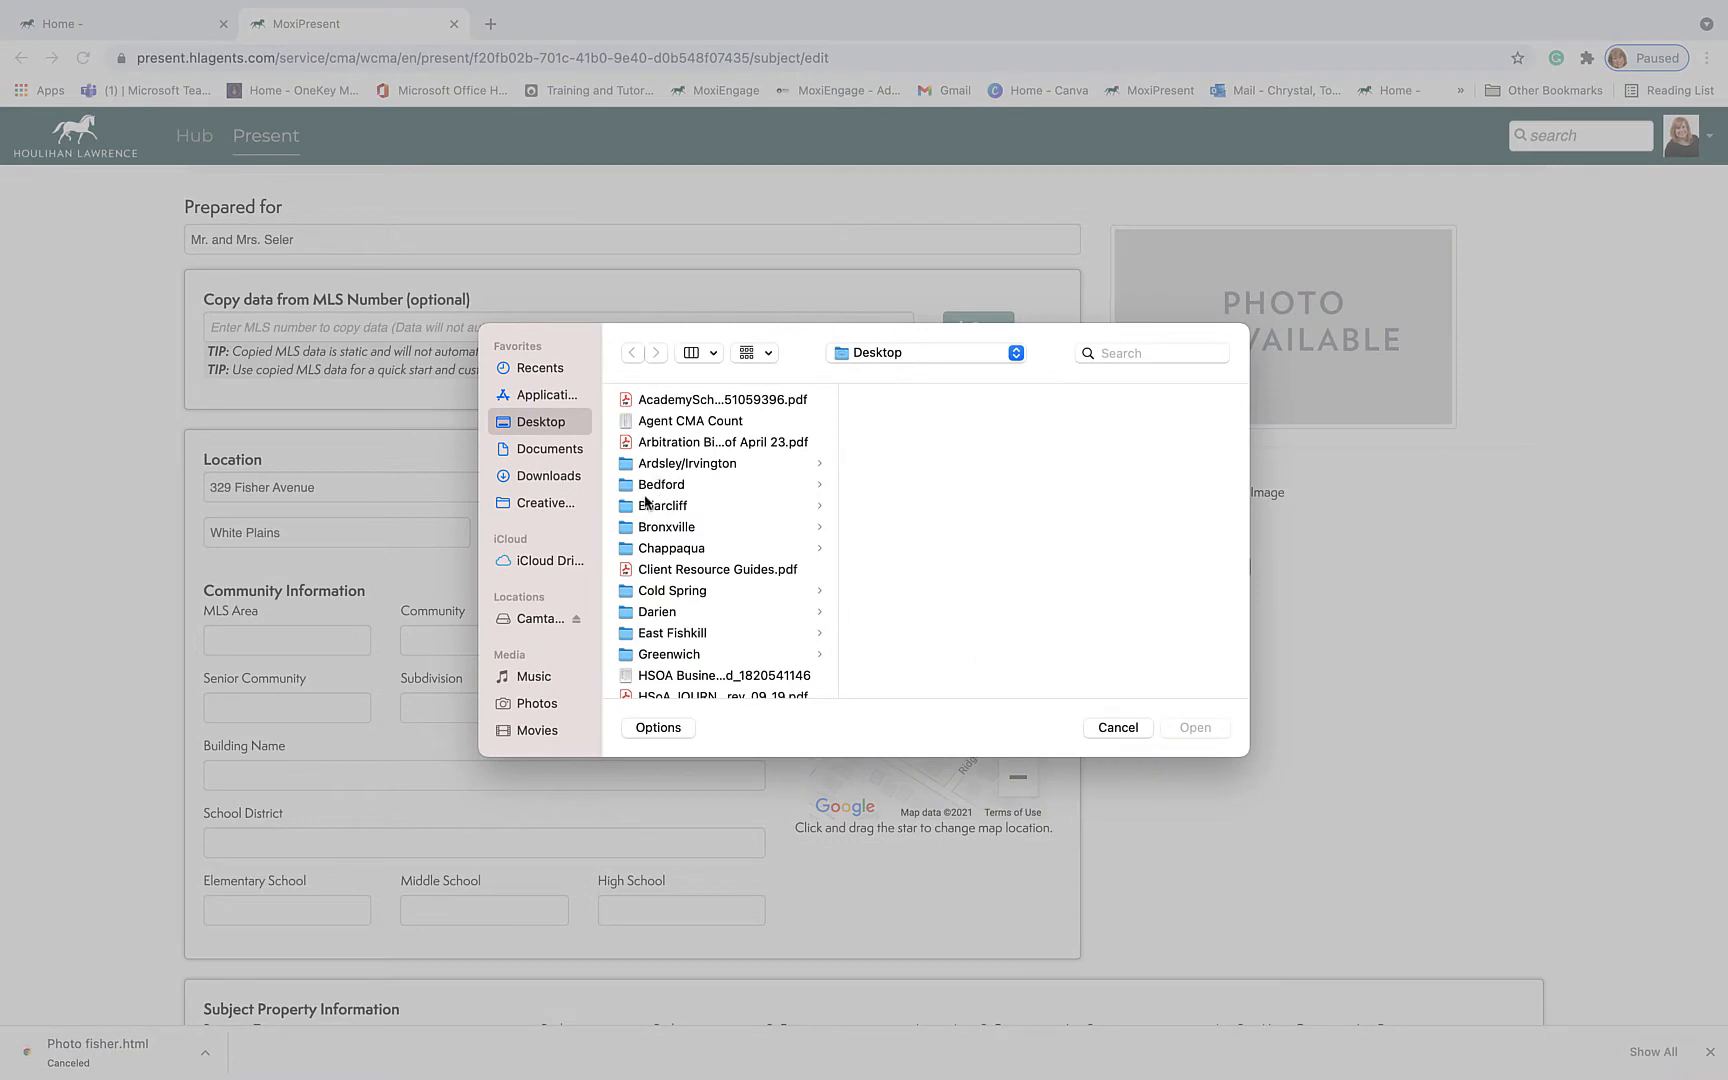
scroll(682, 570, down, 10)
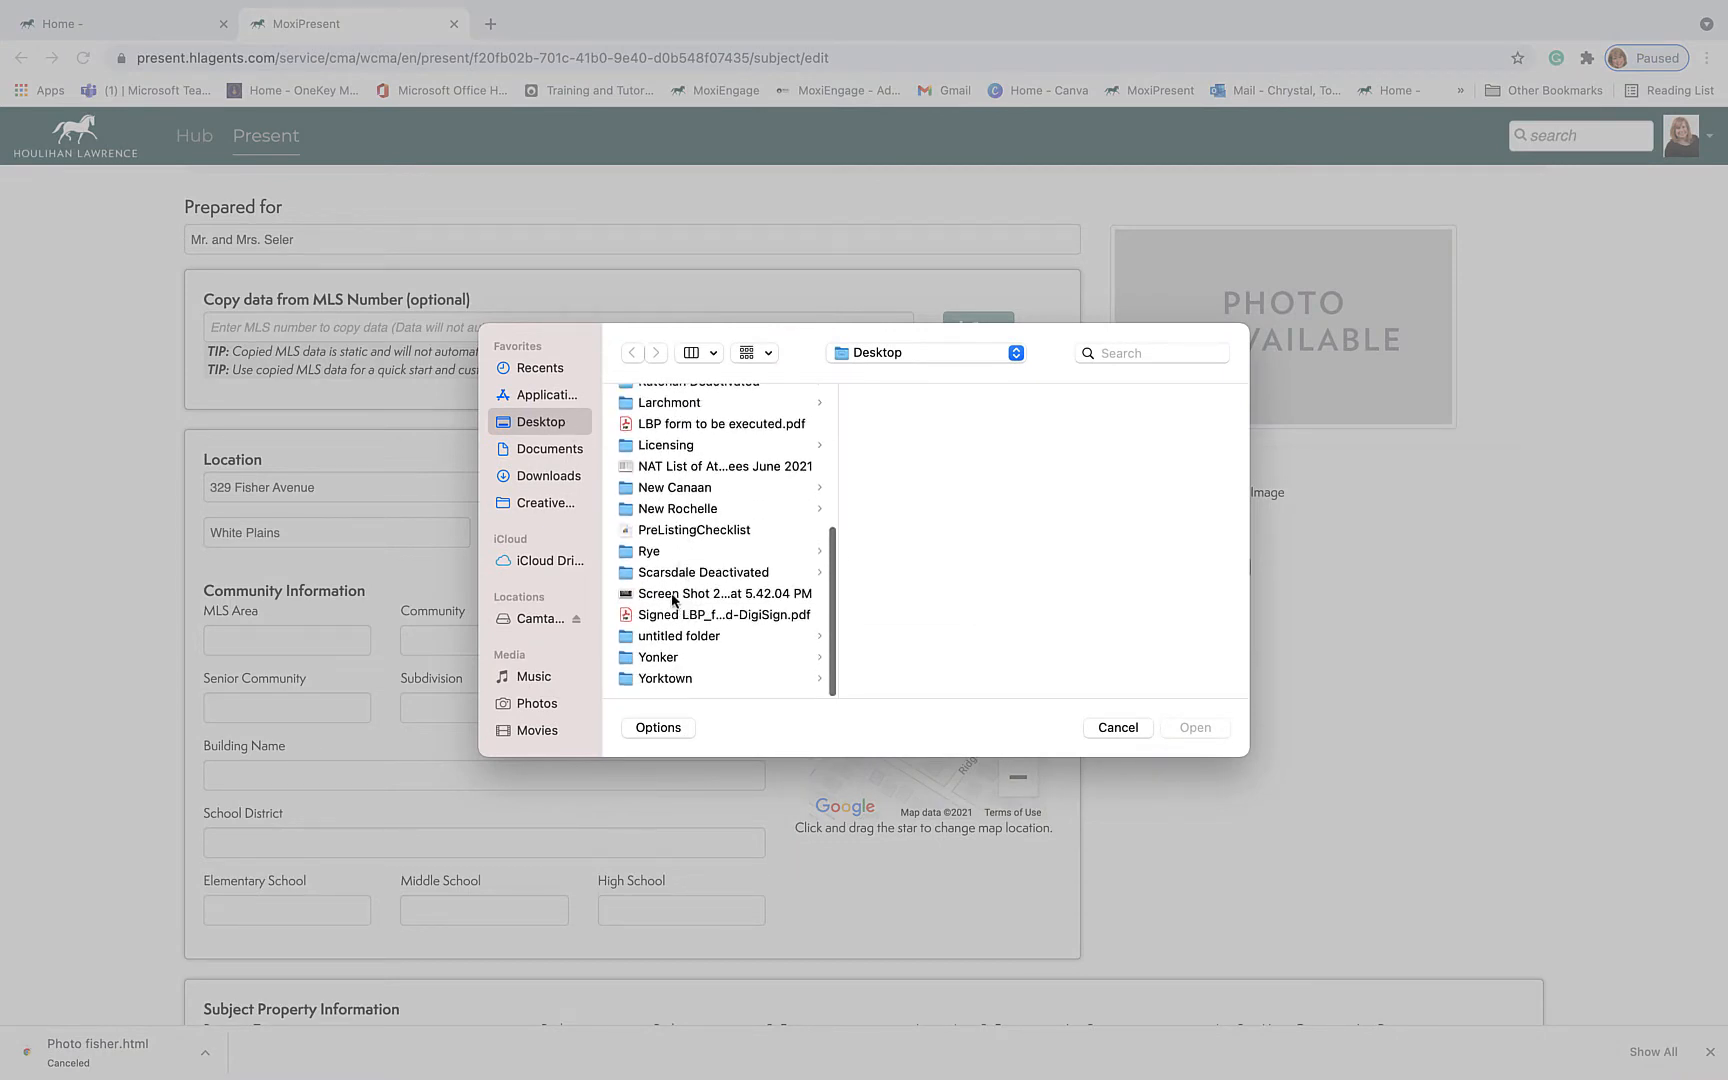
click(679, 595)
click(1203, 728)
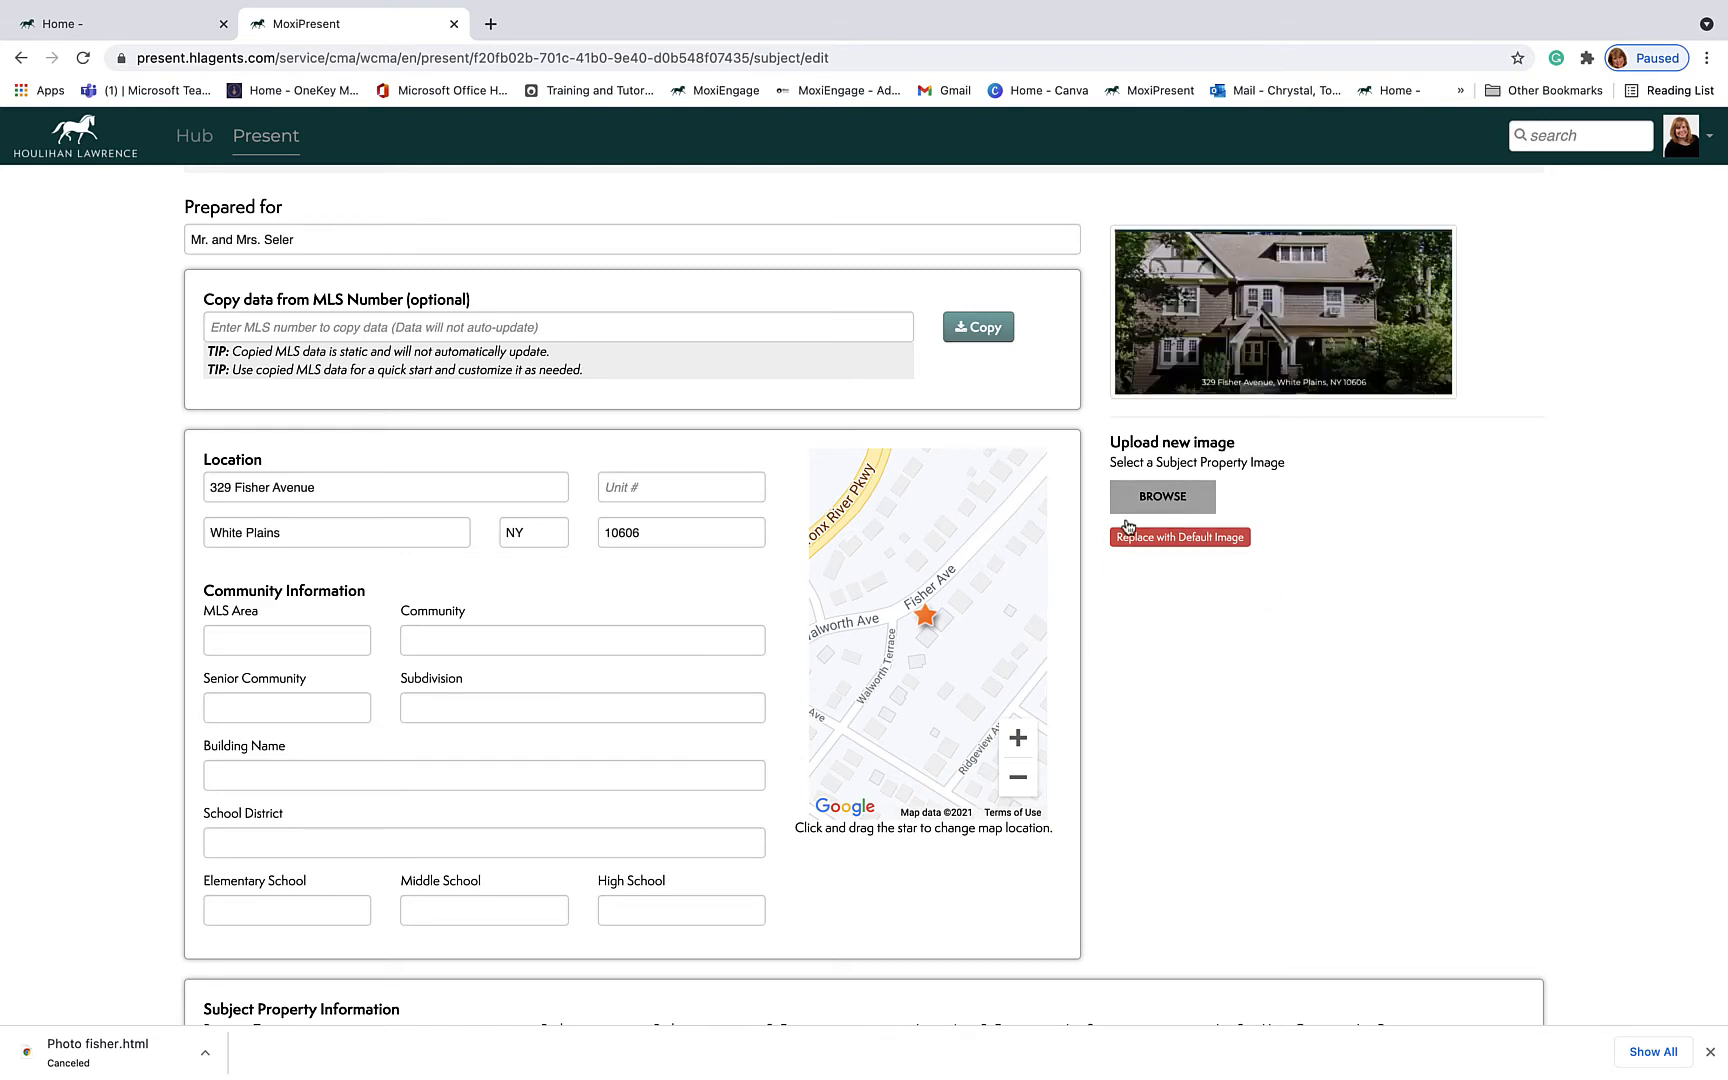
scroll(1150, 570, down, 1)
scroll(1150, 570, up, 3)
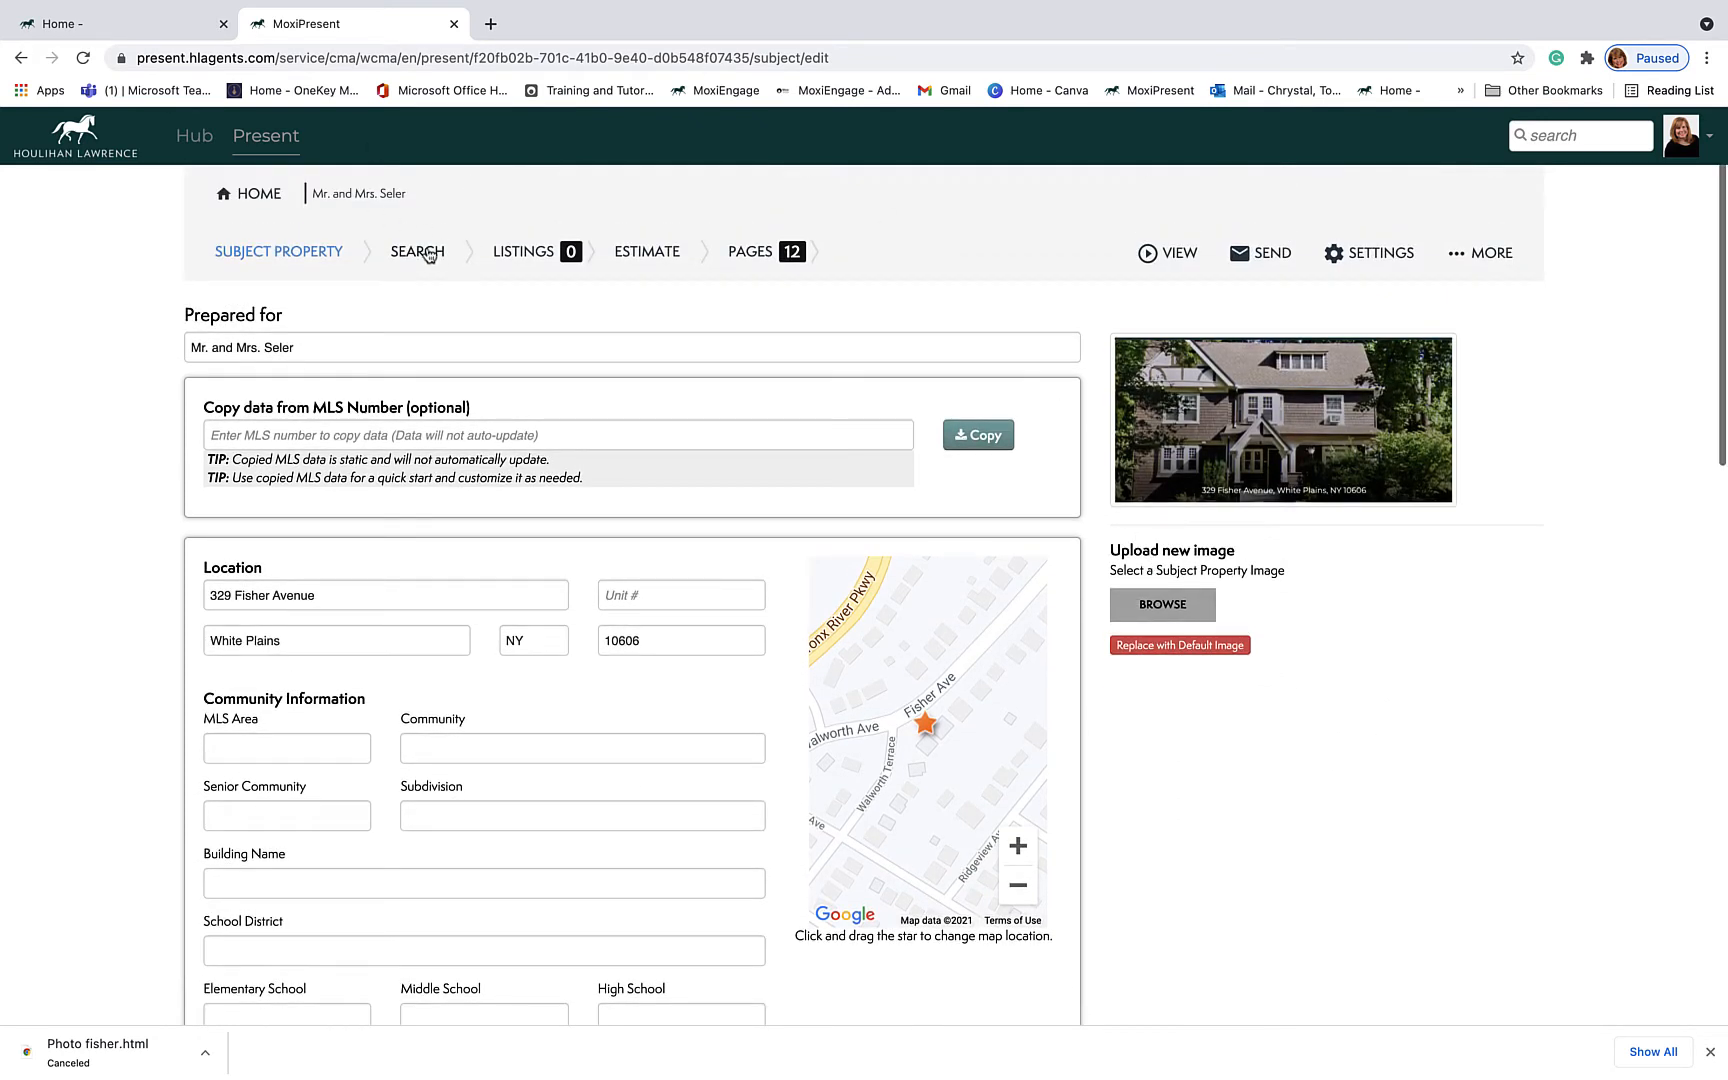
click(428, 253)
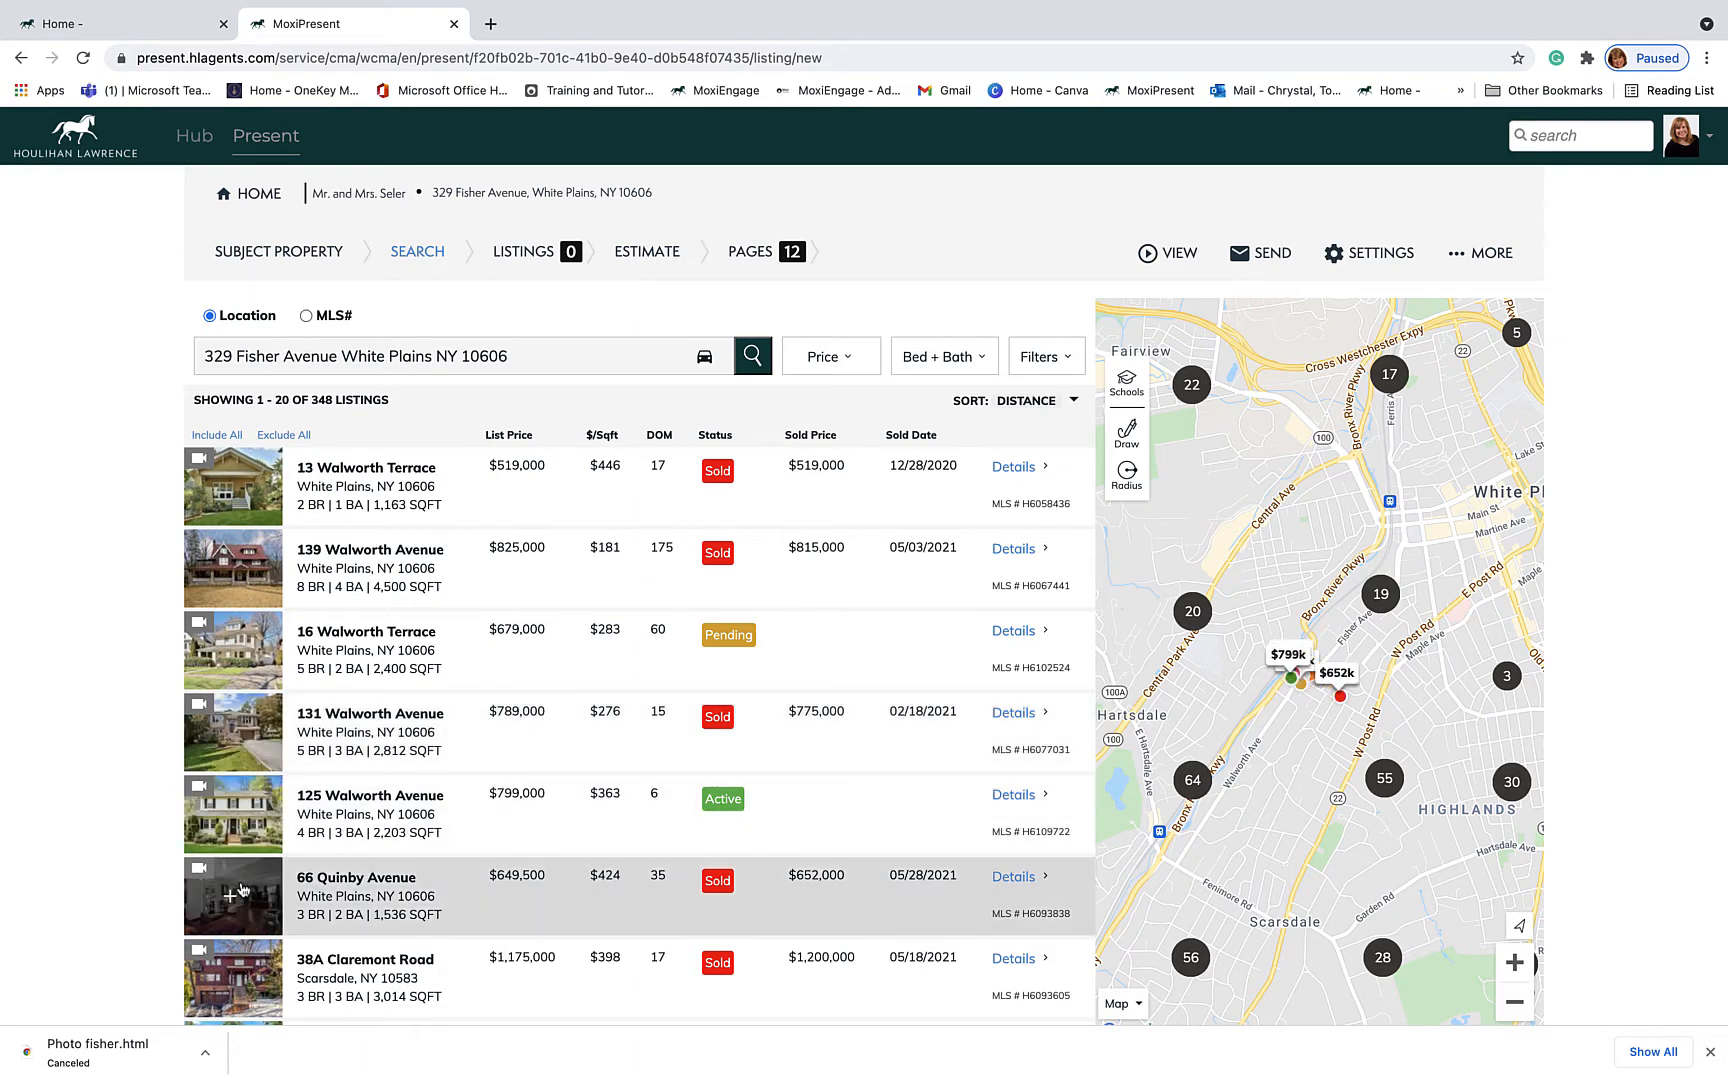
scroll(330, 680, down, 5)
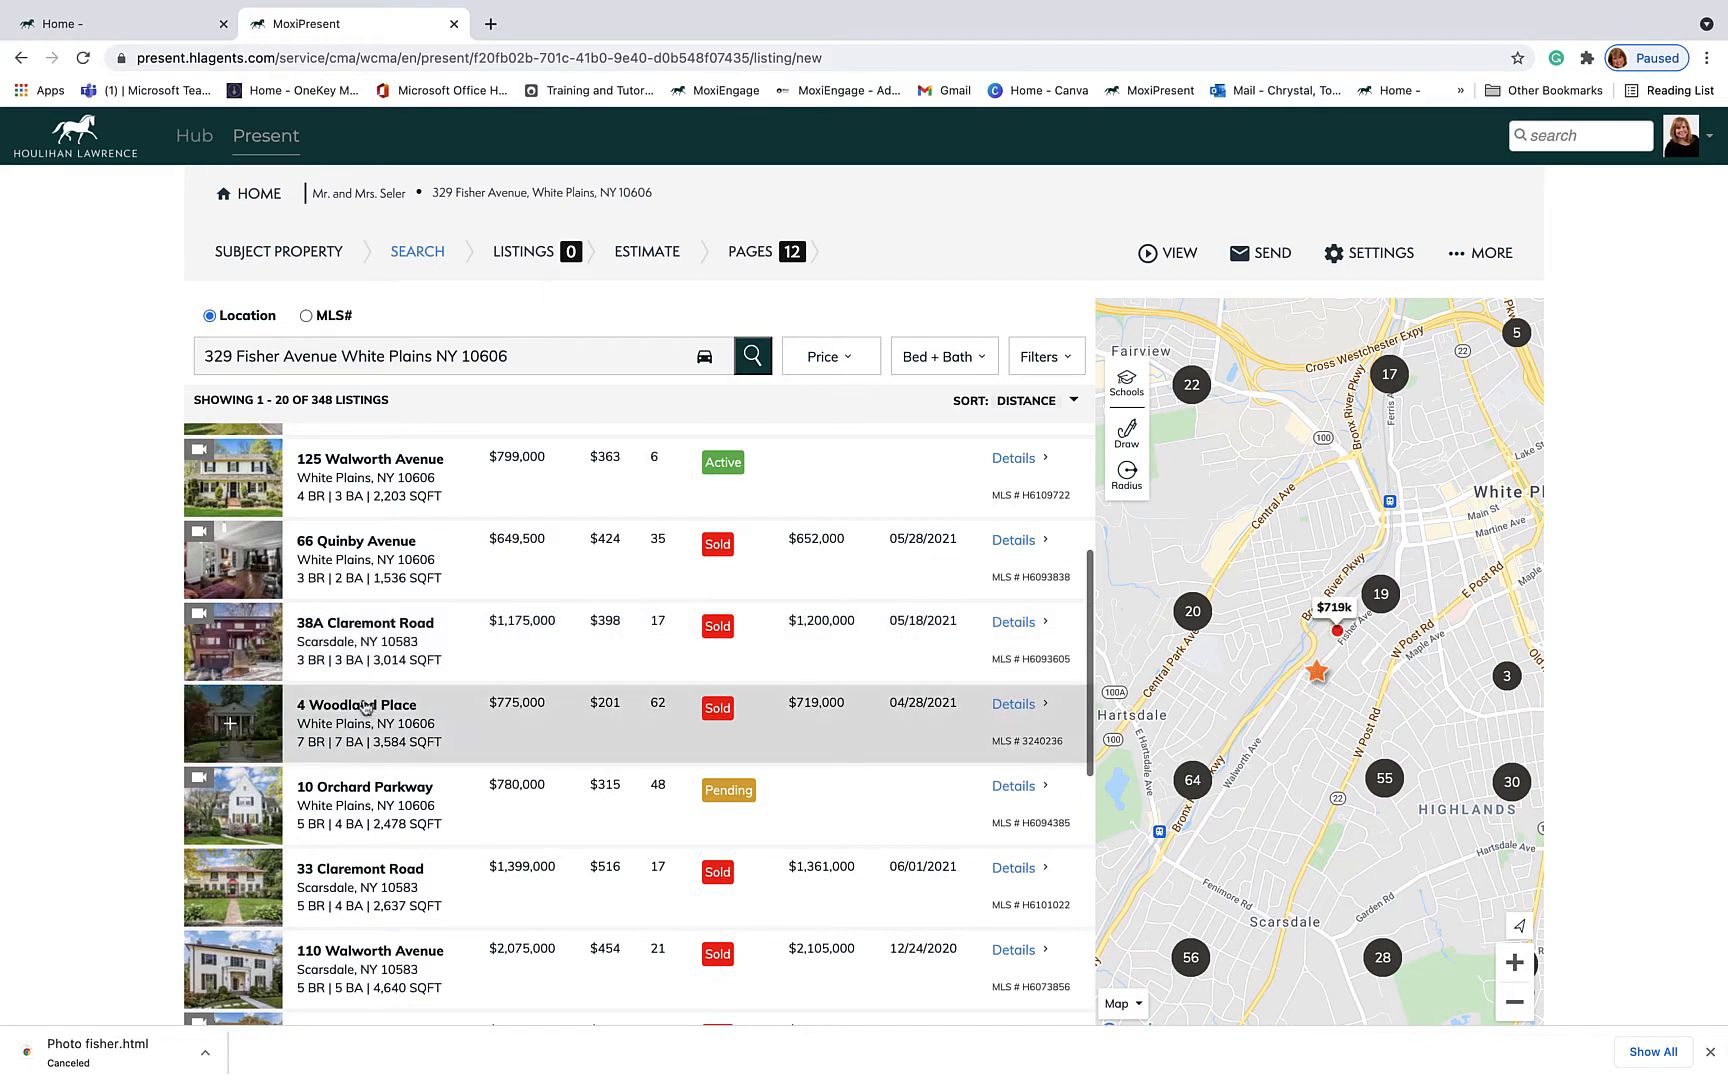
scroll(367, 833, up, 1)
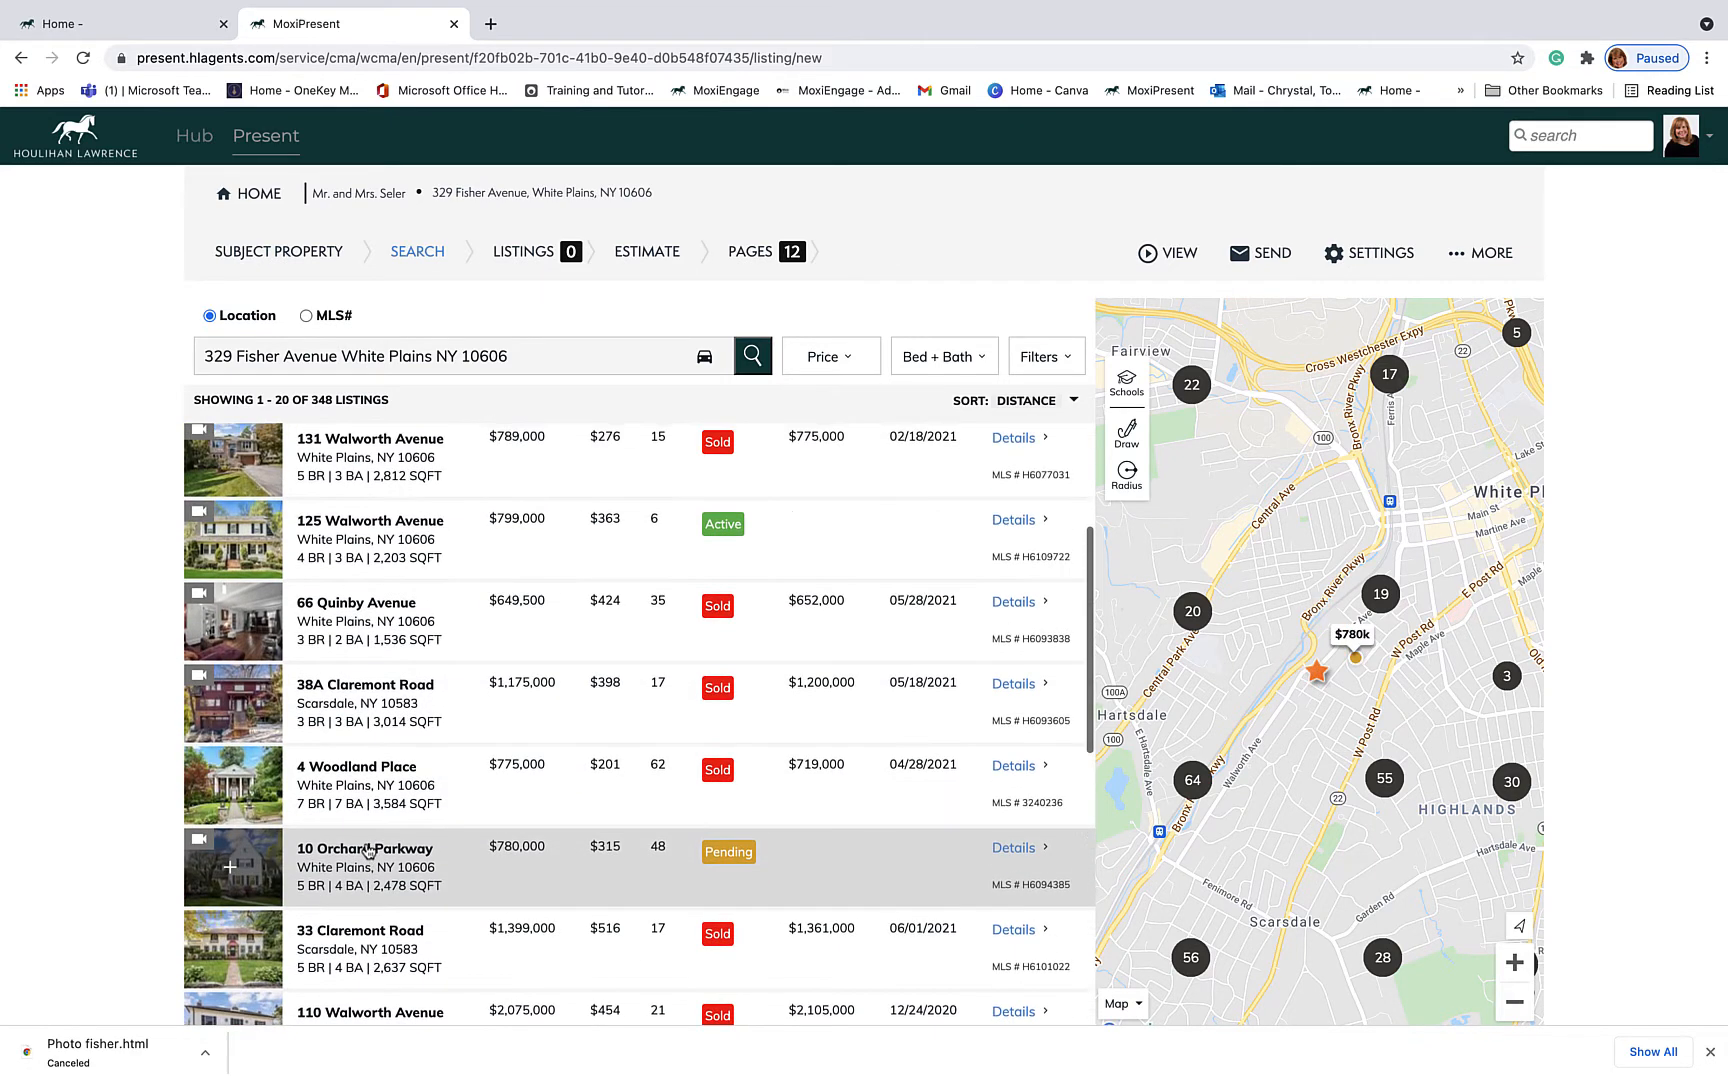
scroll(367, 840, down, 2)
scroll(367, 850, down, 3)
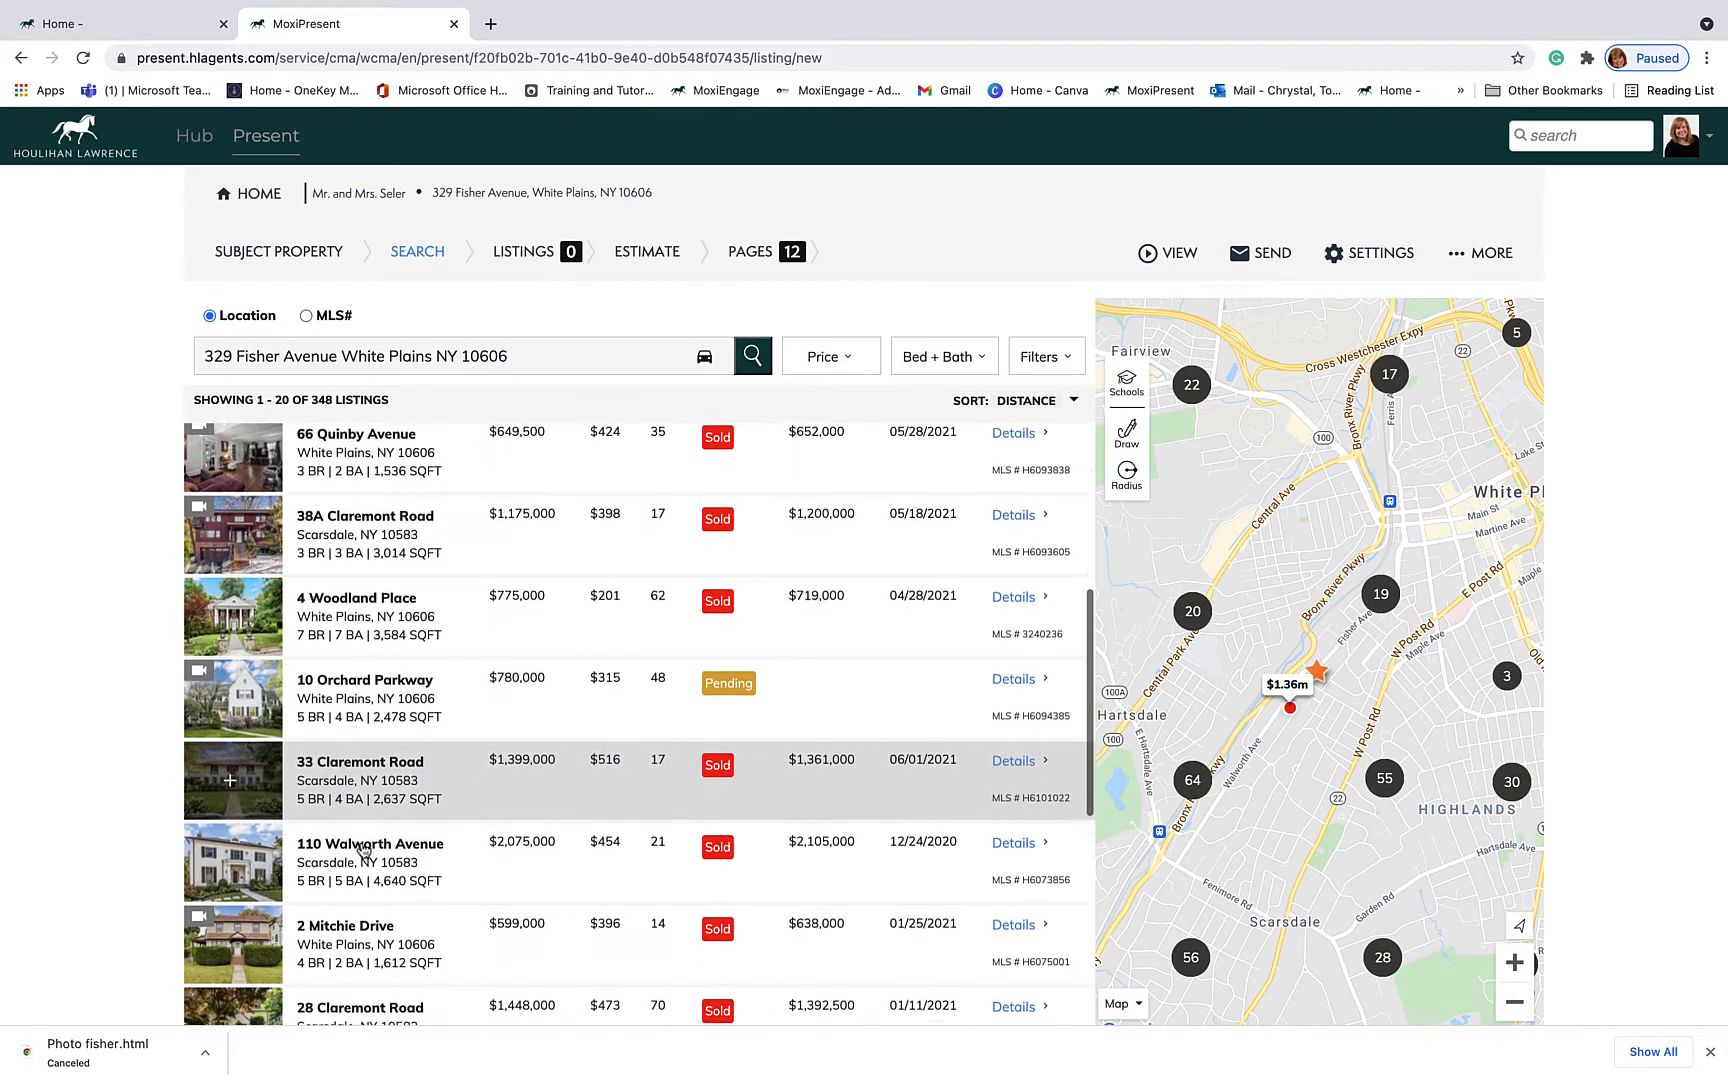
scroll(364, 850, down, 4)
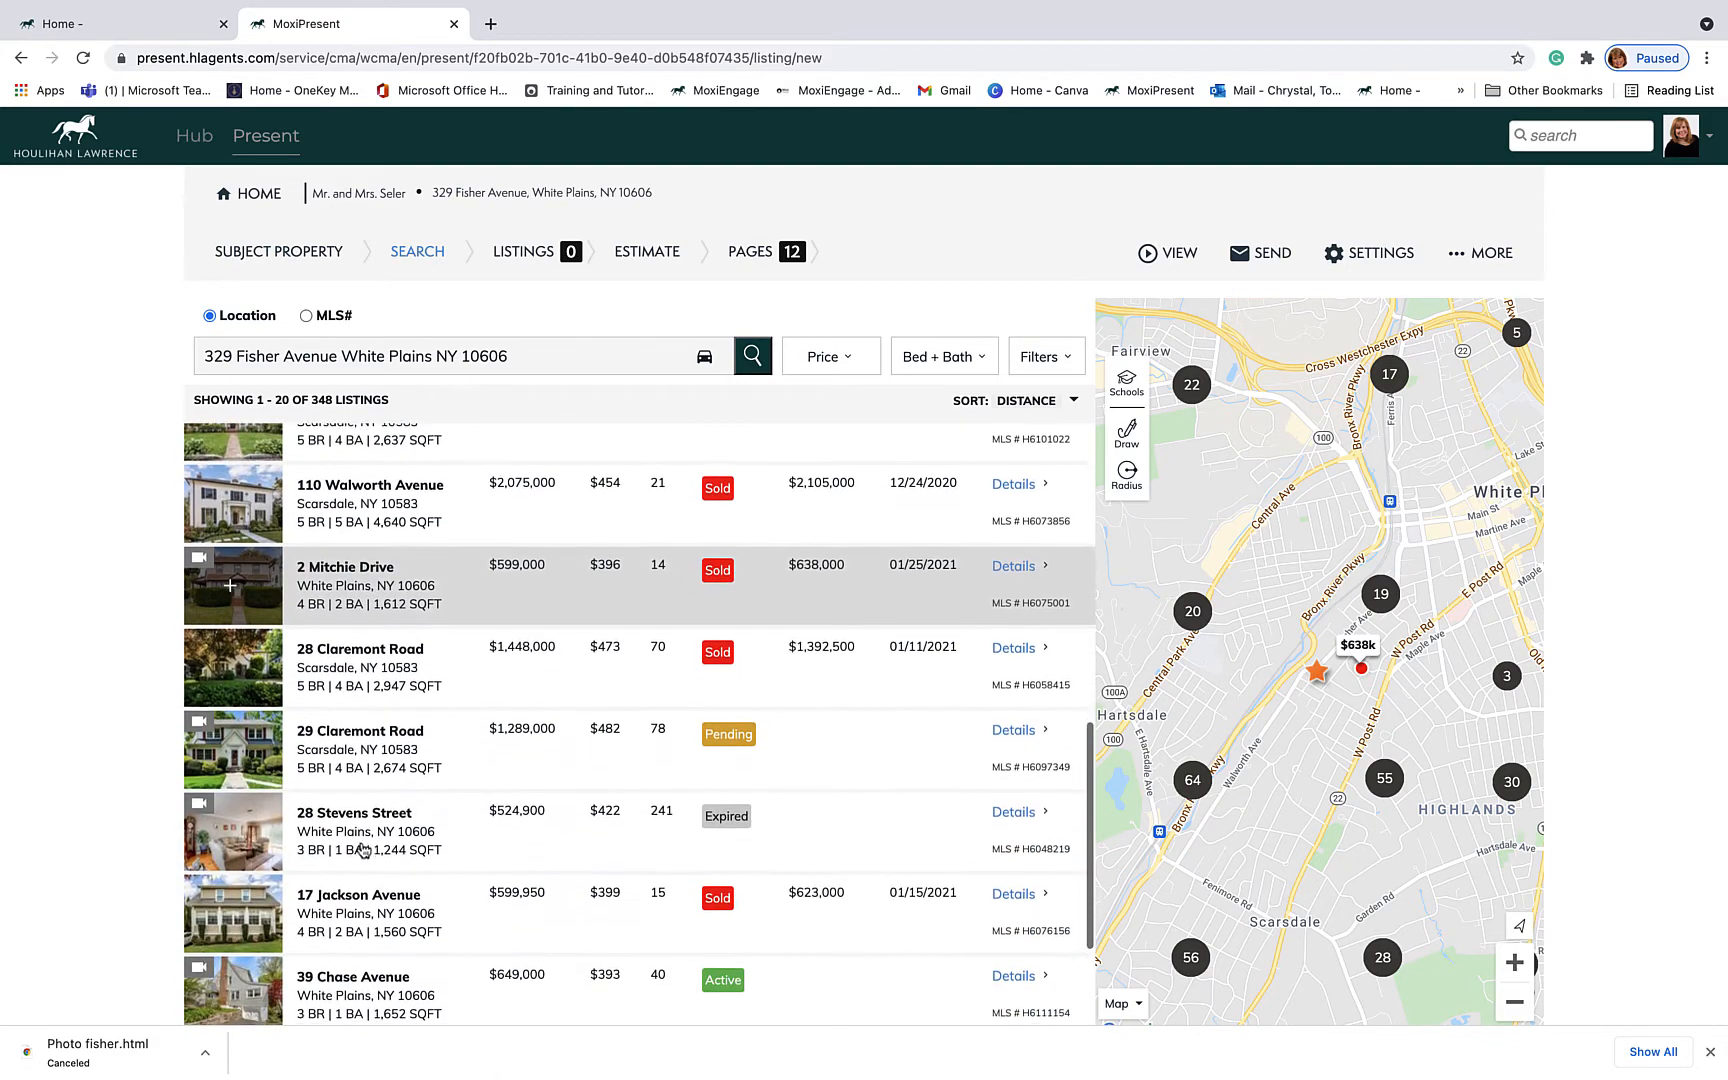
scroll(364, 850, up, 10)
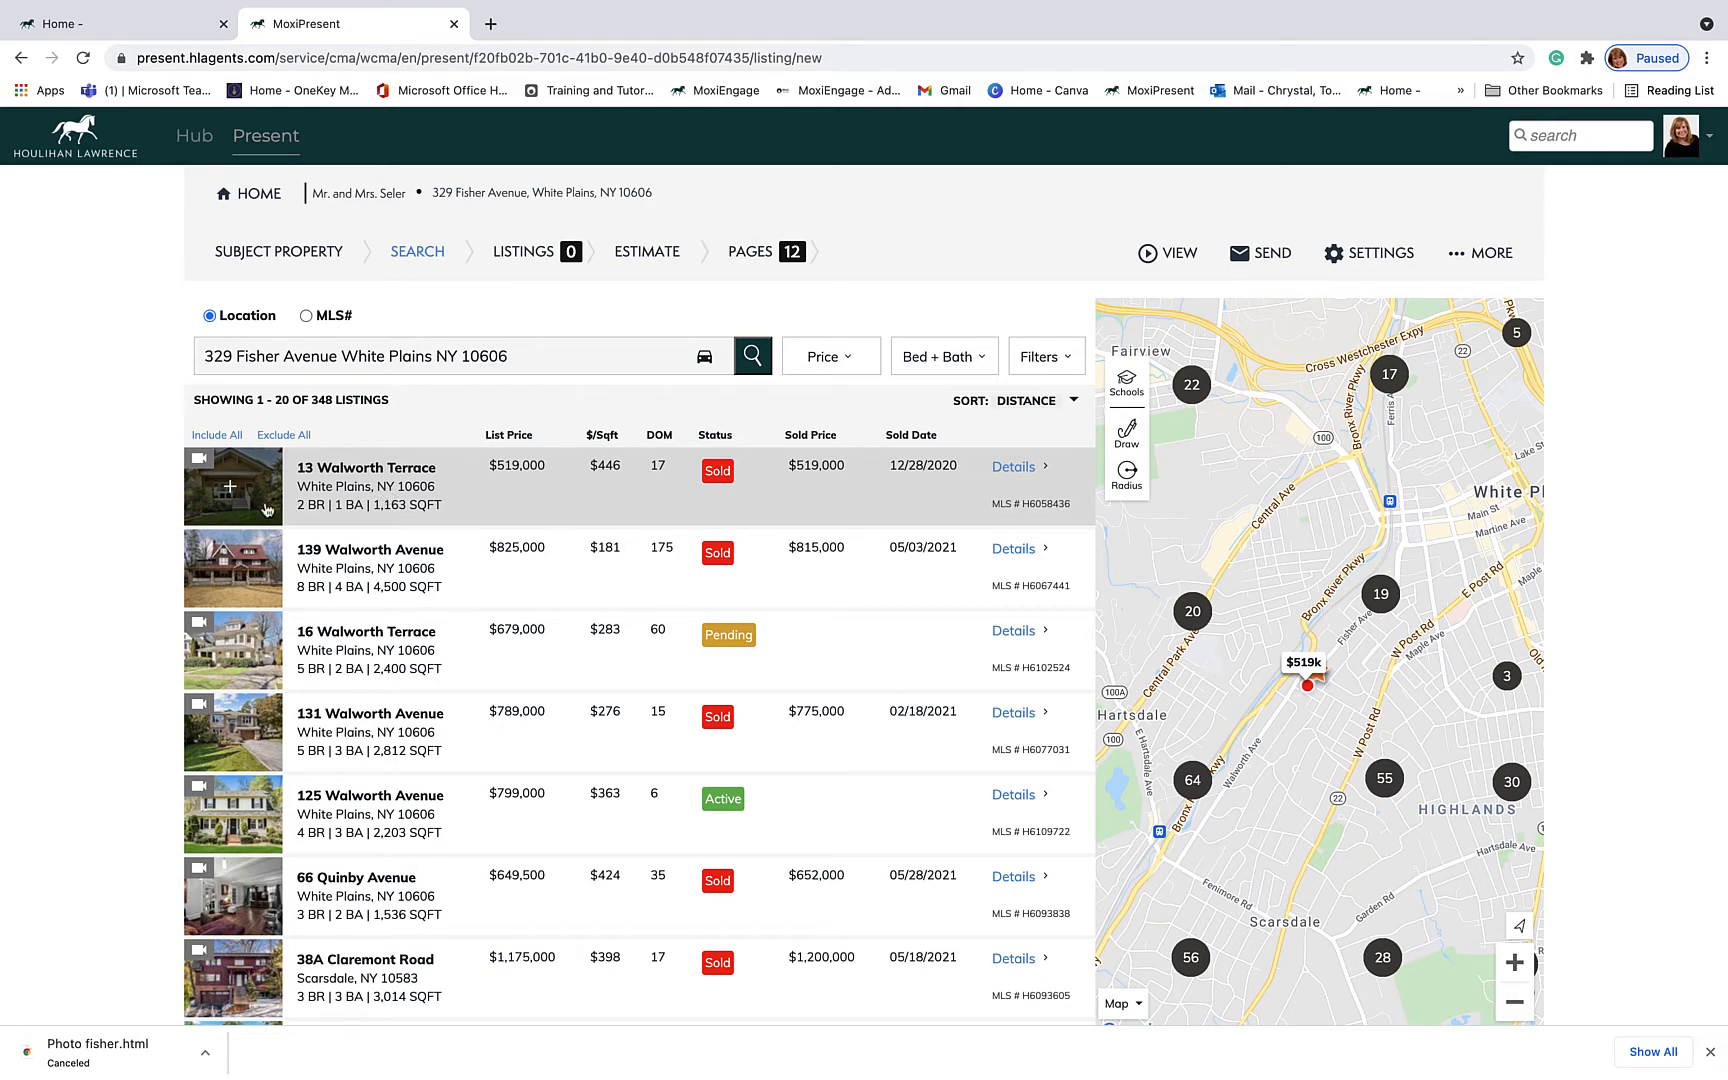
click(230, 571)
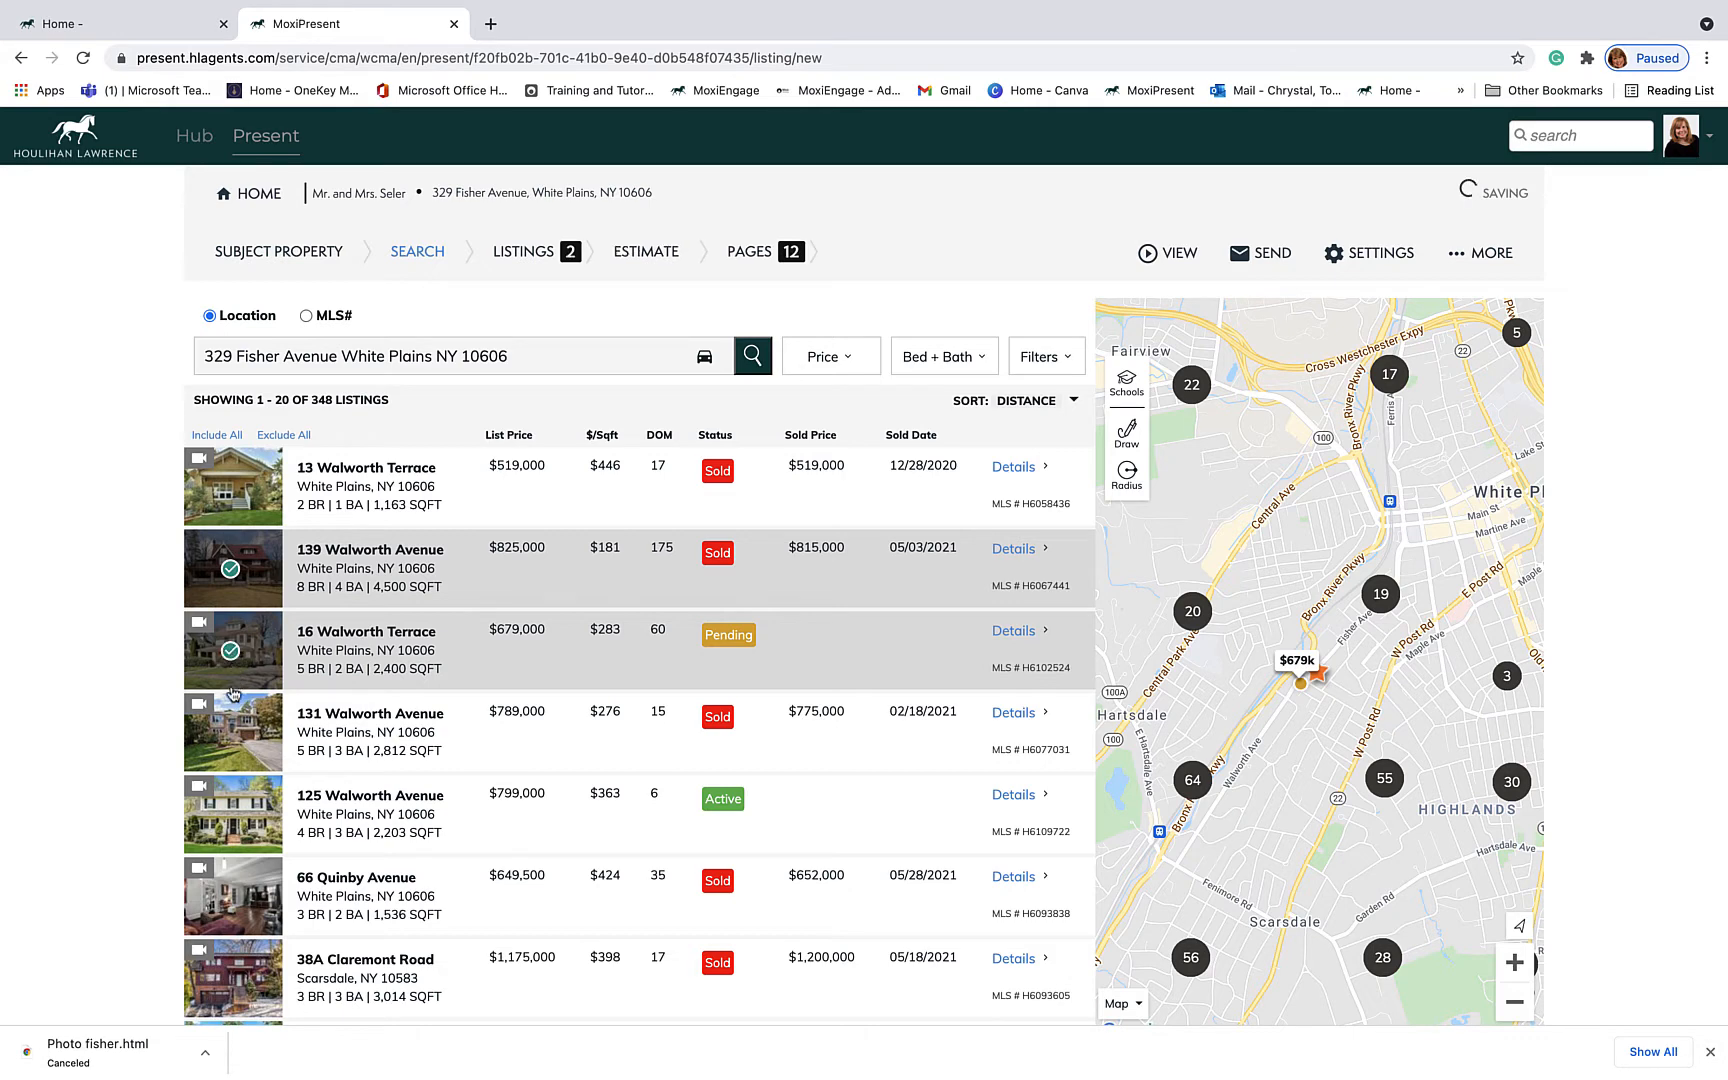
click(230, 738)
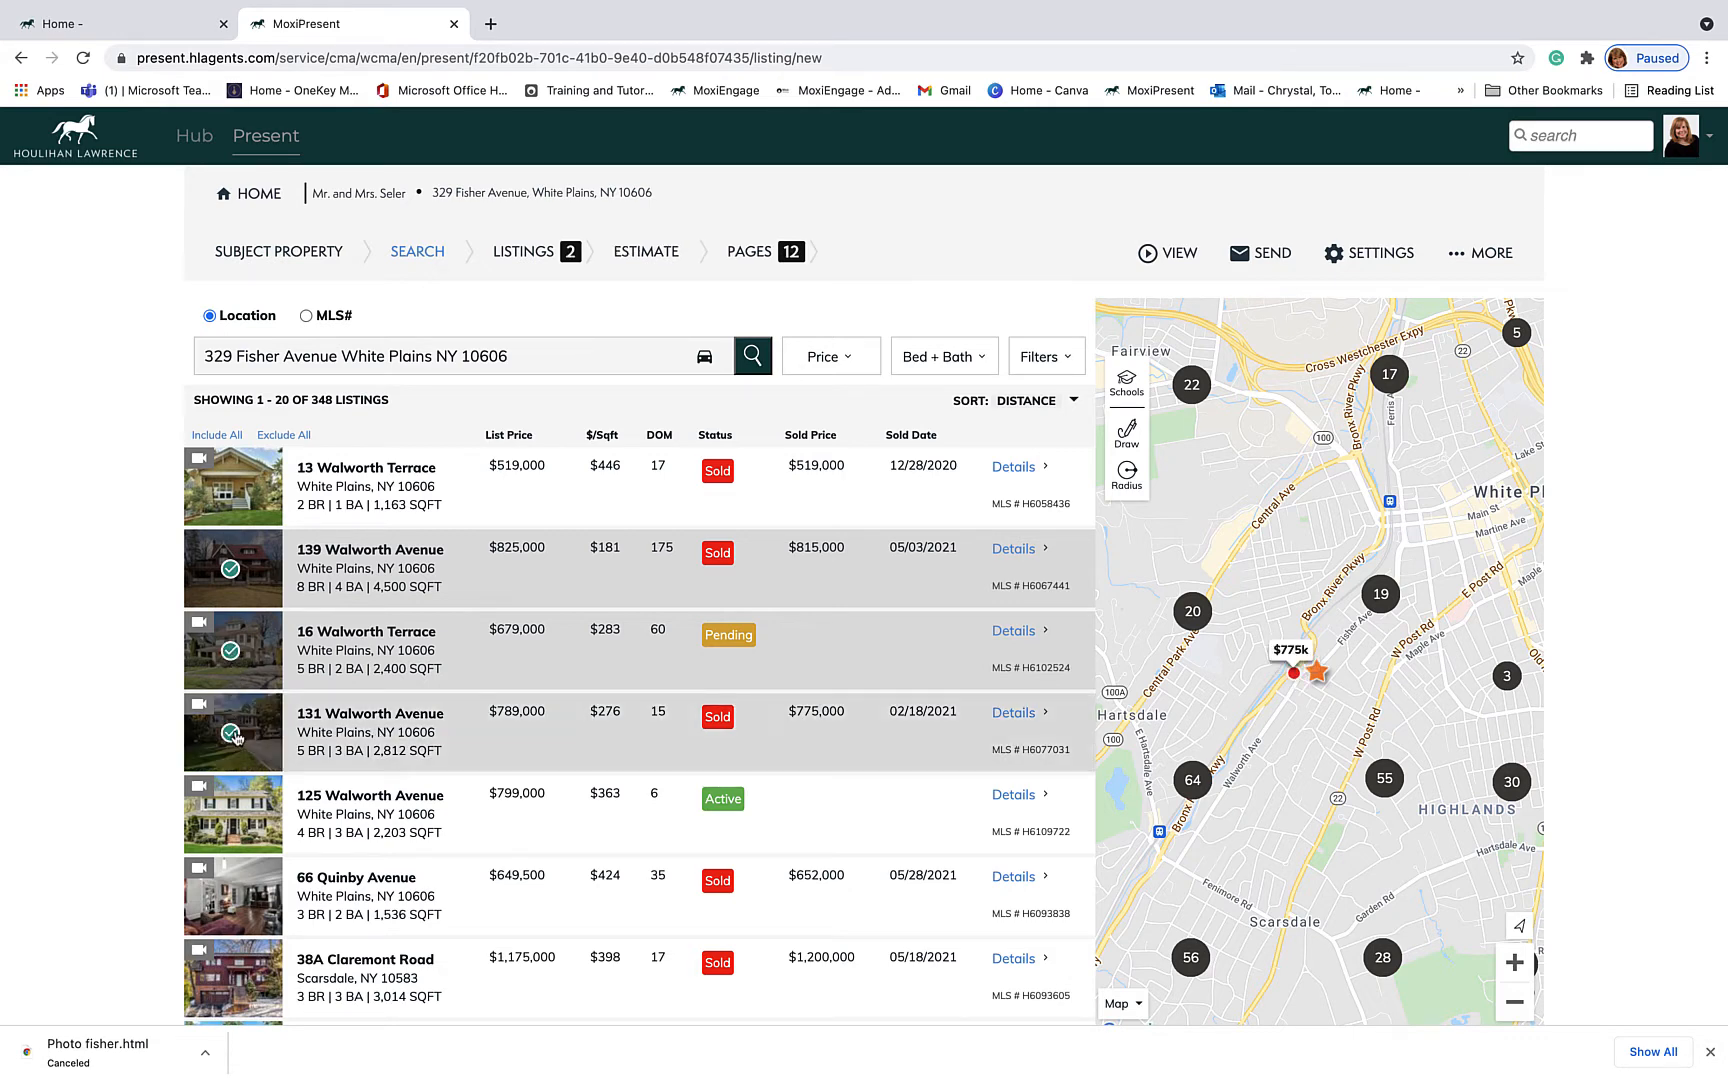
scroll(236, 738, down, 3)
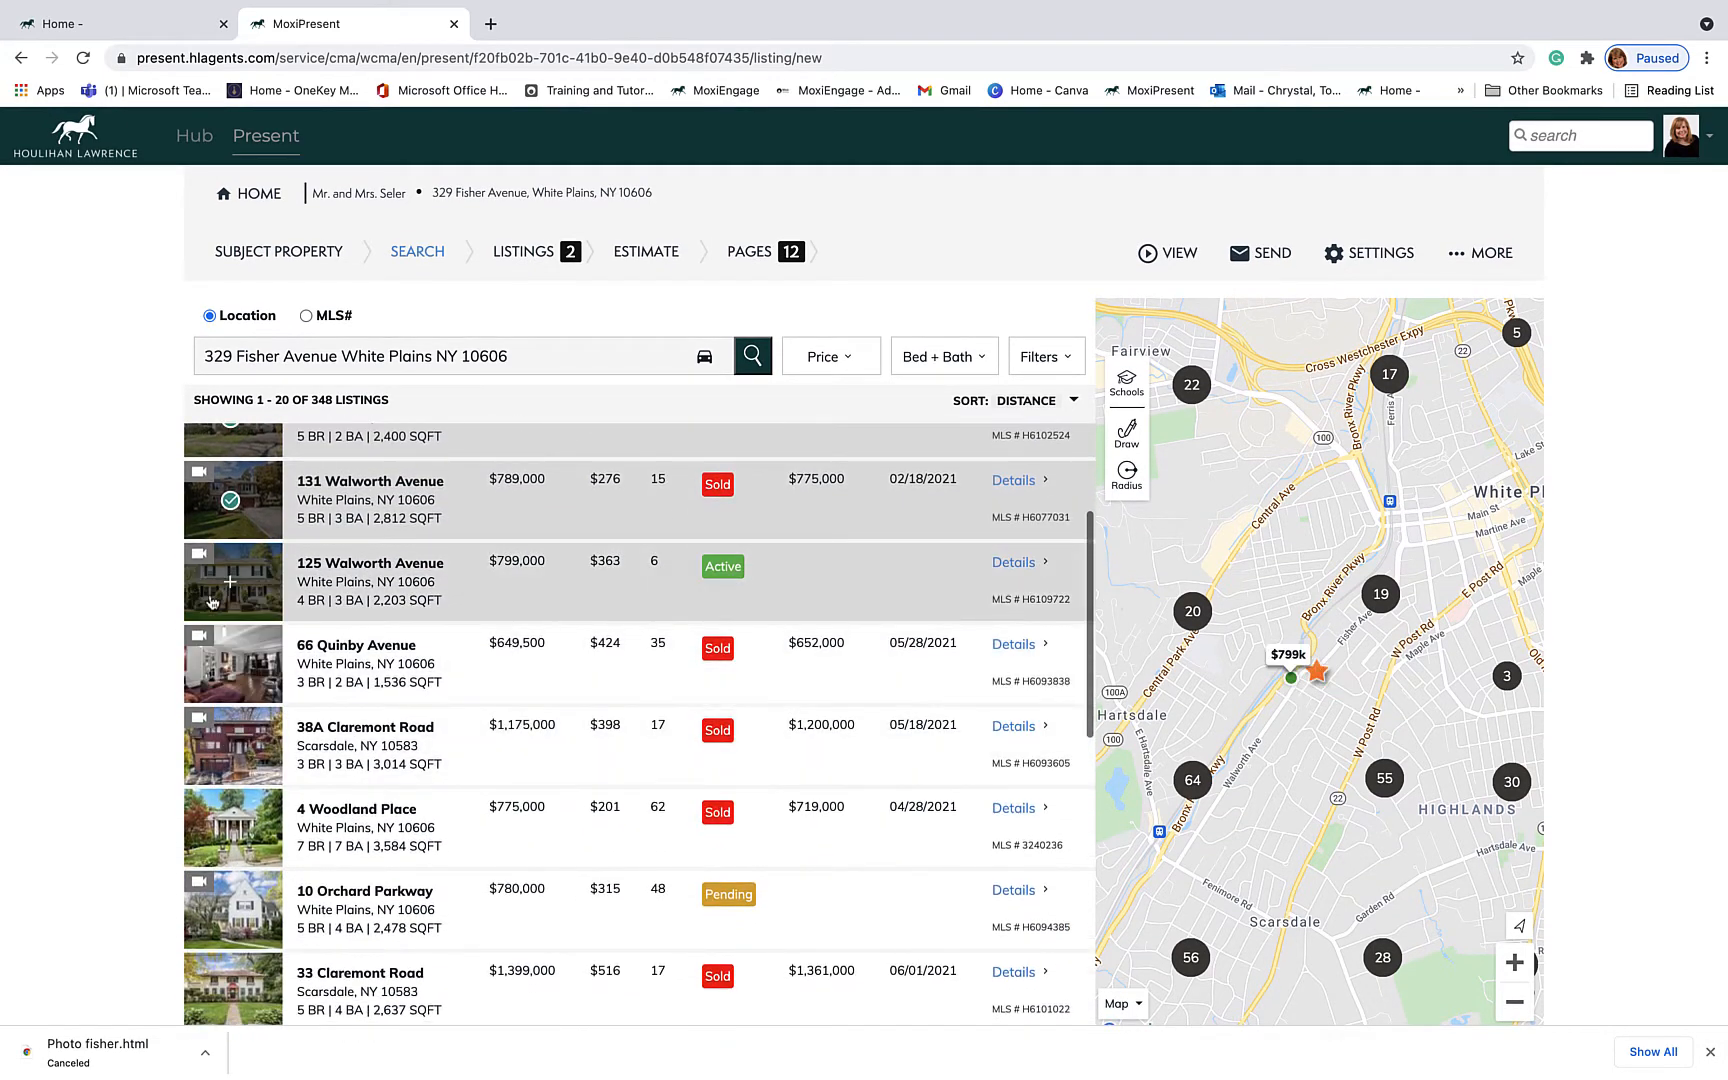
click(229, 590)
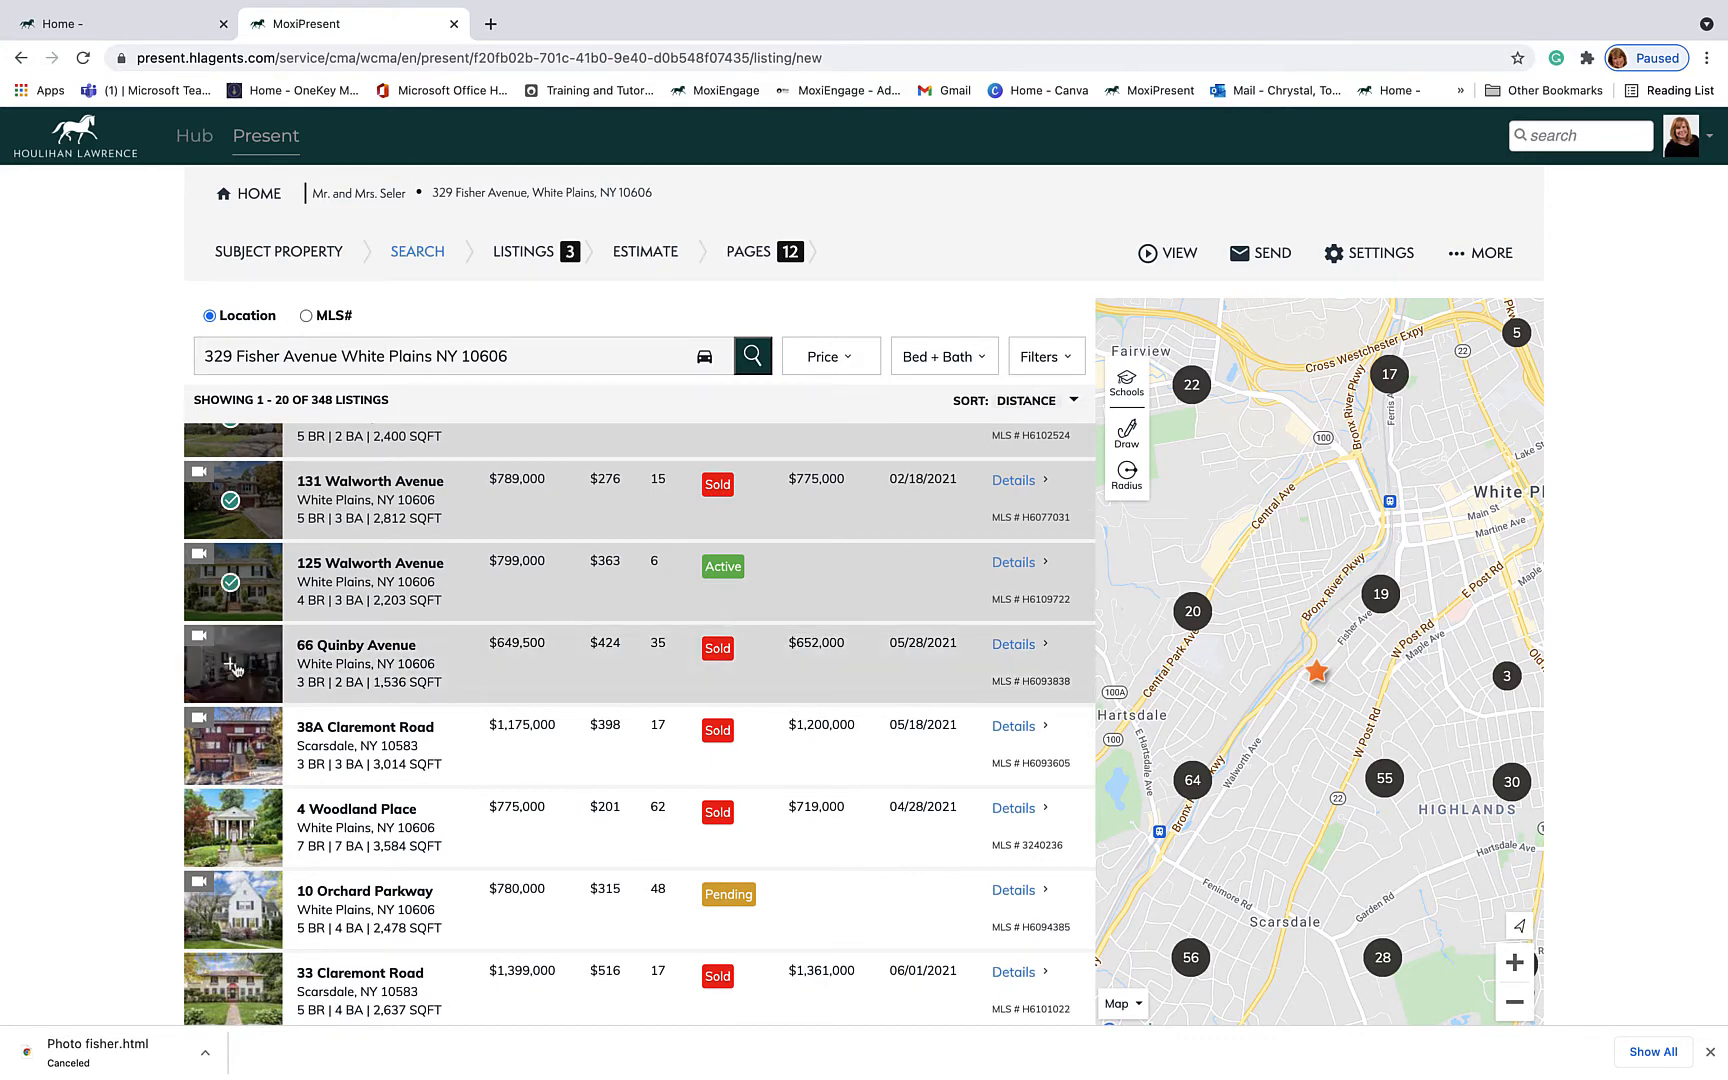
scroll(229, 668, down, 3)
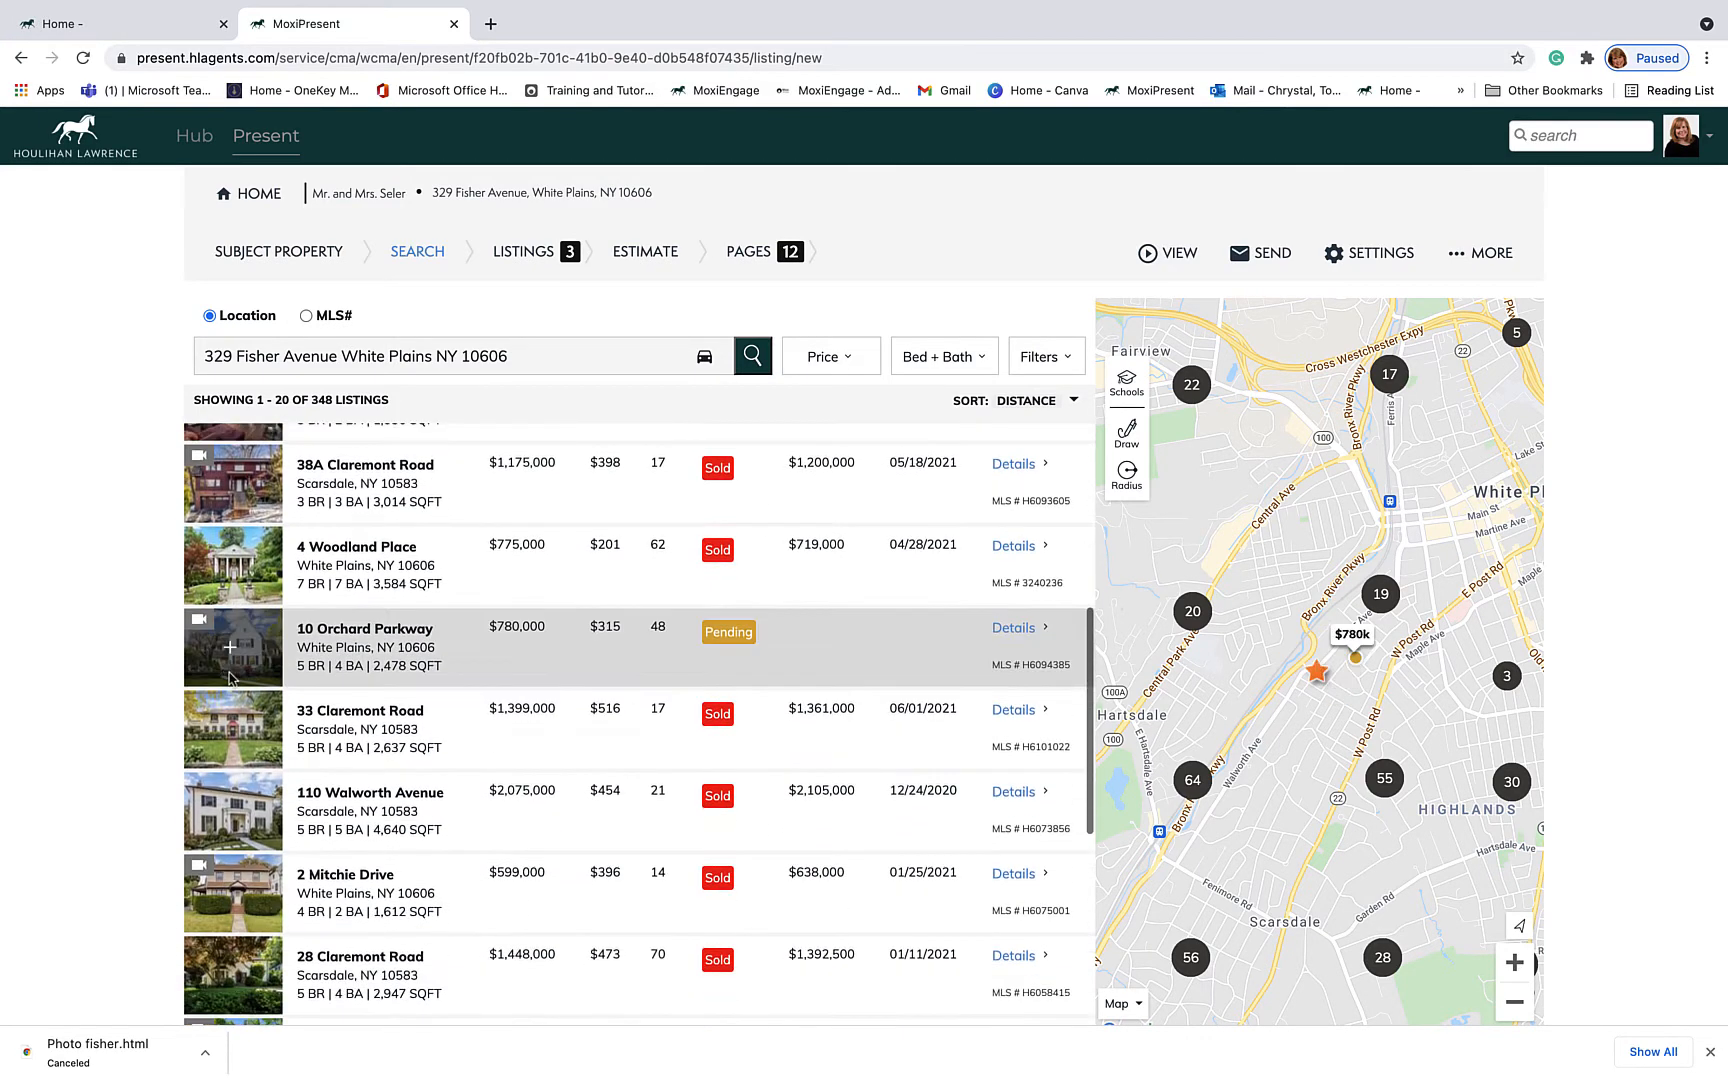
click(229, 599)
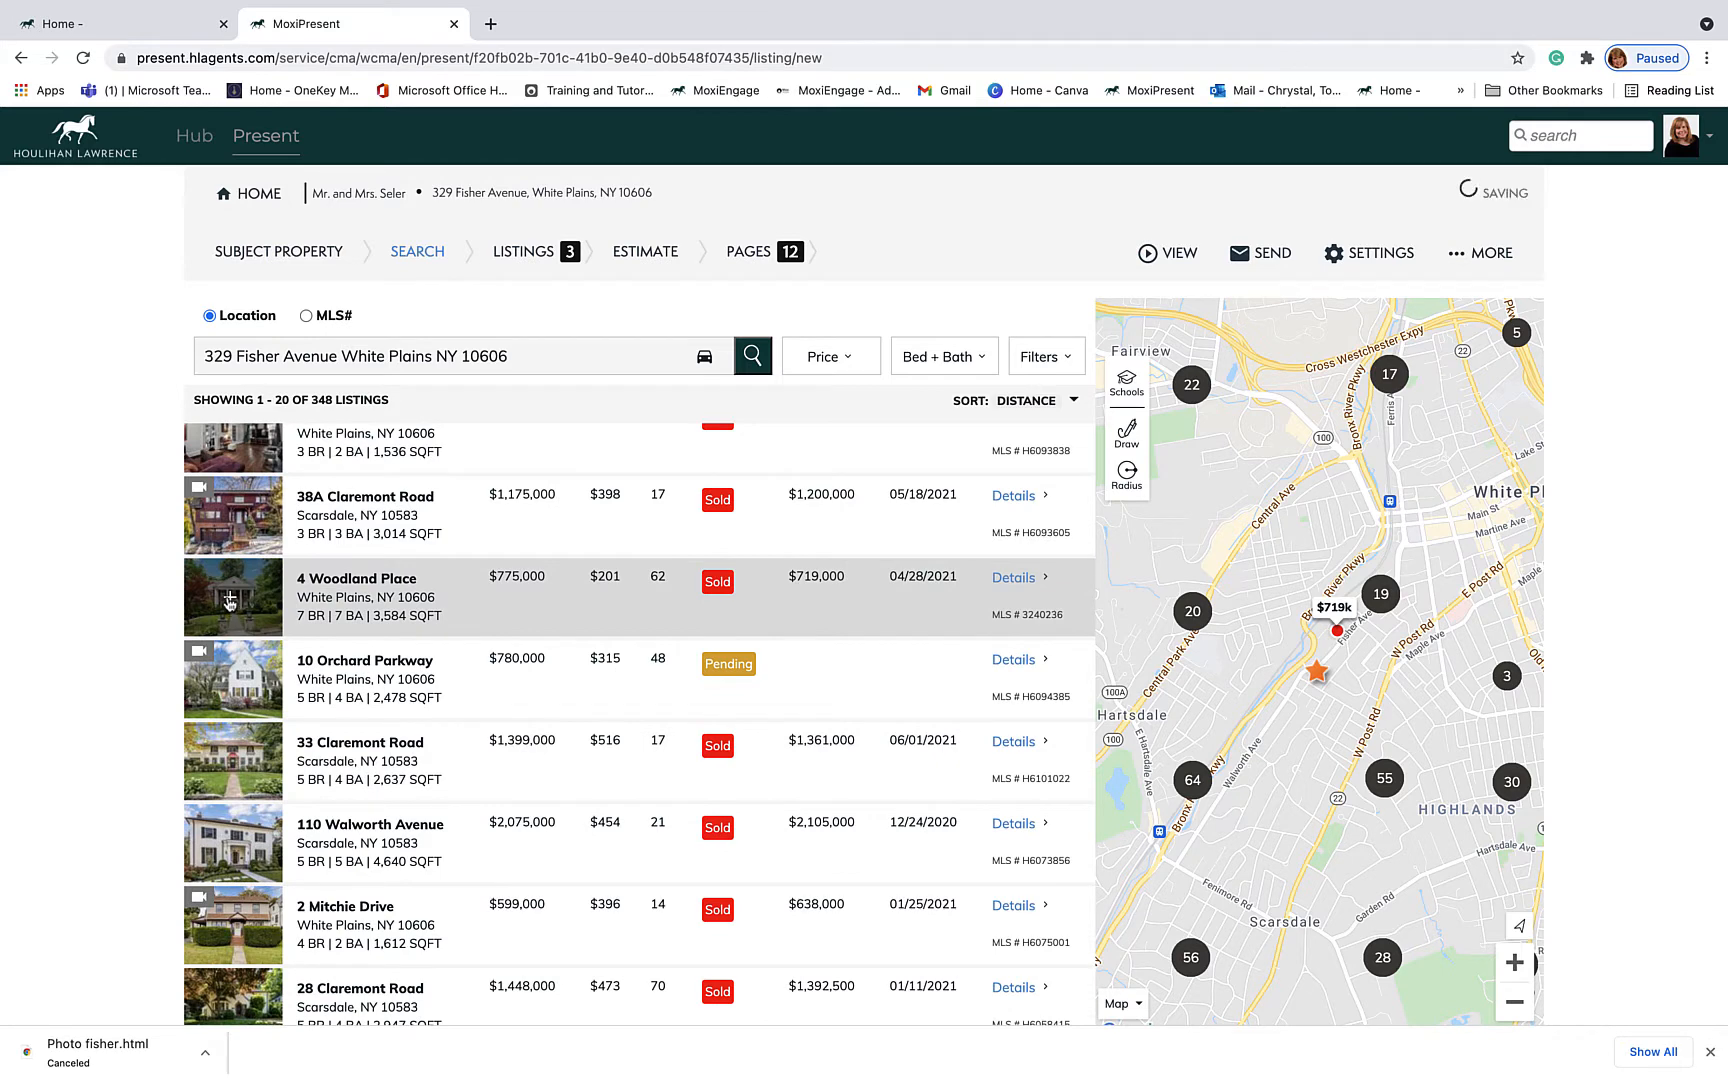
click(232, 682)
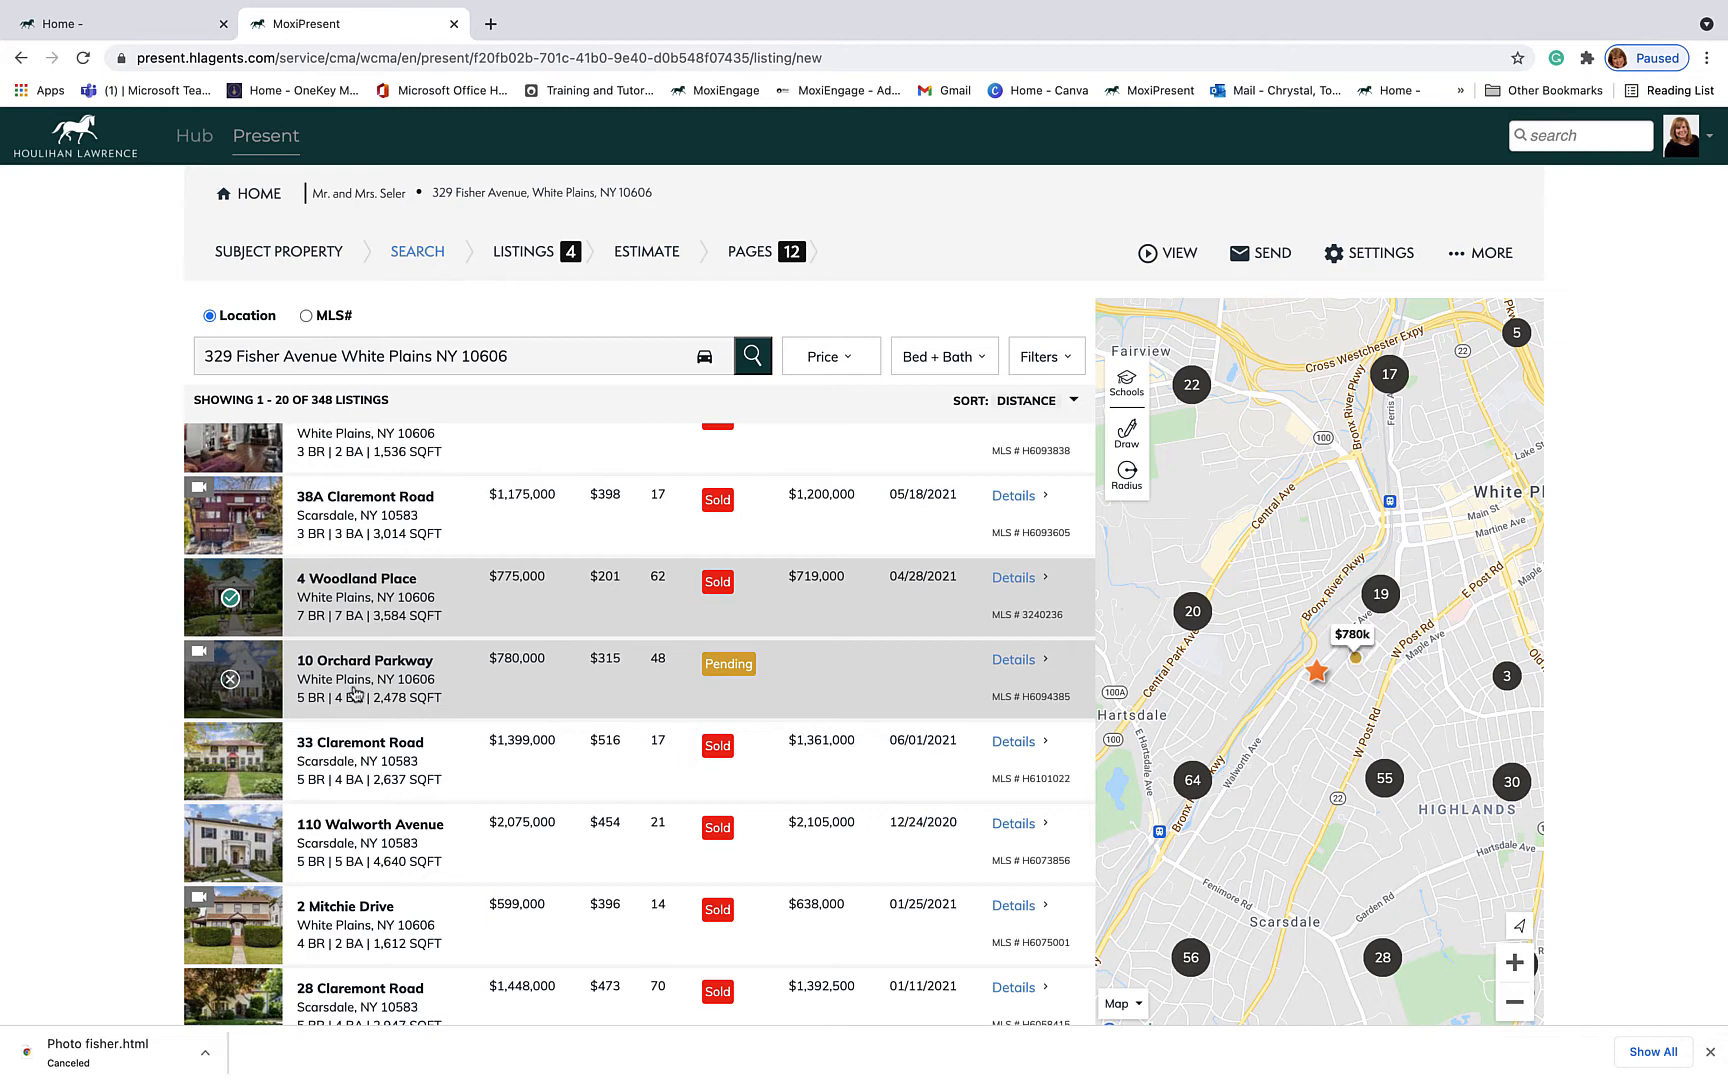
Step: Scroll down through the remaining search results
scroll(328, 792, down, 3)
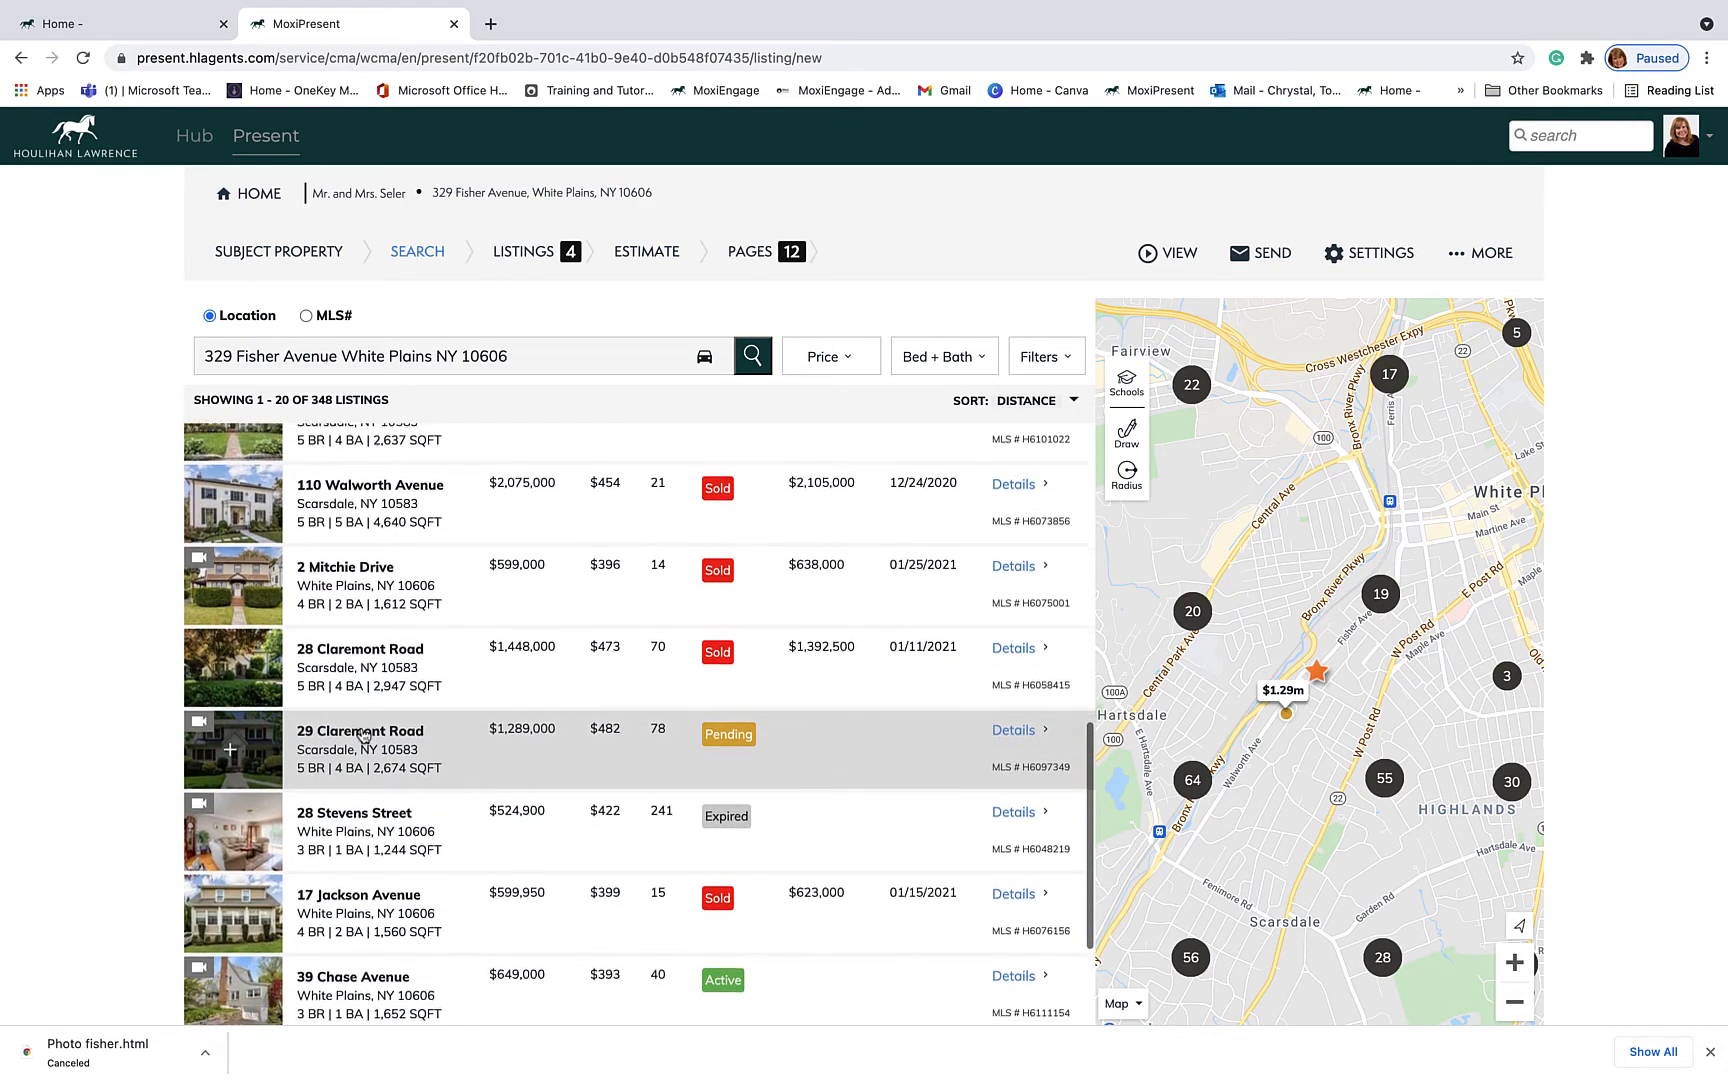
scroll(330, 760, down, 2)
scroll(363, 735, down, 3)
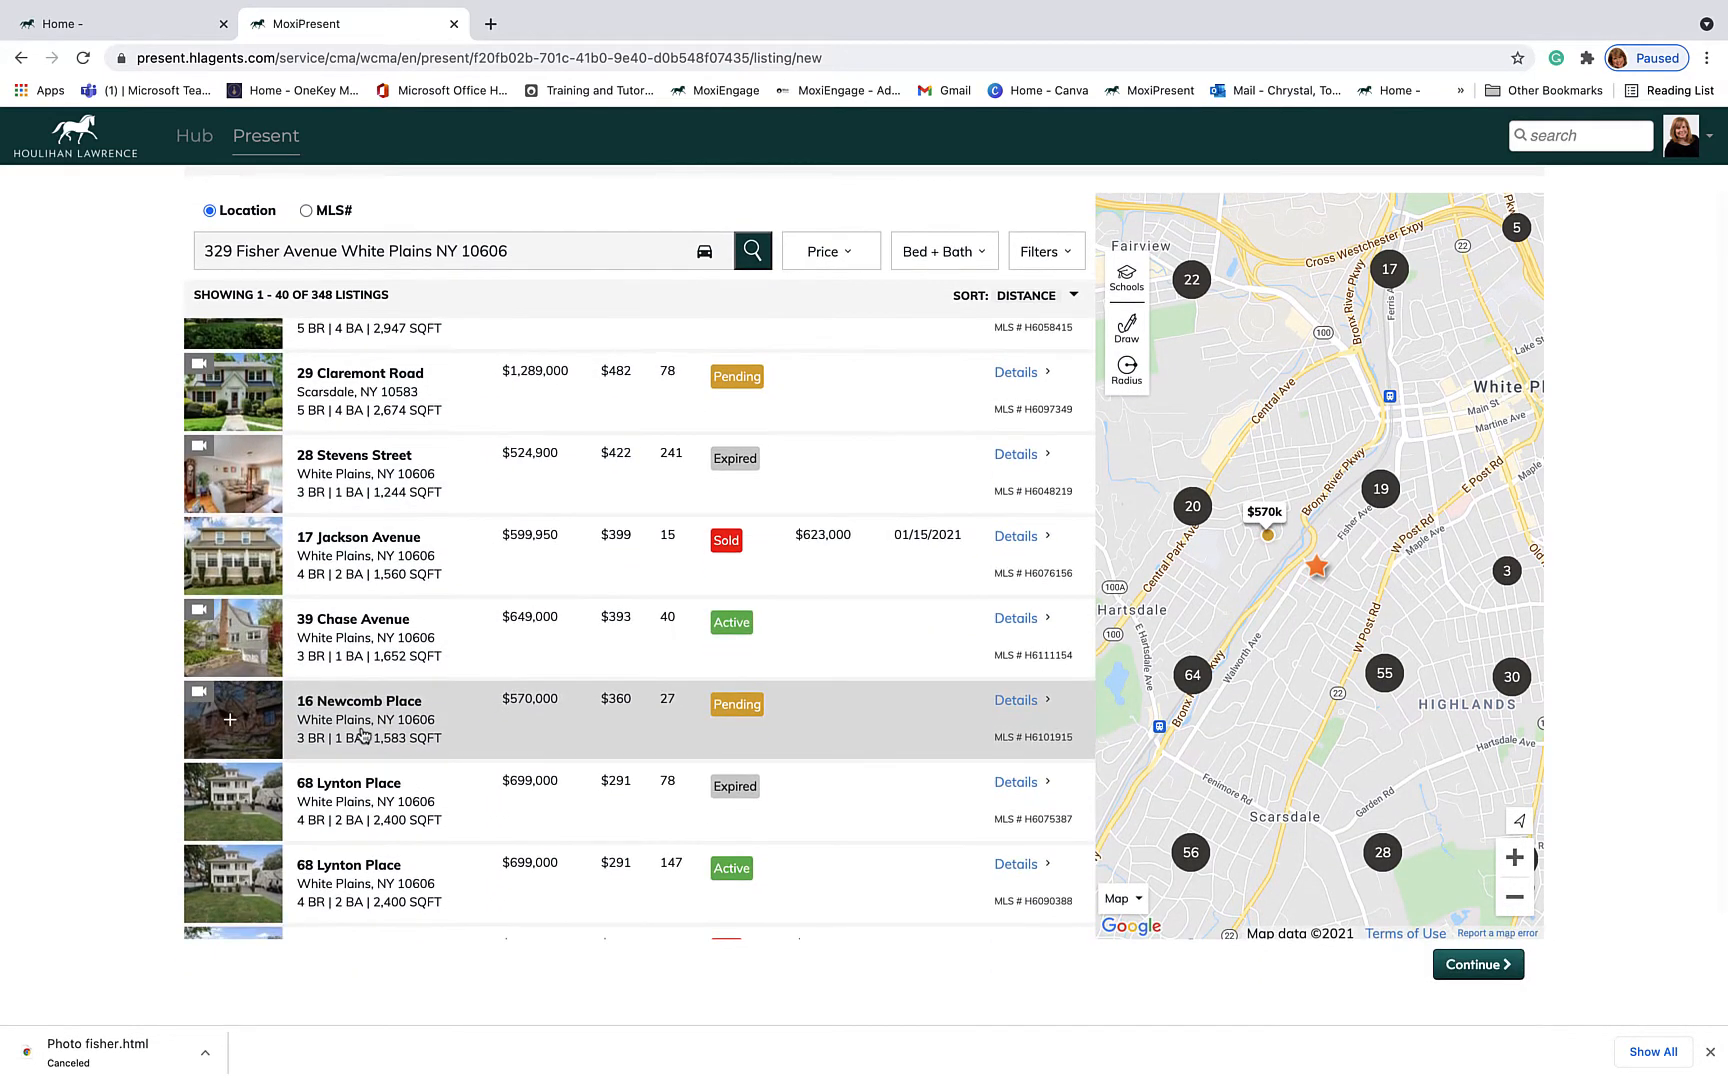
scroll(363, 735, down, 1)
scroll(363, 735, down, 2)
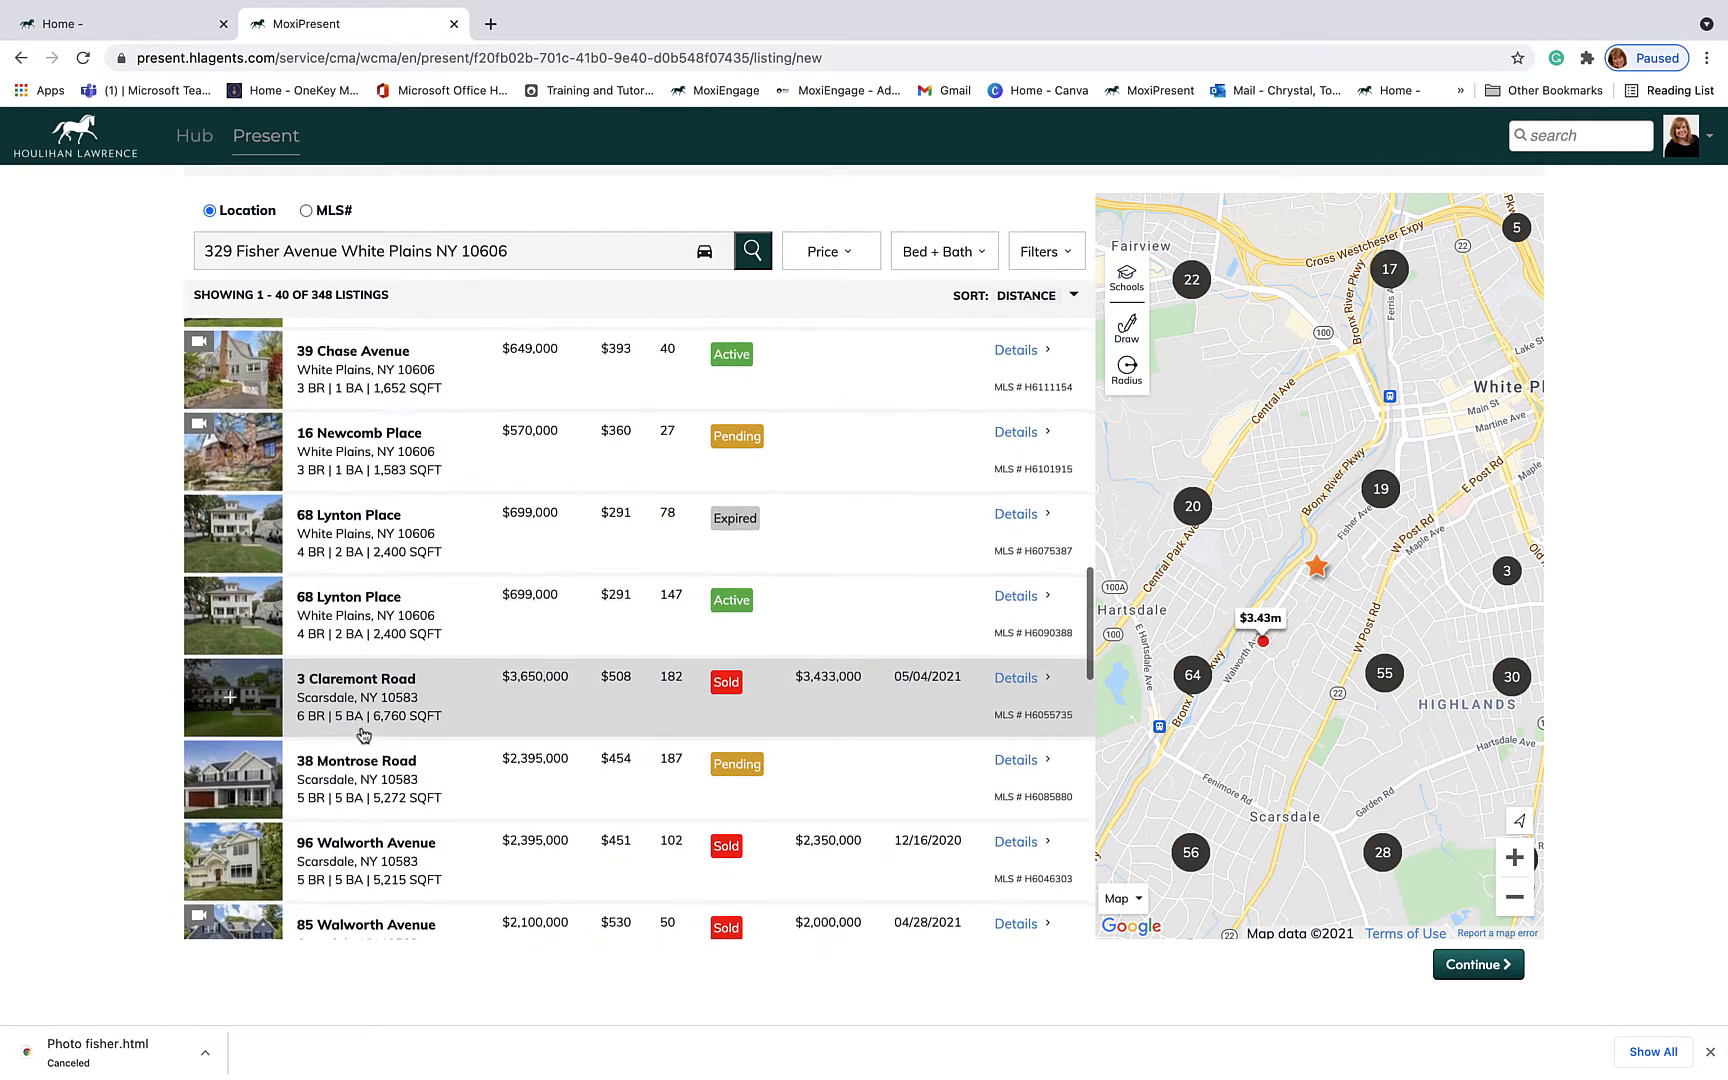
scroll(363, 735, down, 3)
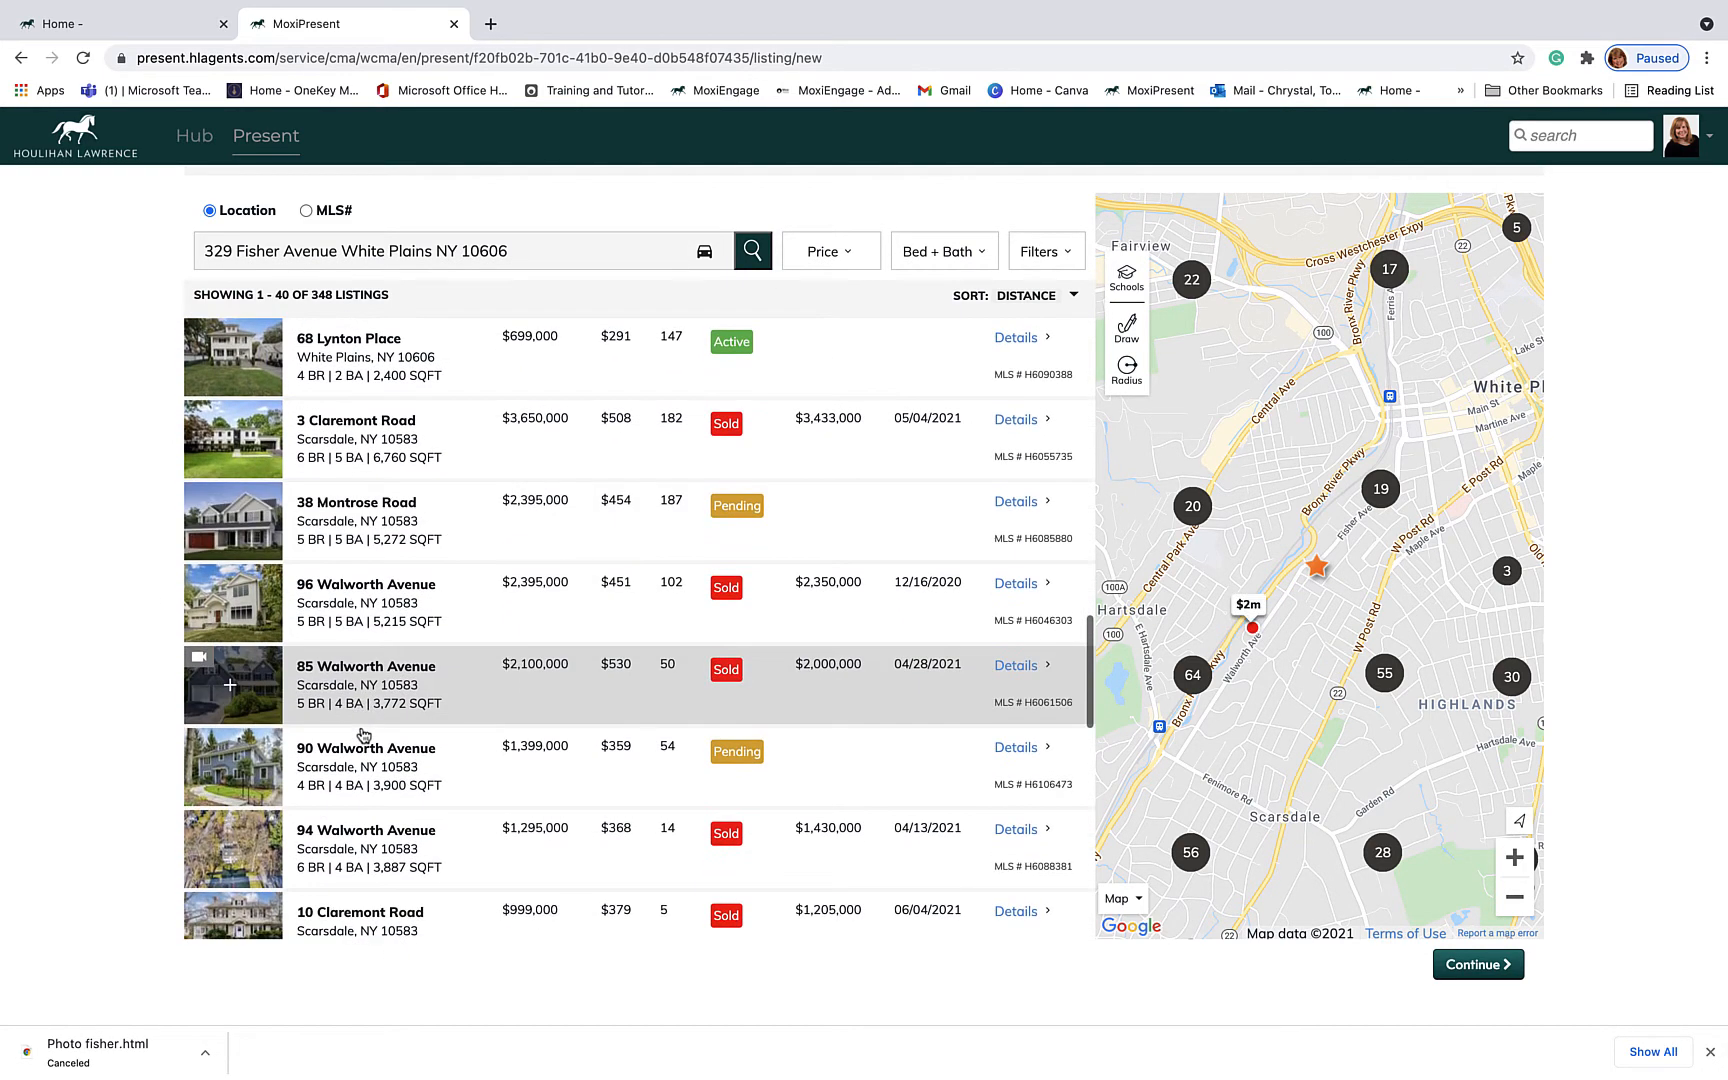
scroll(365, 745, down, 1)
scroll(365, 757, down, 5)
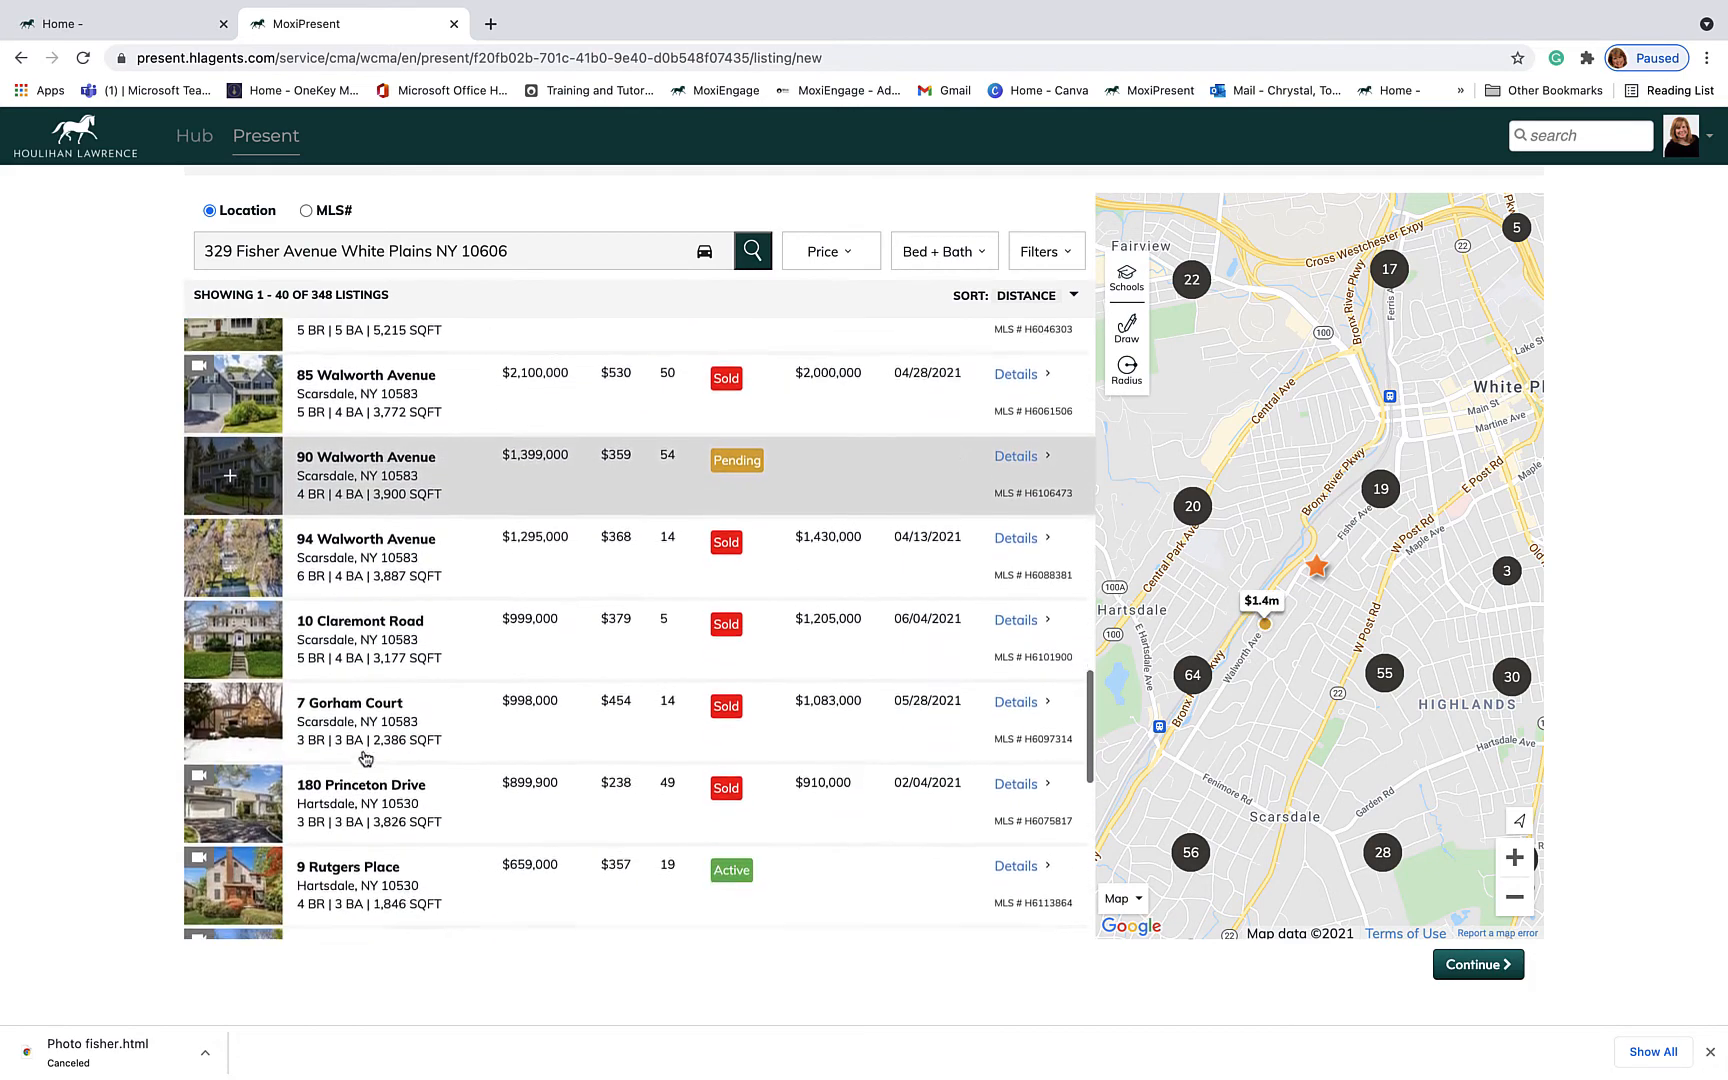
scroll(365, 757, up, 15)
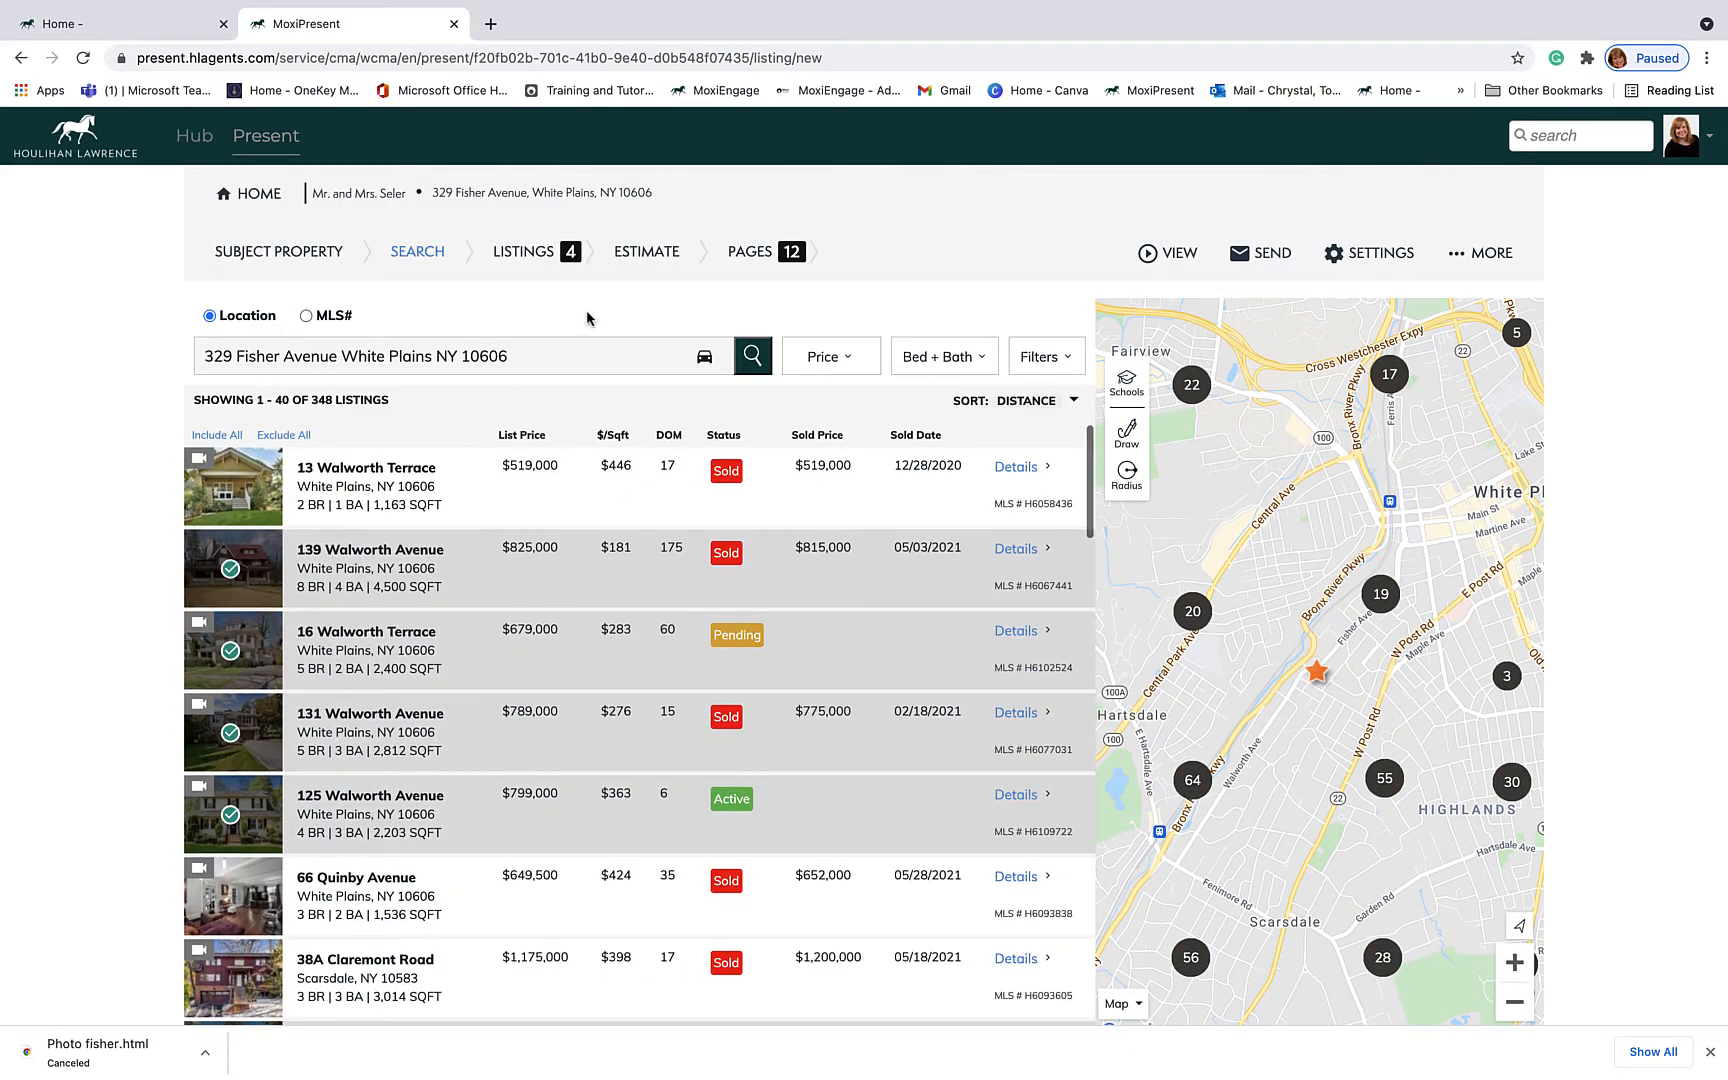
click(853, 365)
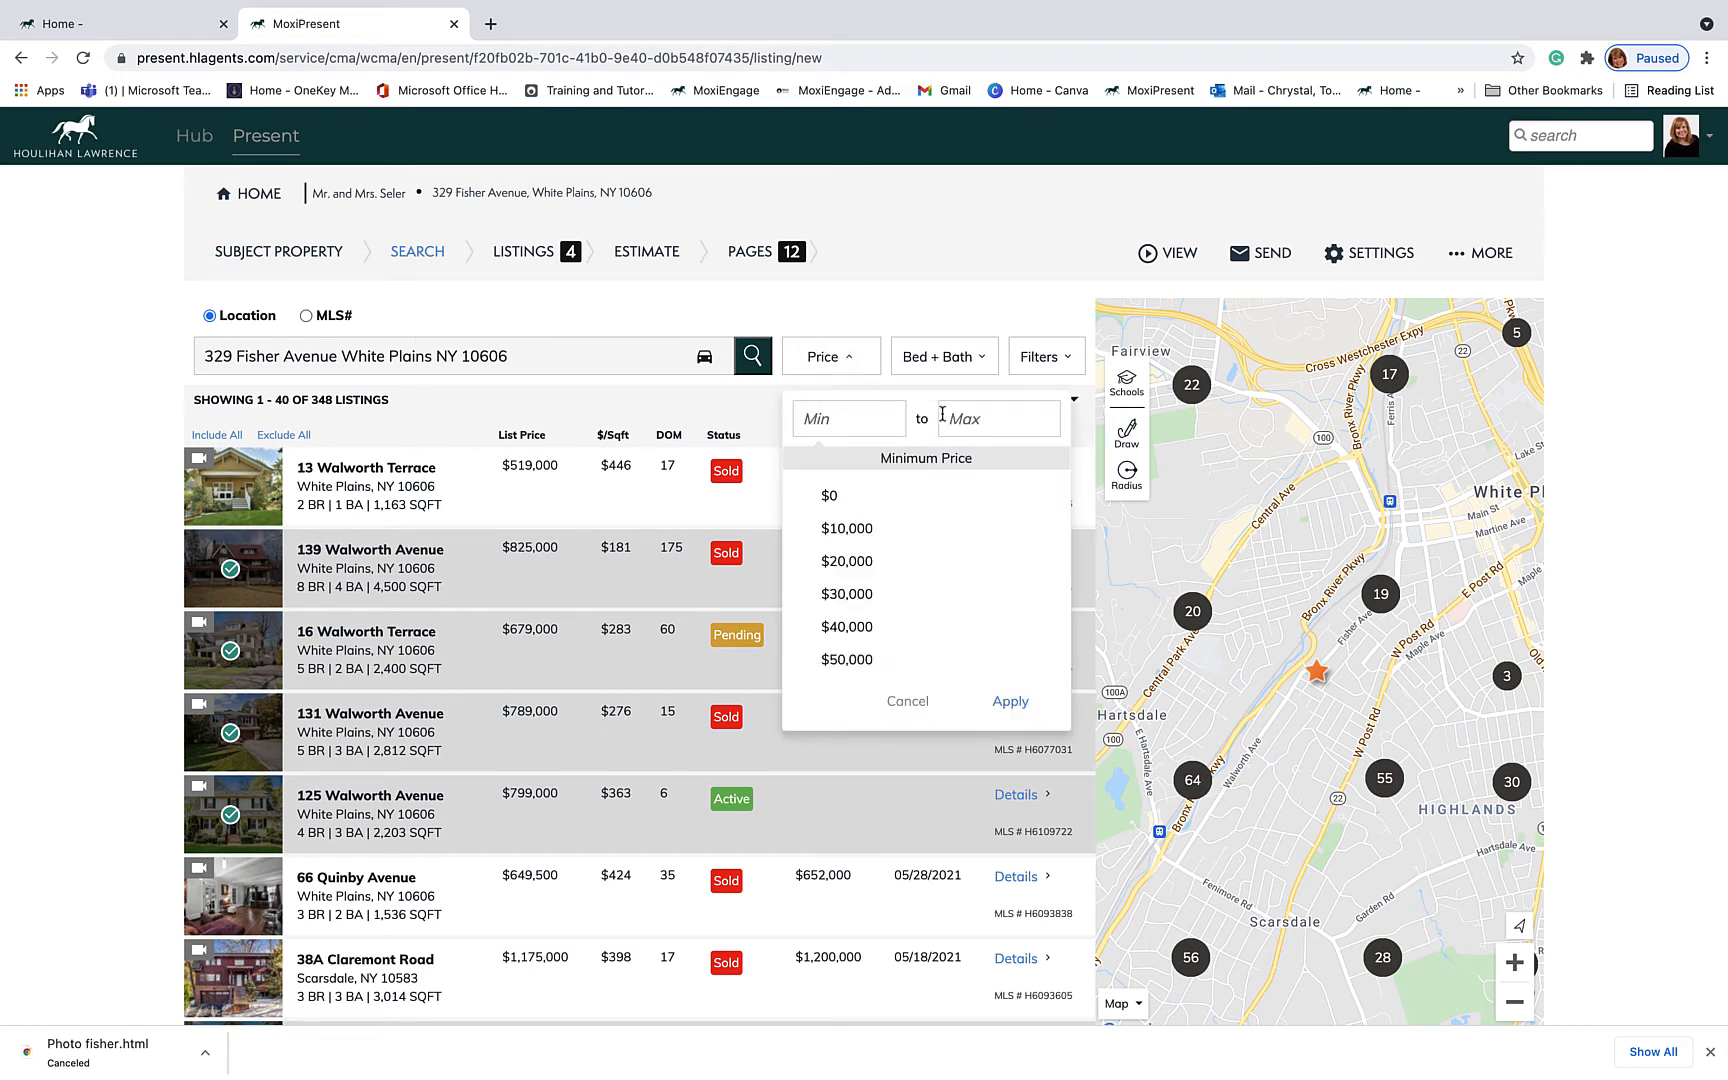
click(977, 360)
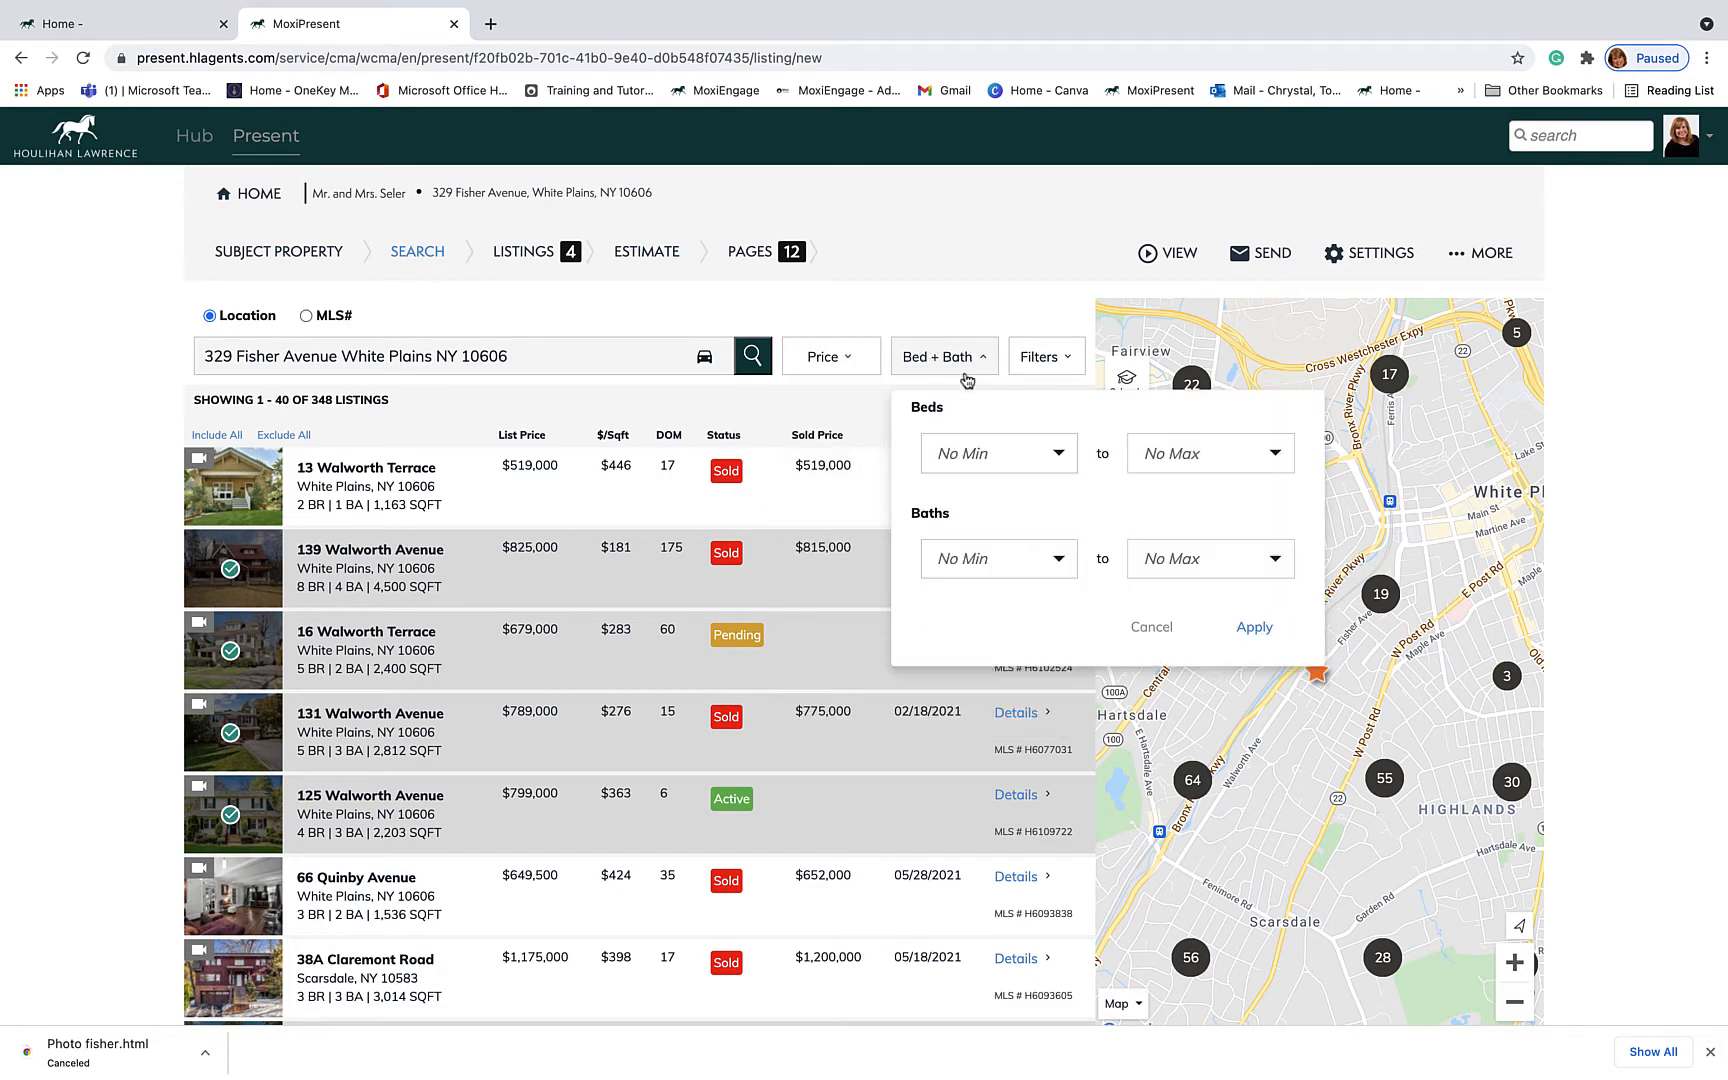
click(1066, 360)
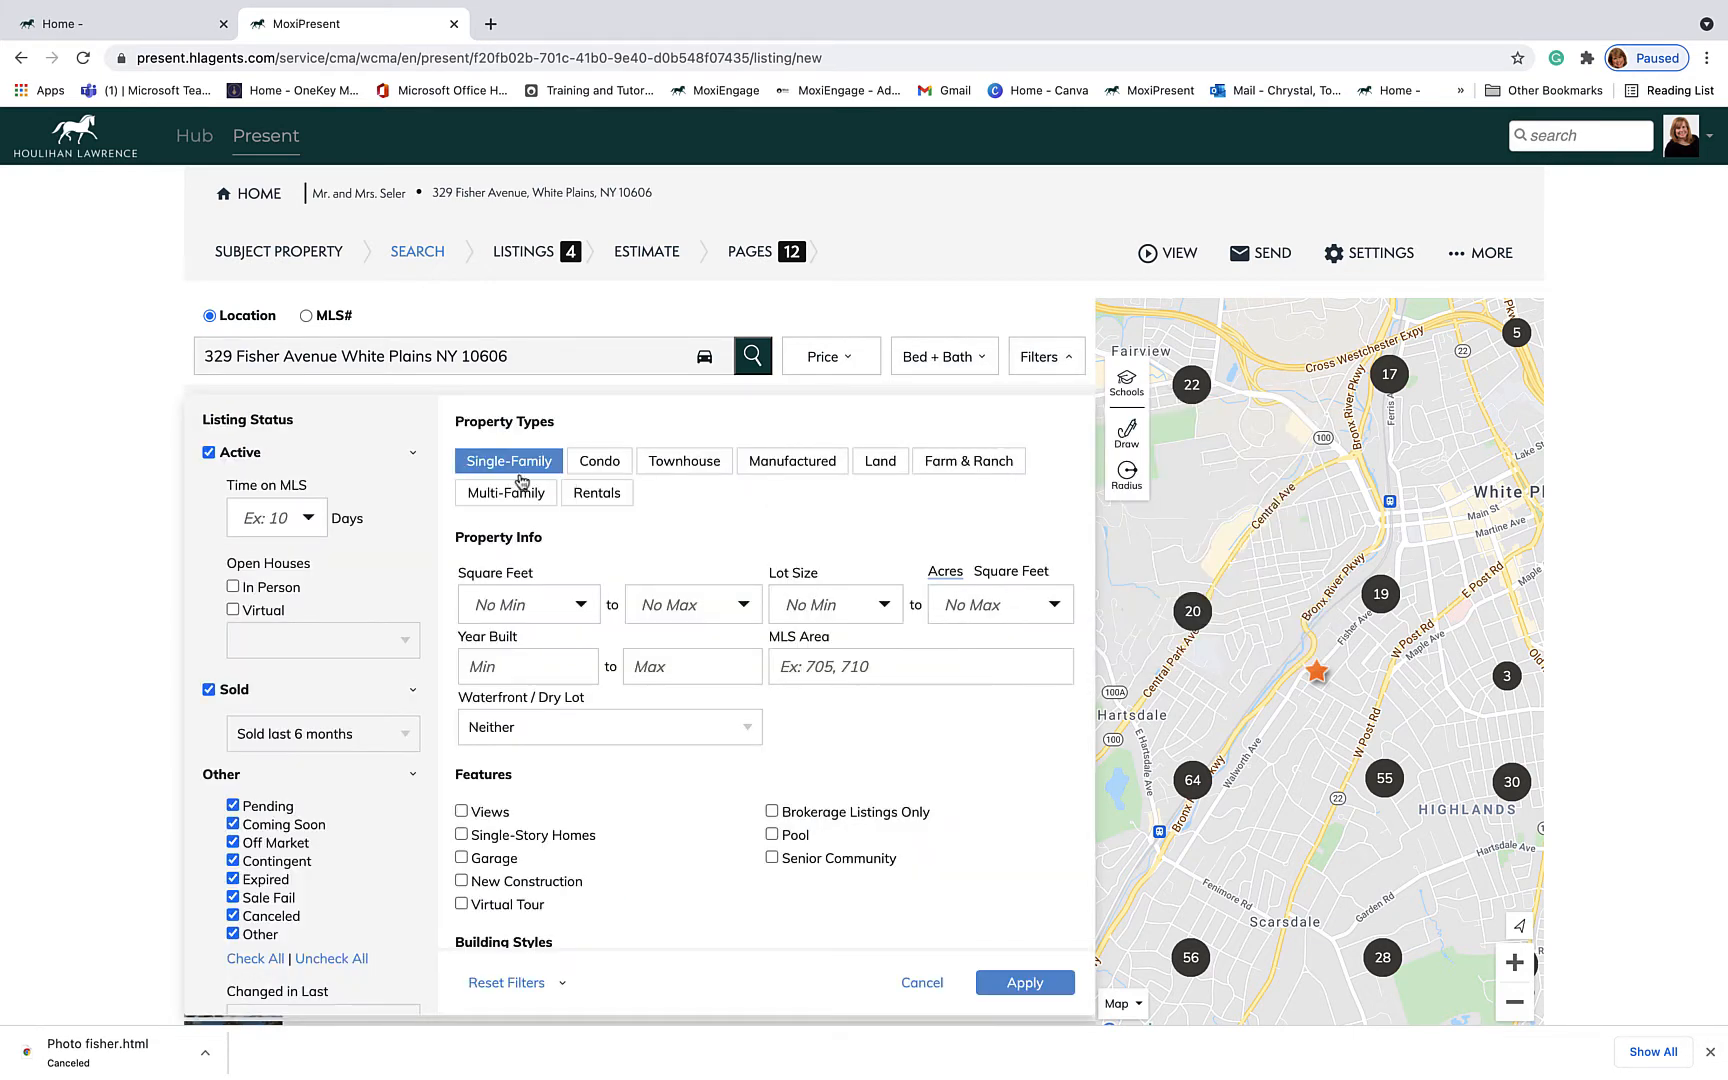
scroll(691, 612, down, 5)
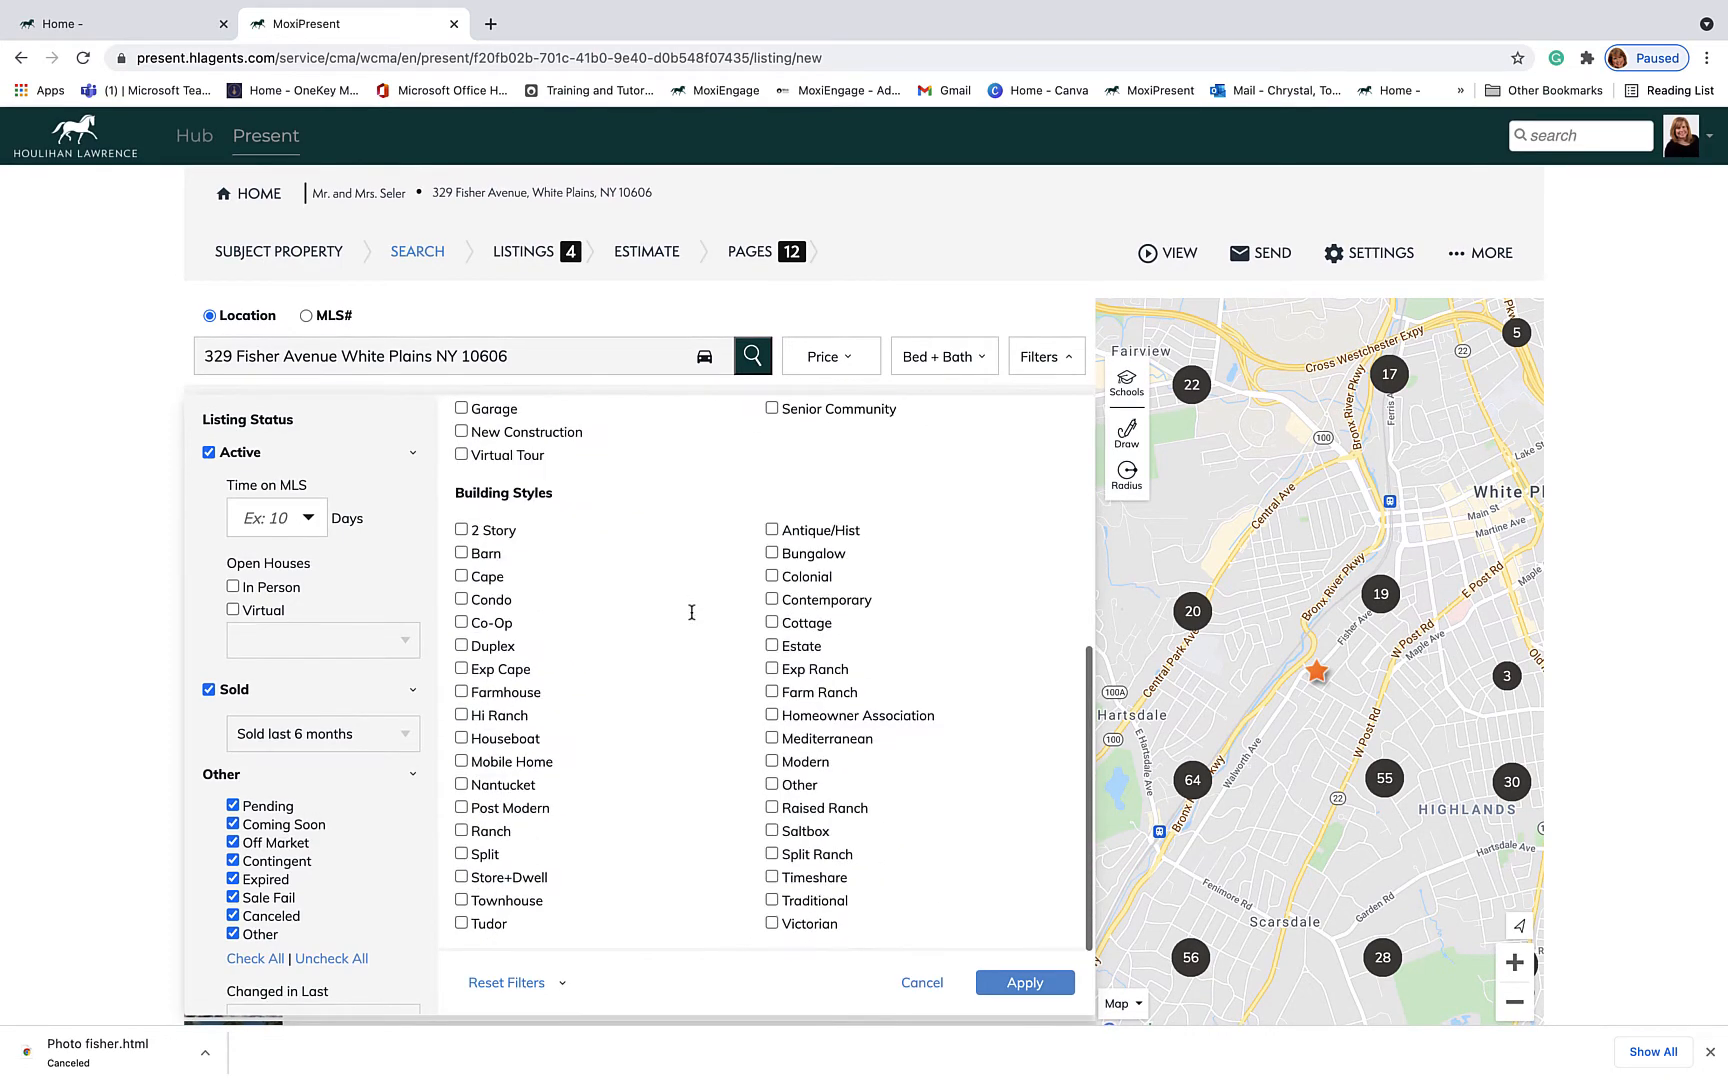
scroll(691, 612, up, 5)
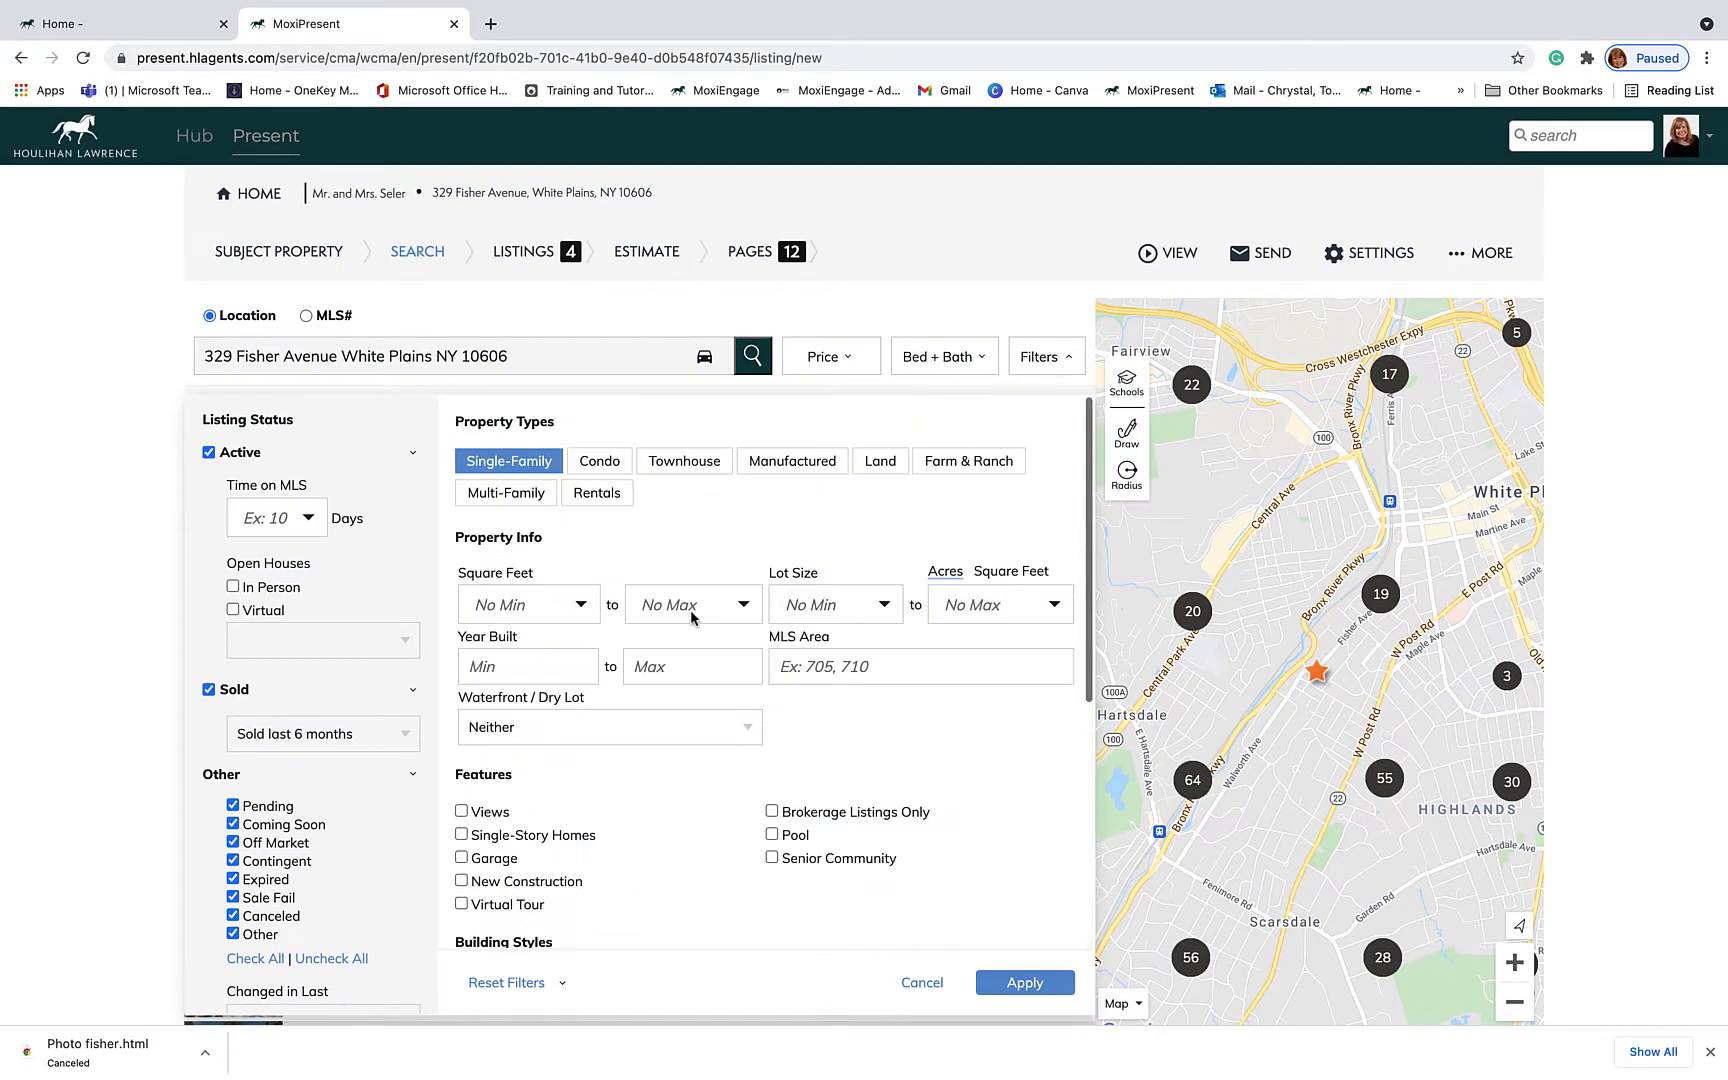
click(1036, 990)
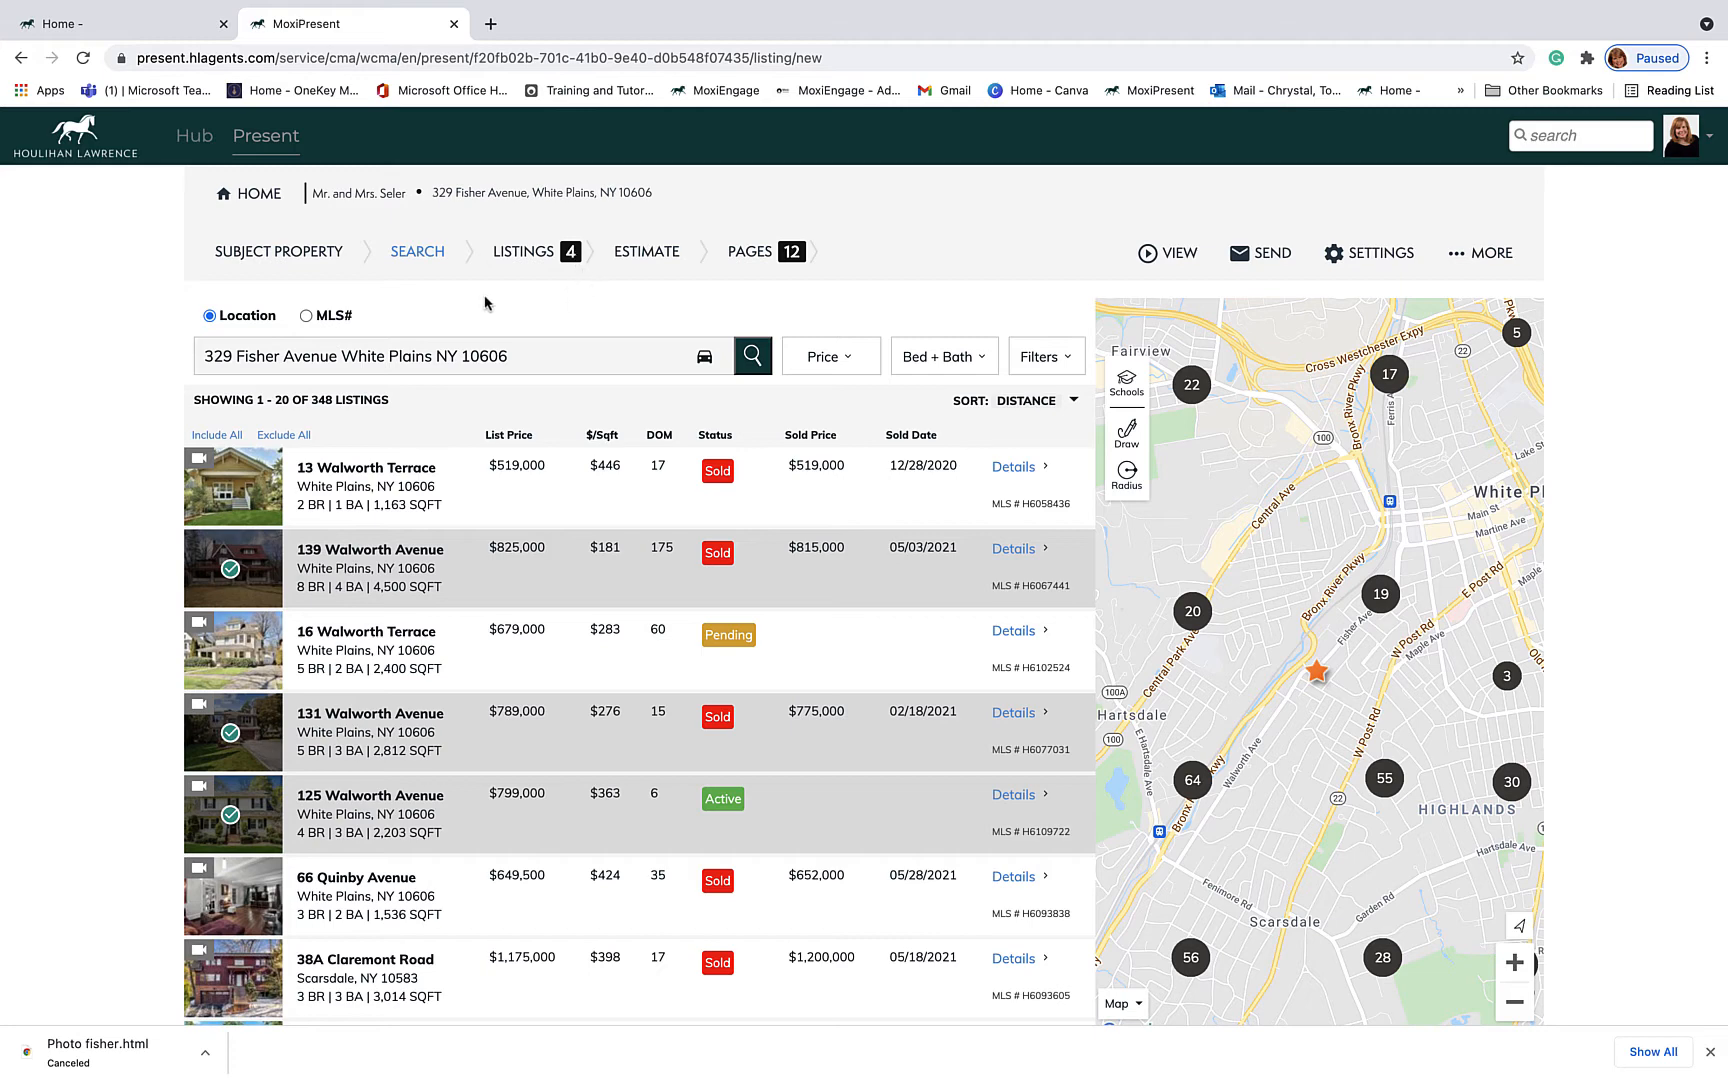
Step: Switch the comparable search to MLS# and enter the six MLS numbers
click(306, 316)
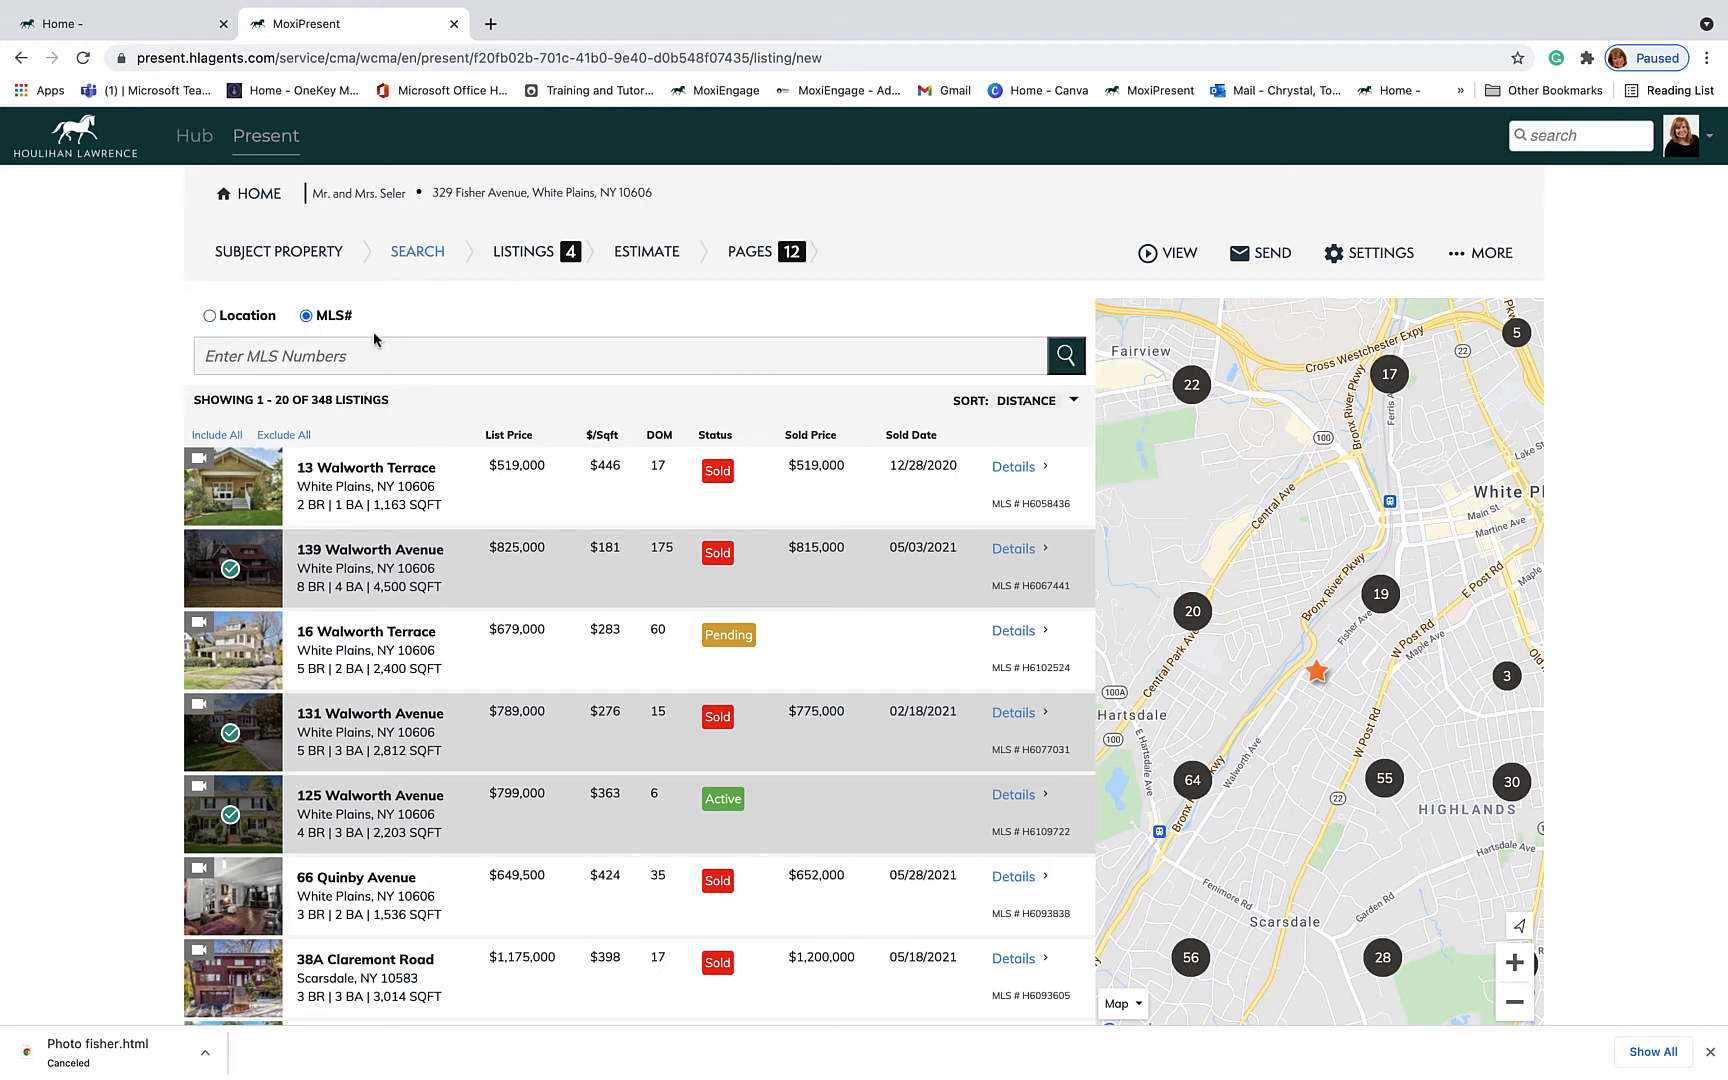
click(367, 359)
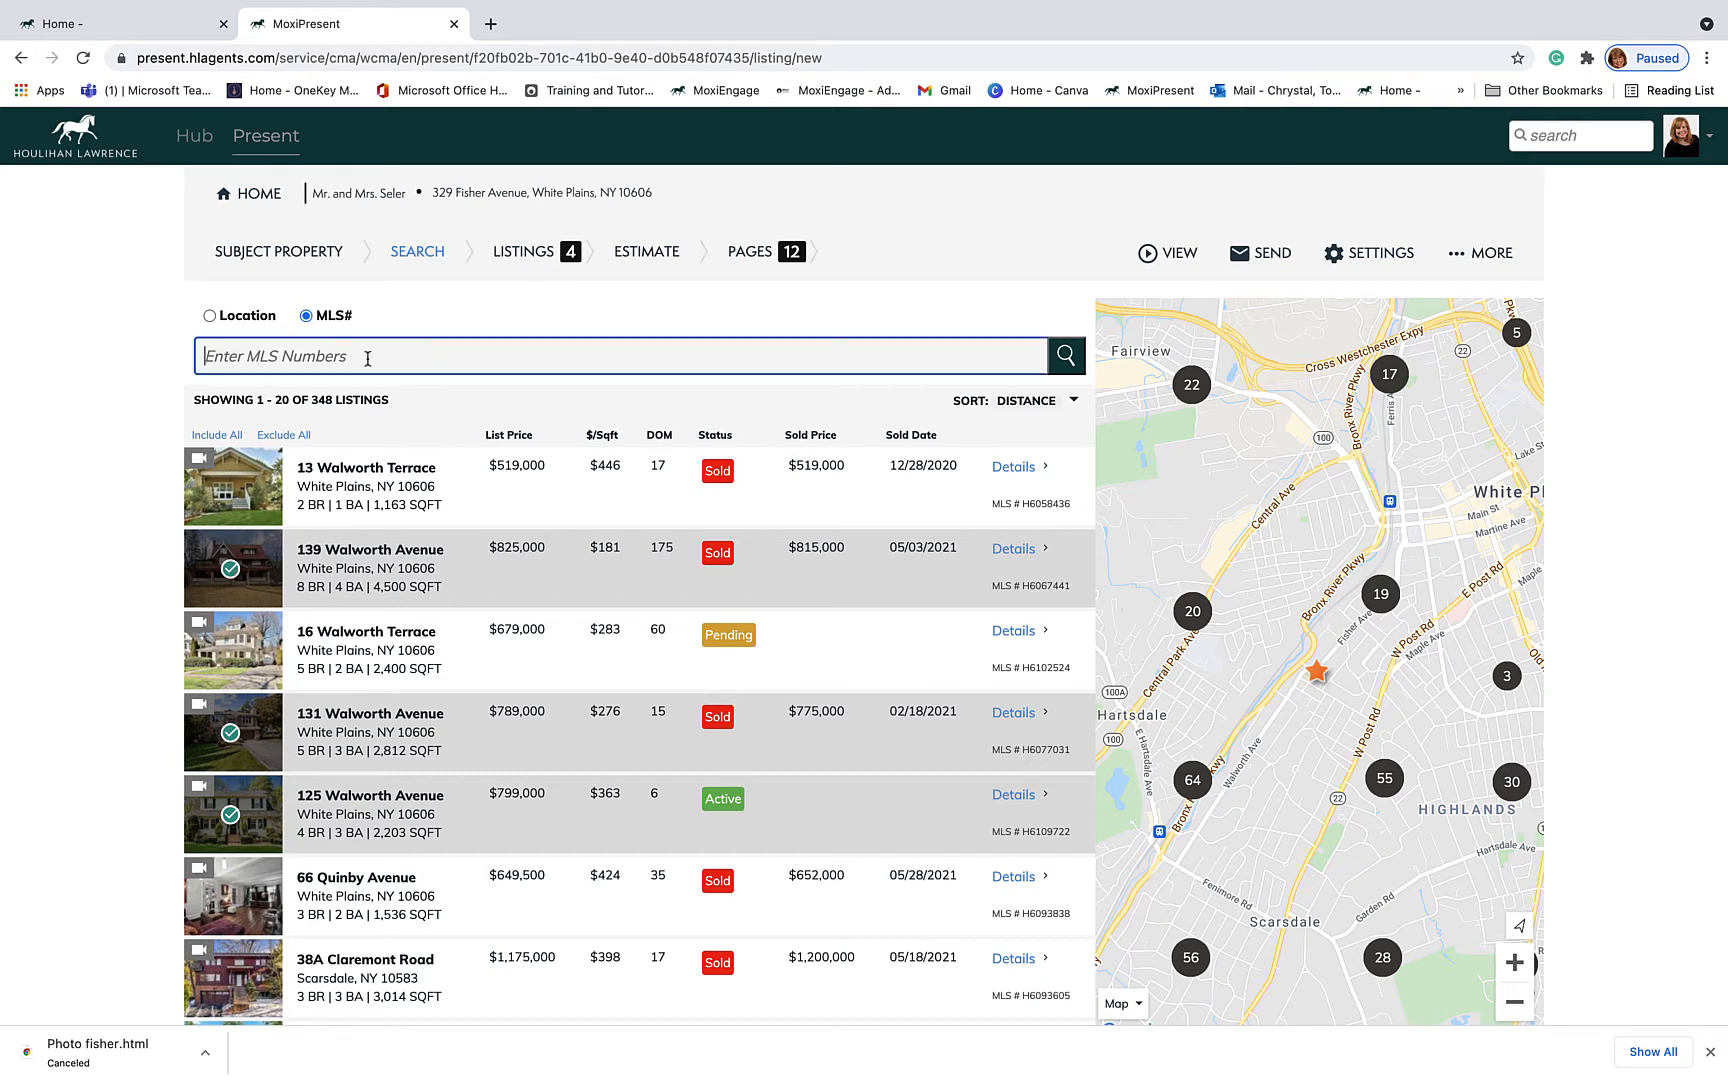
text(h)
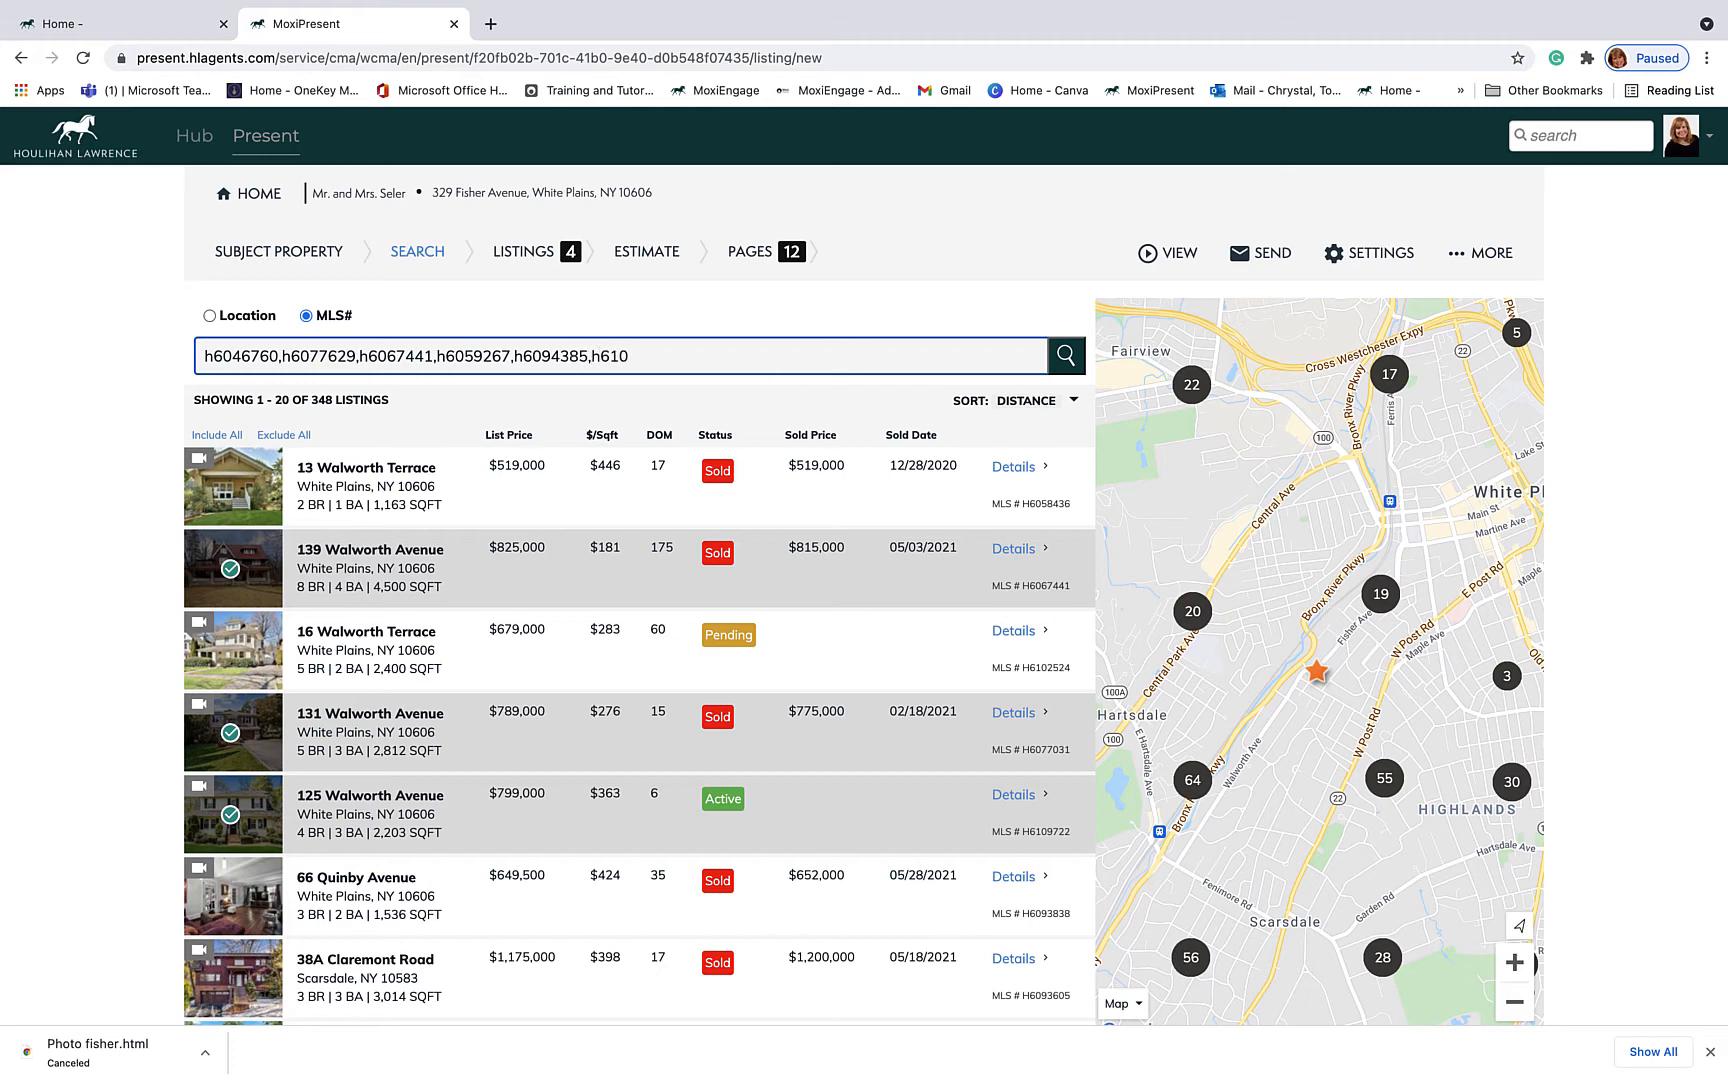
text(81)
click(1066, 355)
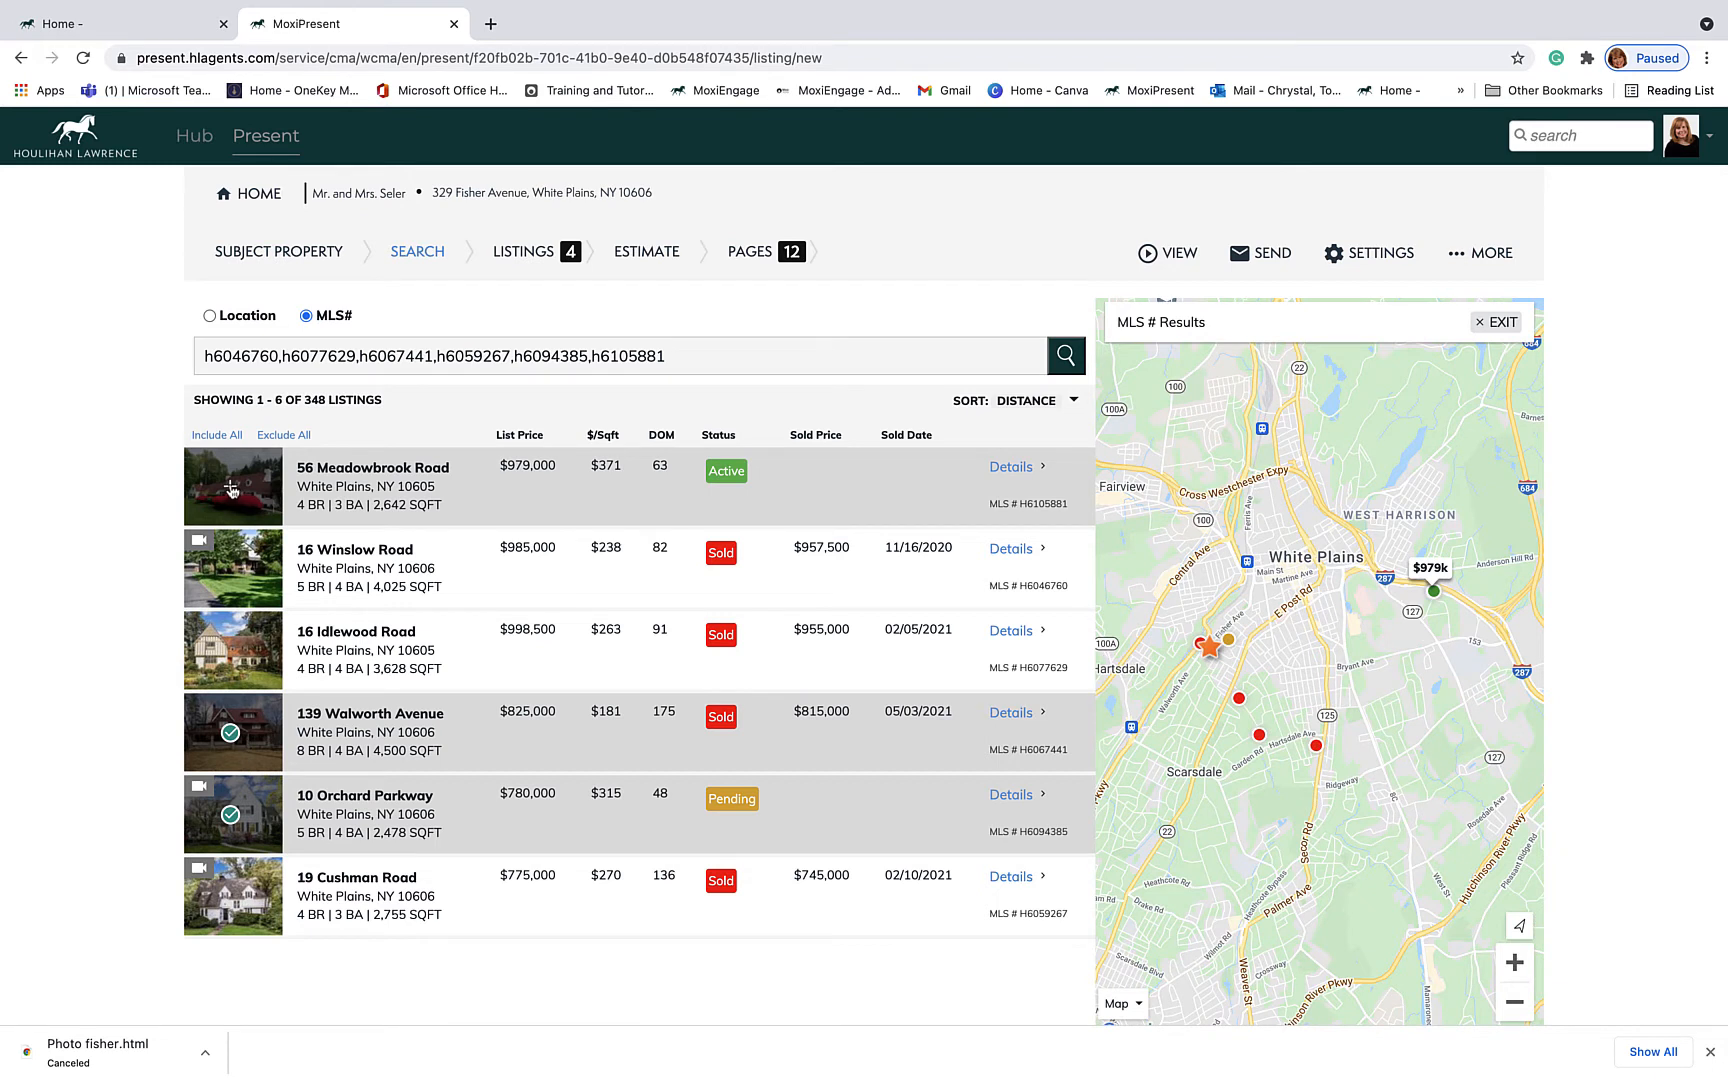
click(231, 489)
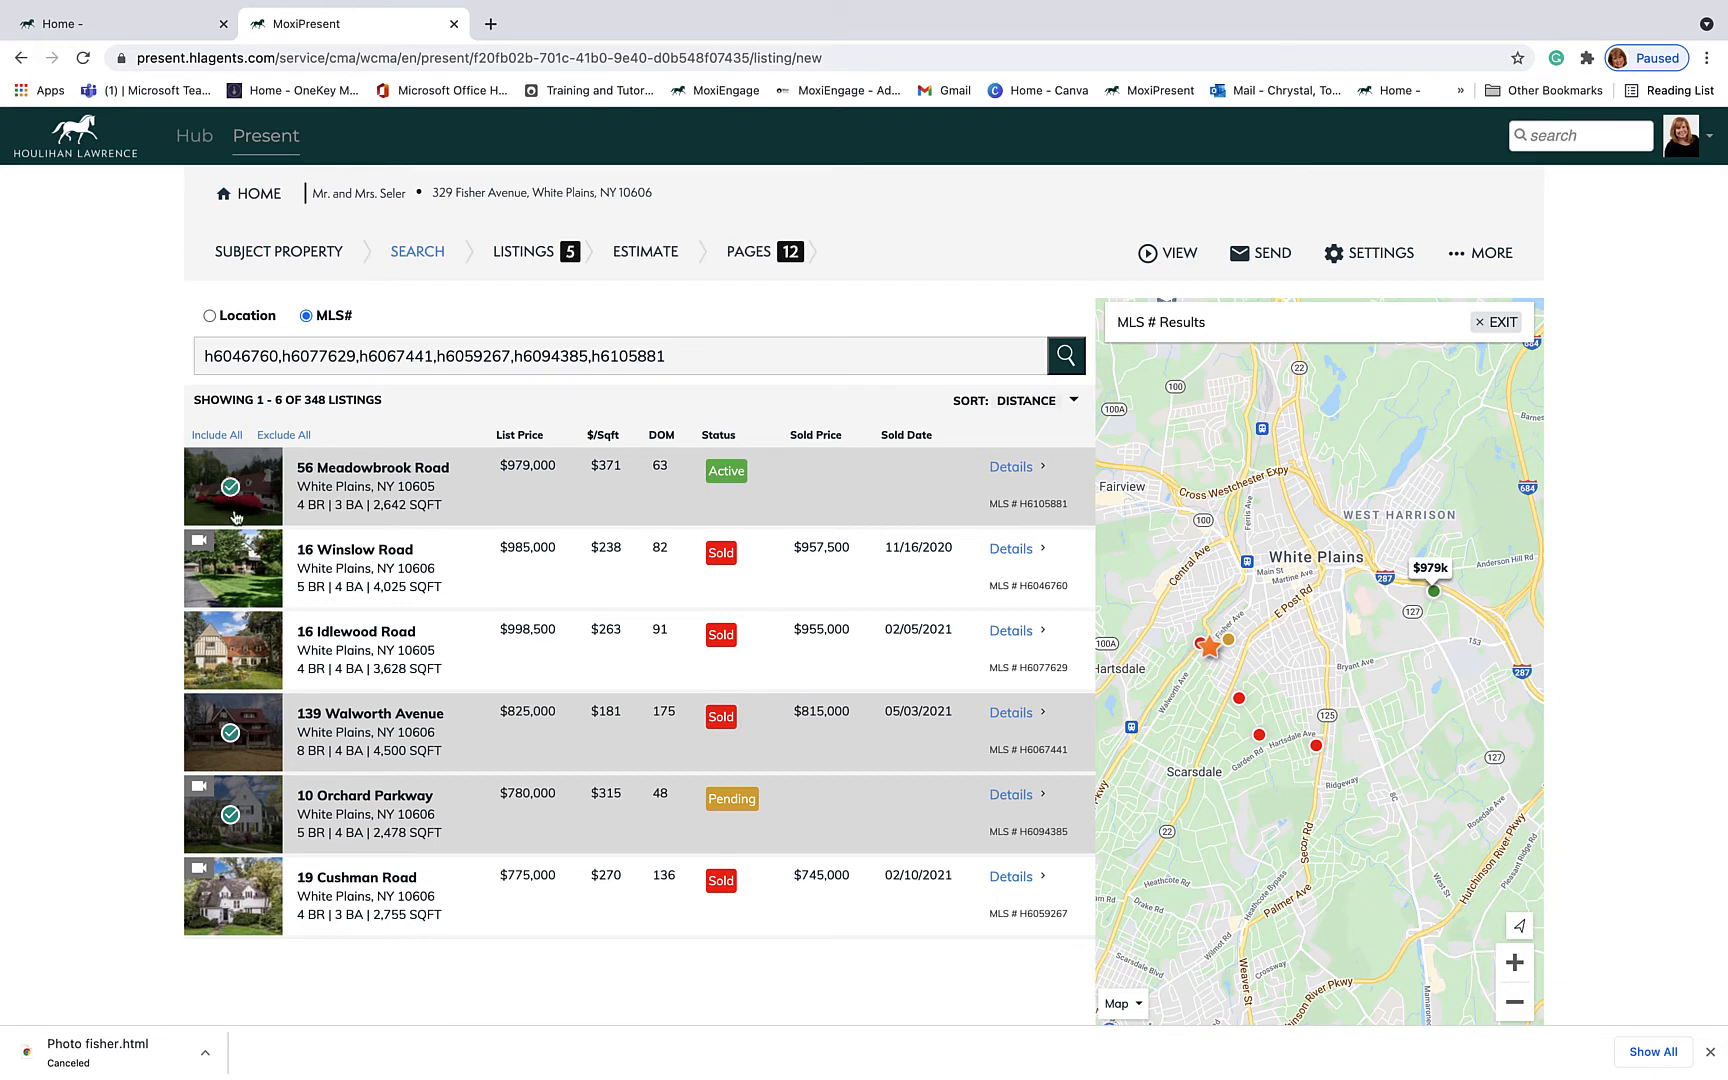
click(236, 575)
click(231, 652)
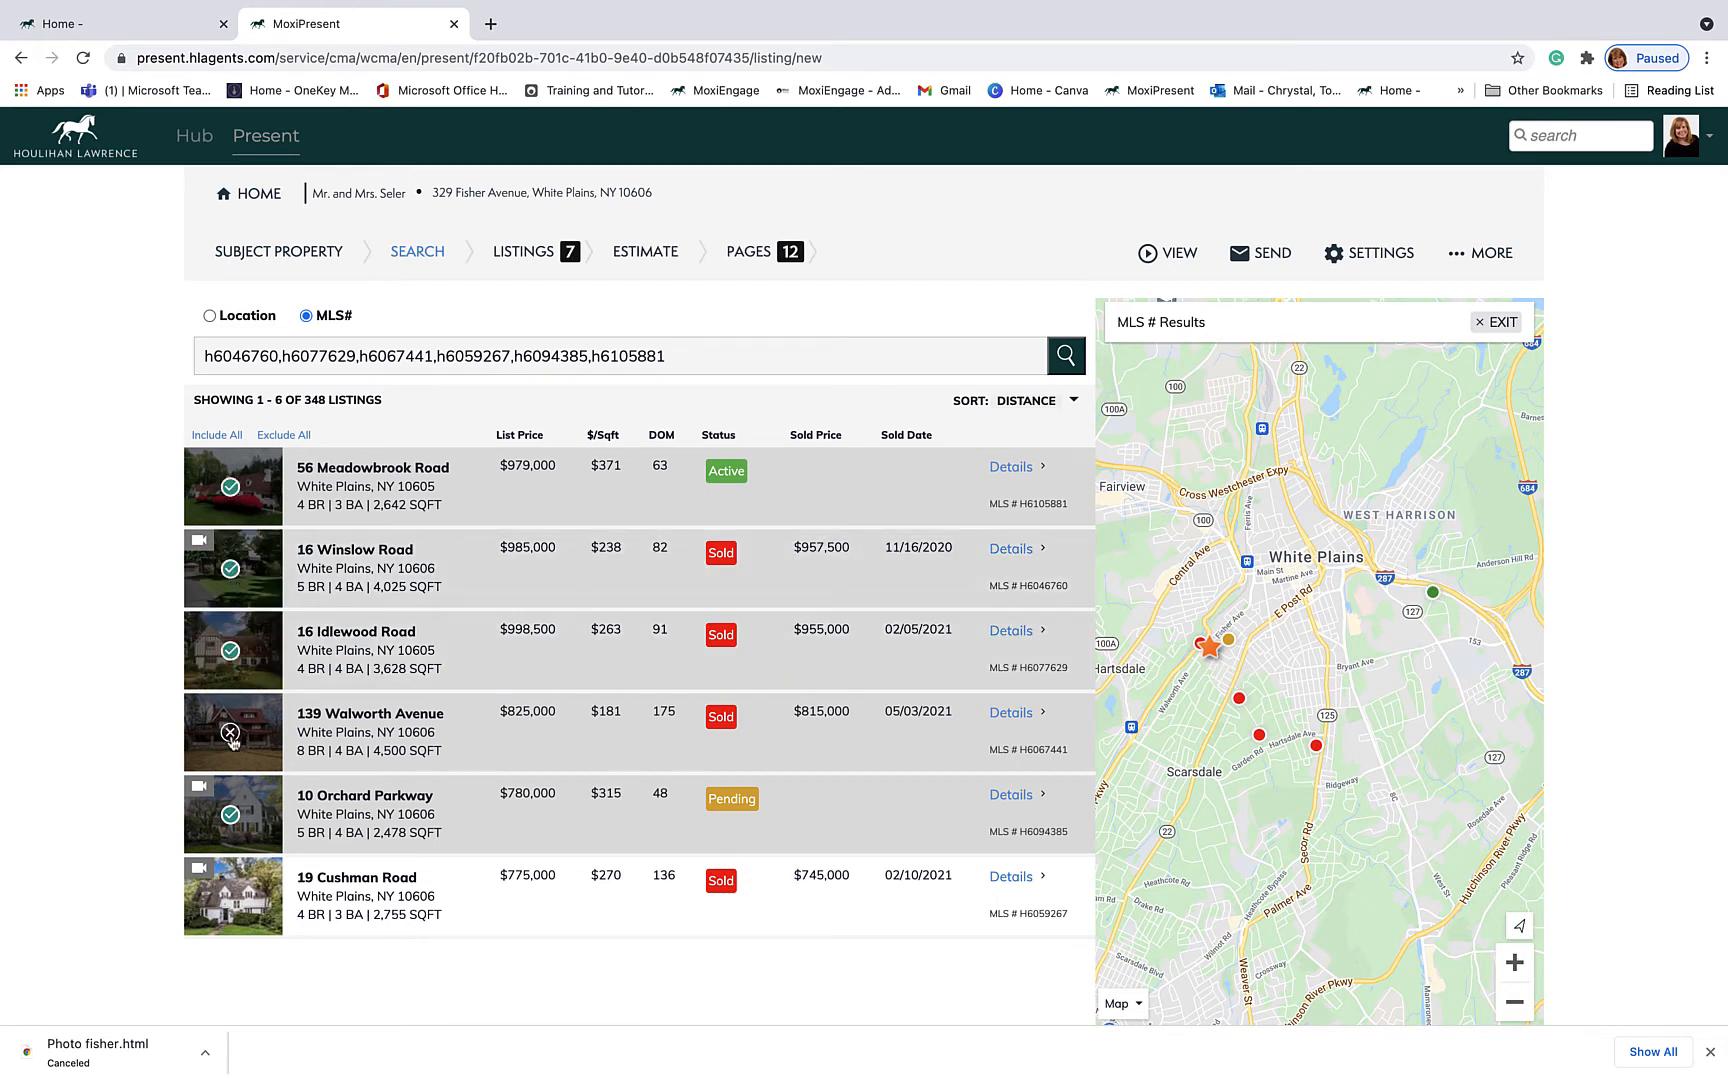
click(230, 814)
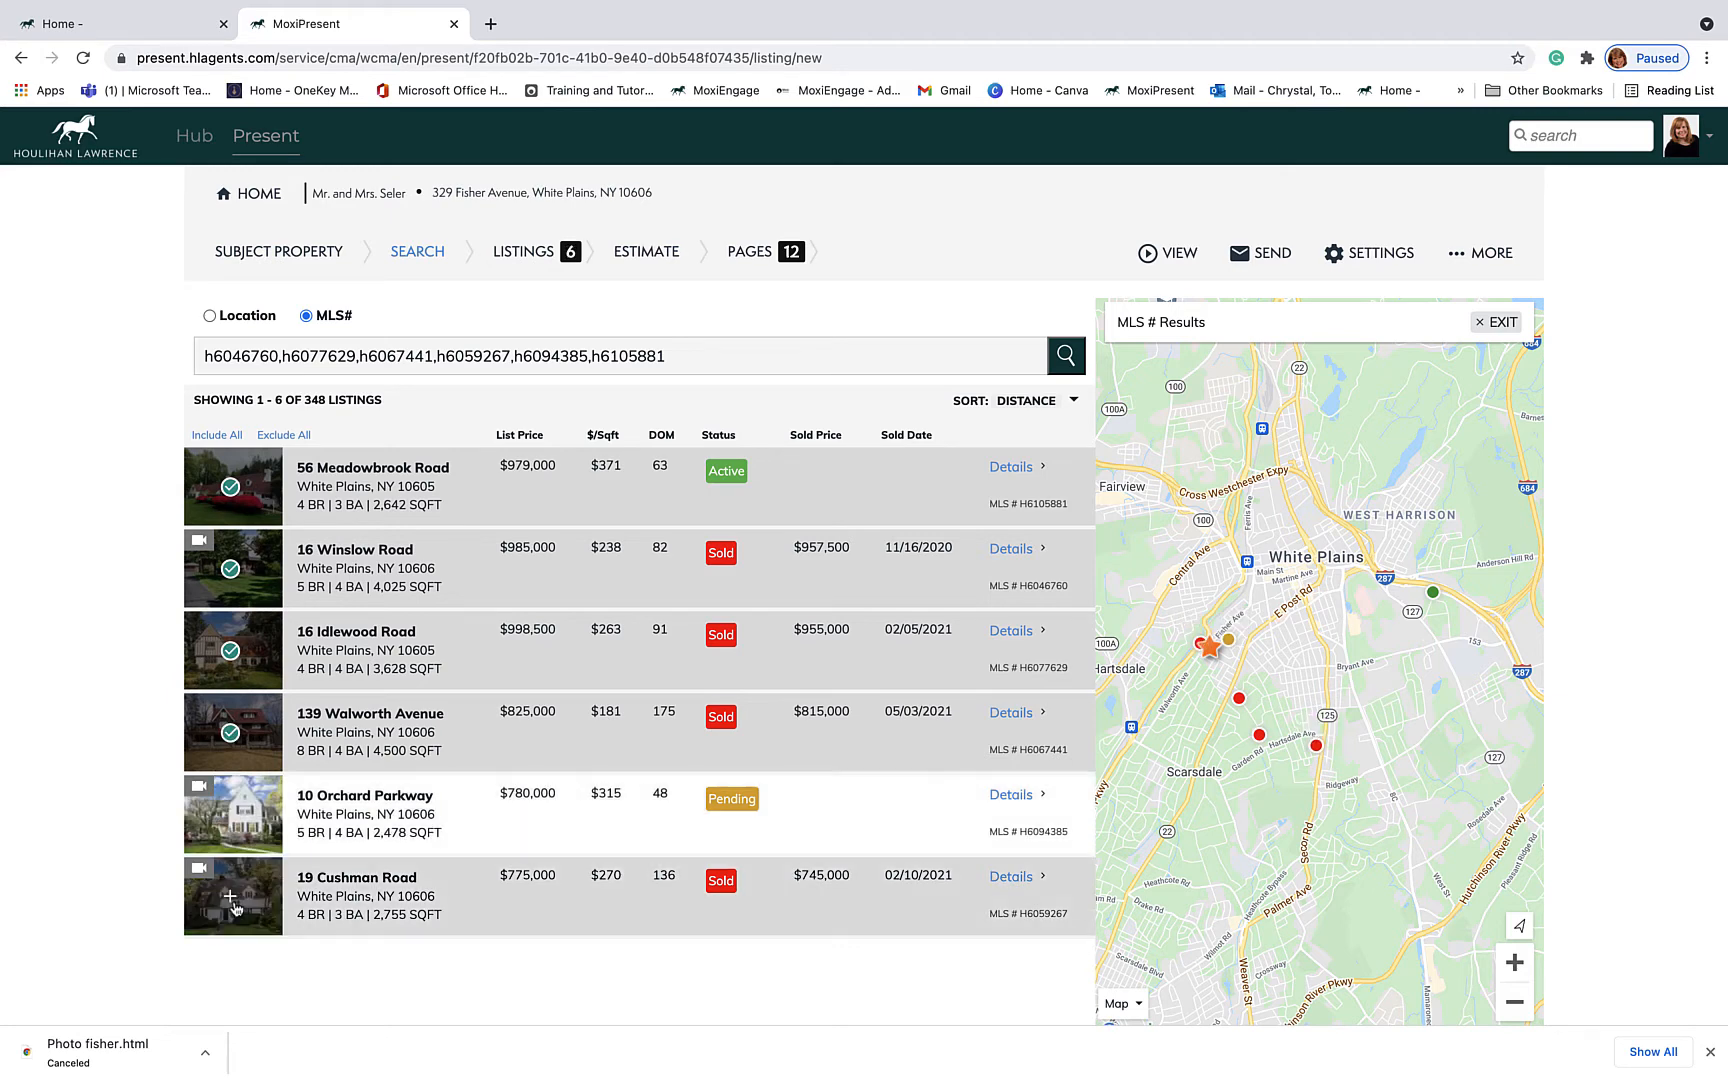
click(231, 826)
click(231, 822)
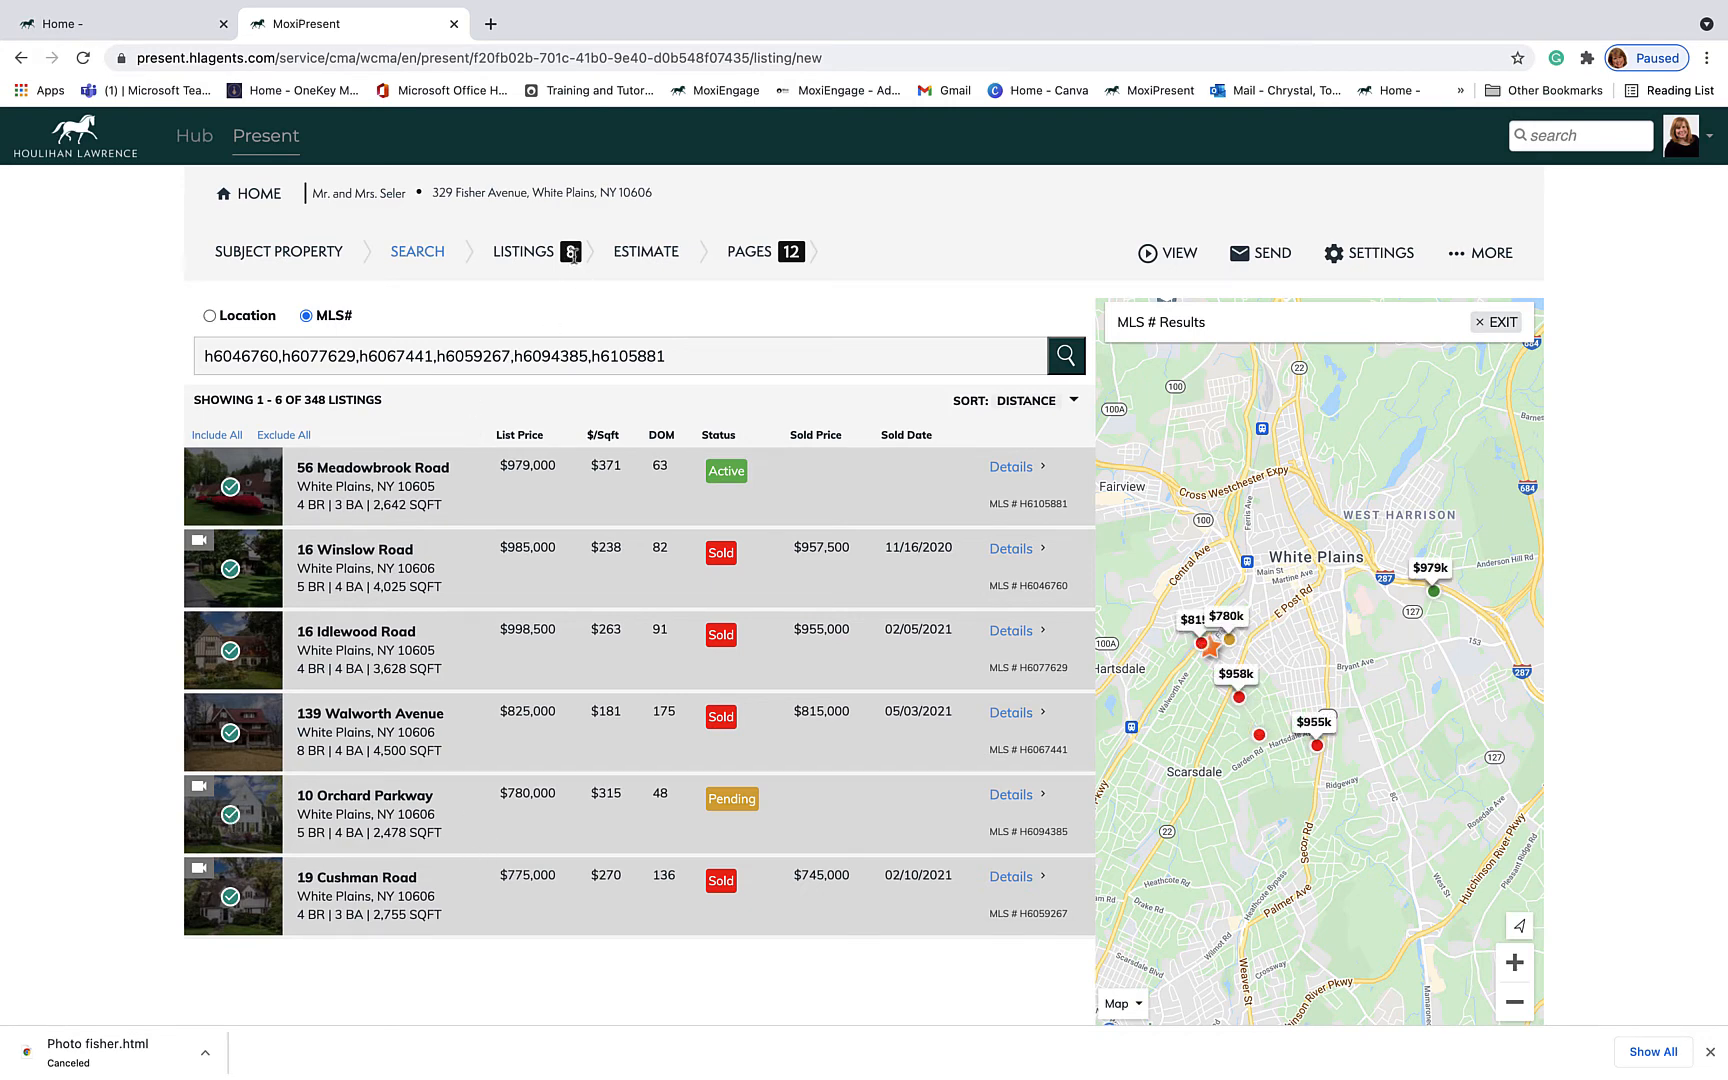
scroll(390, 665, down, 3)
scroll(393, 670, up, 3)
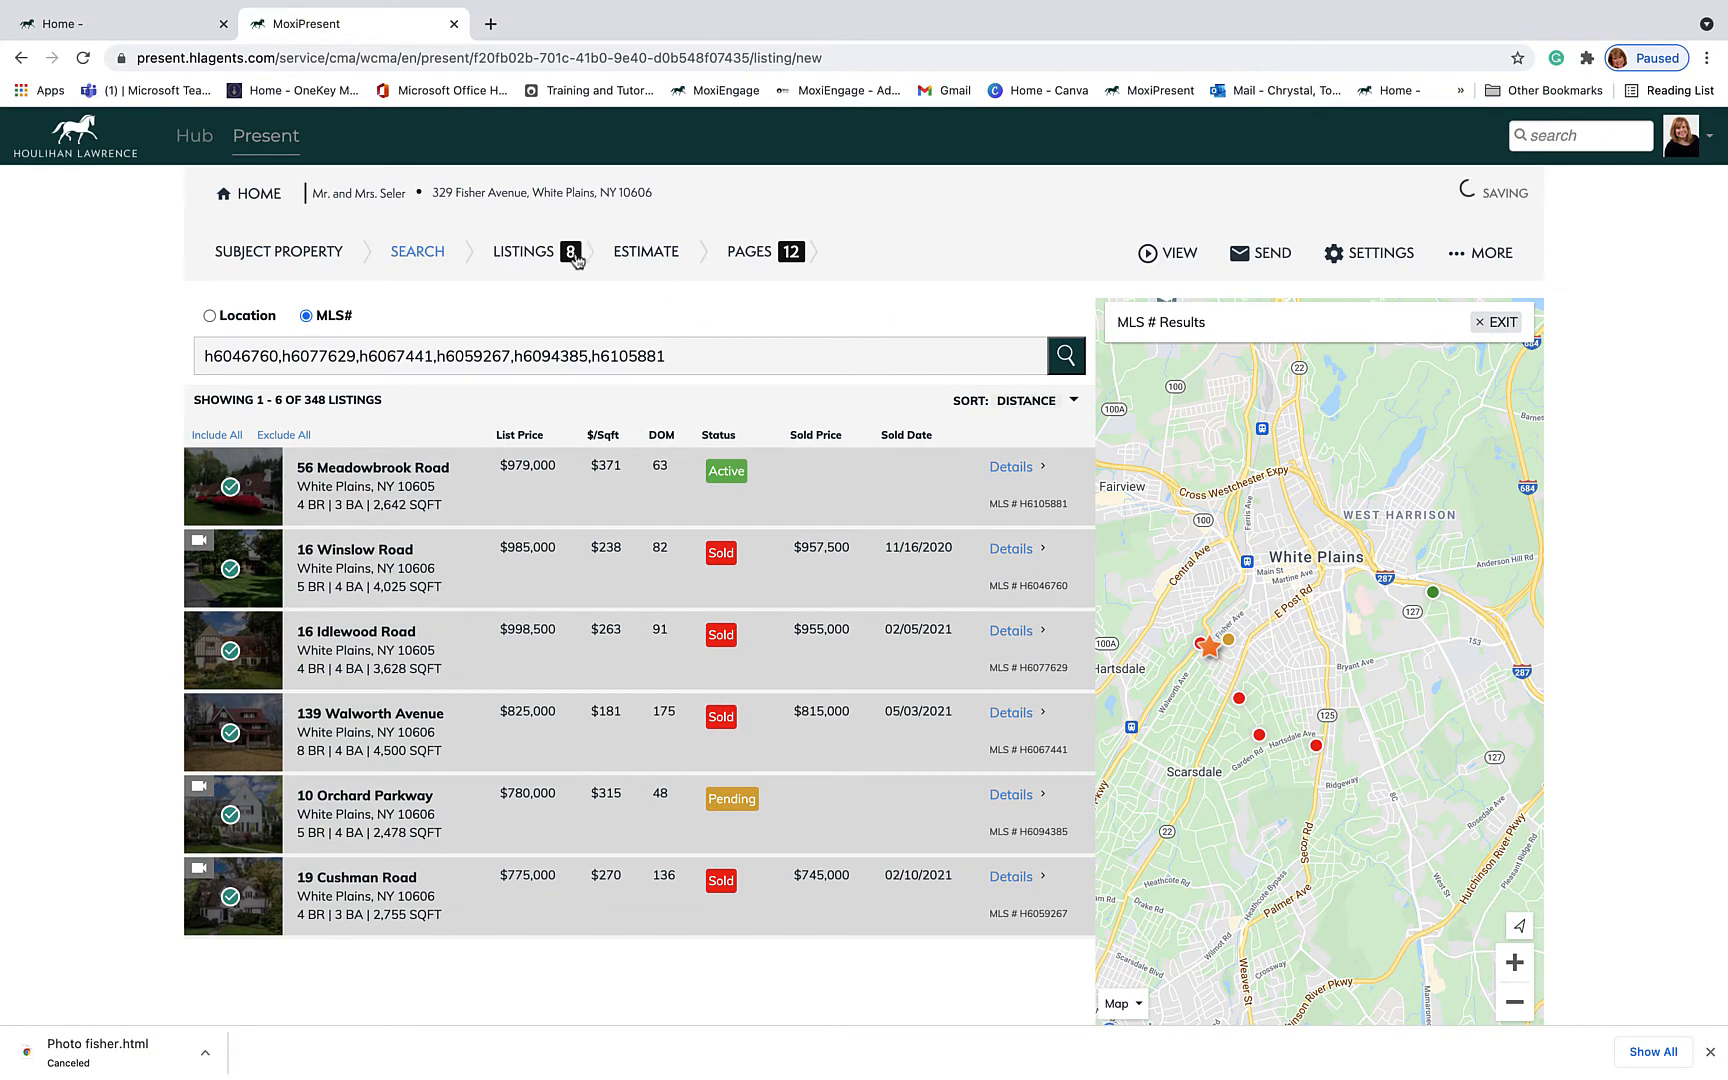
Step: Open the Listings tab and scroll through the eight comparables
click(531, 256)
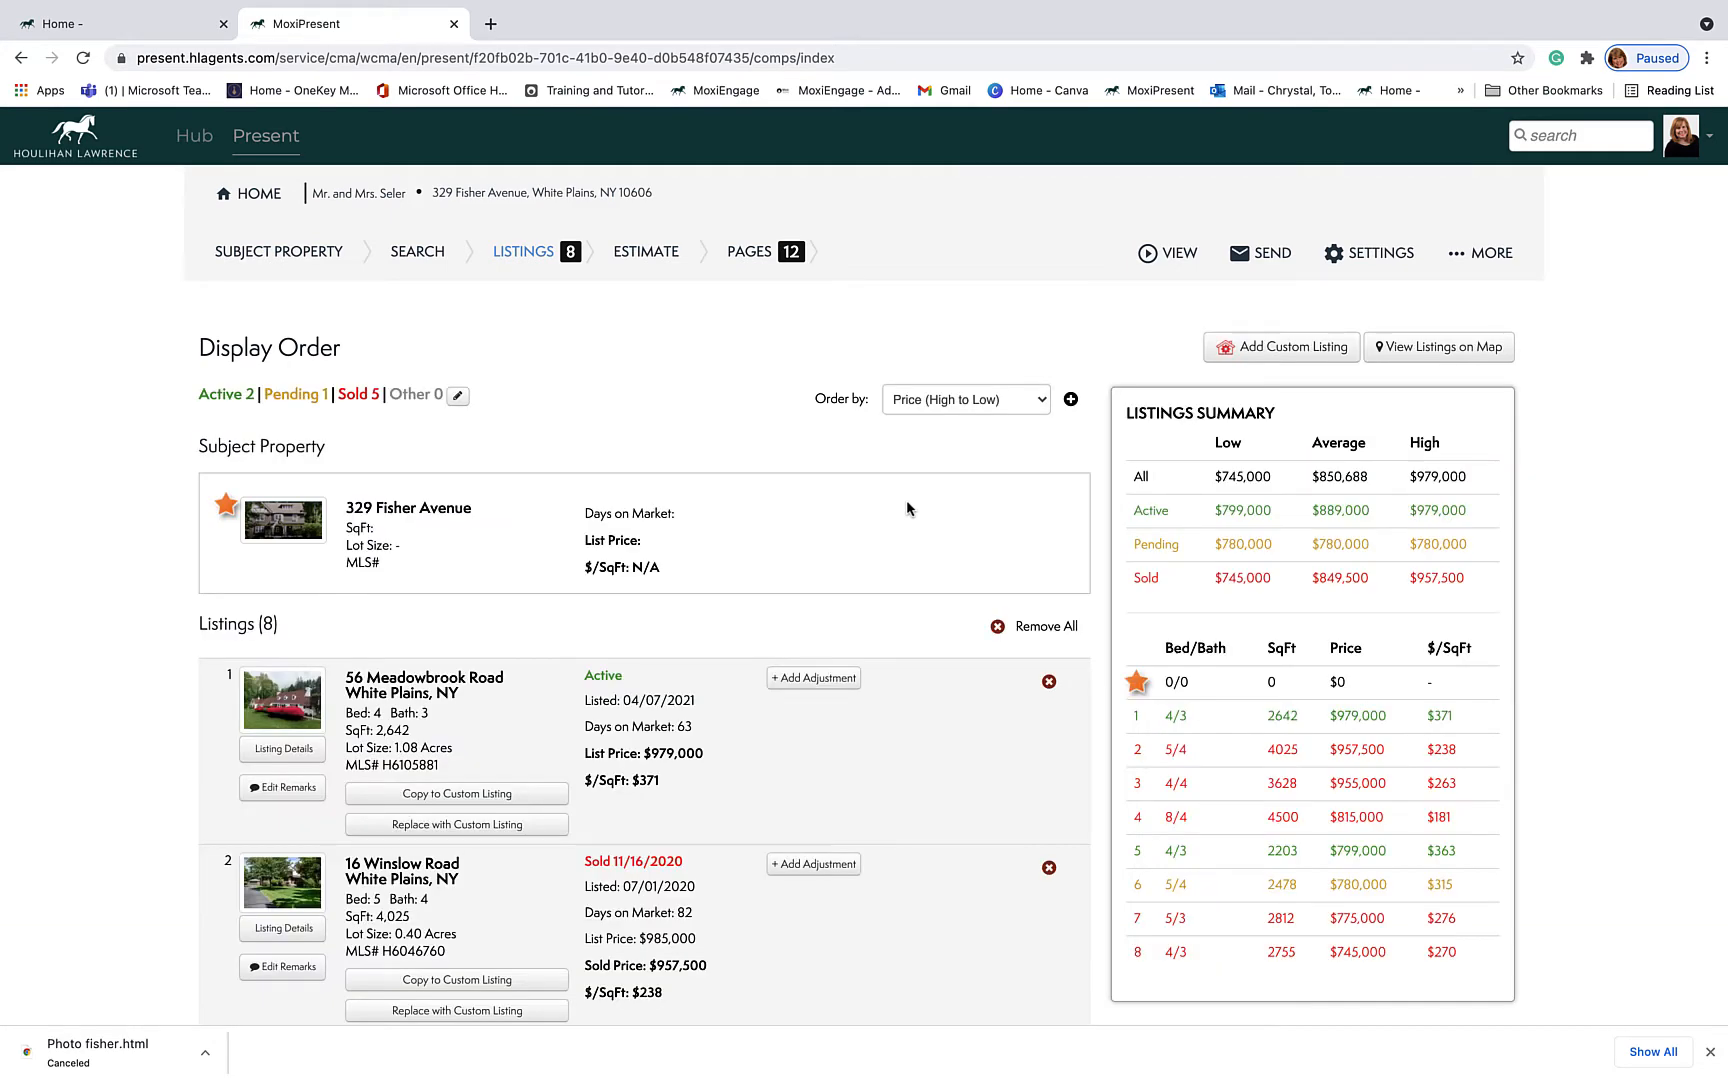
scroll(719, 778, down, 12)
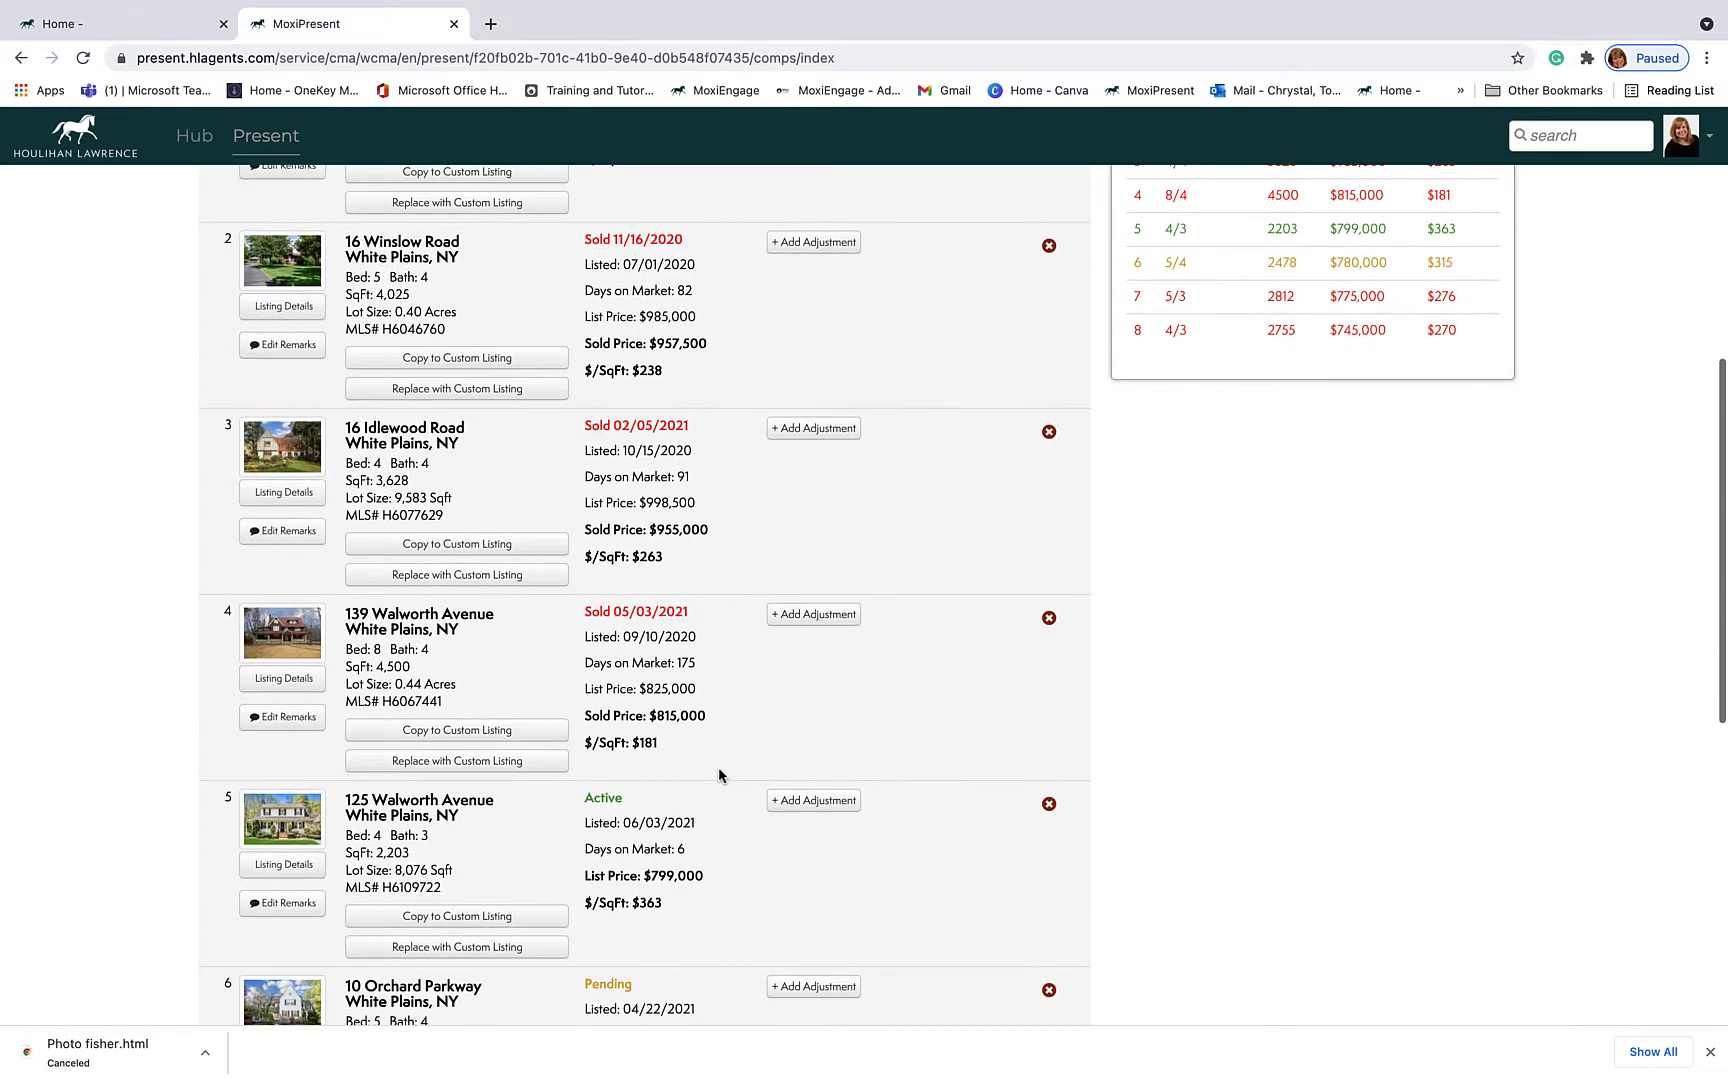
scroll(718, 775, down, 2)
scroll(718, 775, up, 15)
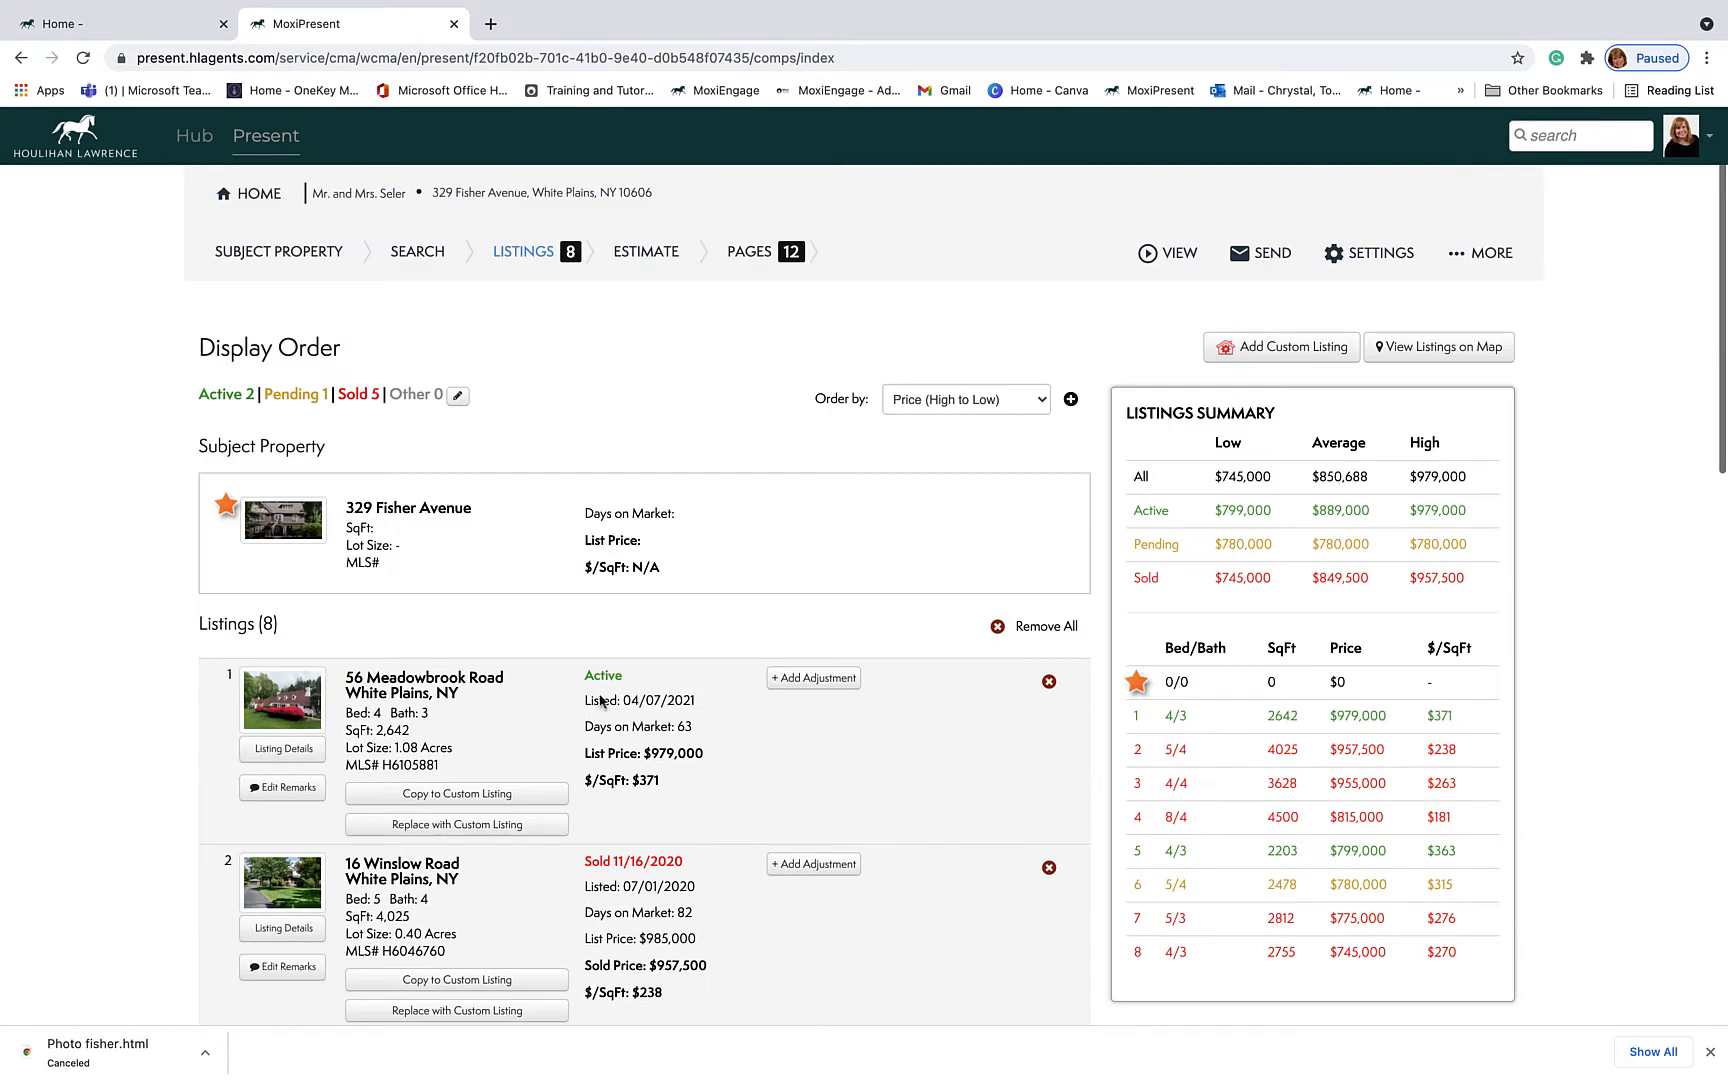
Step: Order the comparables 'Active to Sold' and review the sorted list
click(1043, 402)
click(977, 360)
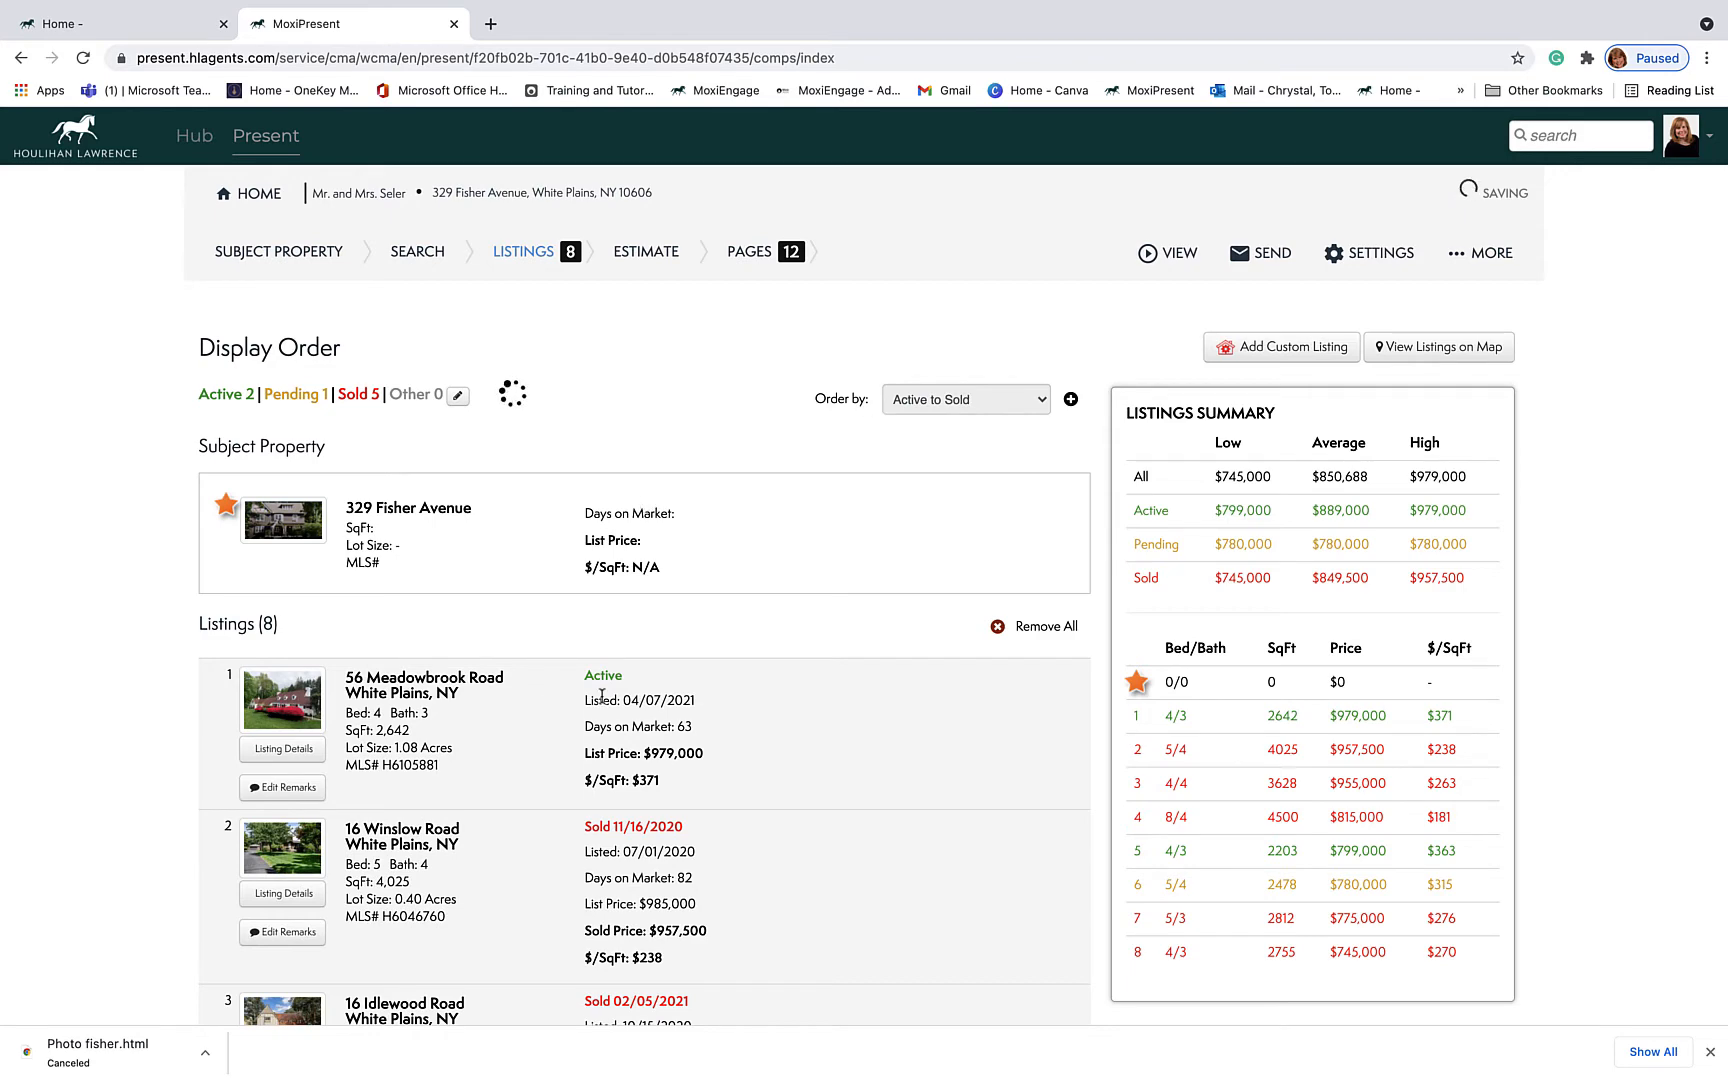
scroll(607, 696, down, 3)
scroll(607, 696, down, 10)
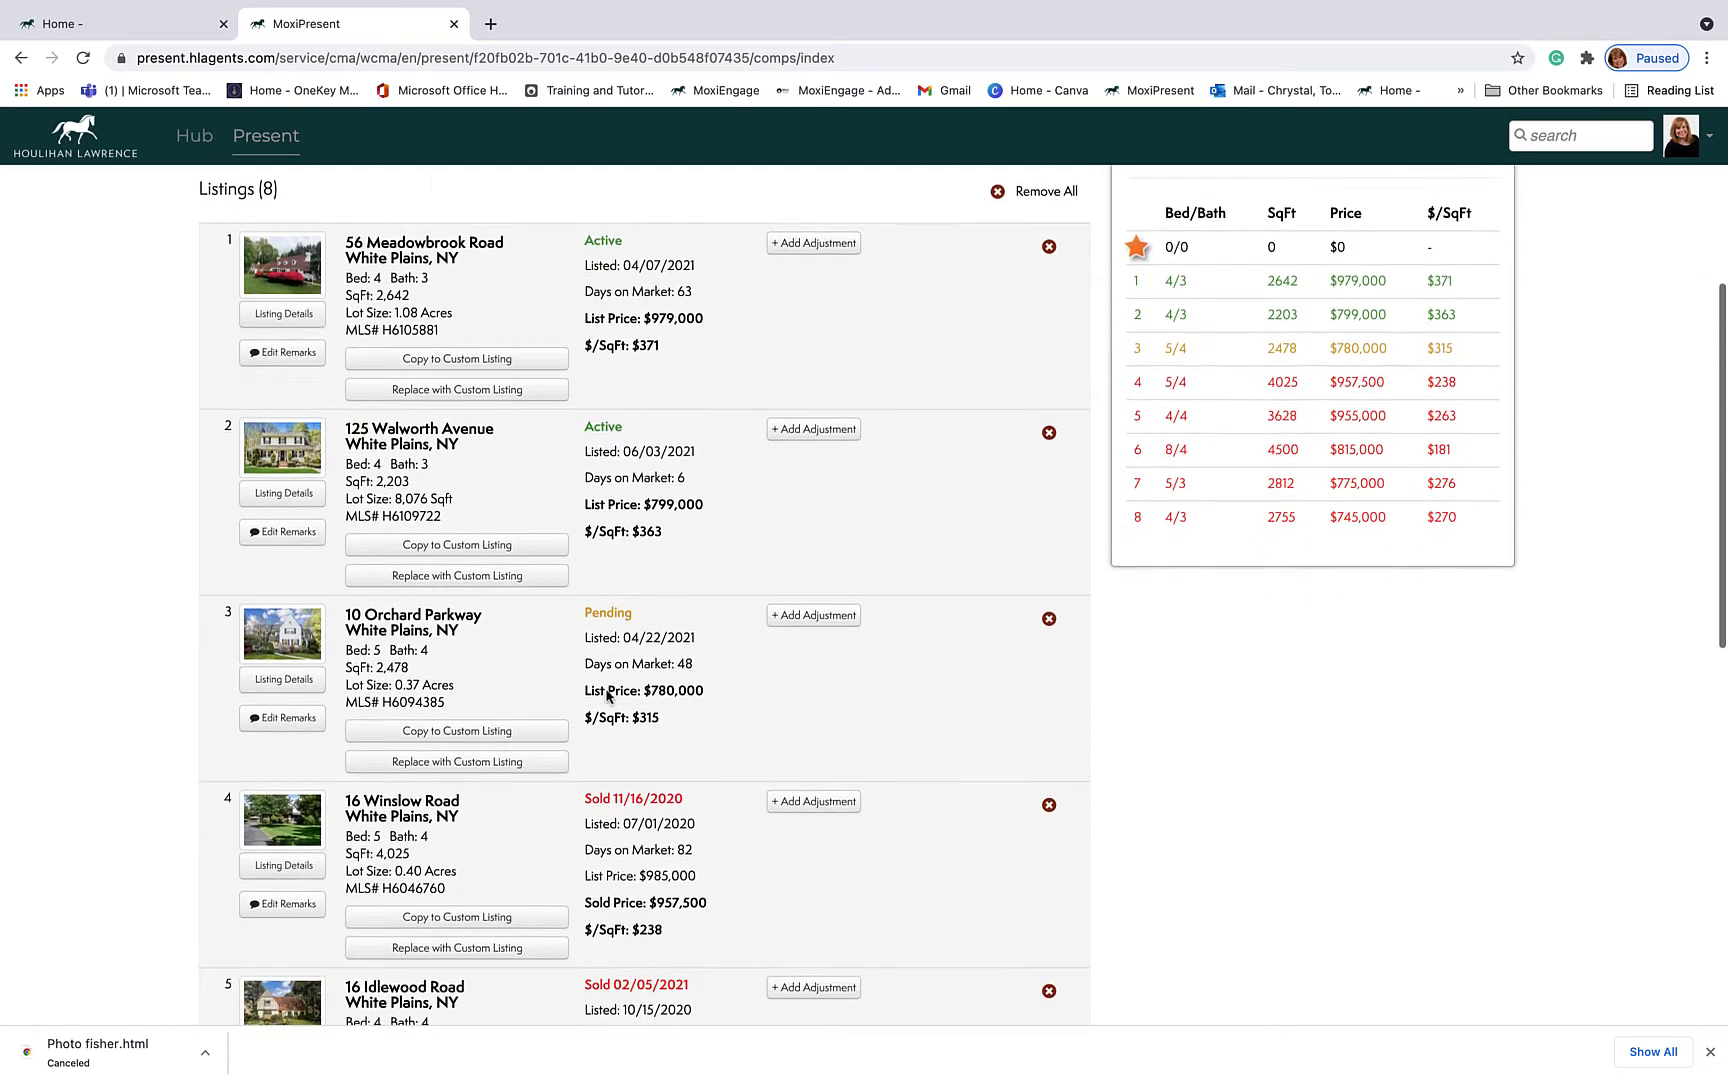
scroll(607, 696, down, 2)
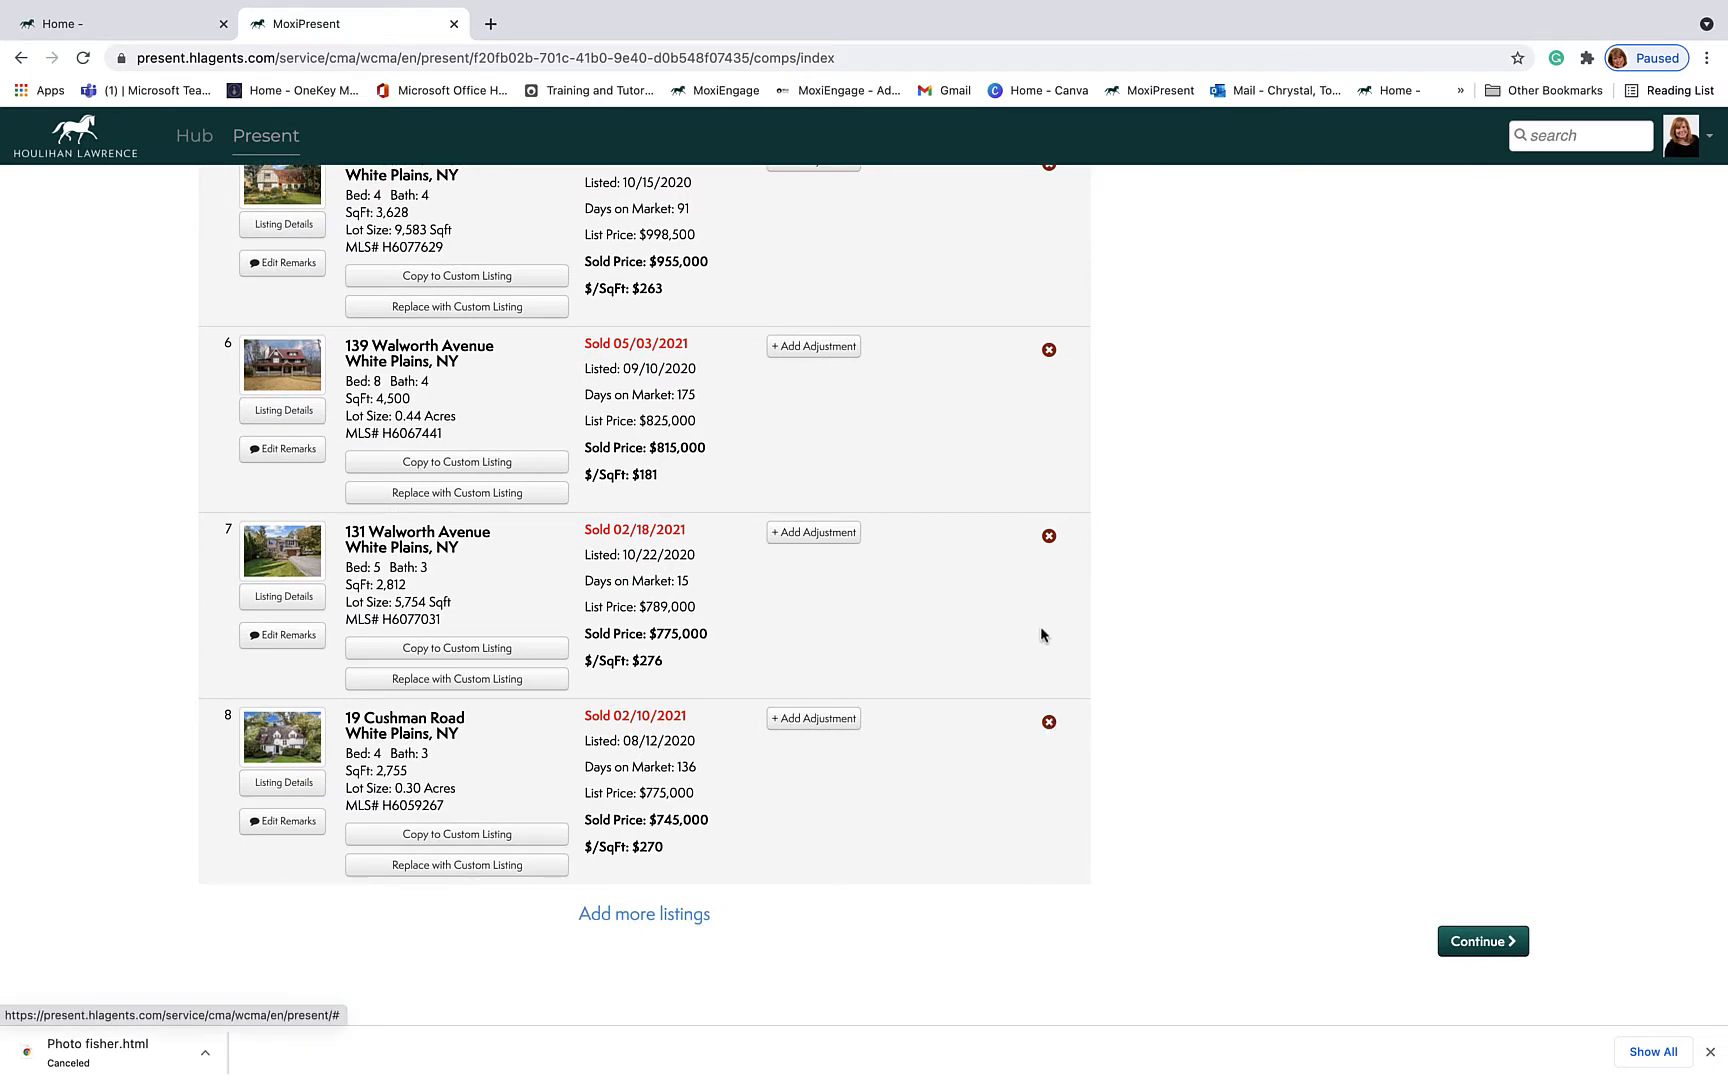
scroll(1037, 441, up, 4)
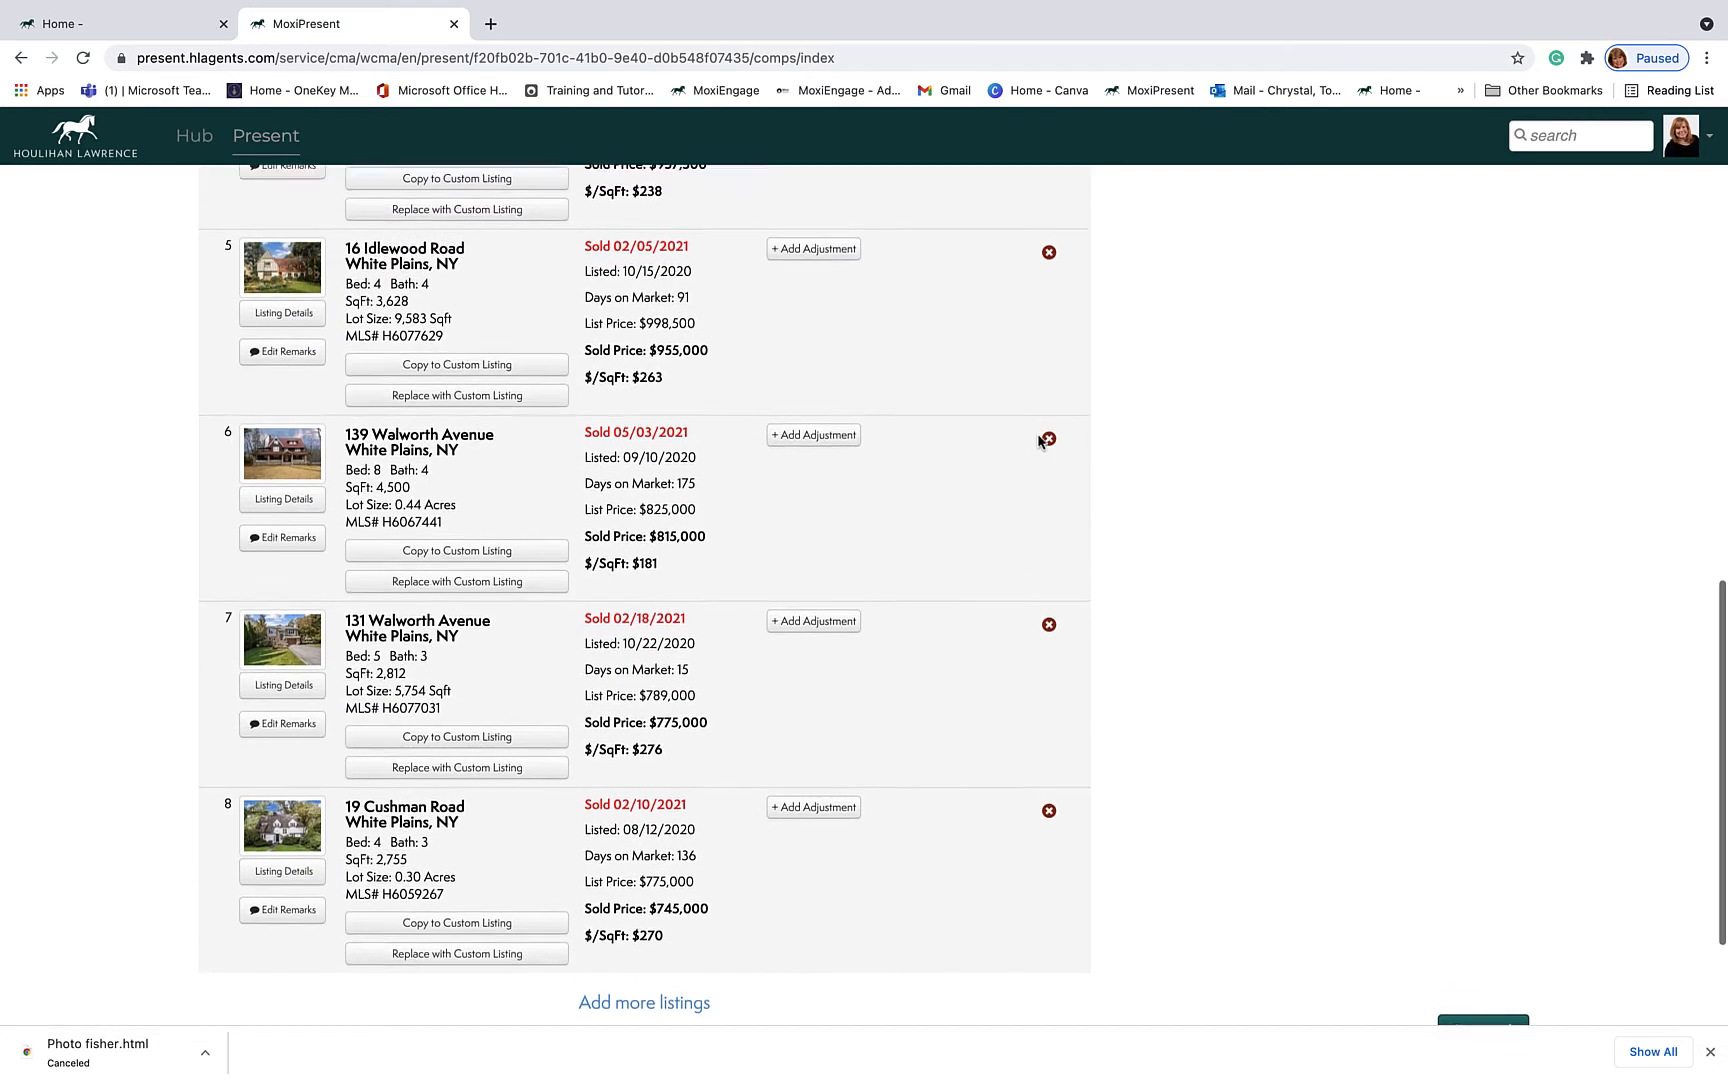
scroll(1037, 441, up, 3)
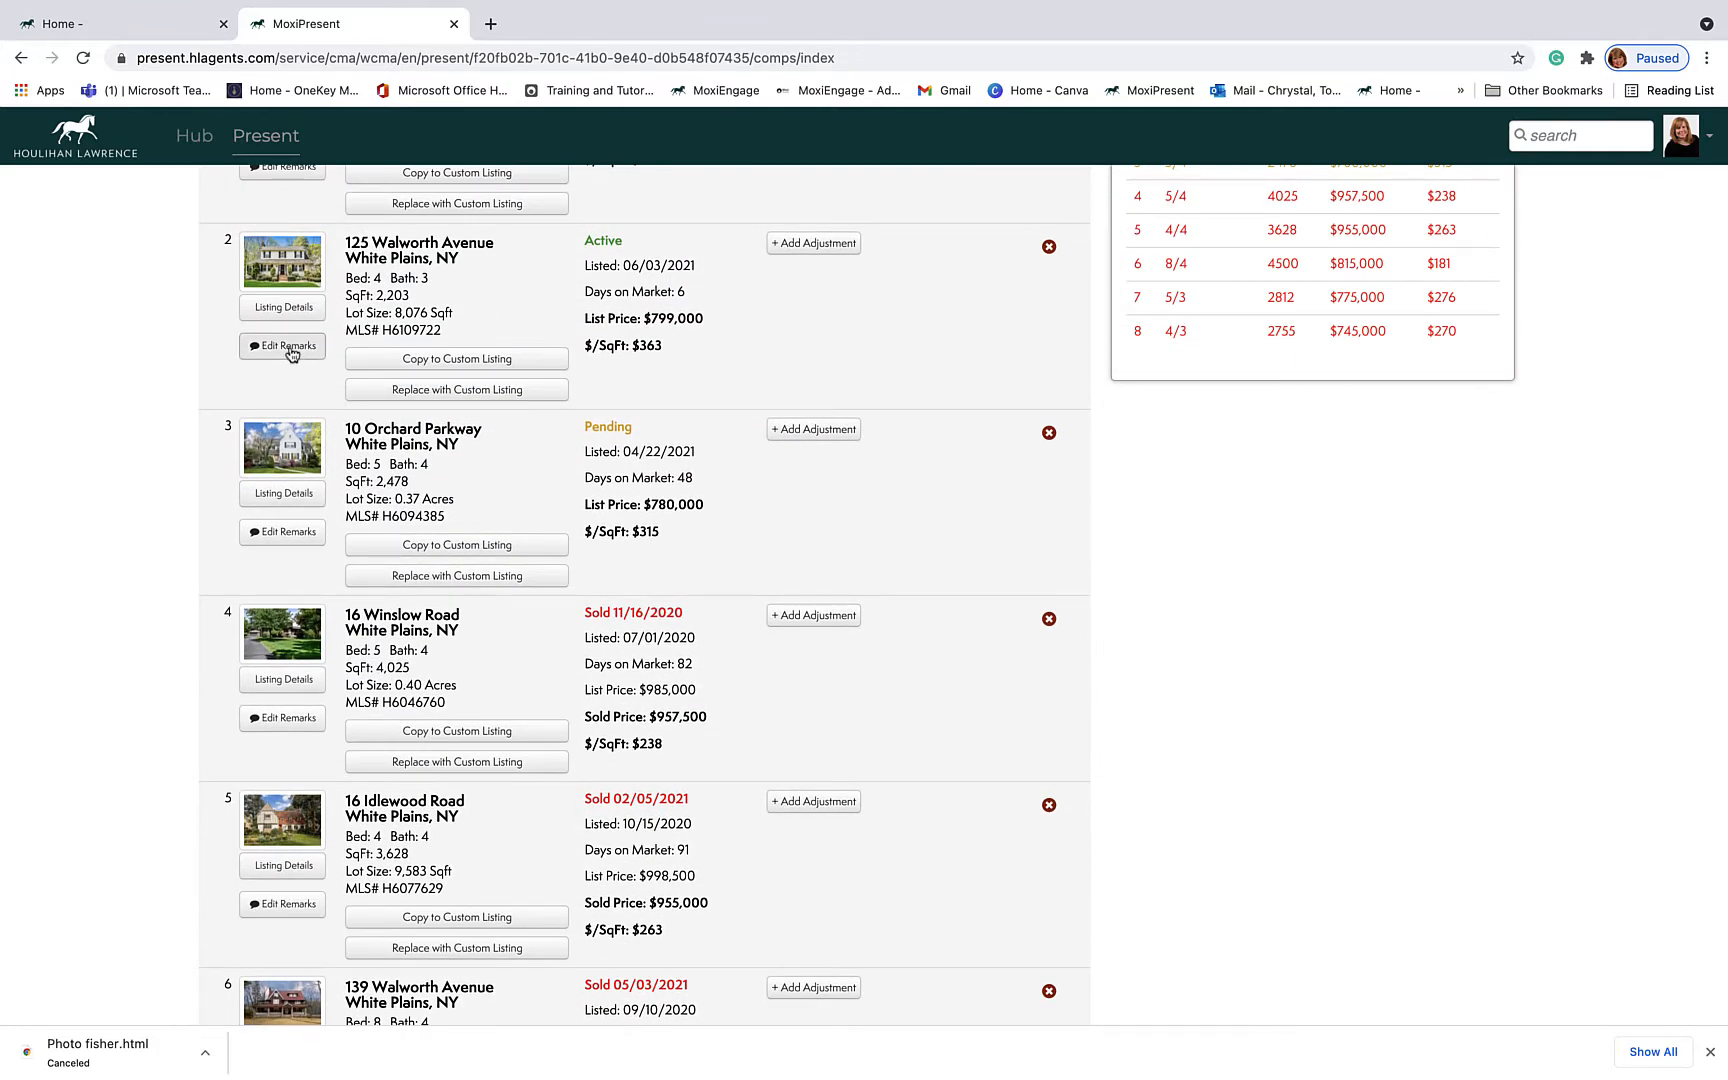
scroll(817, 383, up, 4)
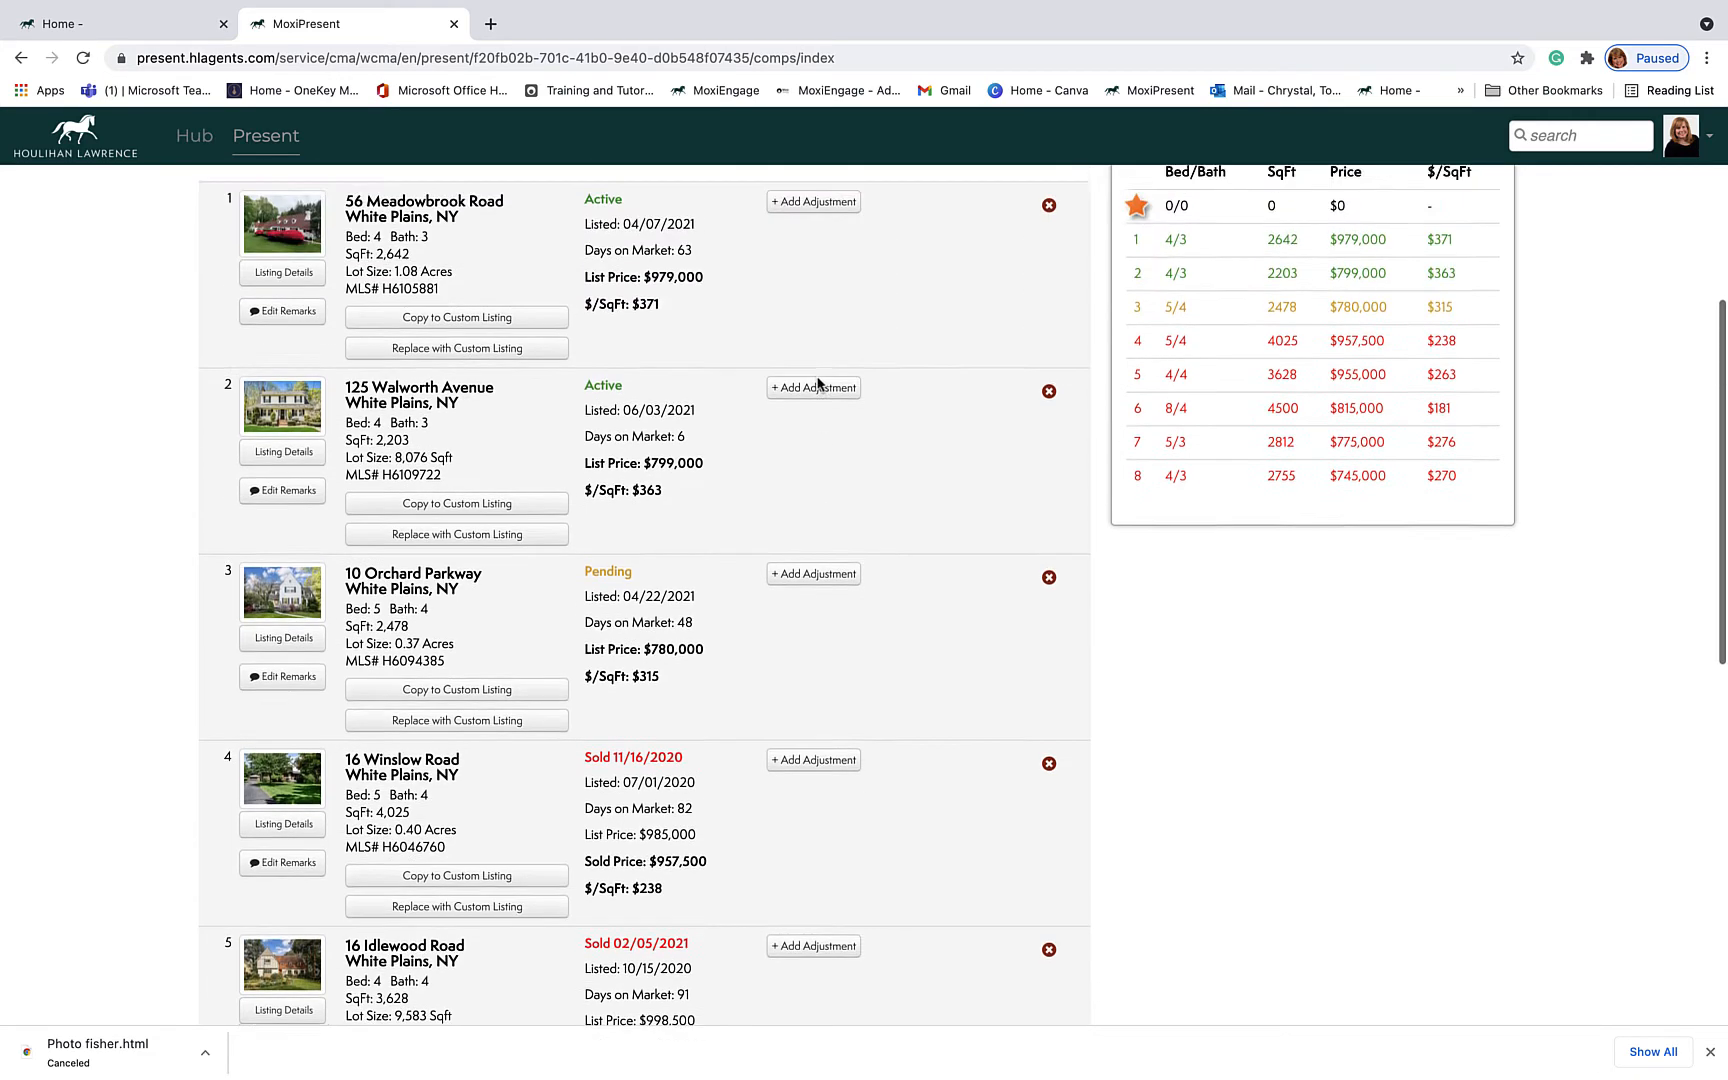
scroll(817, 383, up, 3)
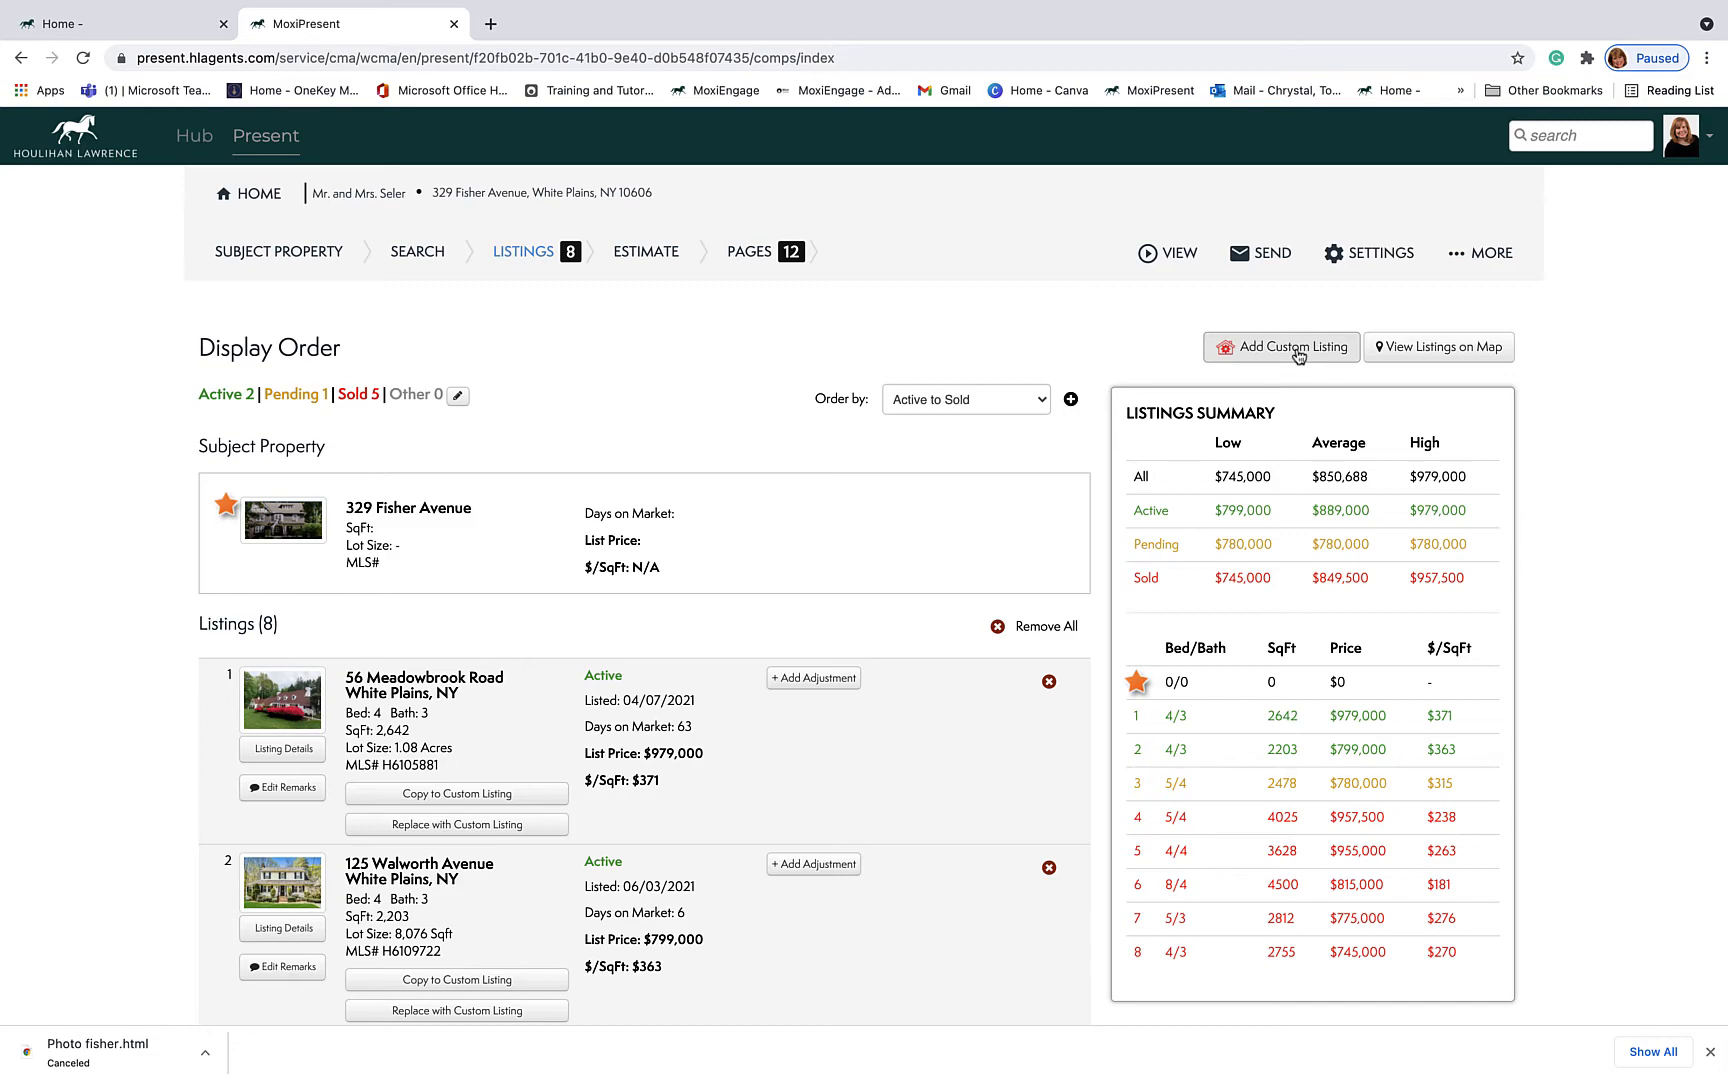
scroll(963, 549, down, 10)
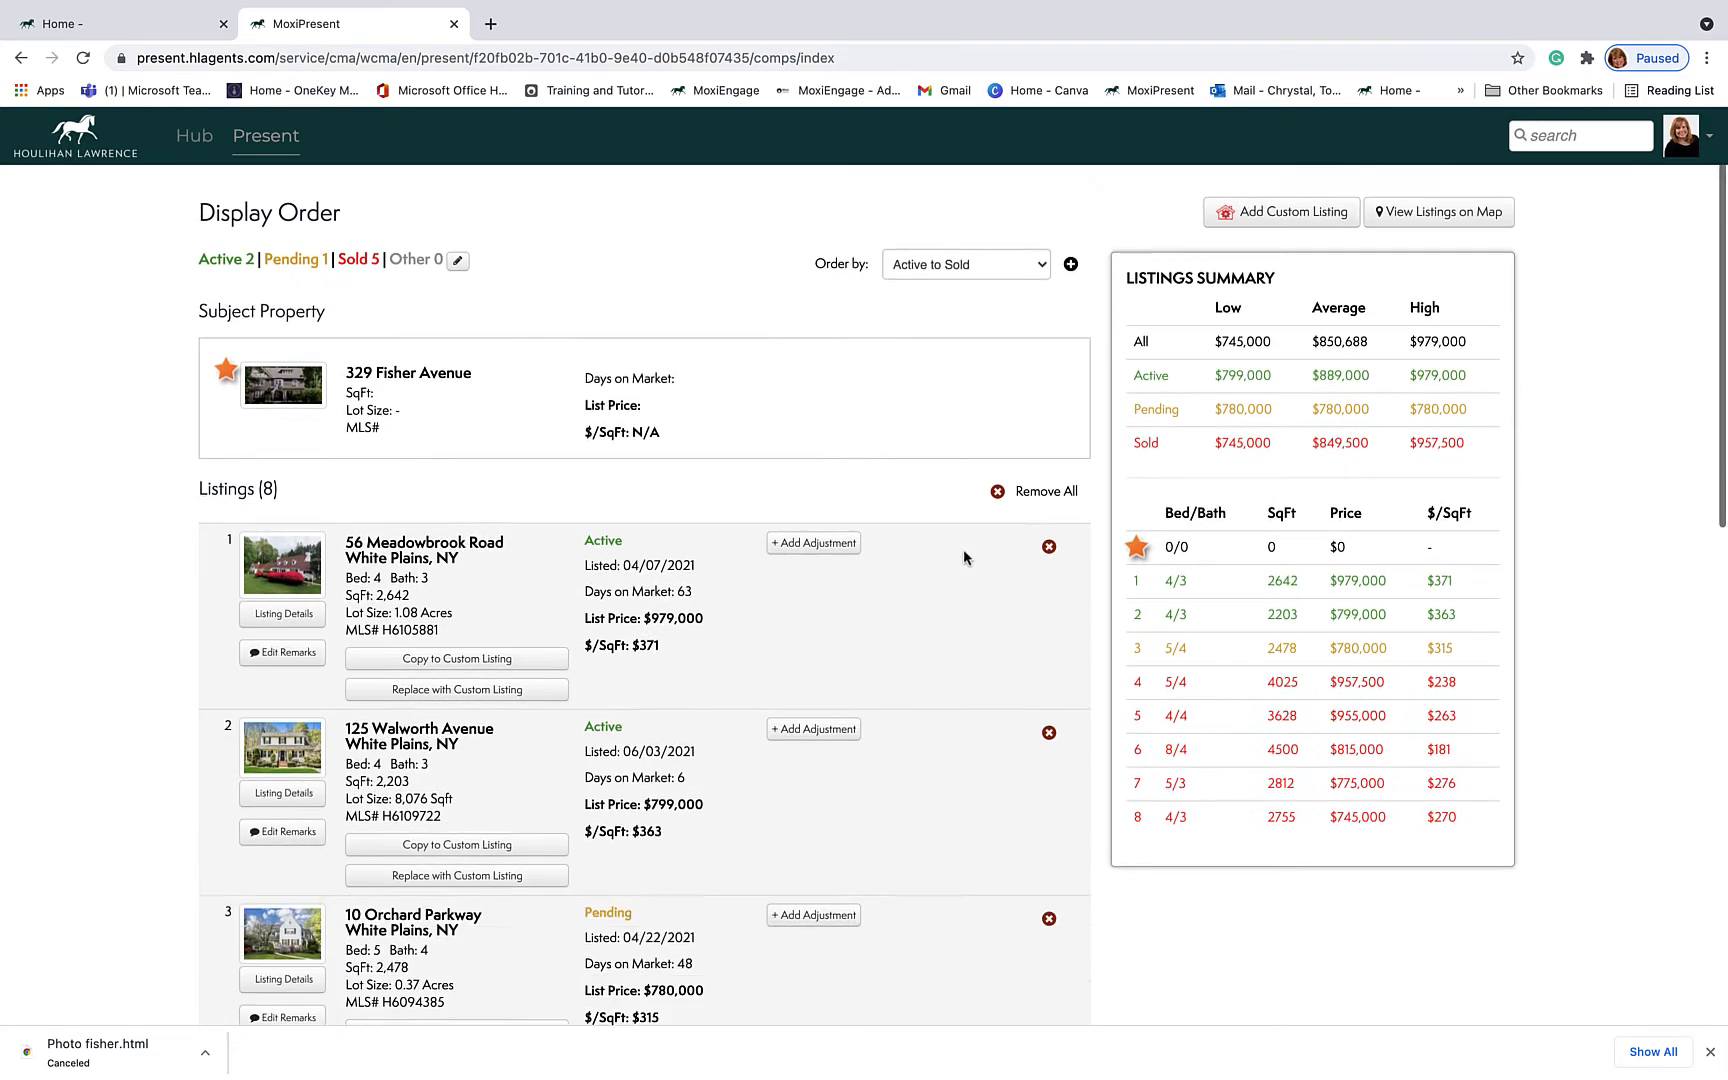
scroll(960, 545, up, 10)
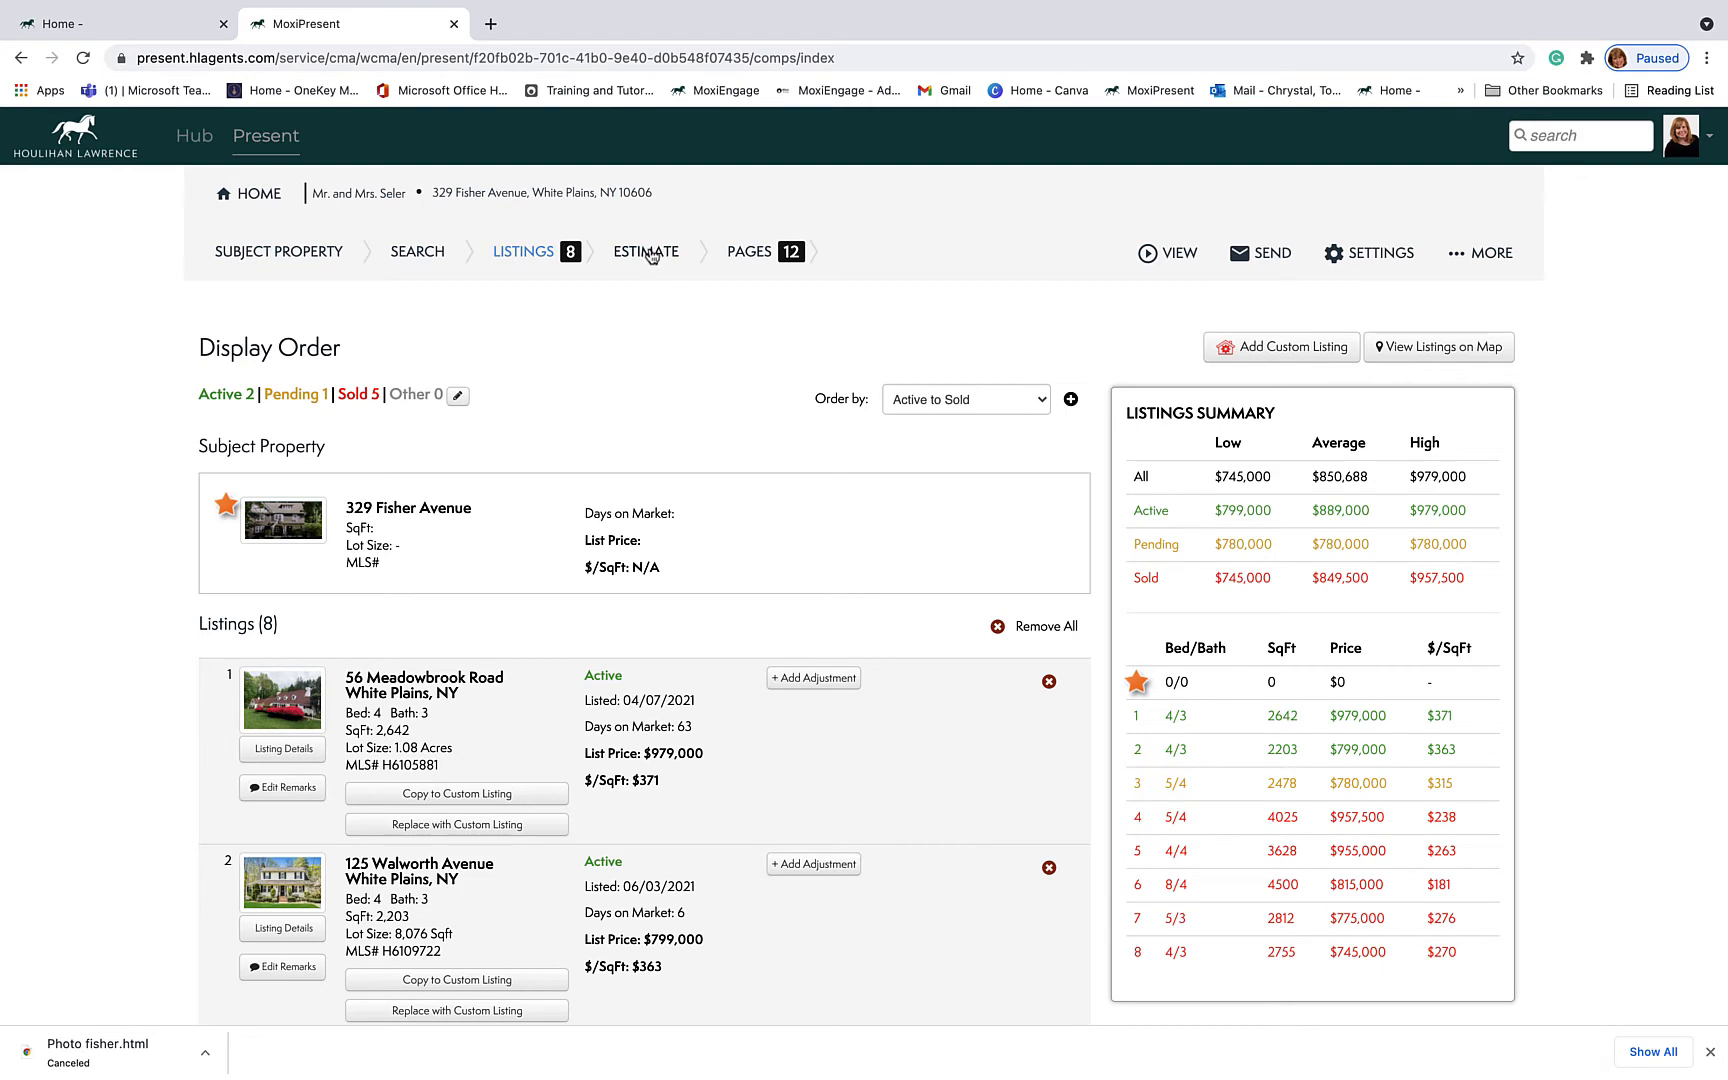
Step: Create an estimated market value range of $849,500 to $949,500
click(651, 257)
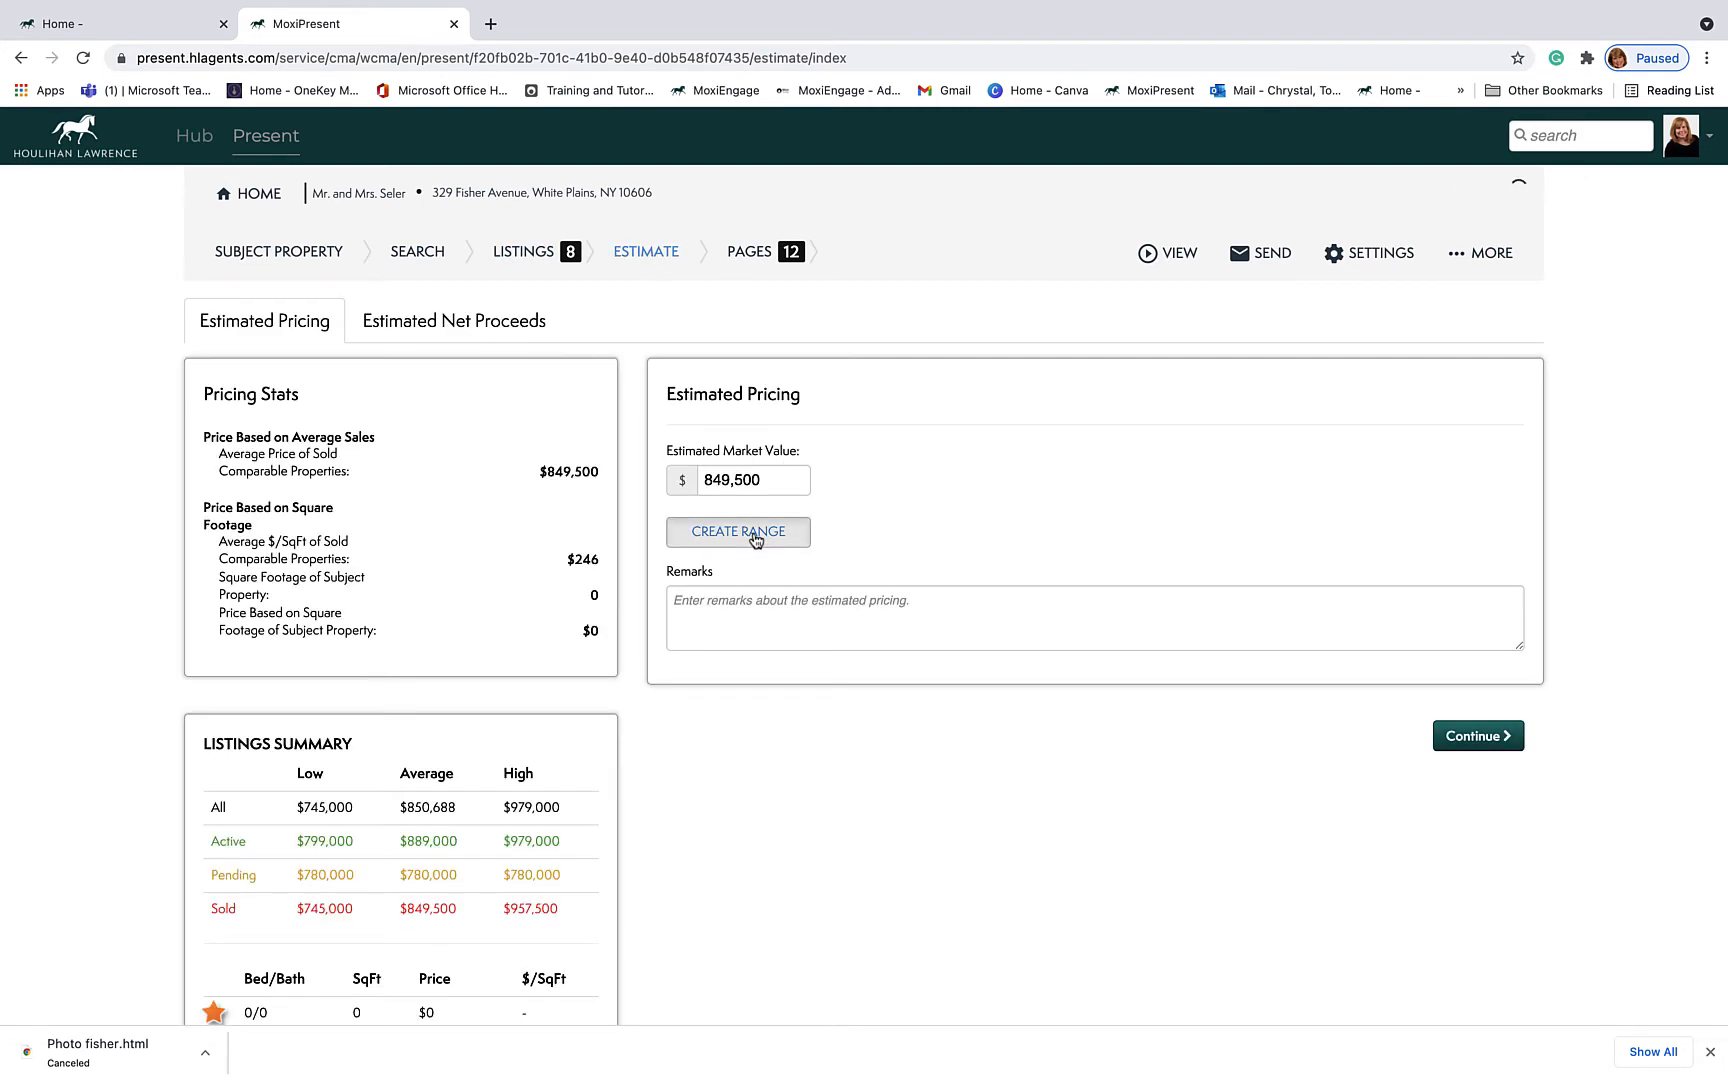
click(756, 537)
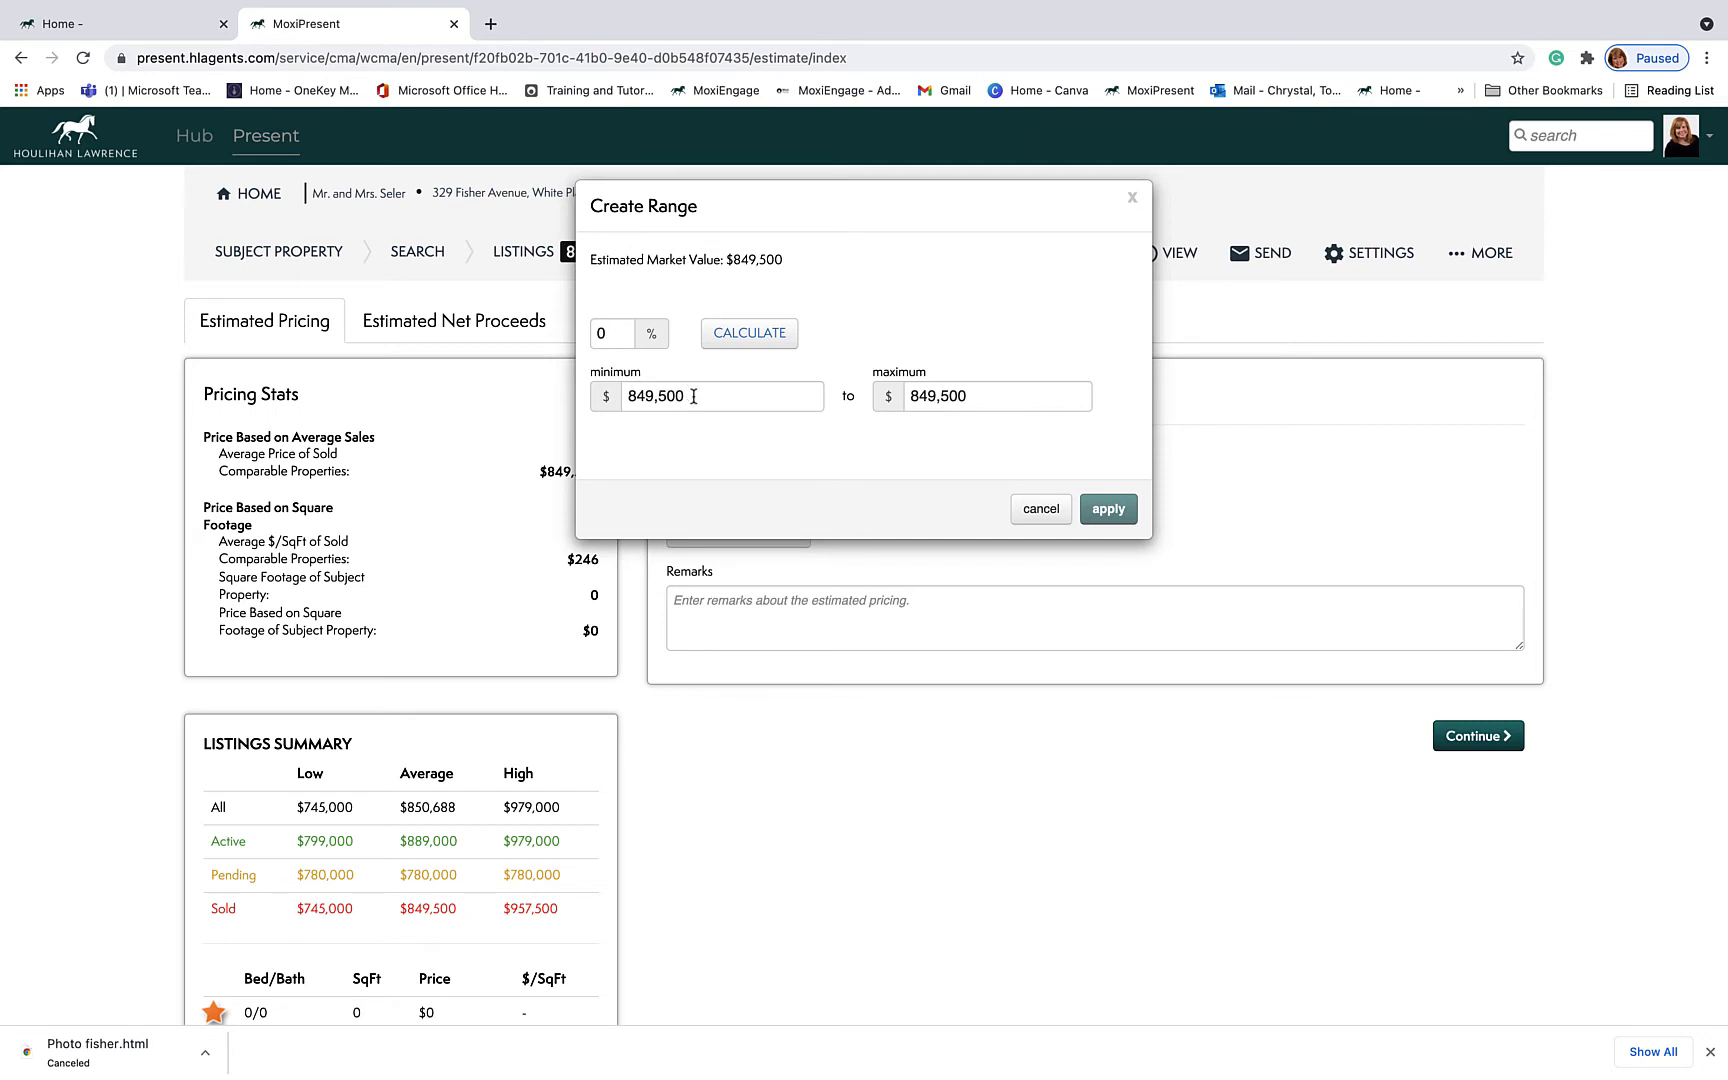
click(921, 395)
key(BackSpace)
text(9)
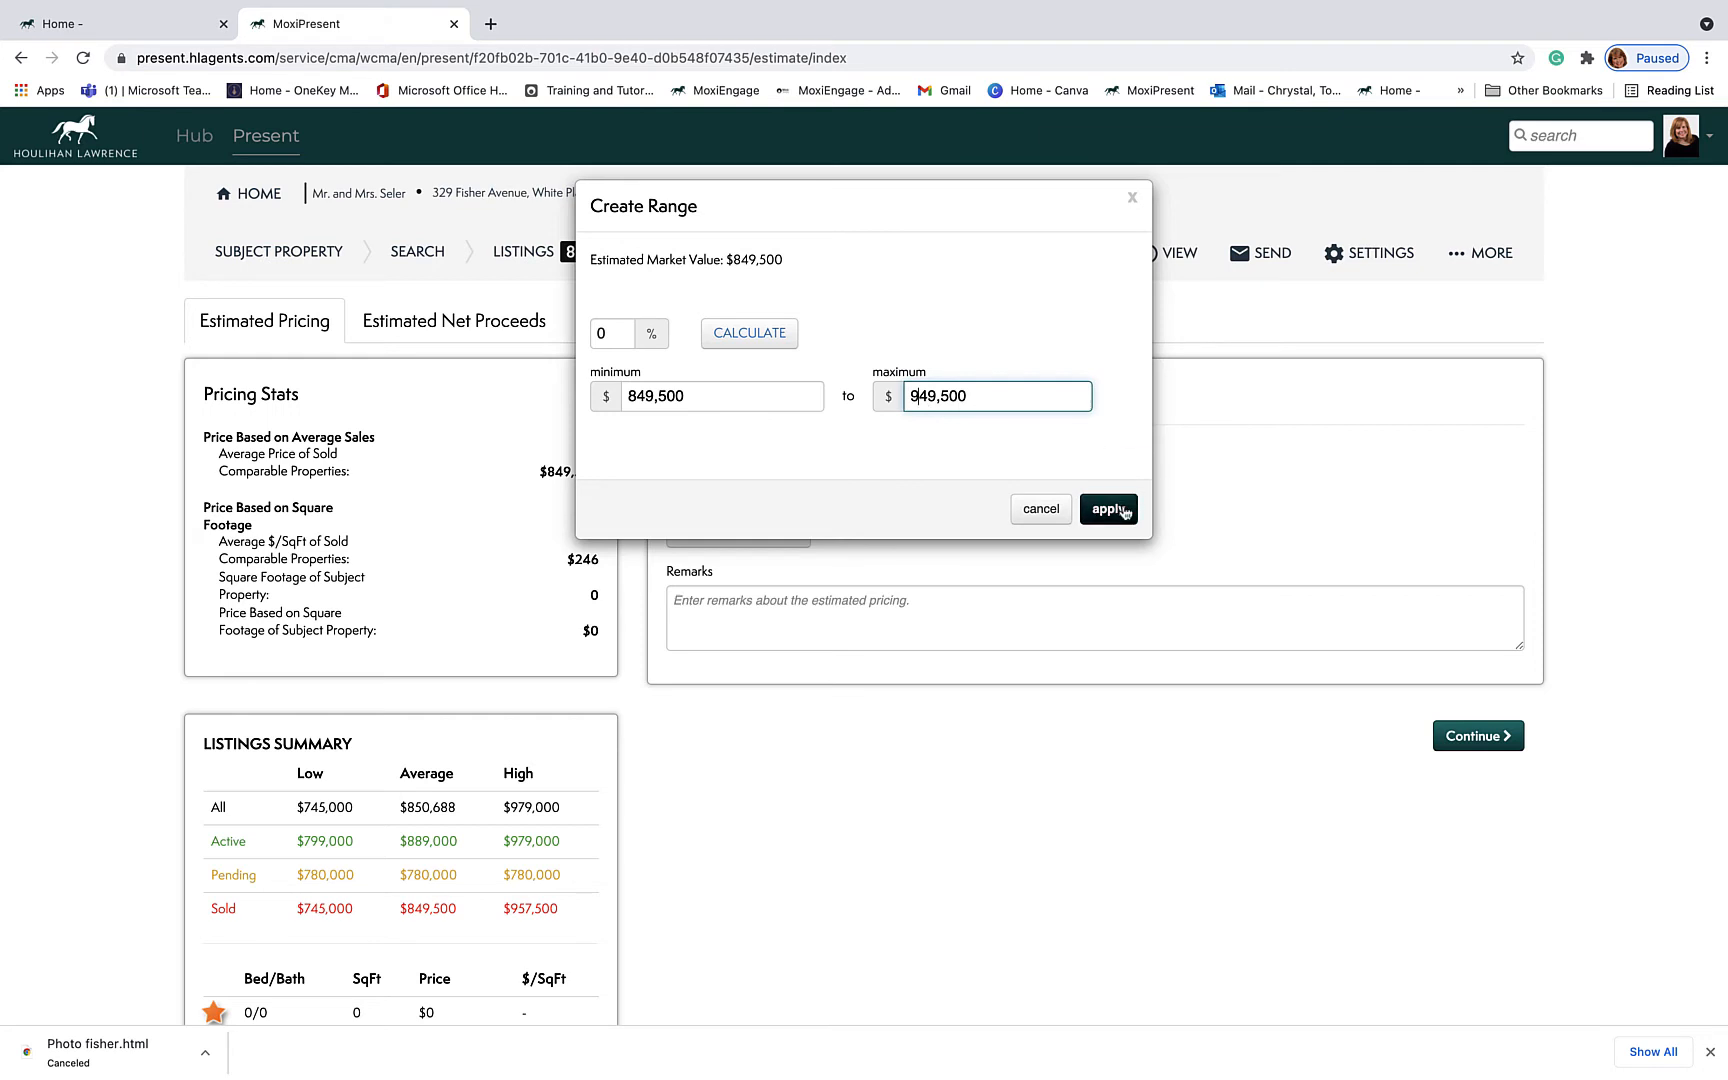
click(1110, 509)
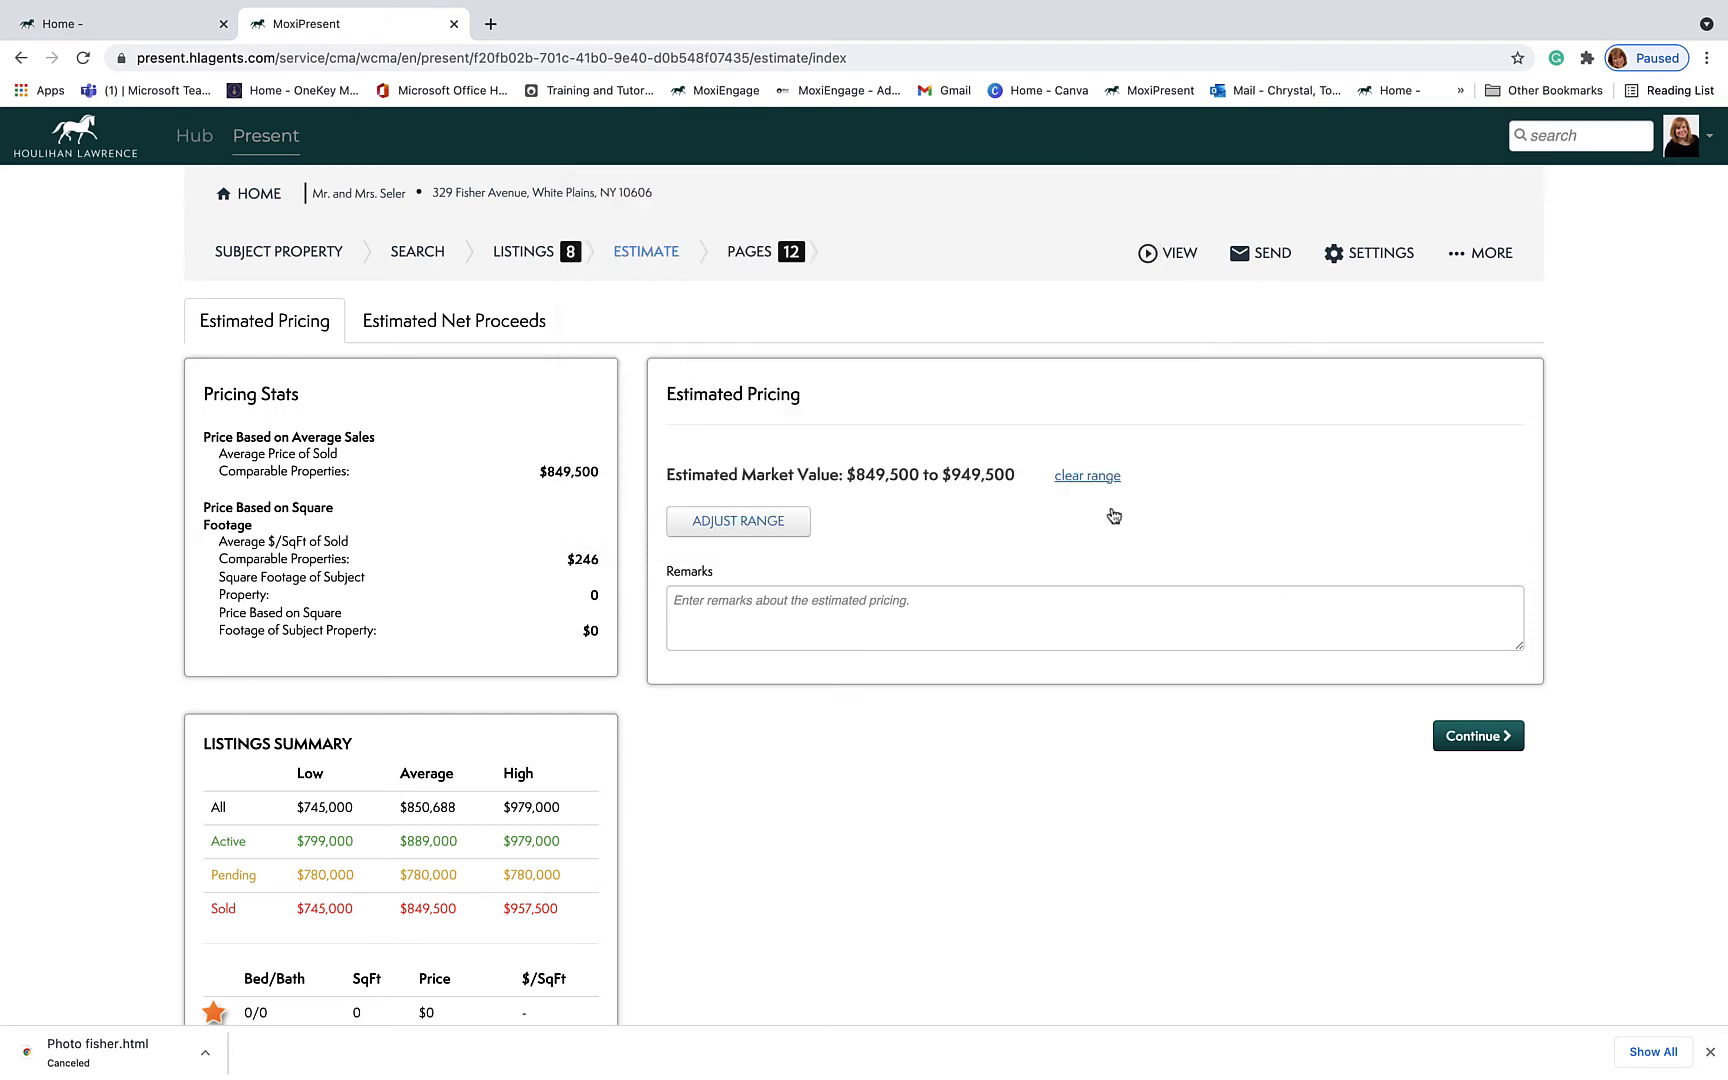
Step: Add the remark 'White Plains is HOT, many buyers not enough listings.'
click(927, 607)
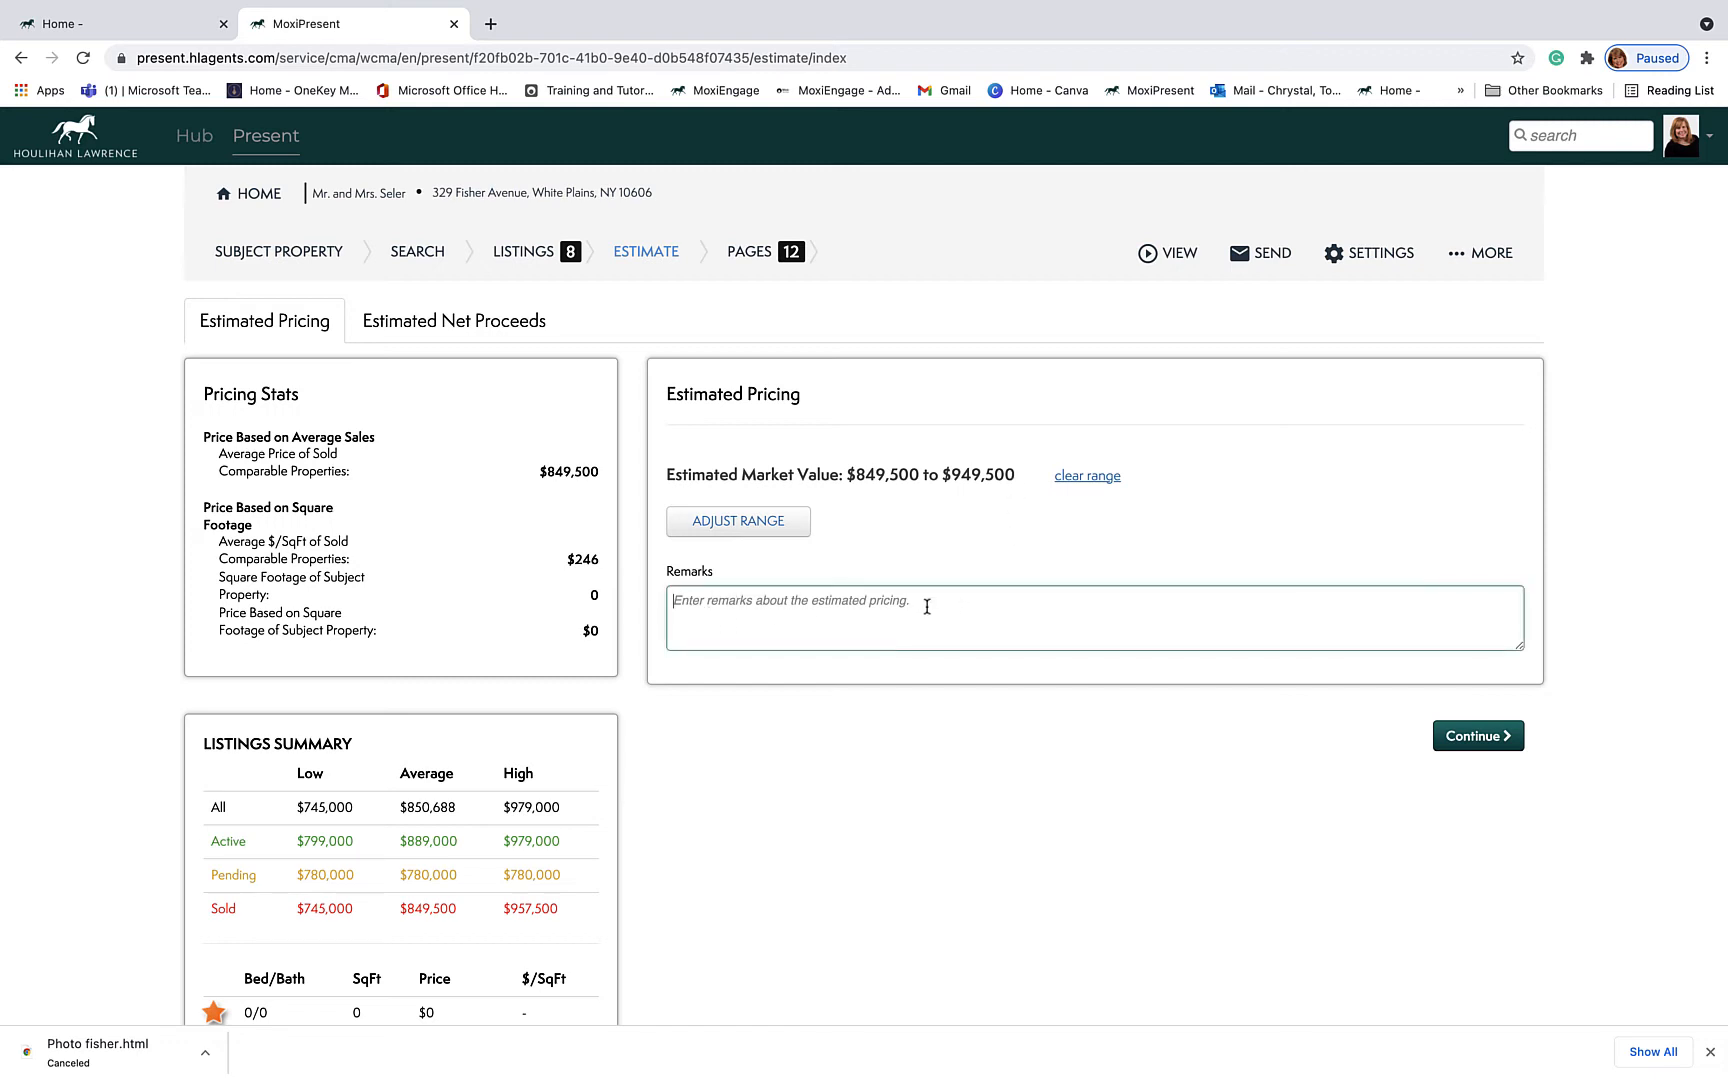
text(White P)
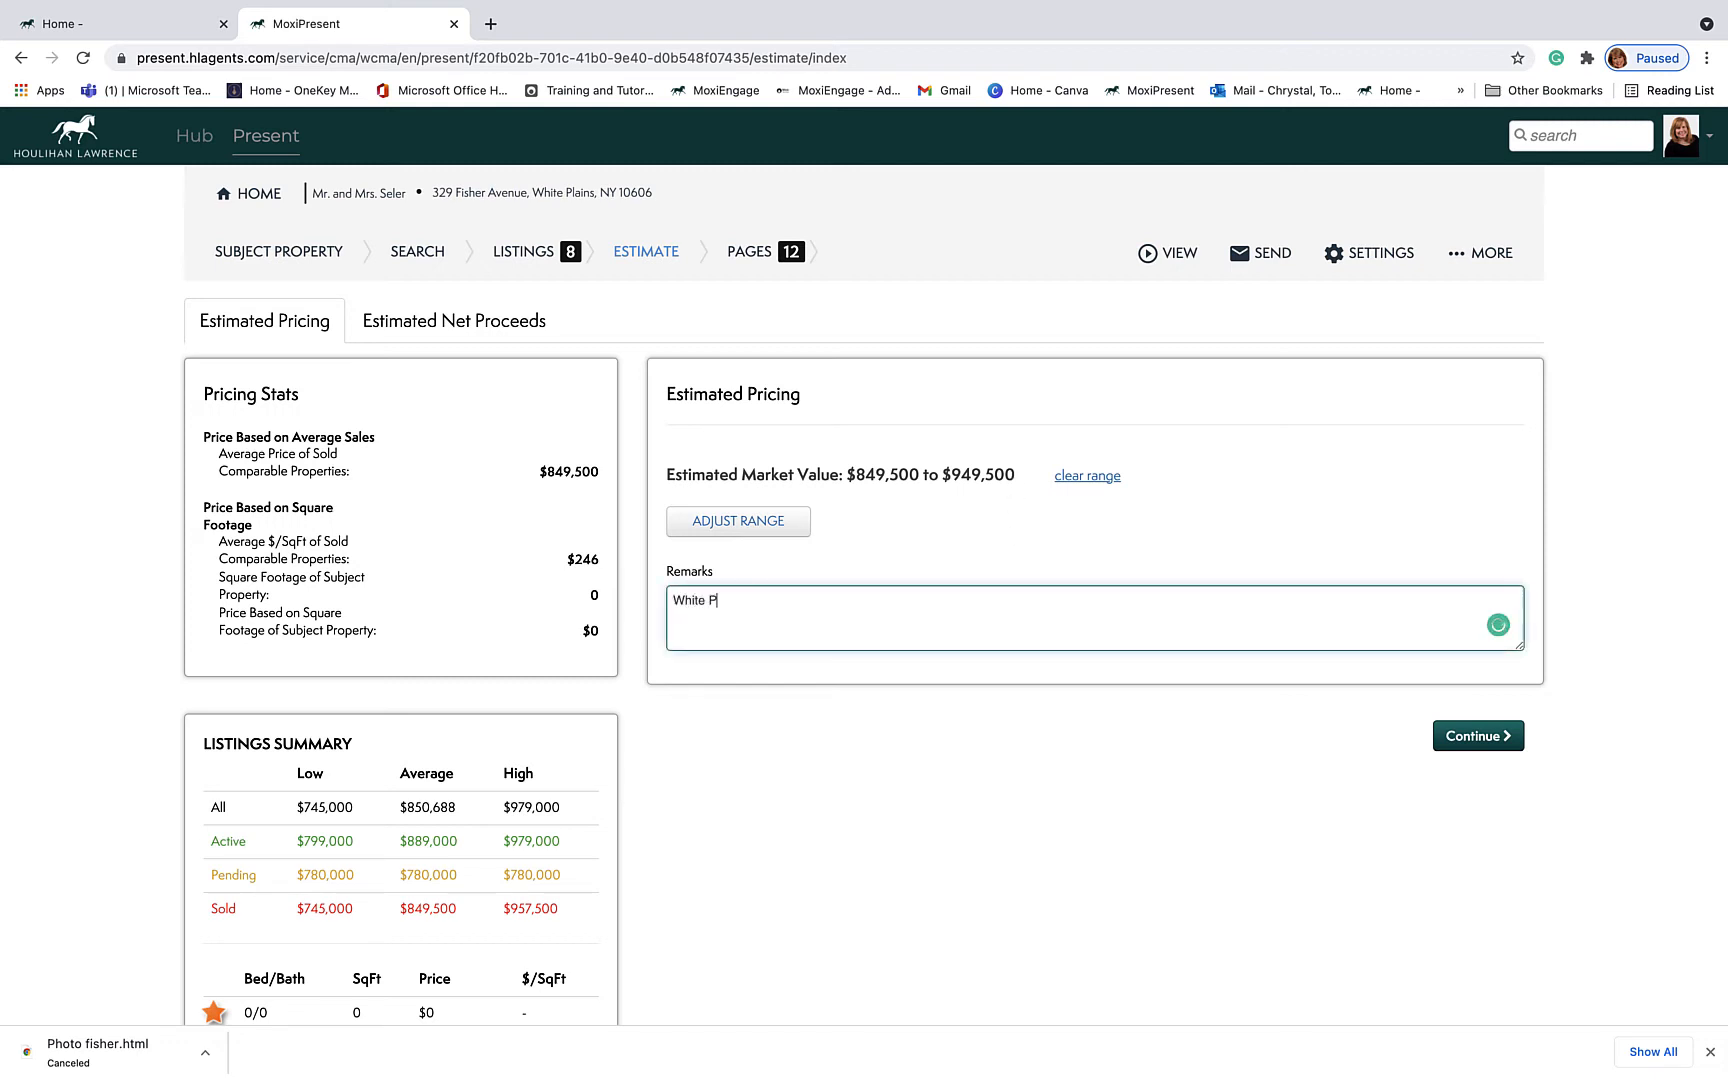
text(lains is HOT, many buyer not enough listings.)
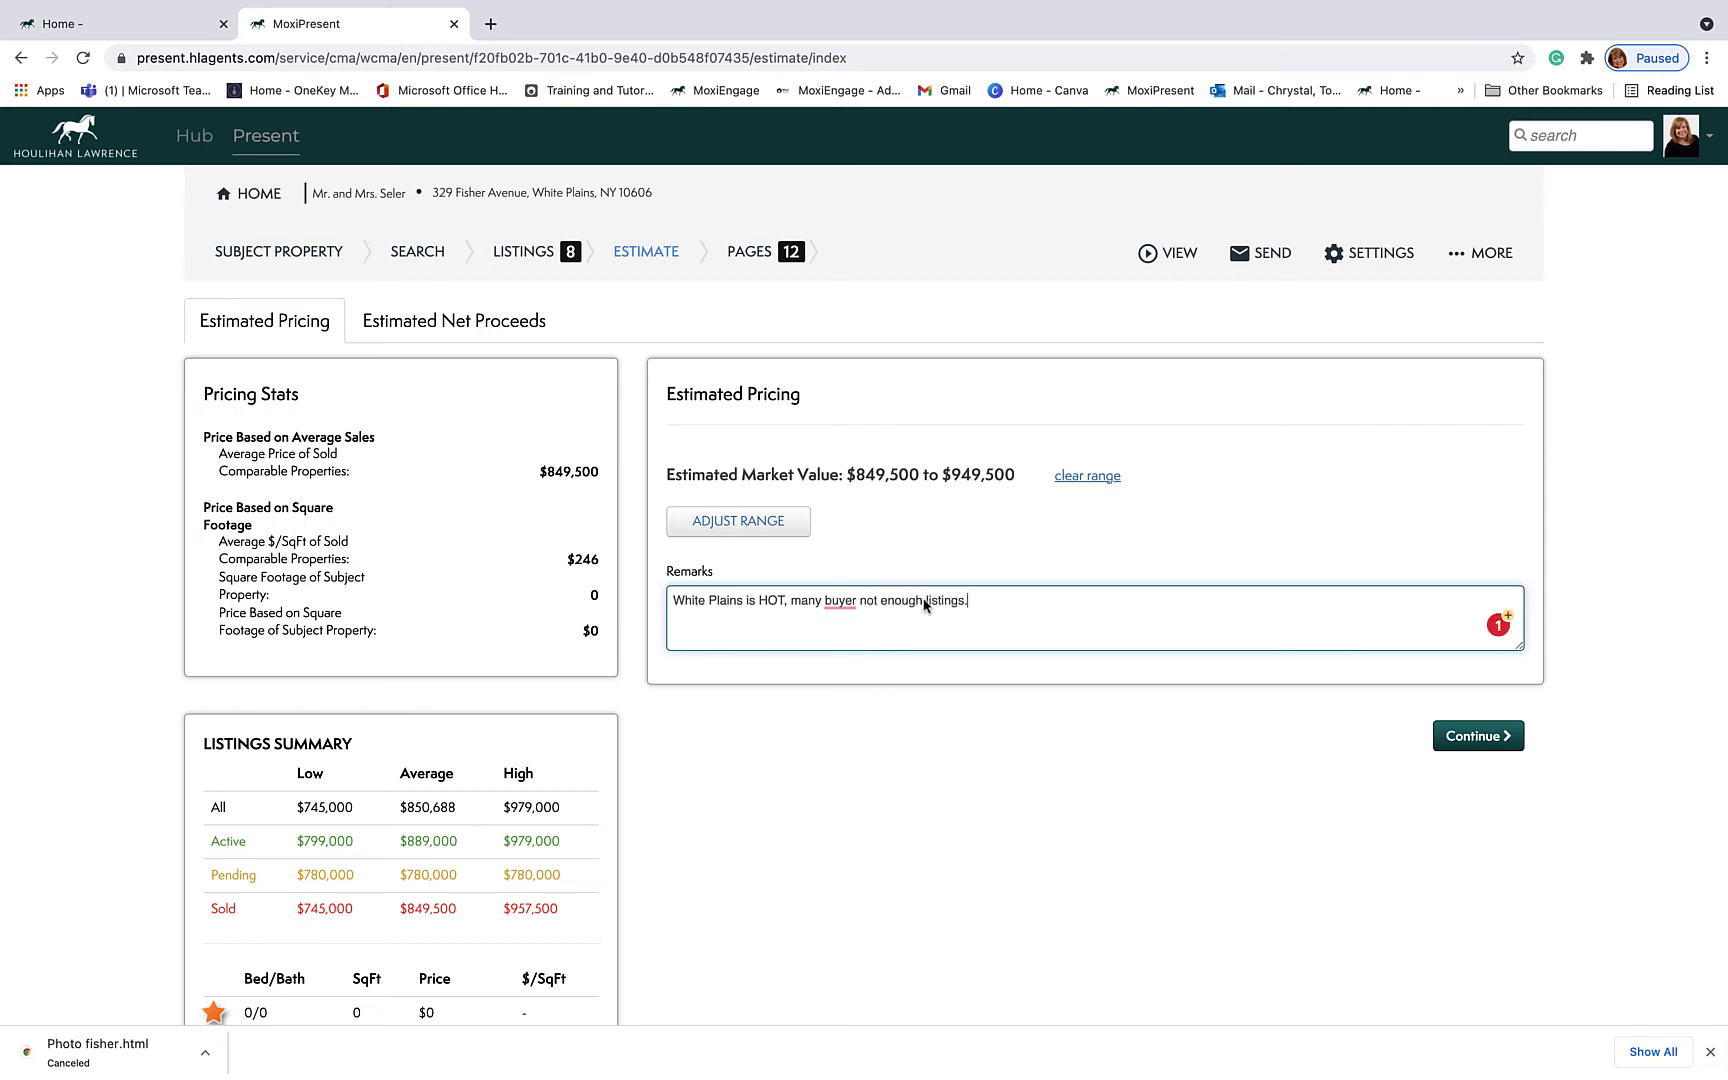
mouse_move(840, 604)
click(853, 645)
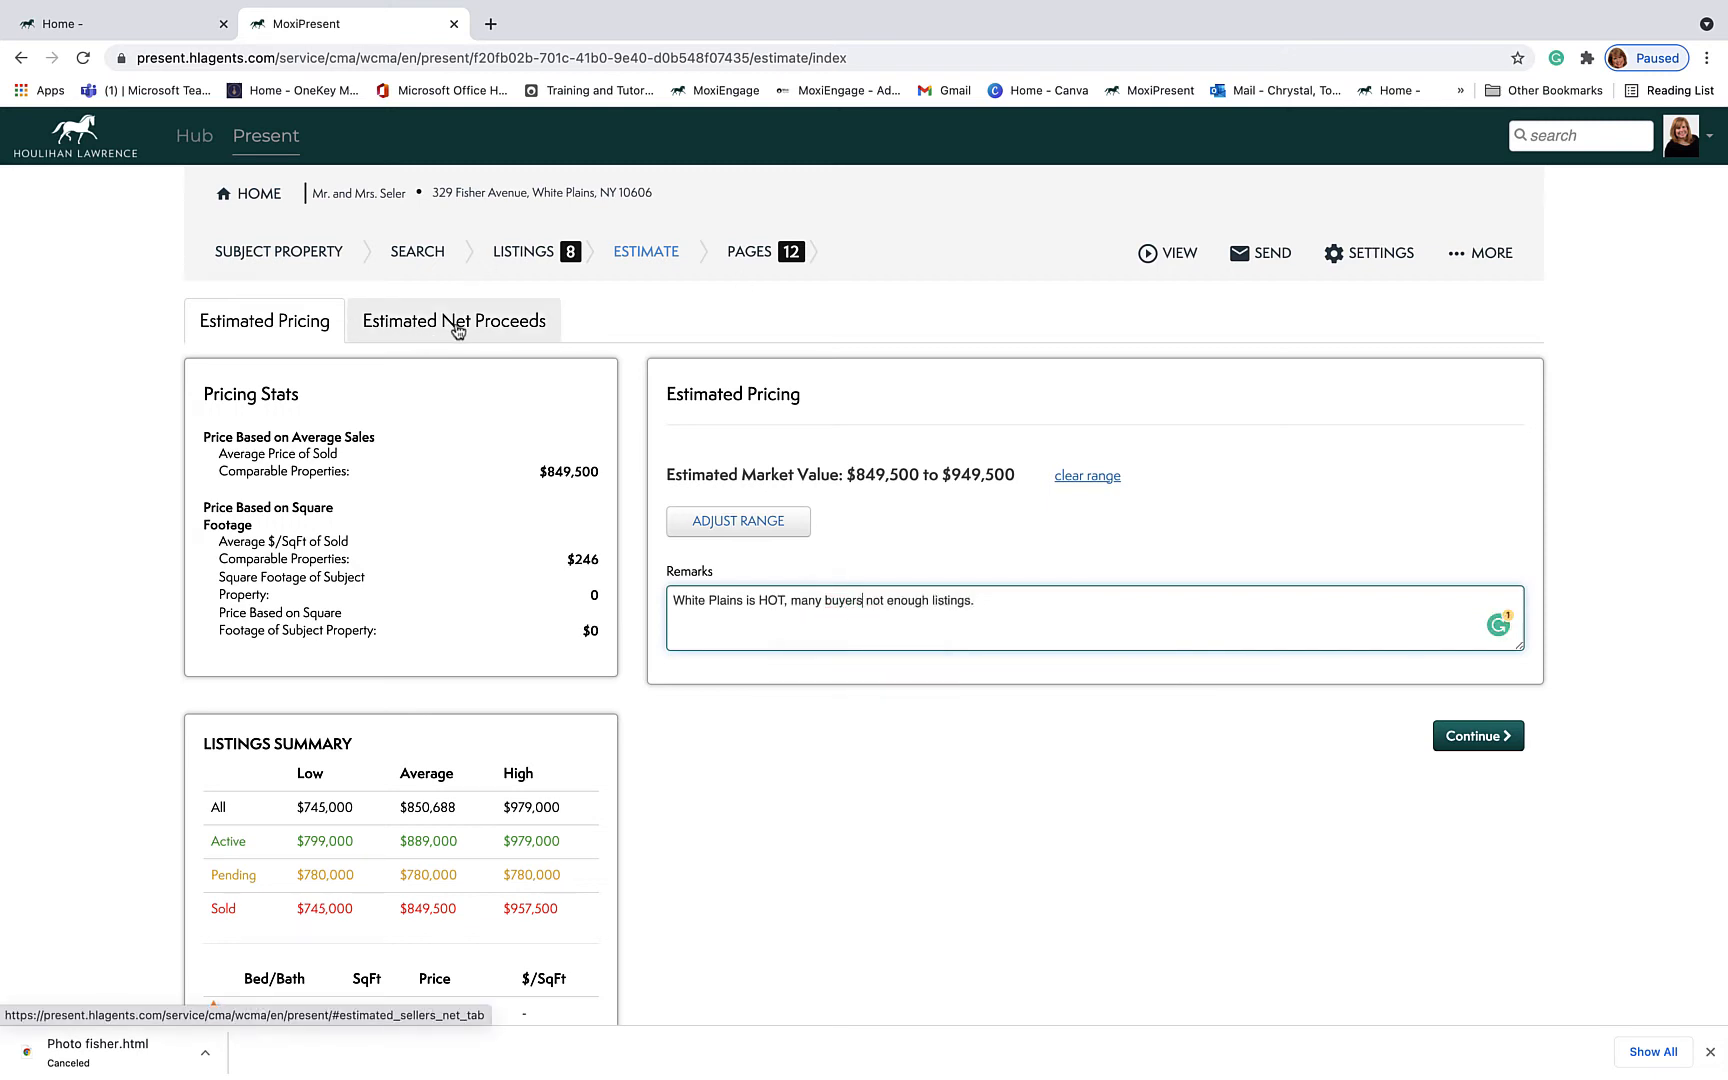
Step: Review the blank Estimated Net Proceeds form, then continue to the presentation Pages step
click(494, 327)
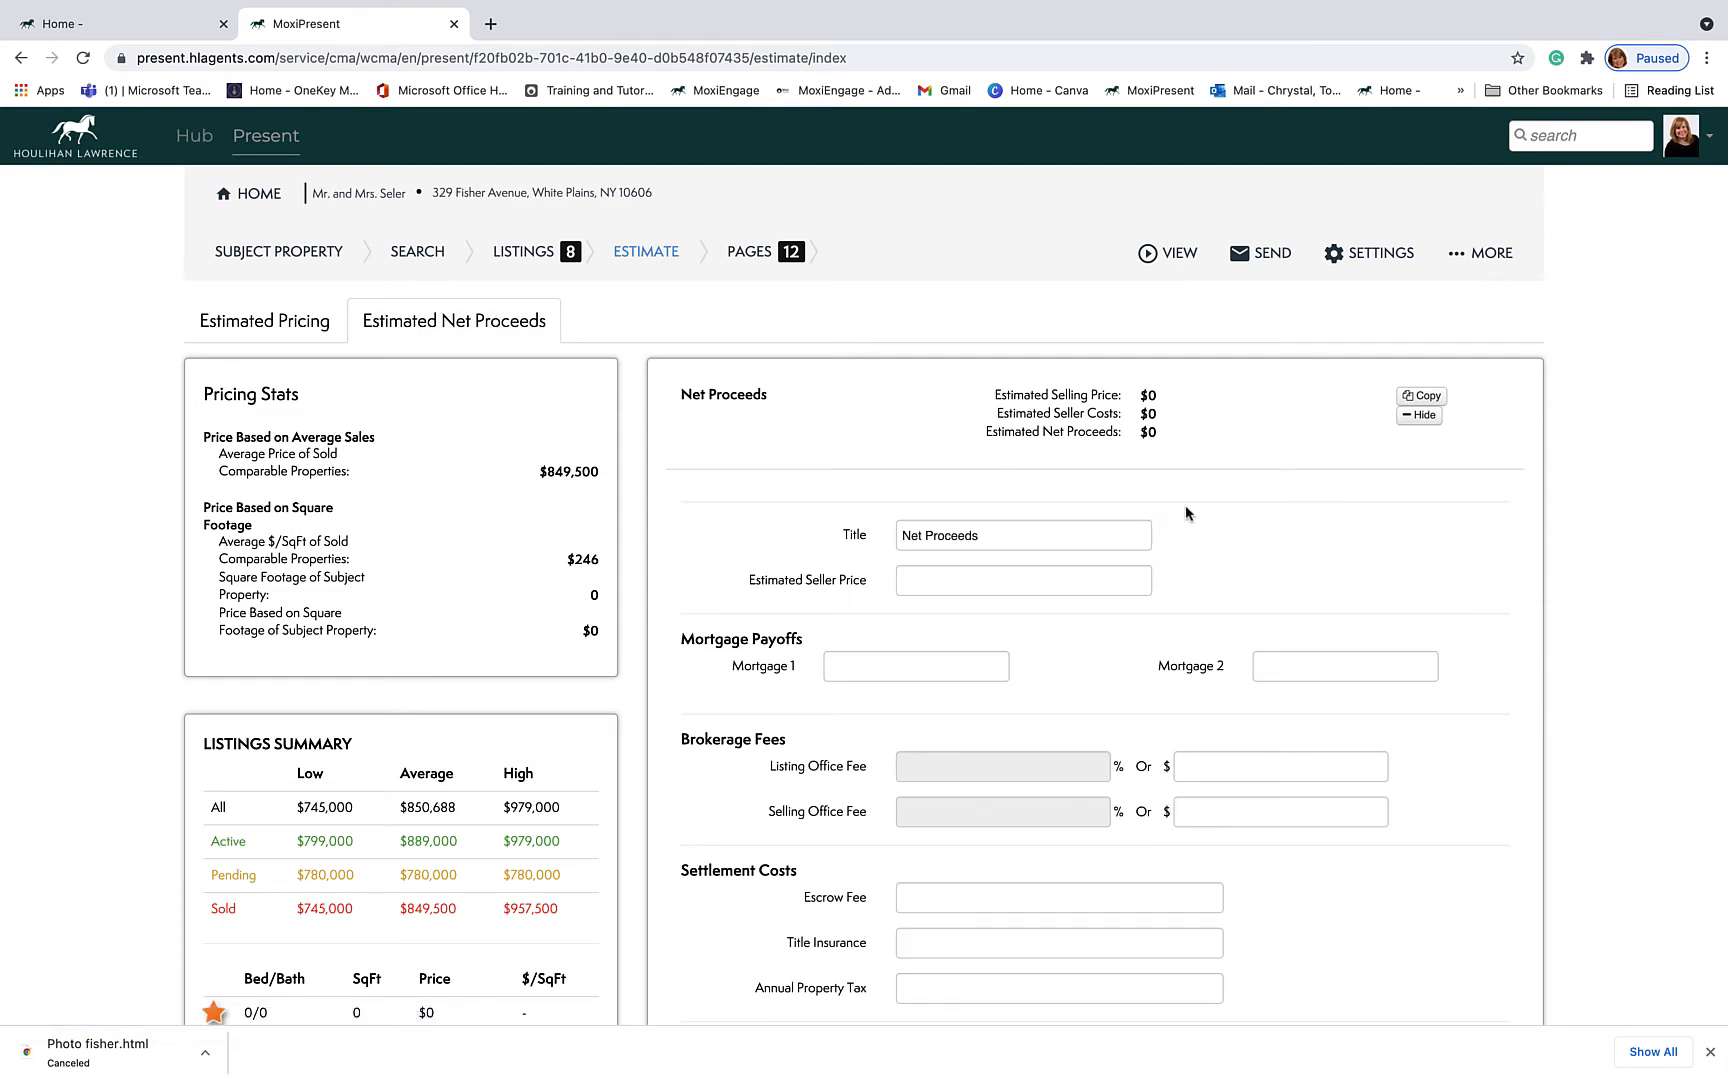
scroll(1307, 514, down, 2)
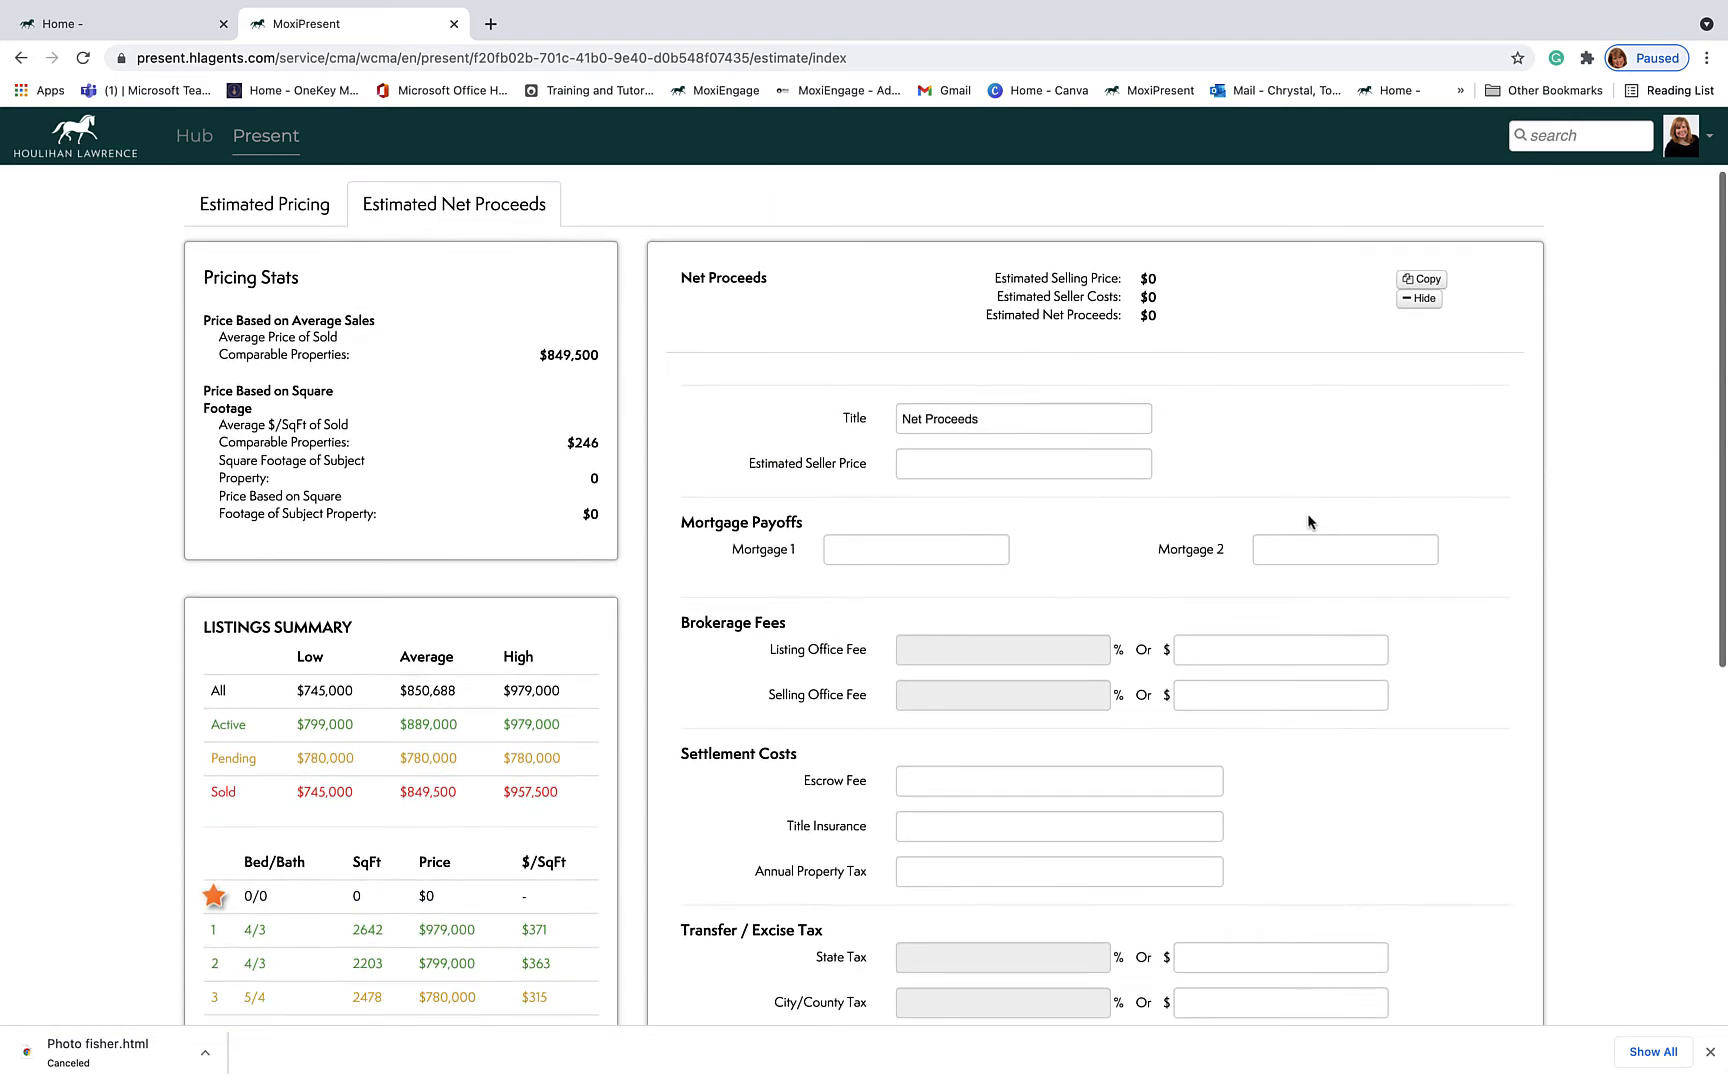
scroll(1307, 515, down, 2)
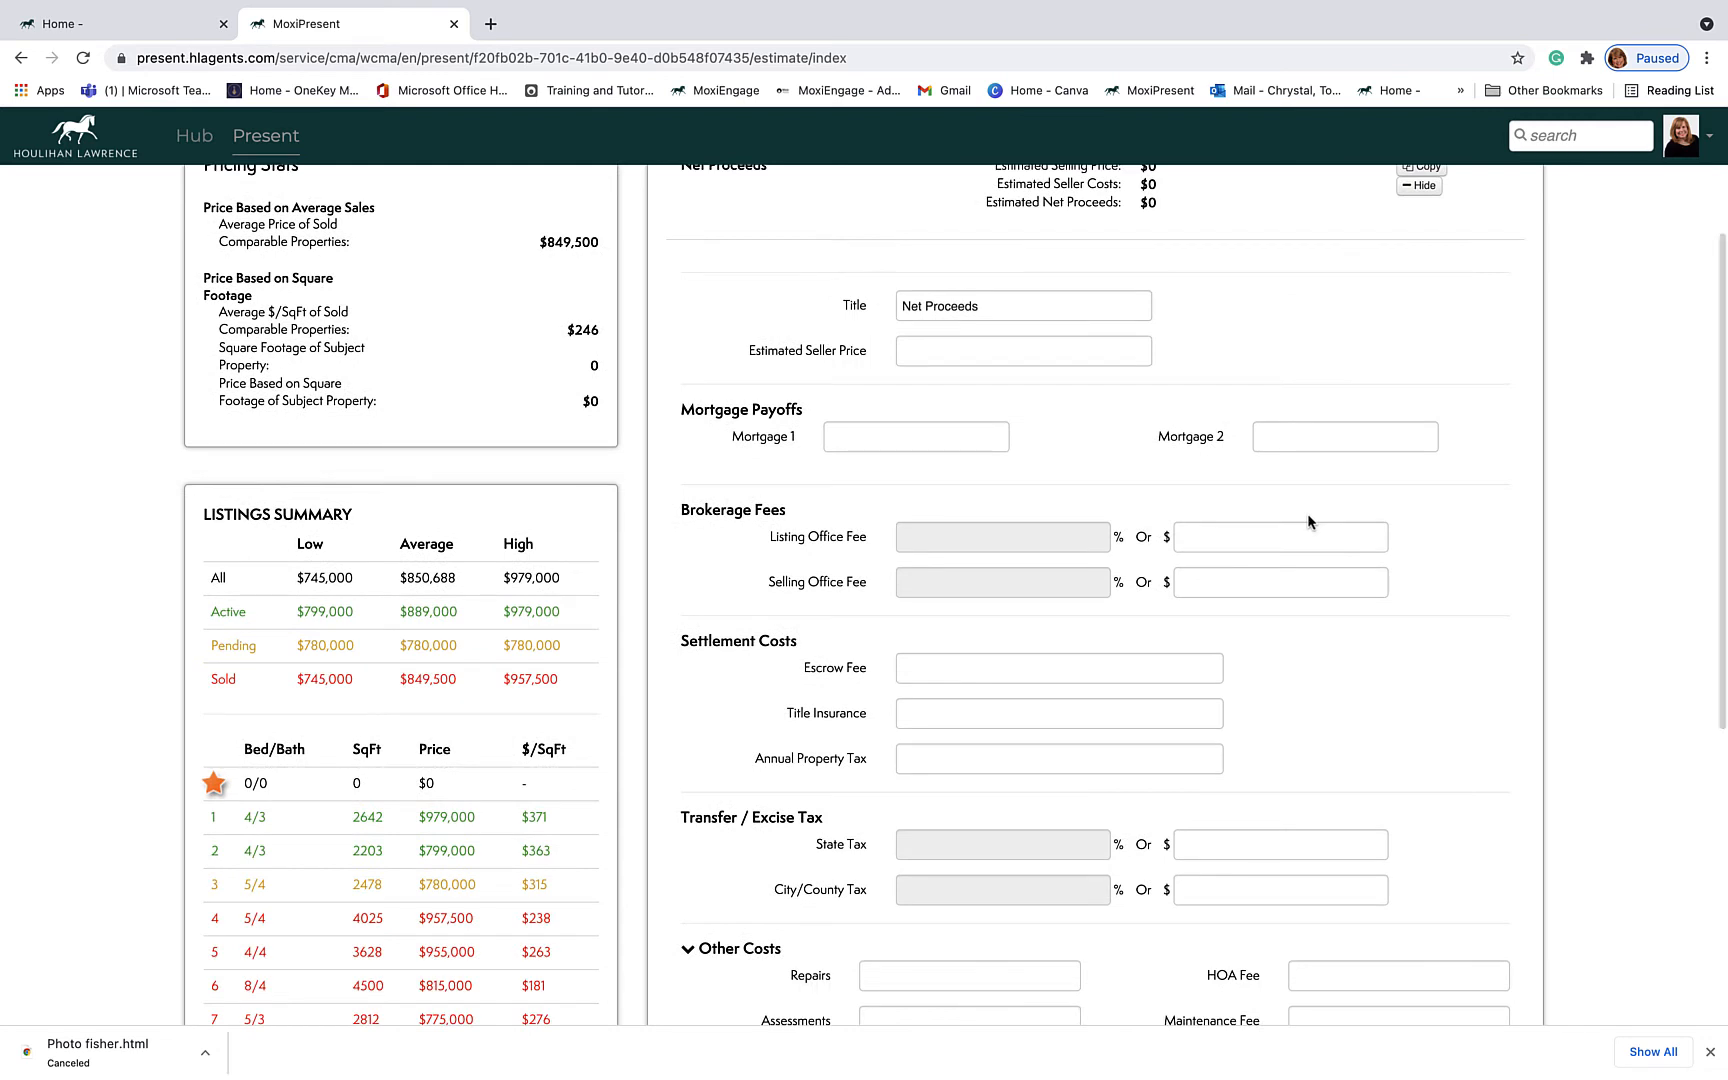
scroll(1307, 513, down, 1)
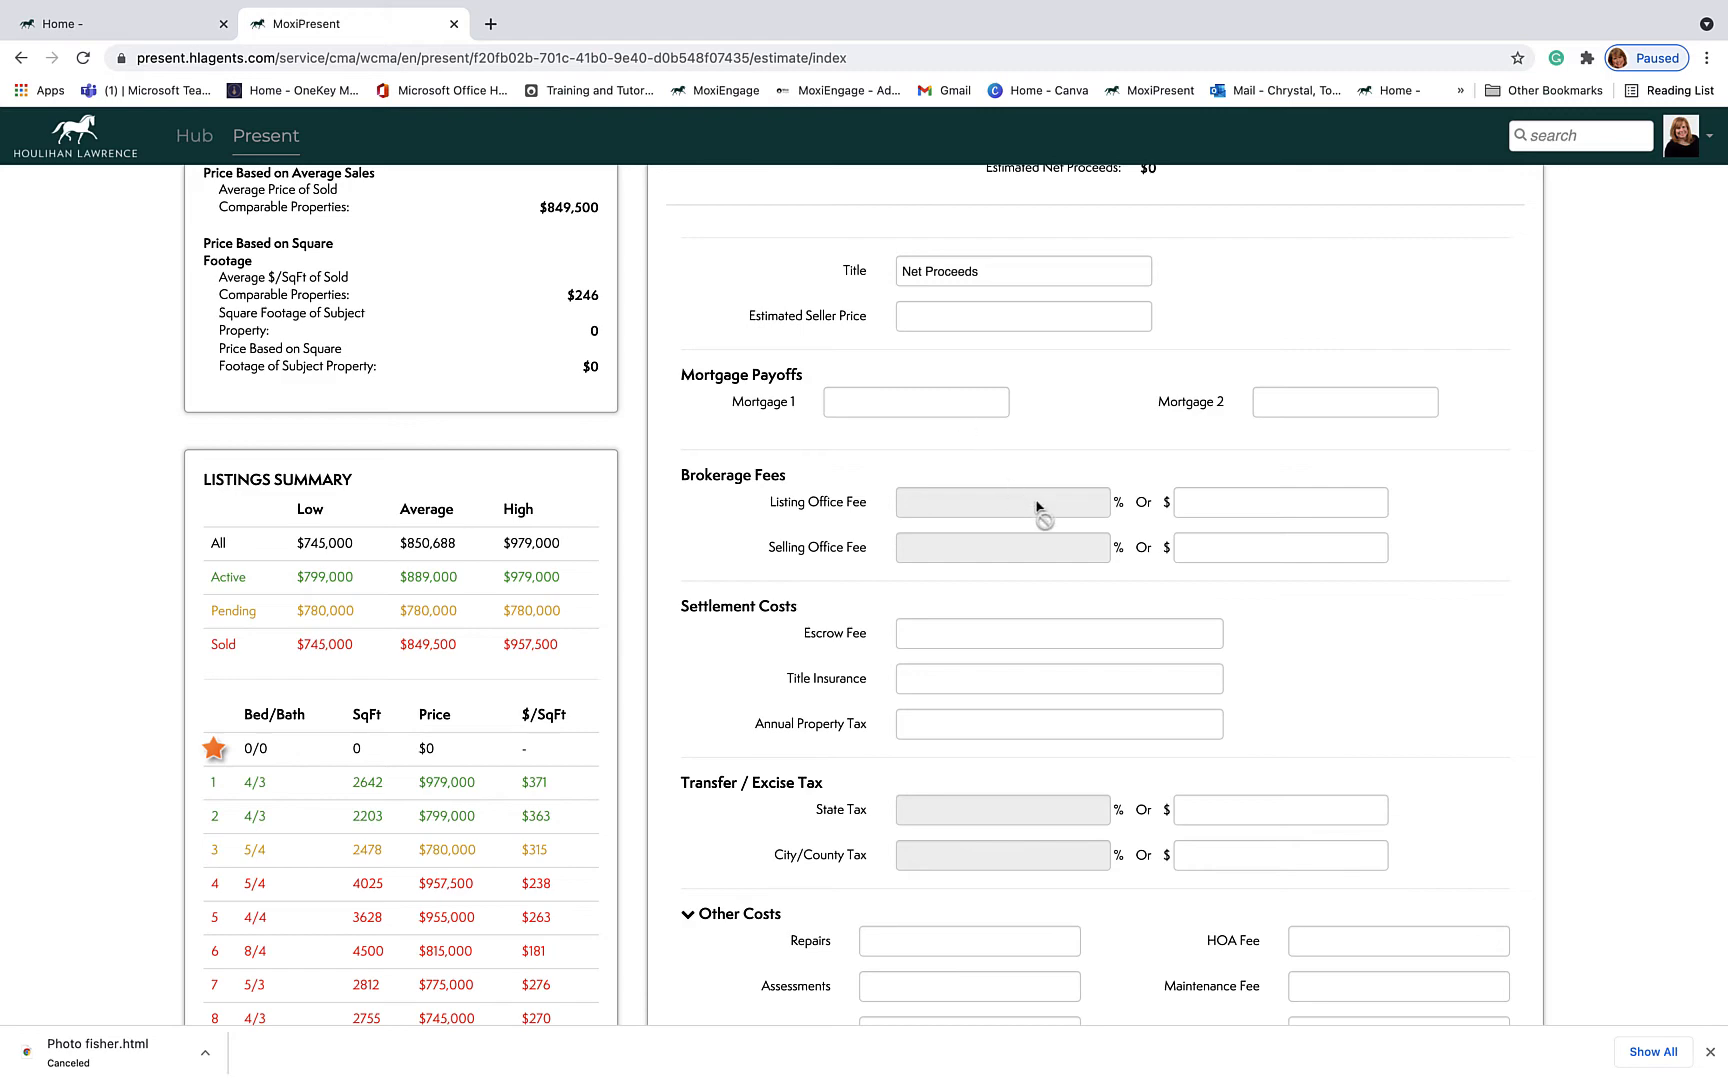
scroll(1032, 509, down, 5)
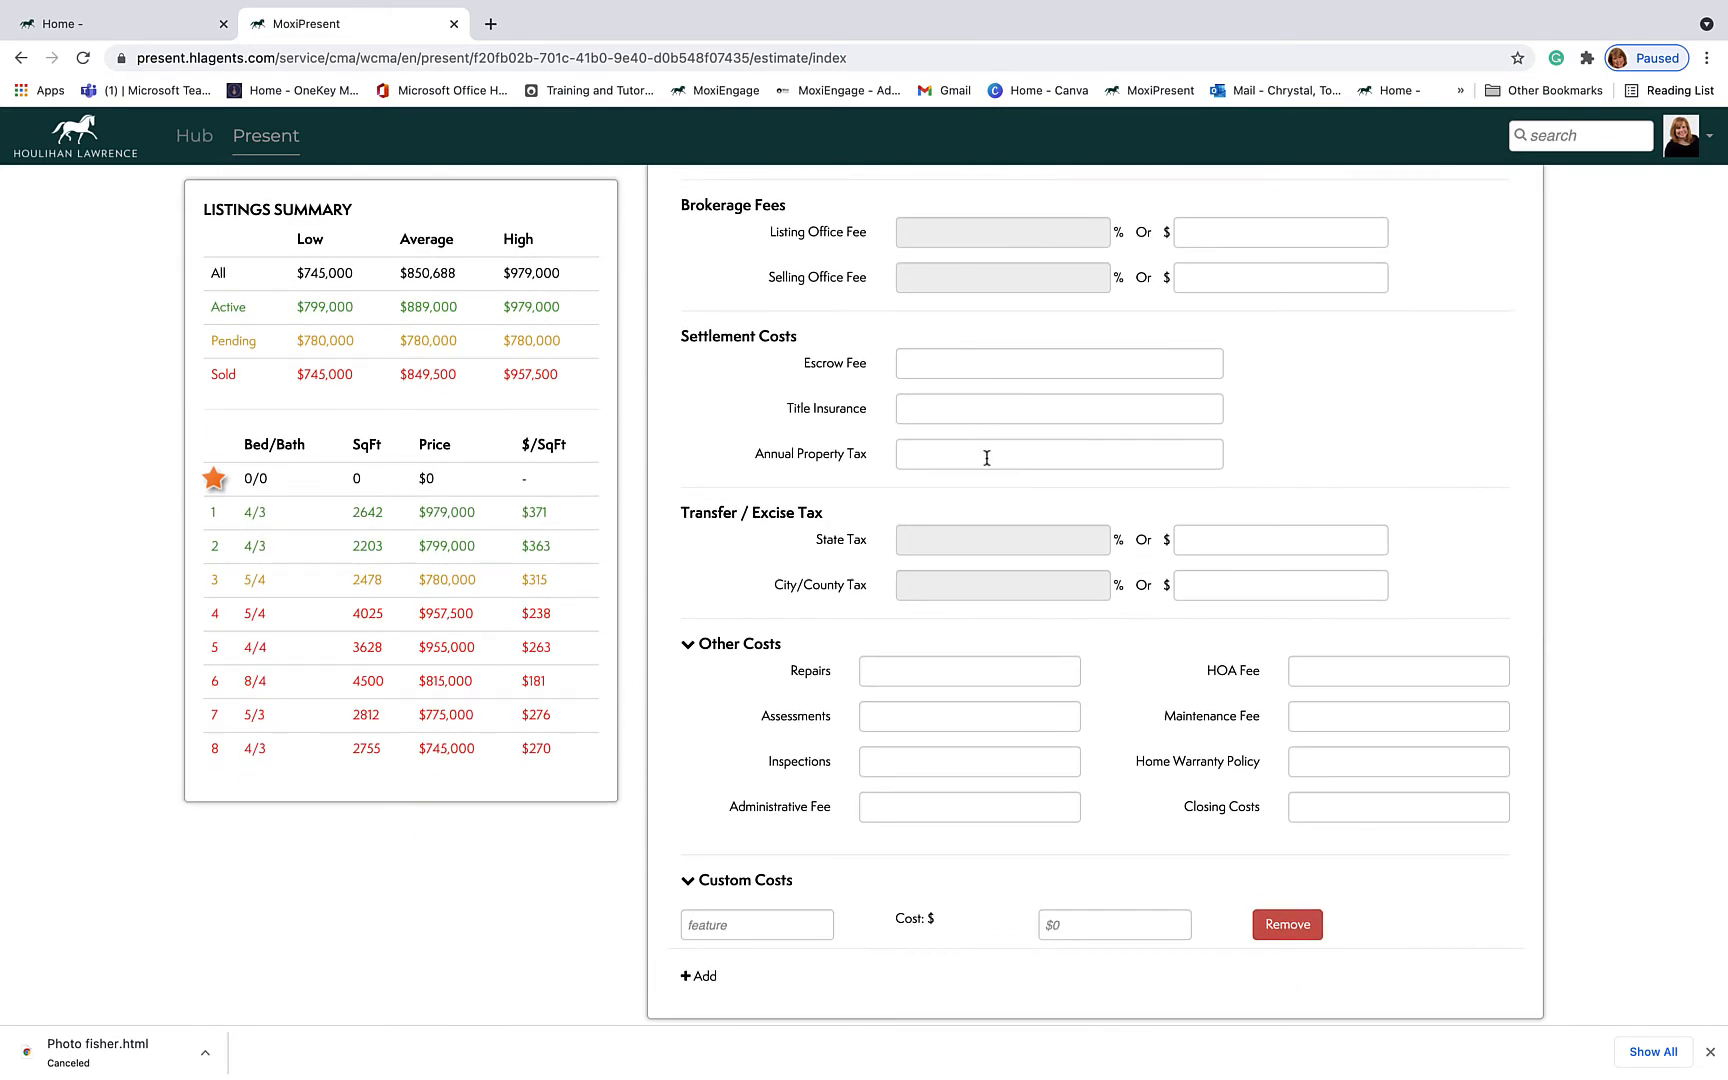
scroll(984, 458, down, 2)
scroll(986, 455, down, 2)
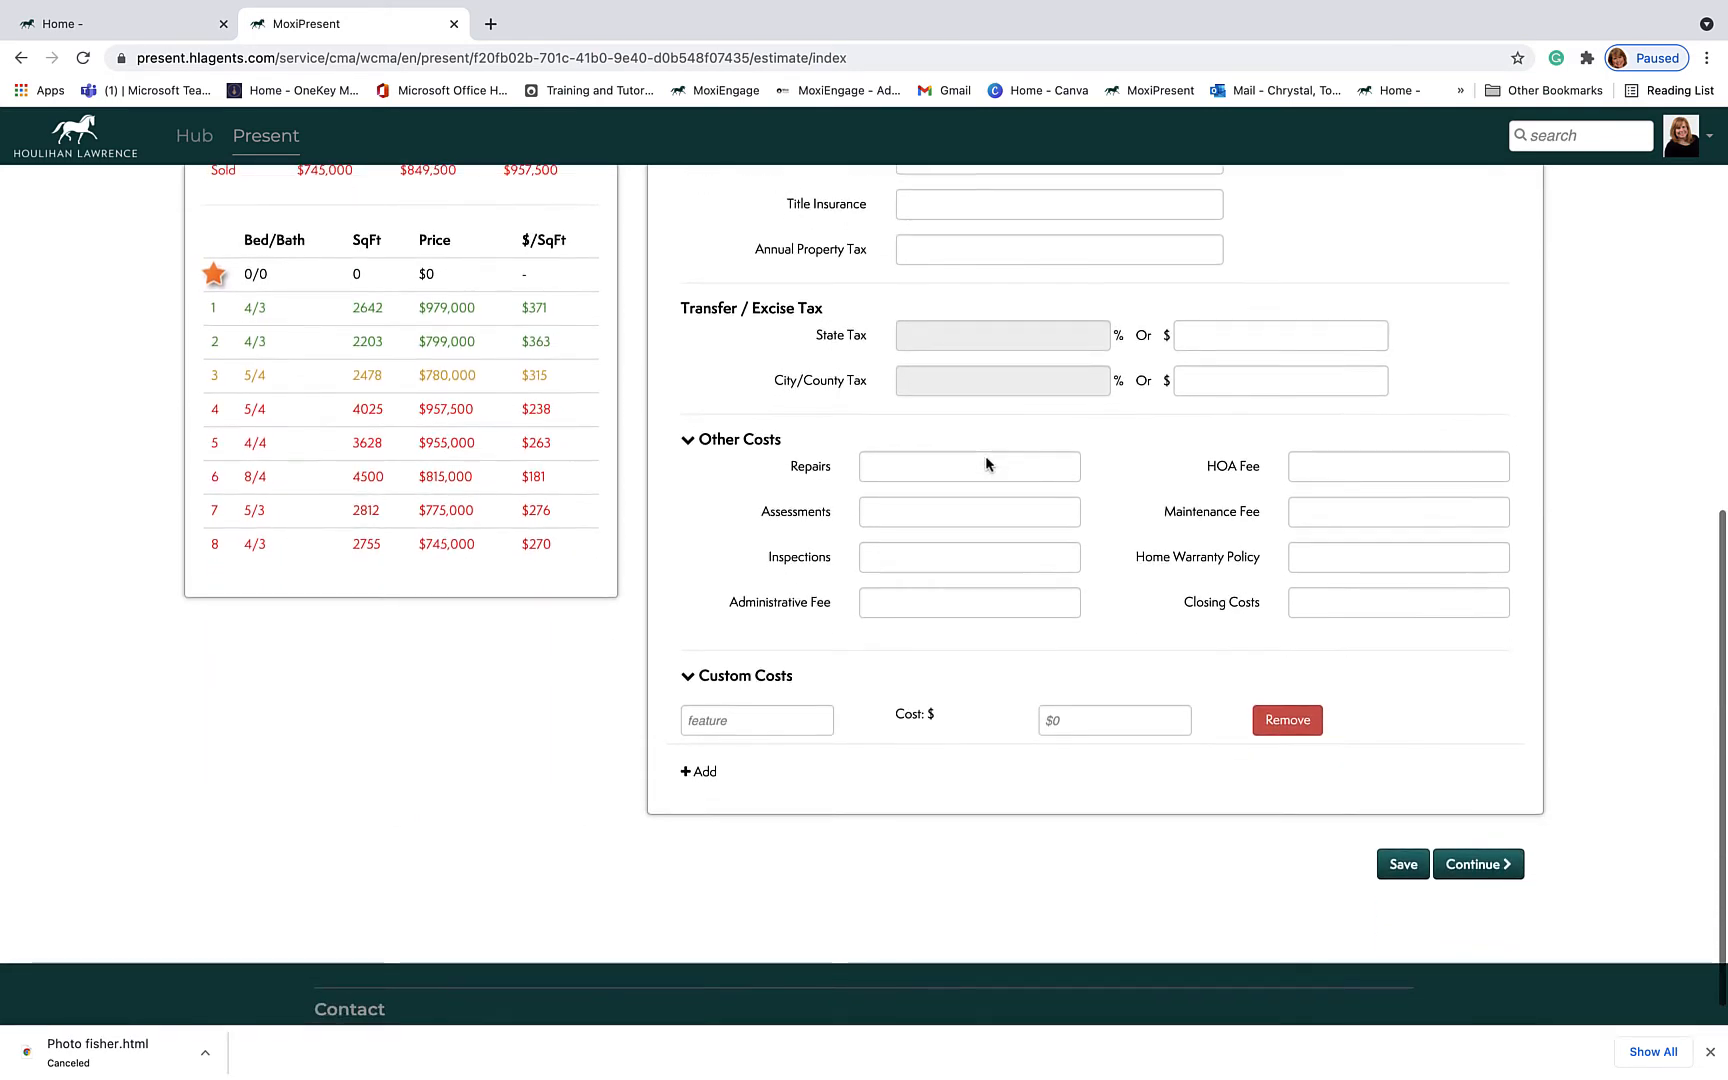
scroll(986, 458, up, 14)
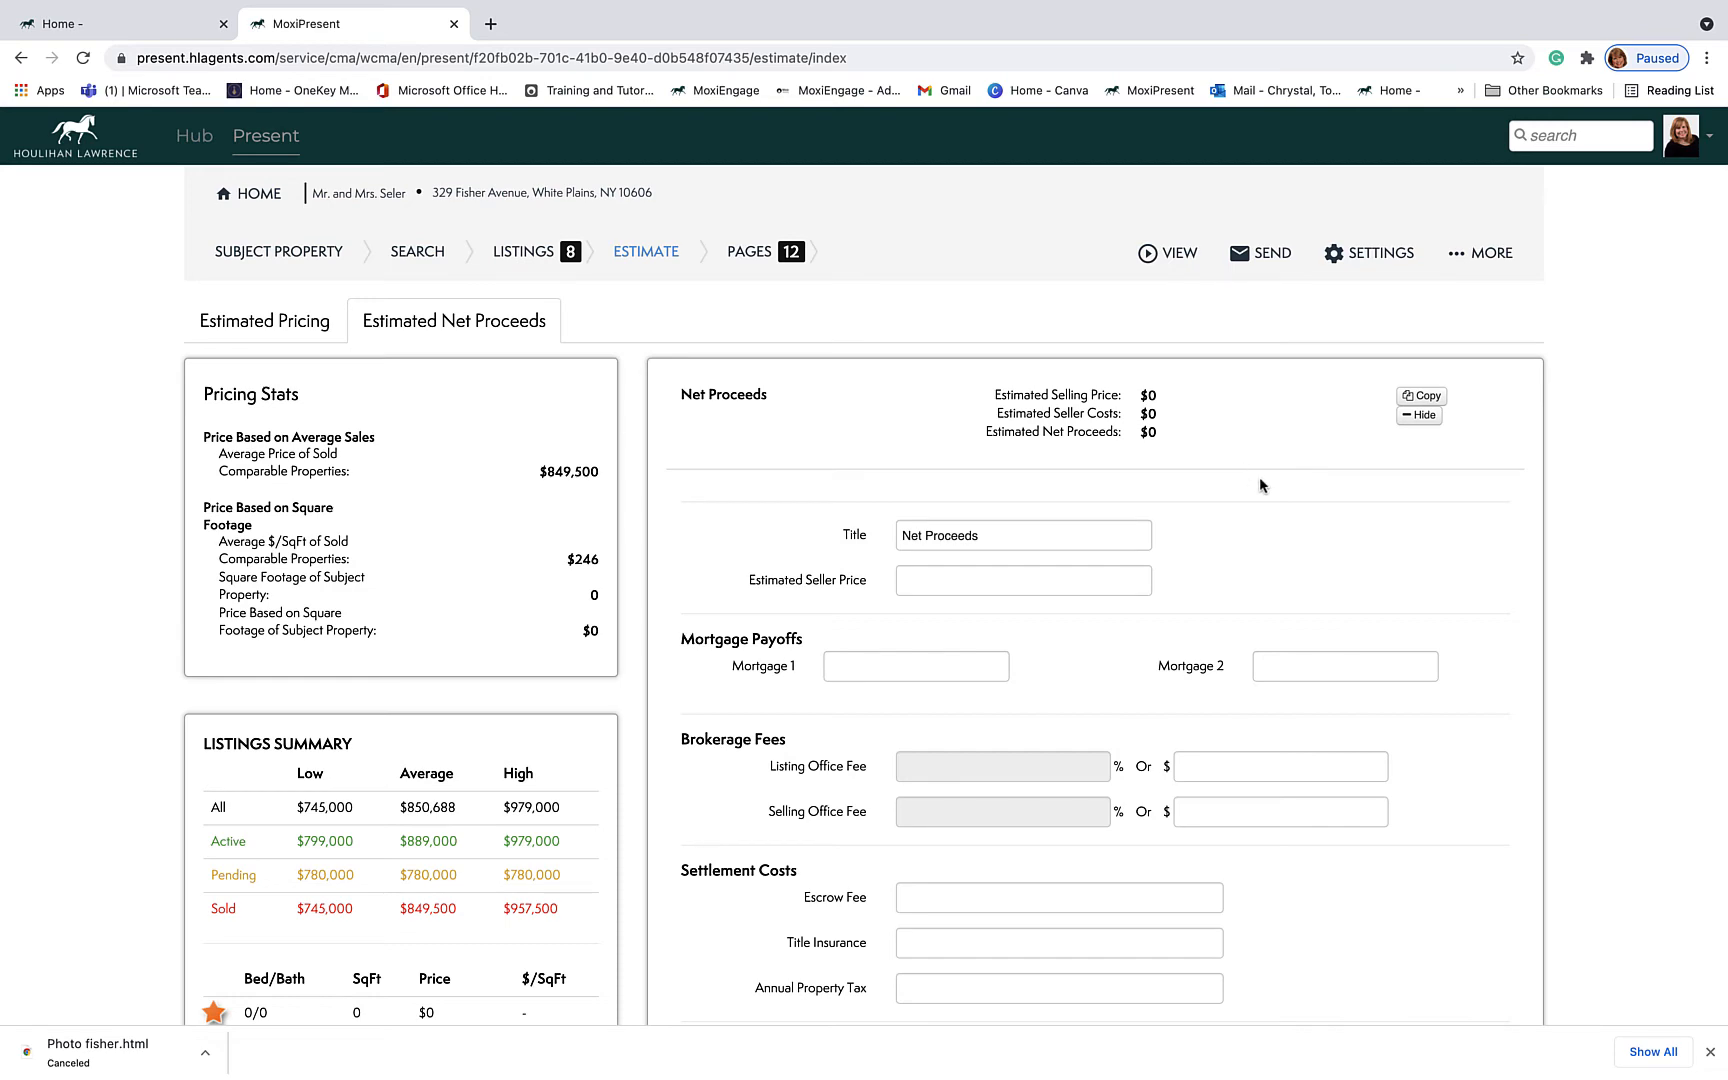
scroll(1260, 479, down, 14)
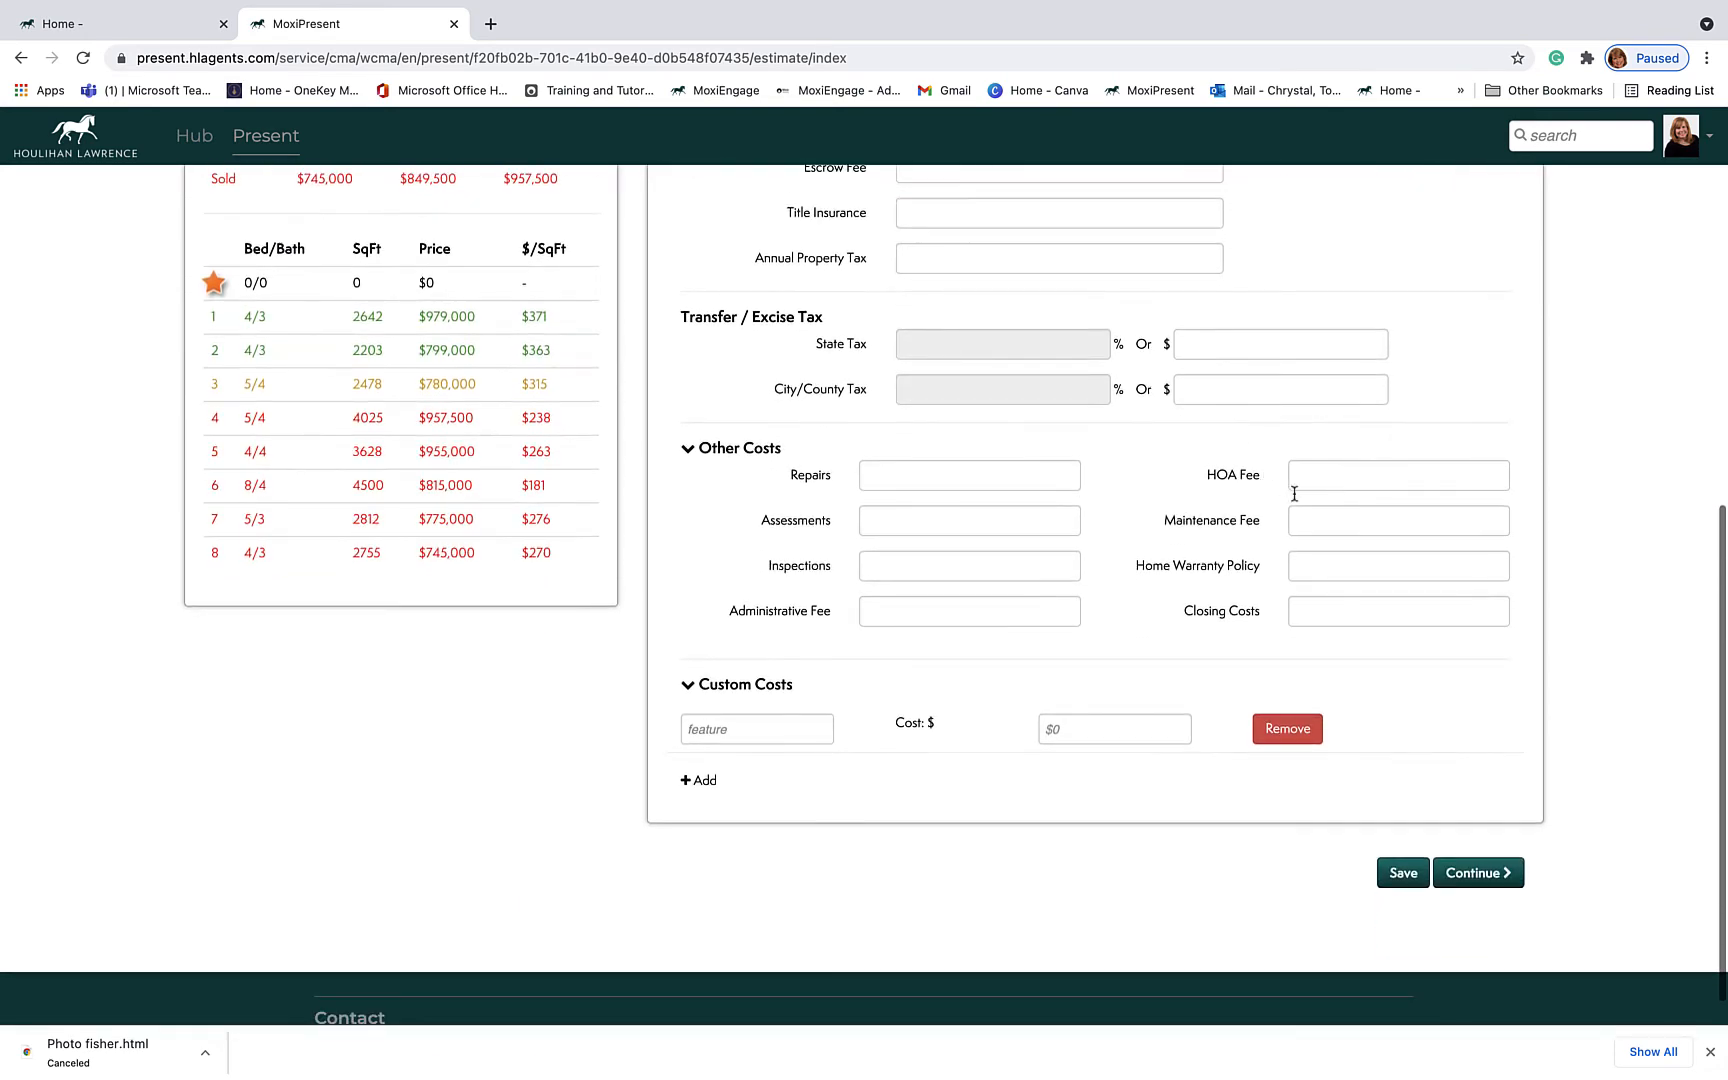
click(1462, 872)
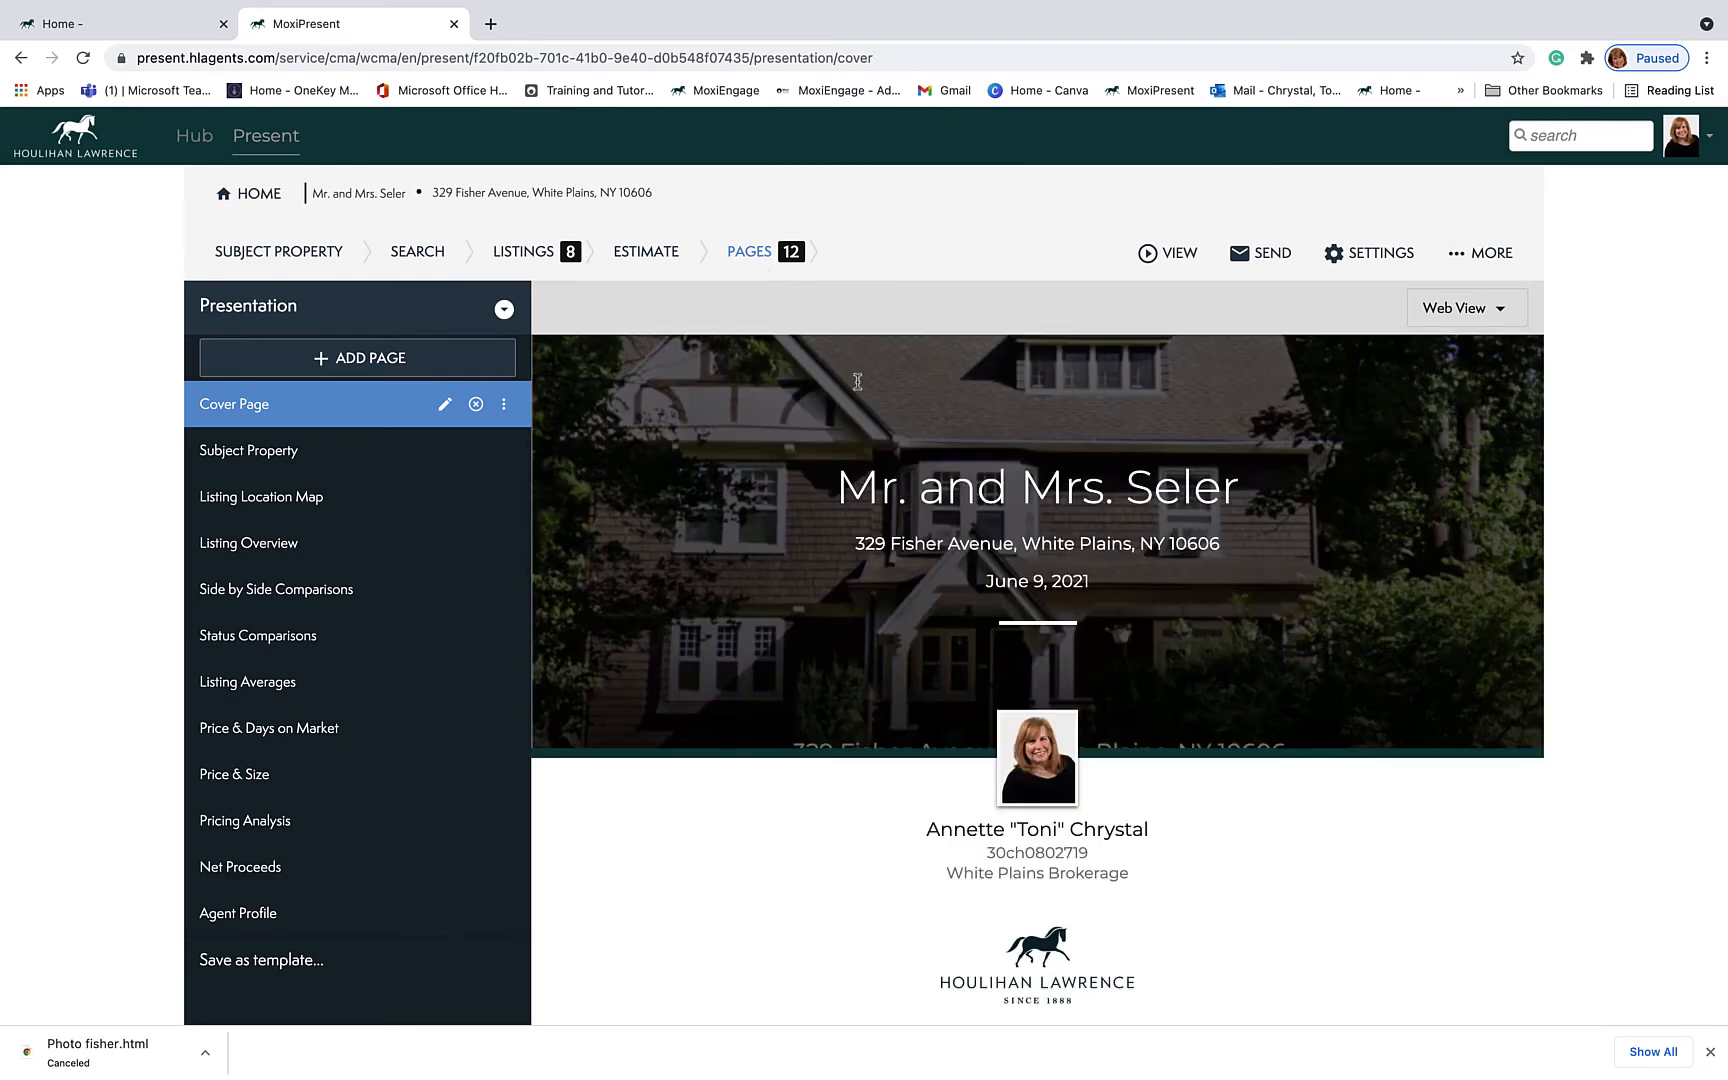
Step: Preview the Subject Property, Listing Location Map and Listing Overview pages
click(265, 459)
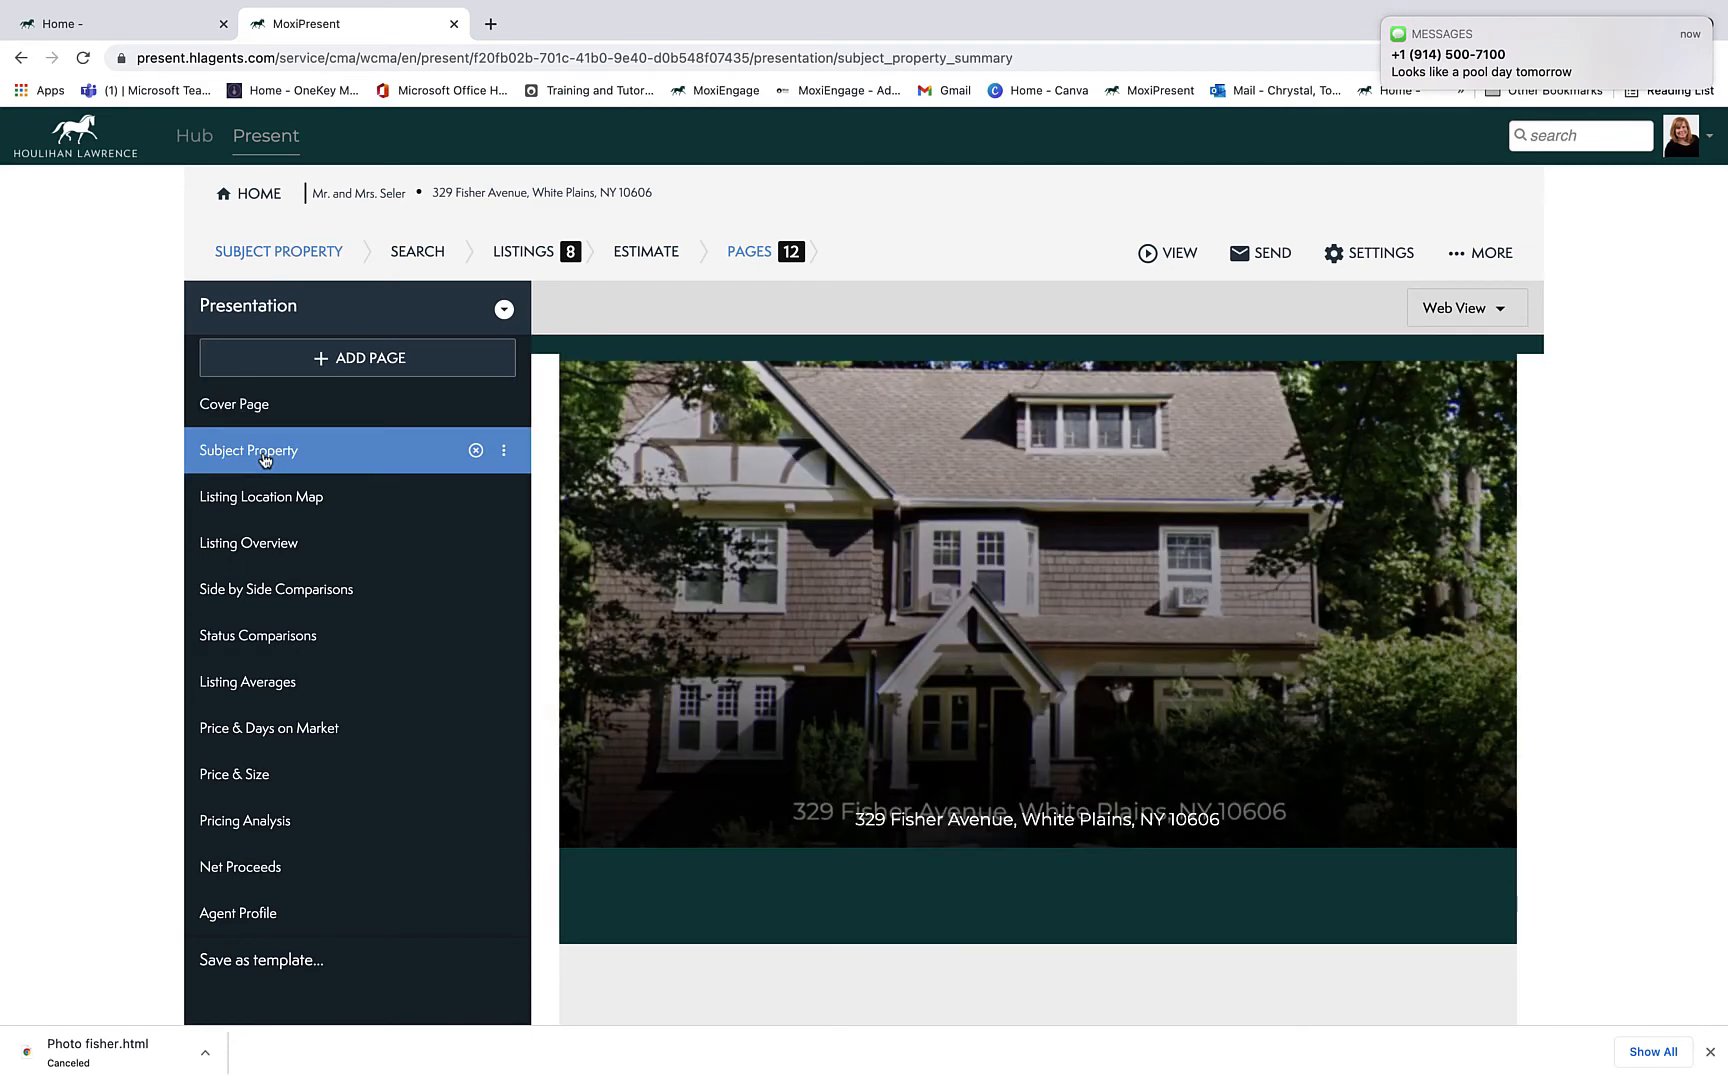
click(271, 505)
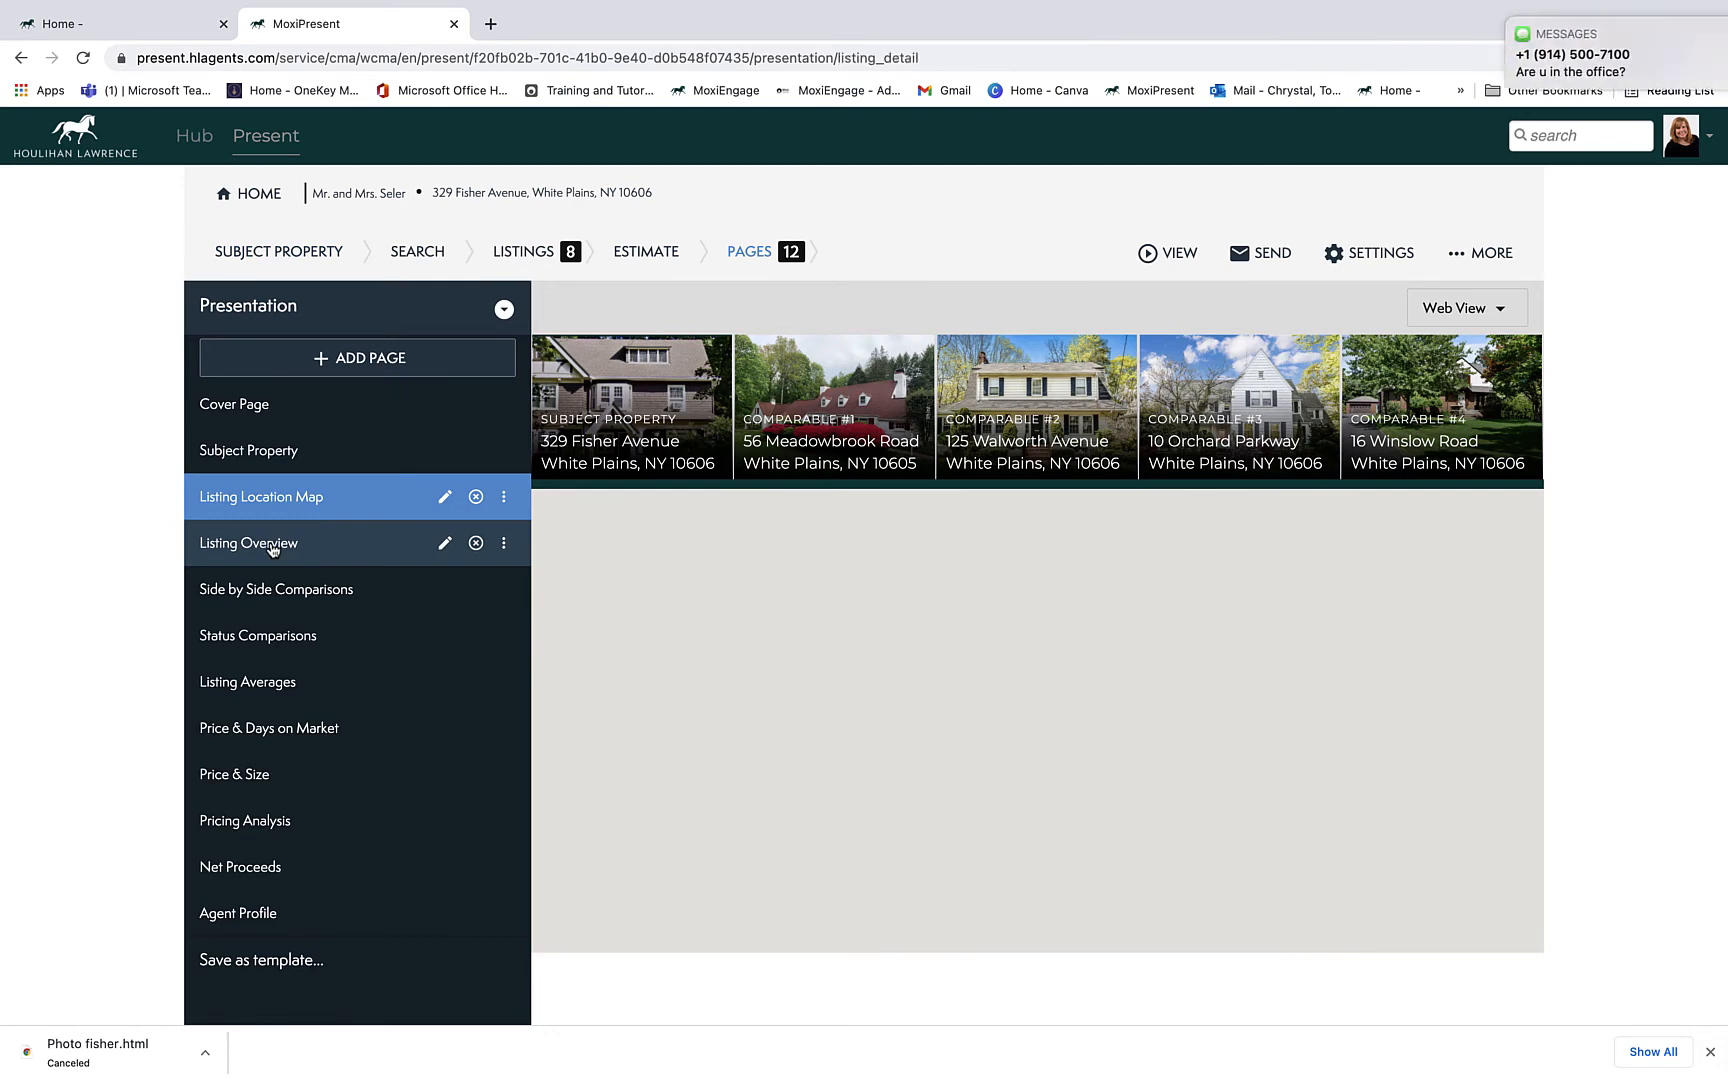
click(271, 546)
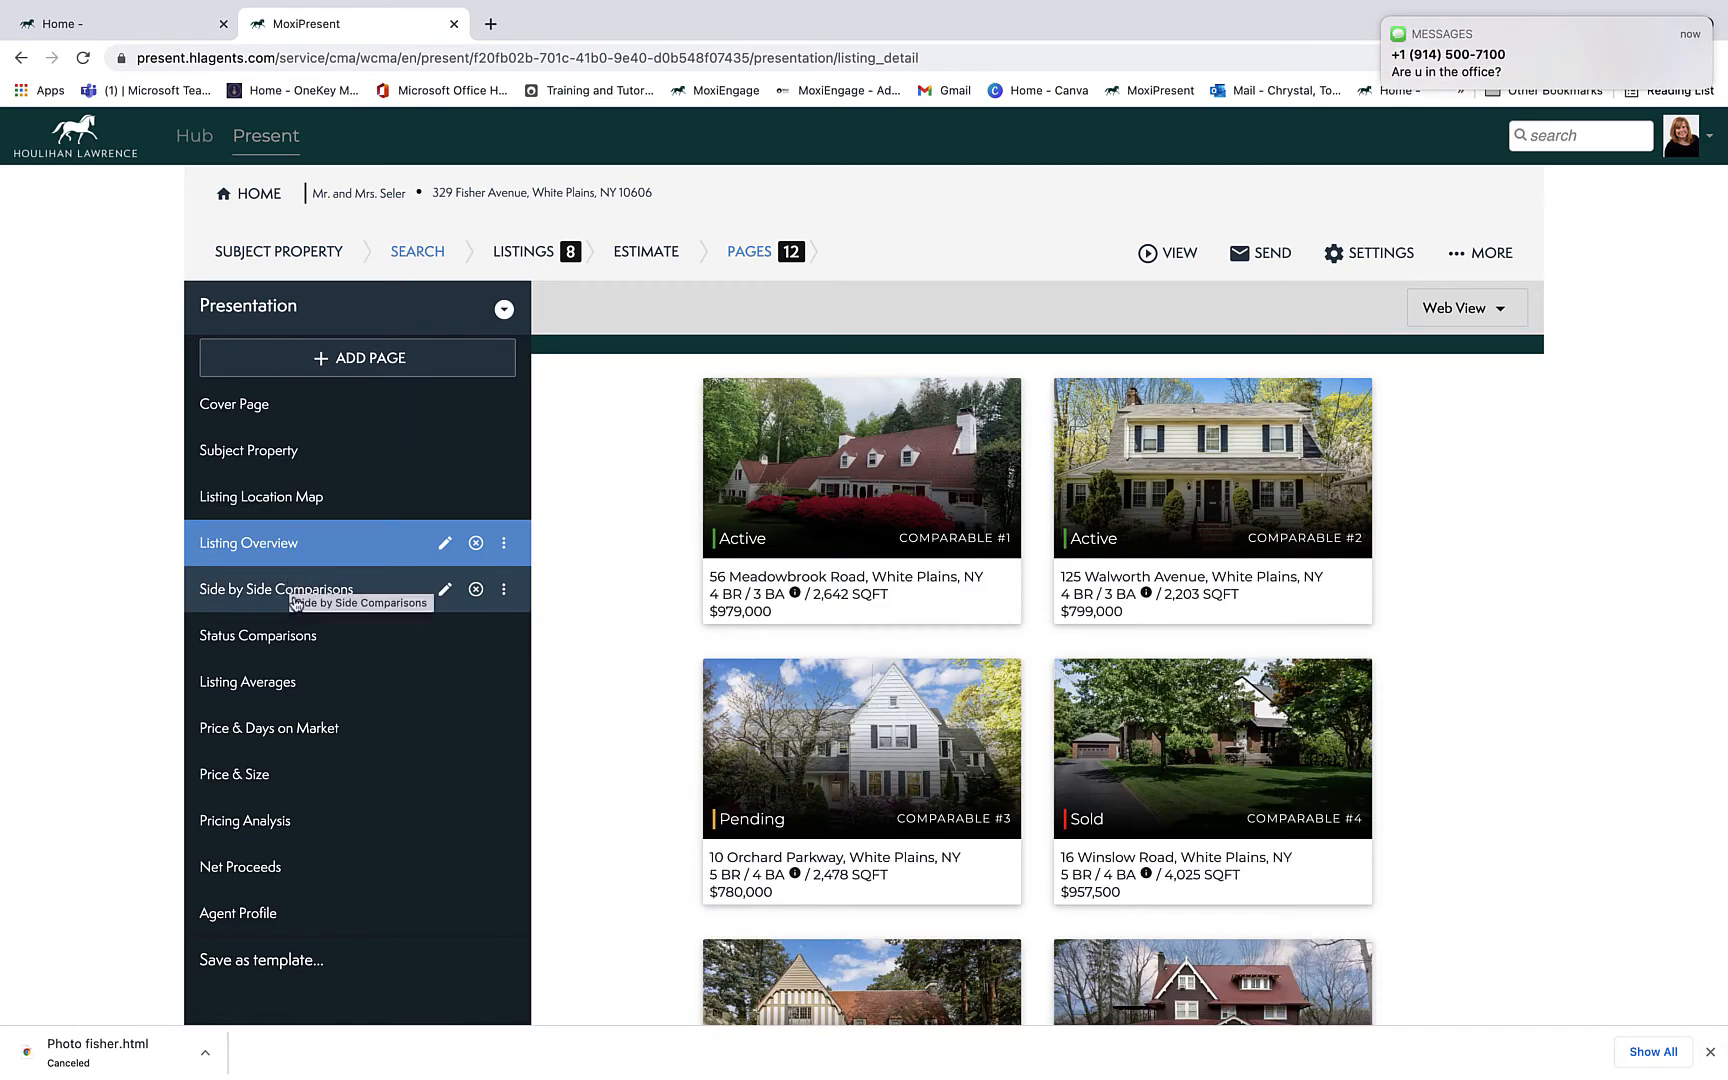
Step: Page through Side by Side Comparisons, Status Comparisons, Listing Averages and Price & Days on Market to the Price & Size chart, inspecting its points
click(295, 600)
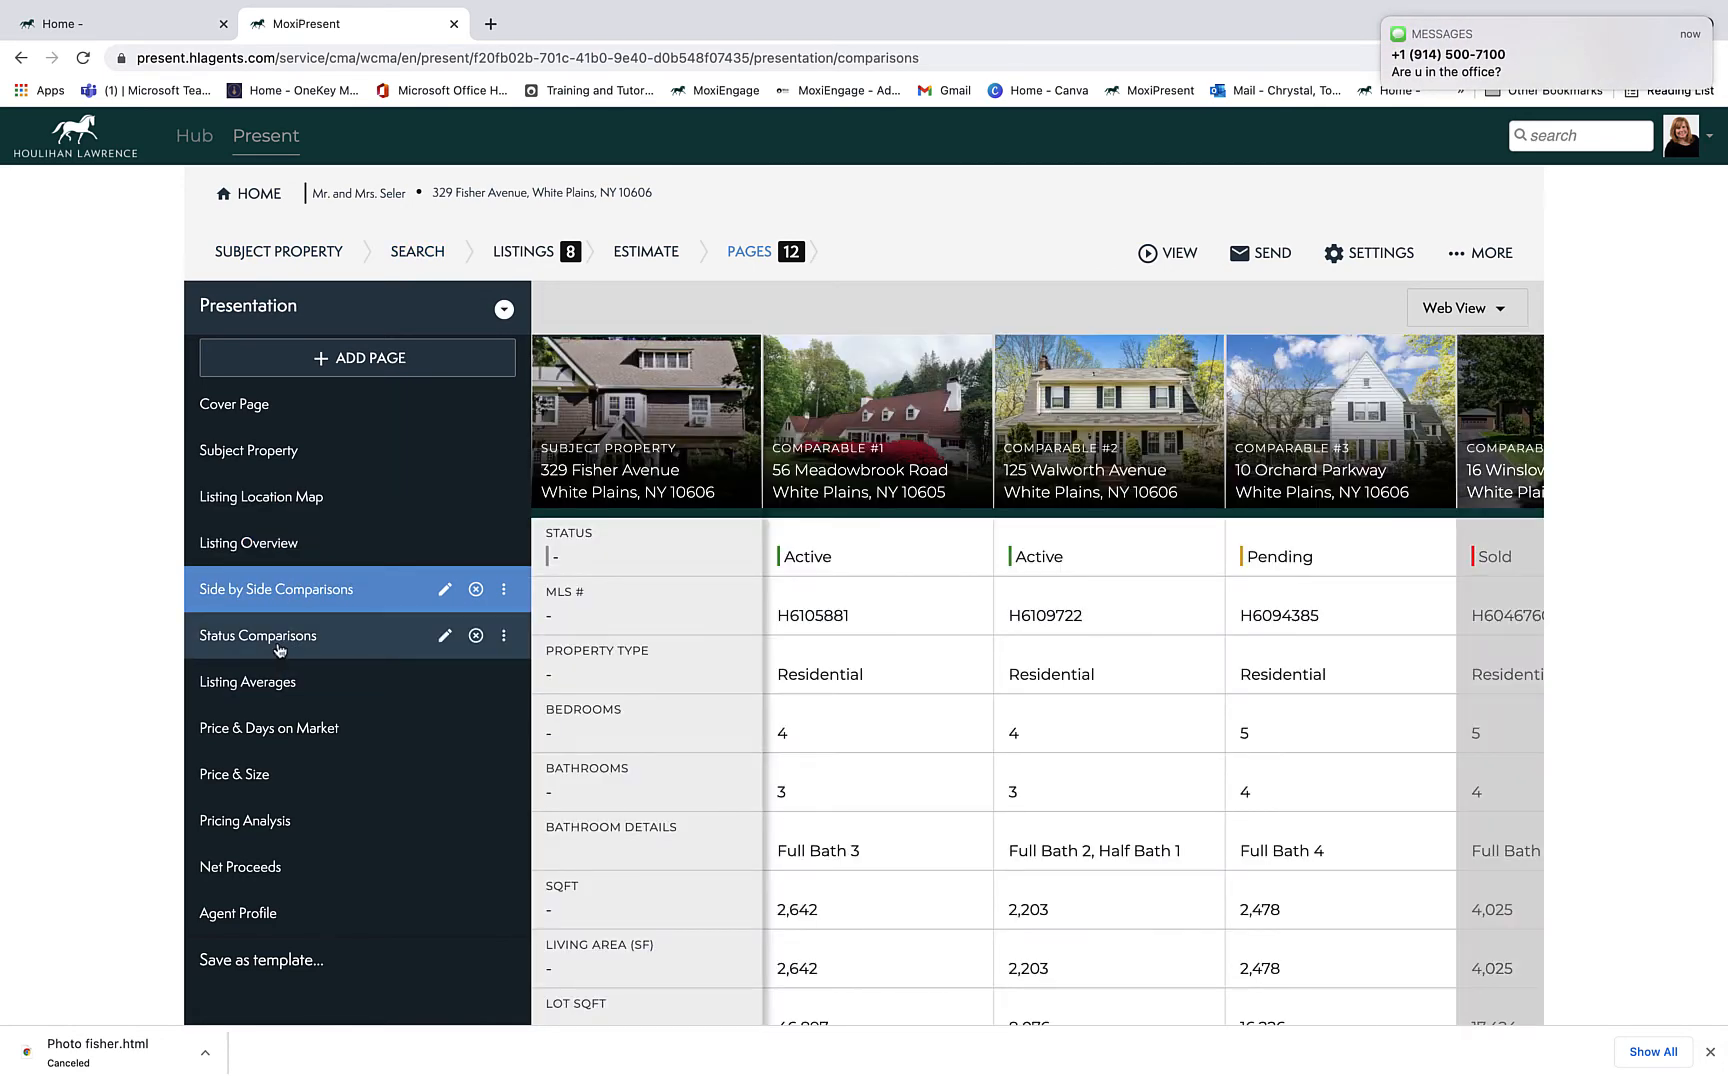
click(278, 652)
click(280, 694)
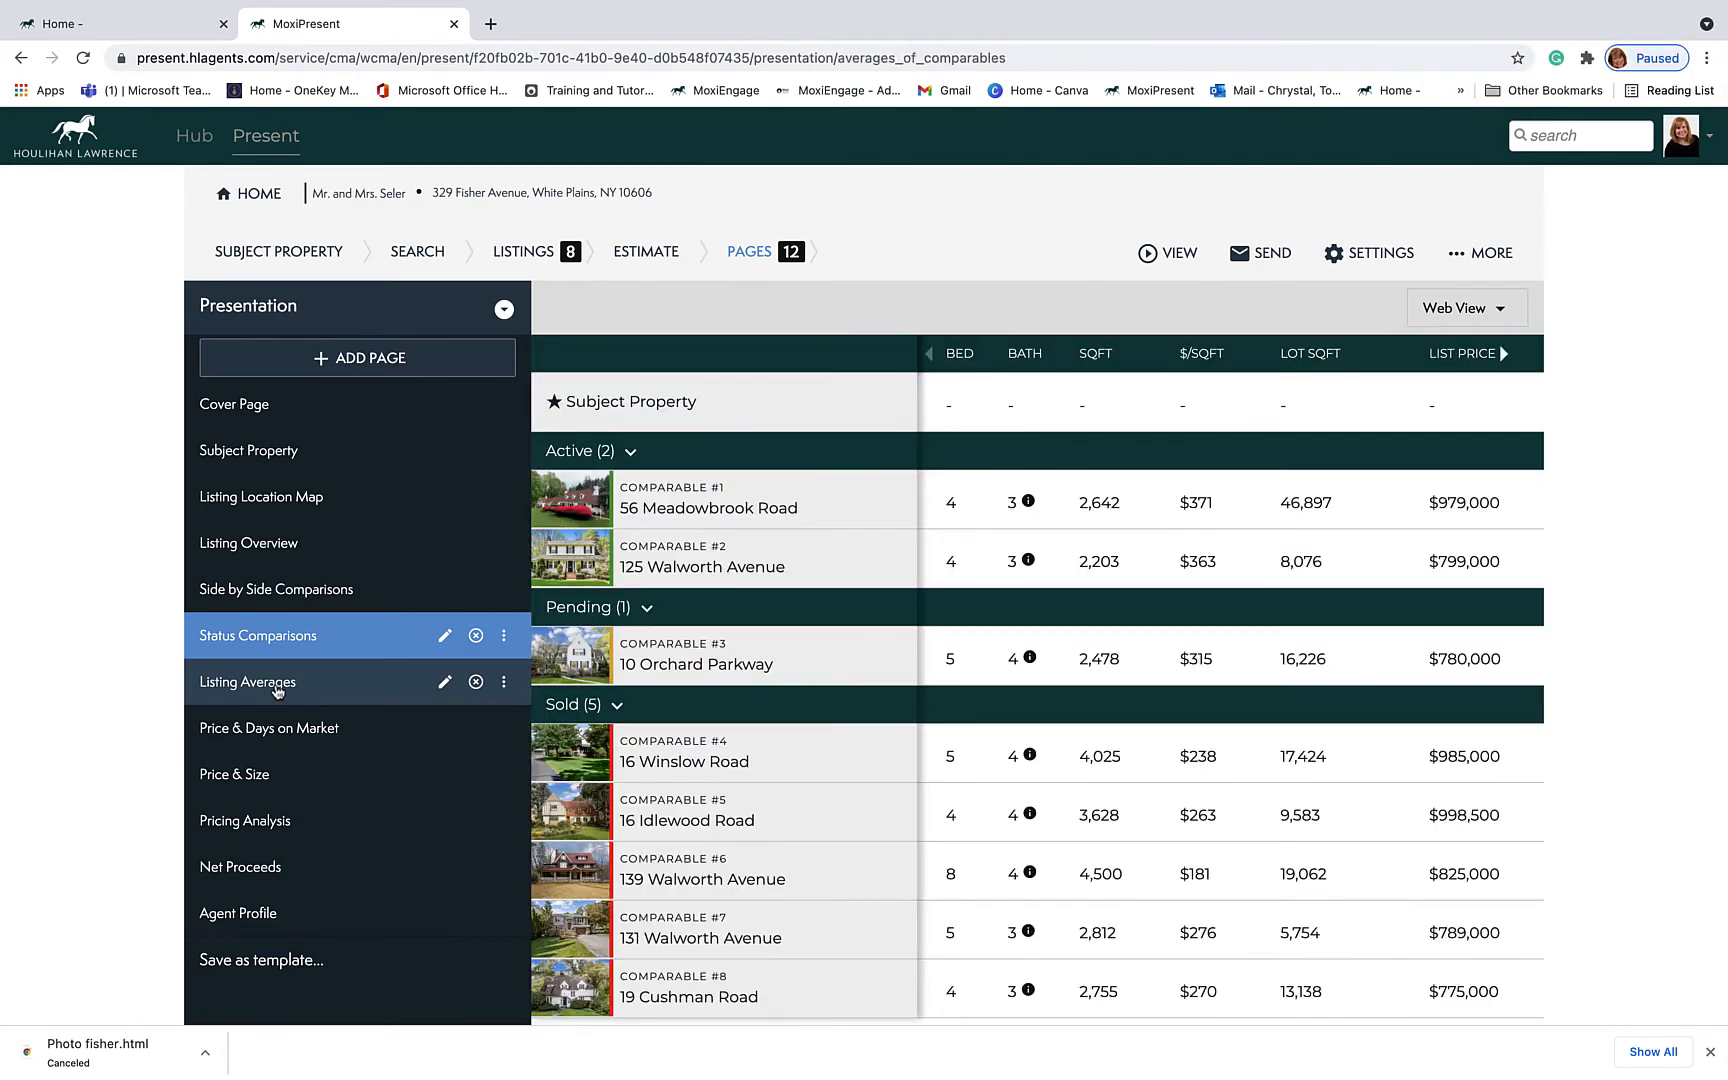
click(300, 736)
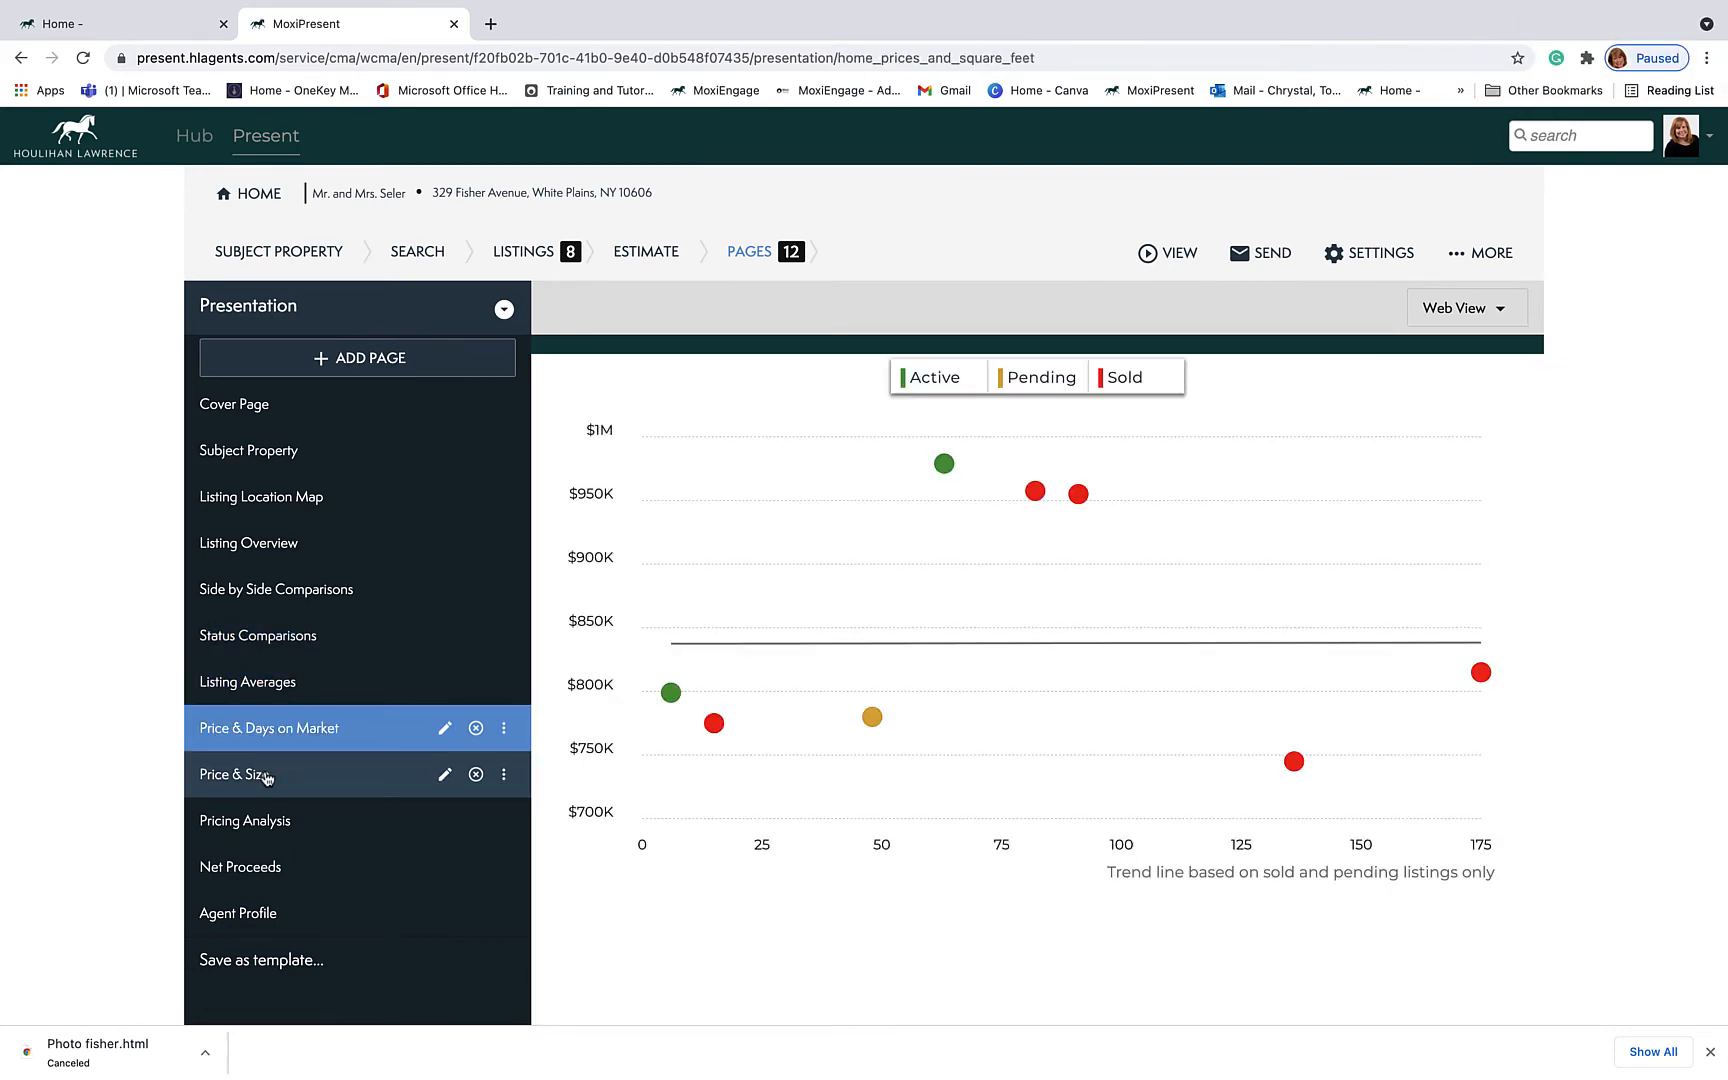
click(267, 778)
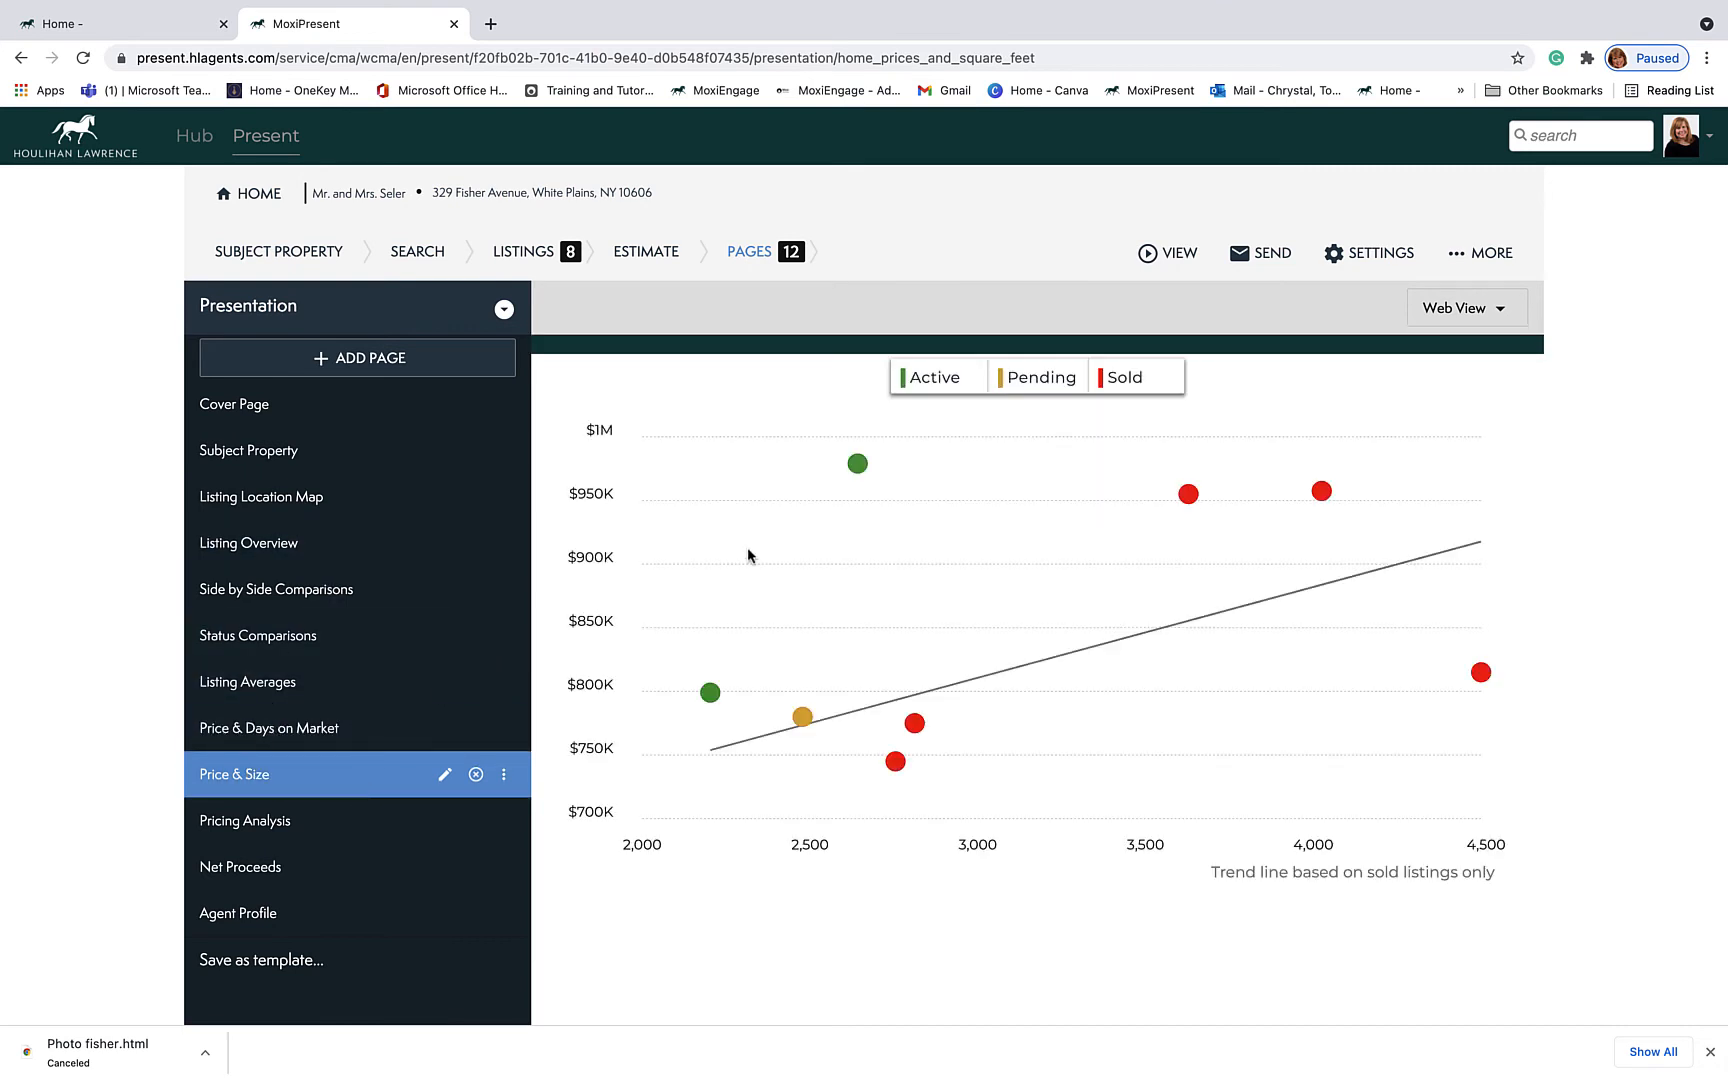
mouse_move(861, 470)
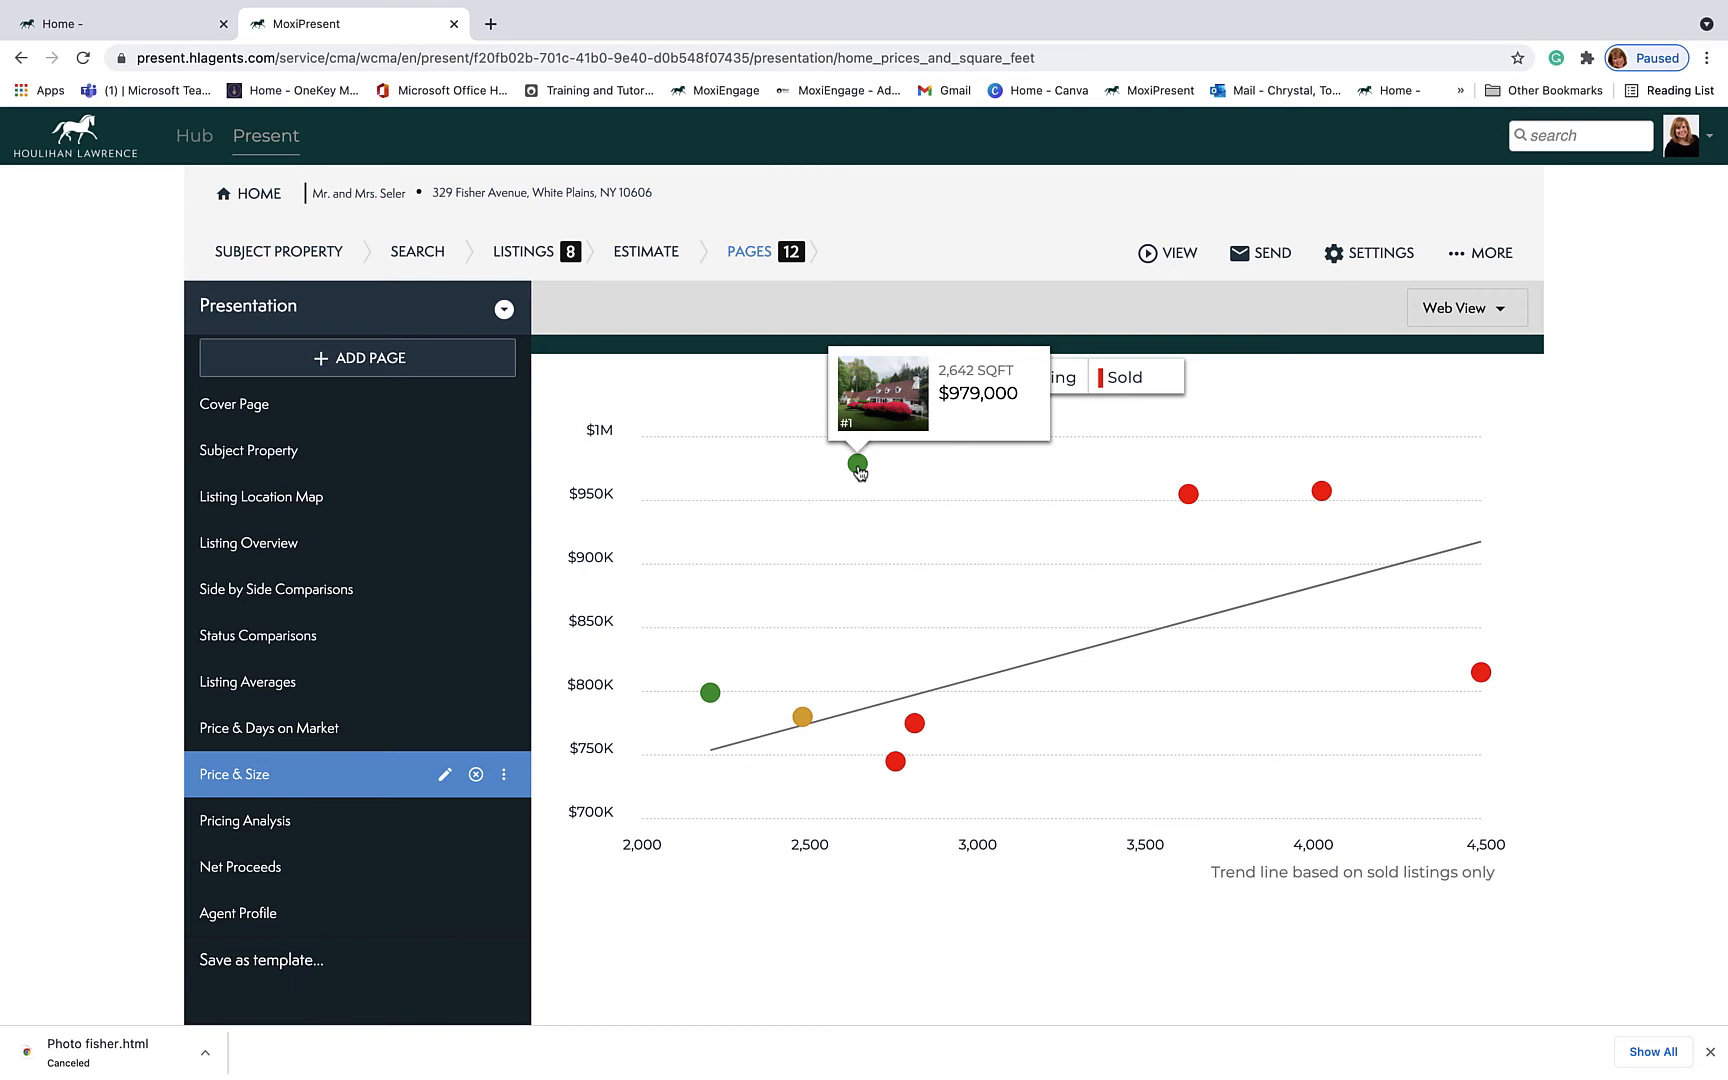
mouse_move(920, 735)
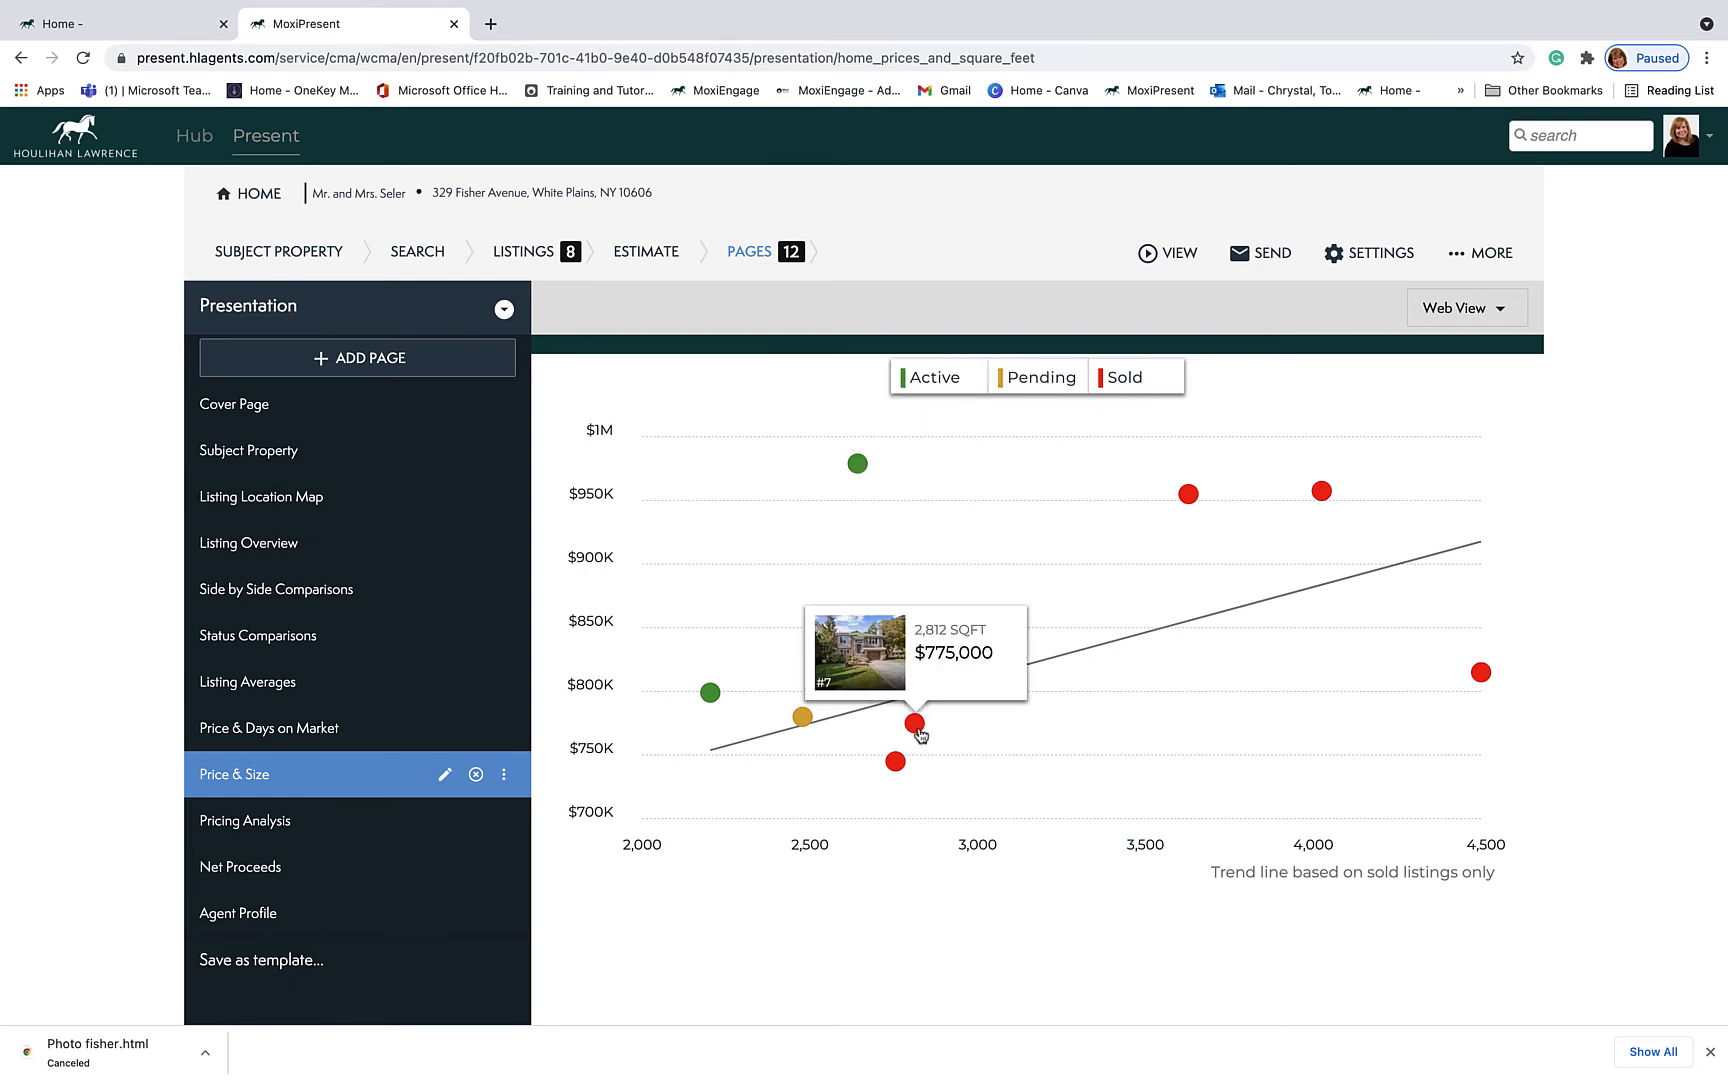
mouse_move(709, 703)
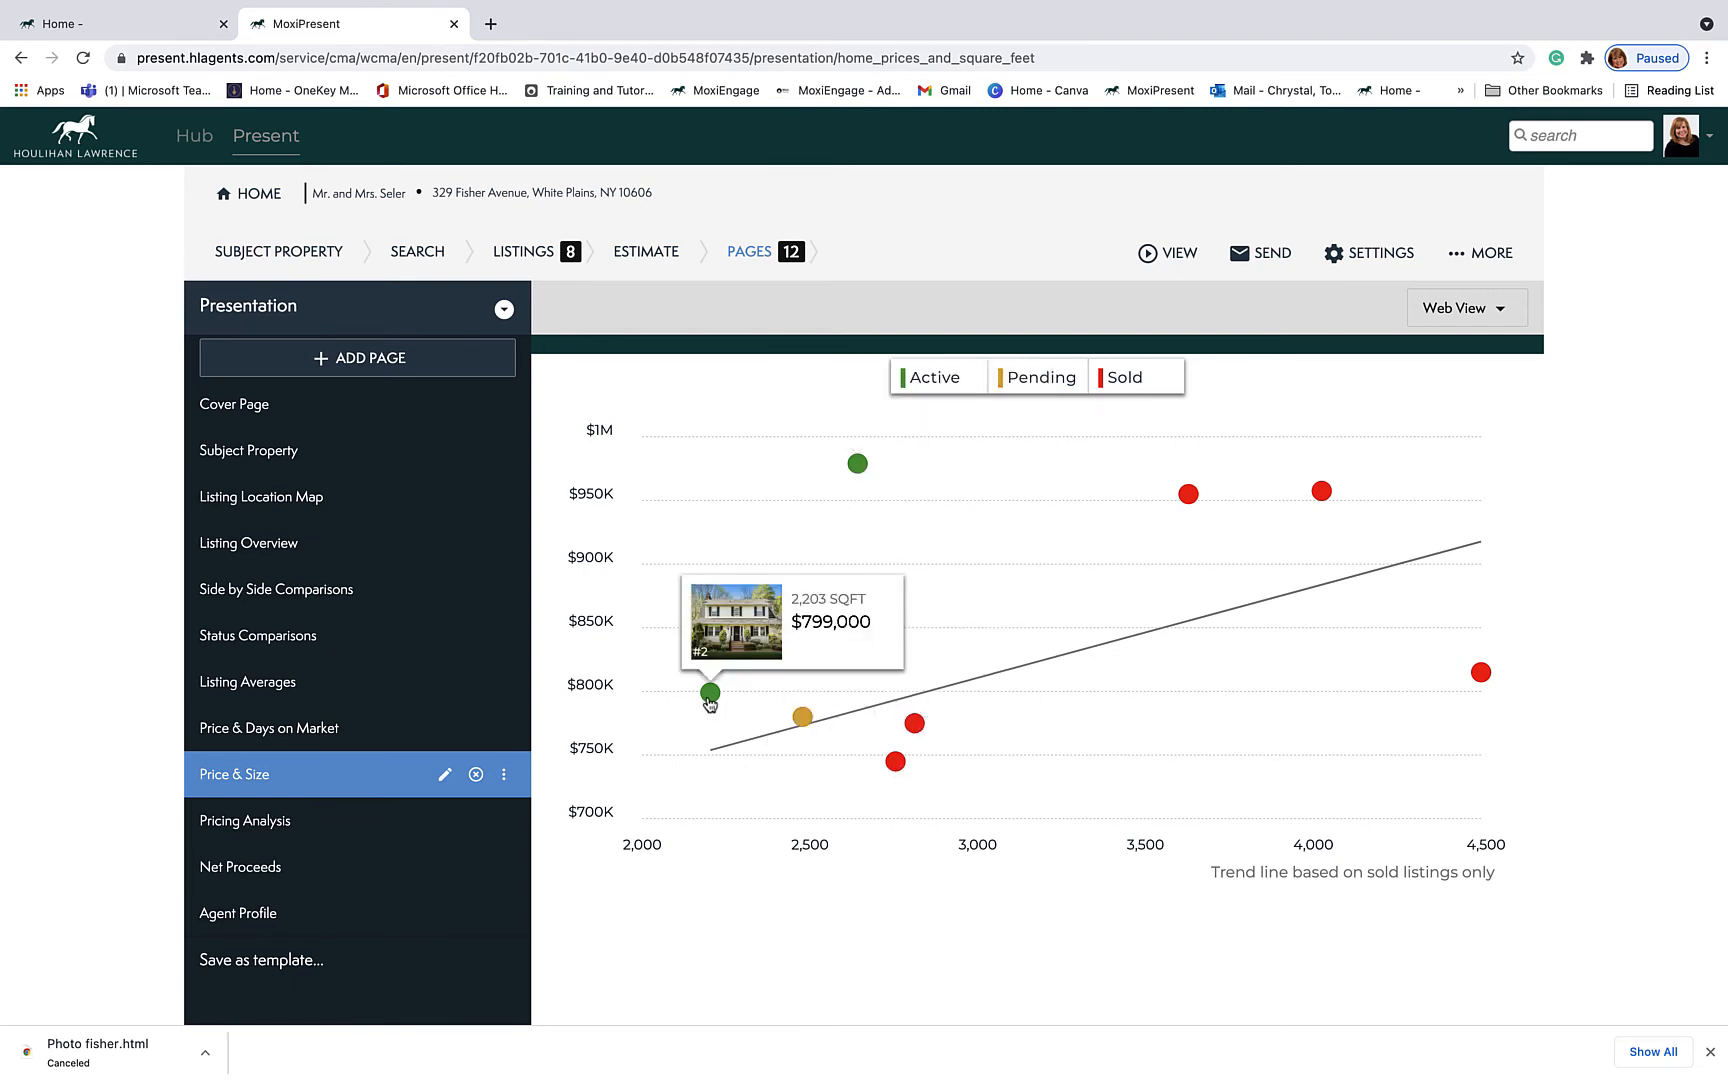
mouse_move(1249, 502)
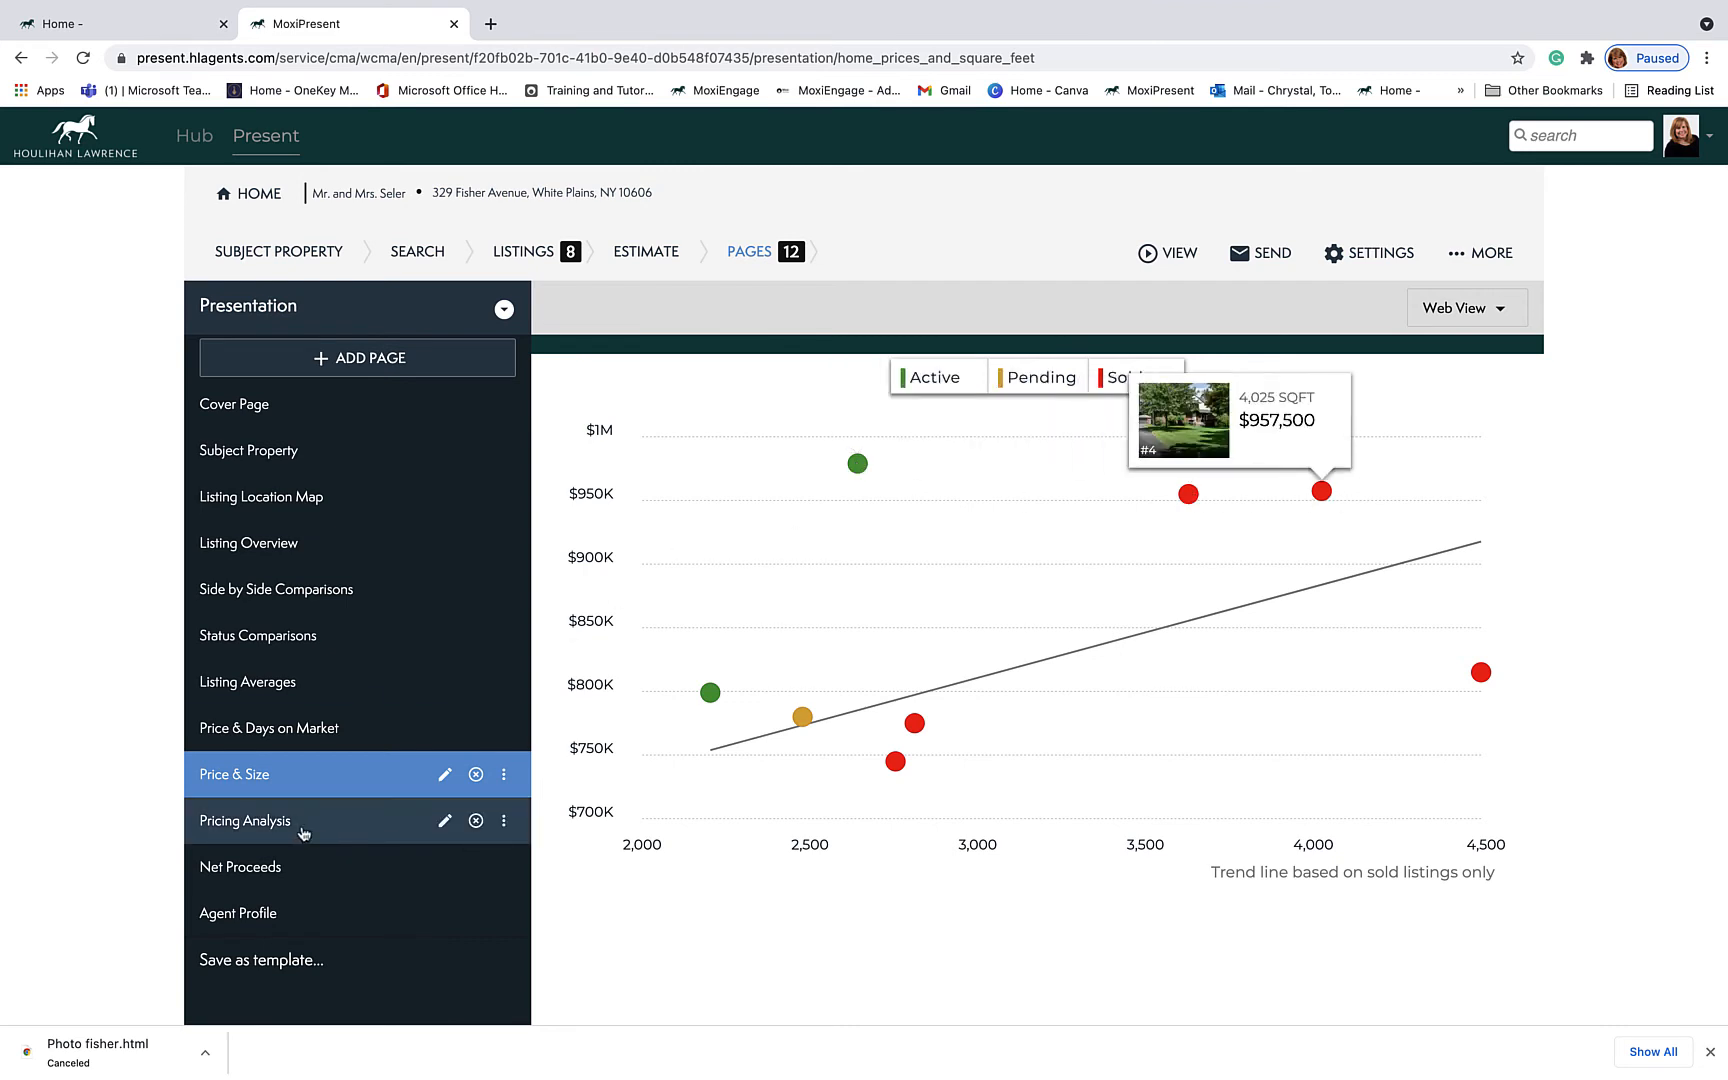
Step: Review the Pricing Analysis page, then remove the Net Proceeds page from the presentation
click(284, 829)
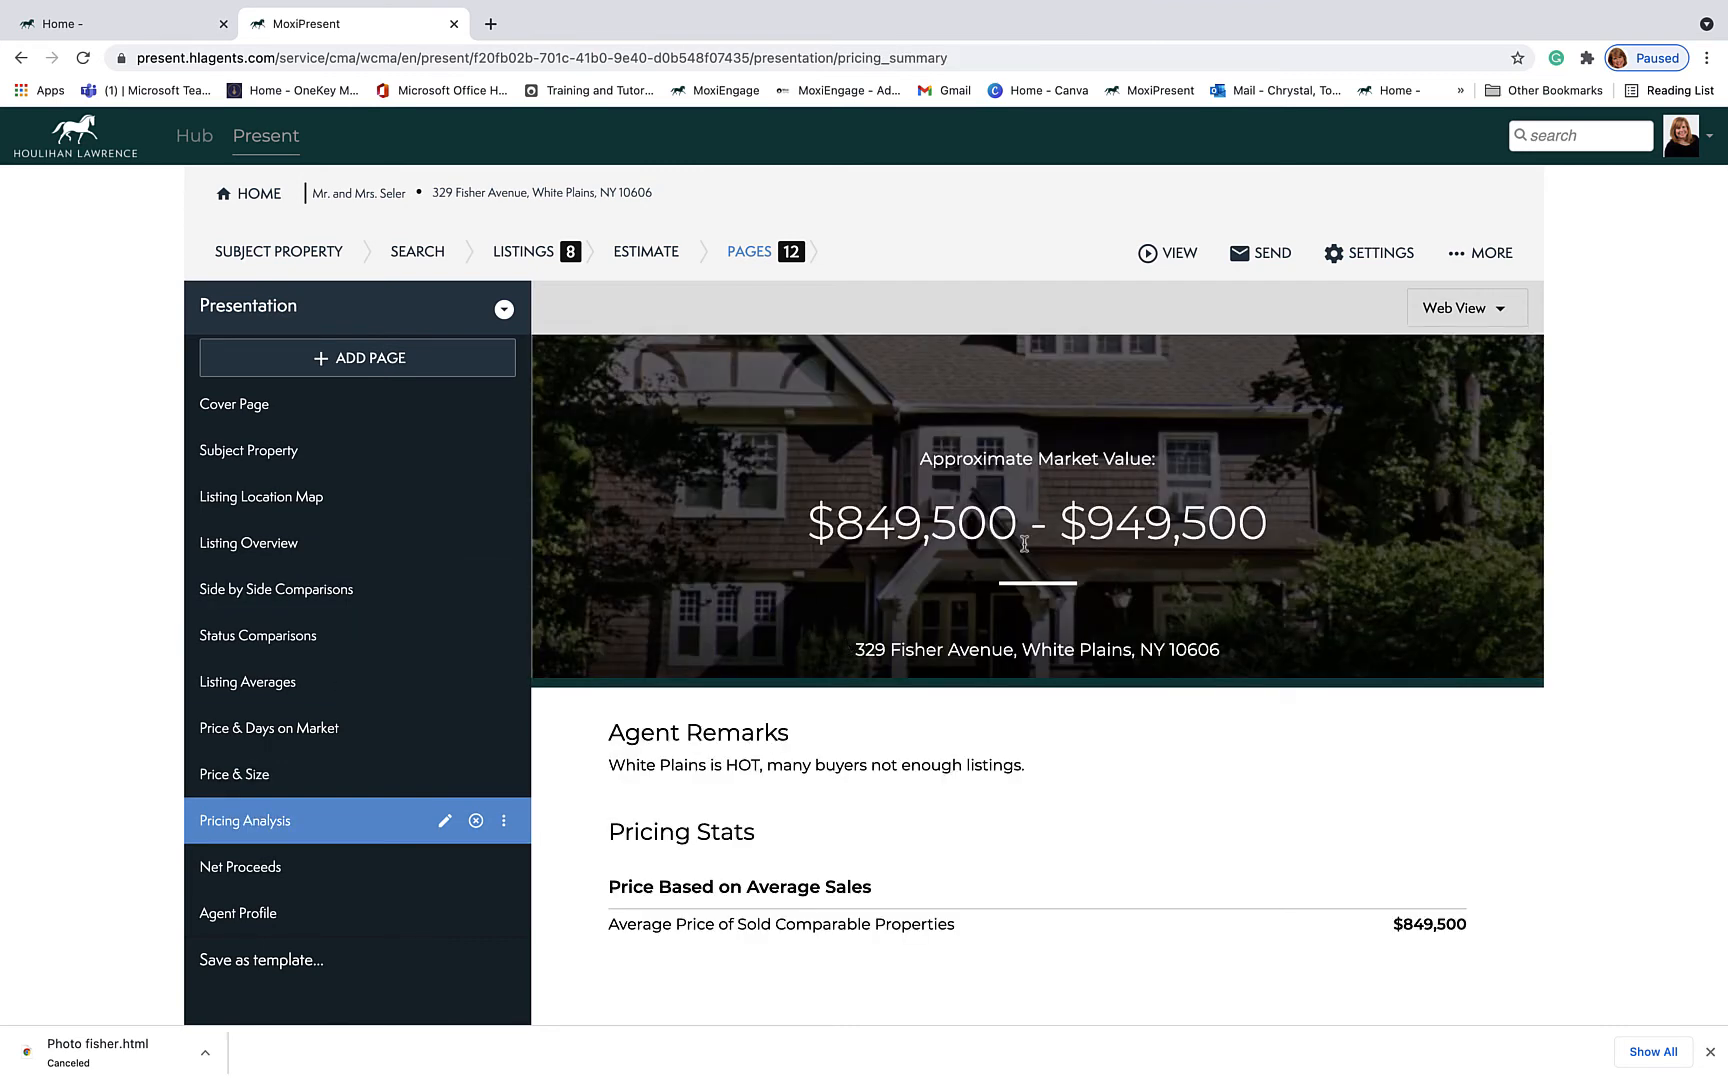
scroll(1100, 788, down, 3)
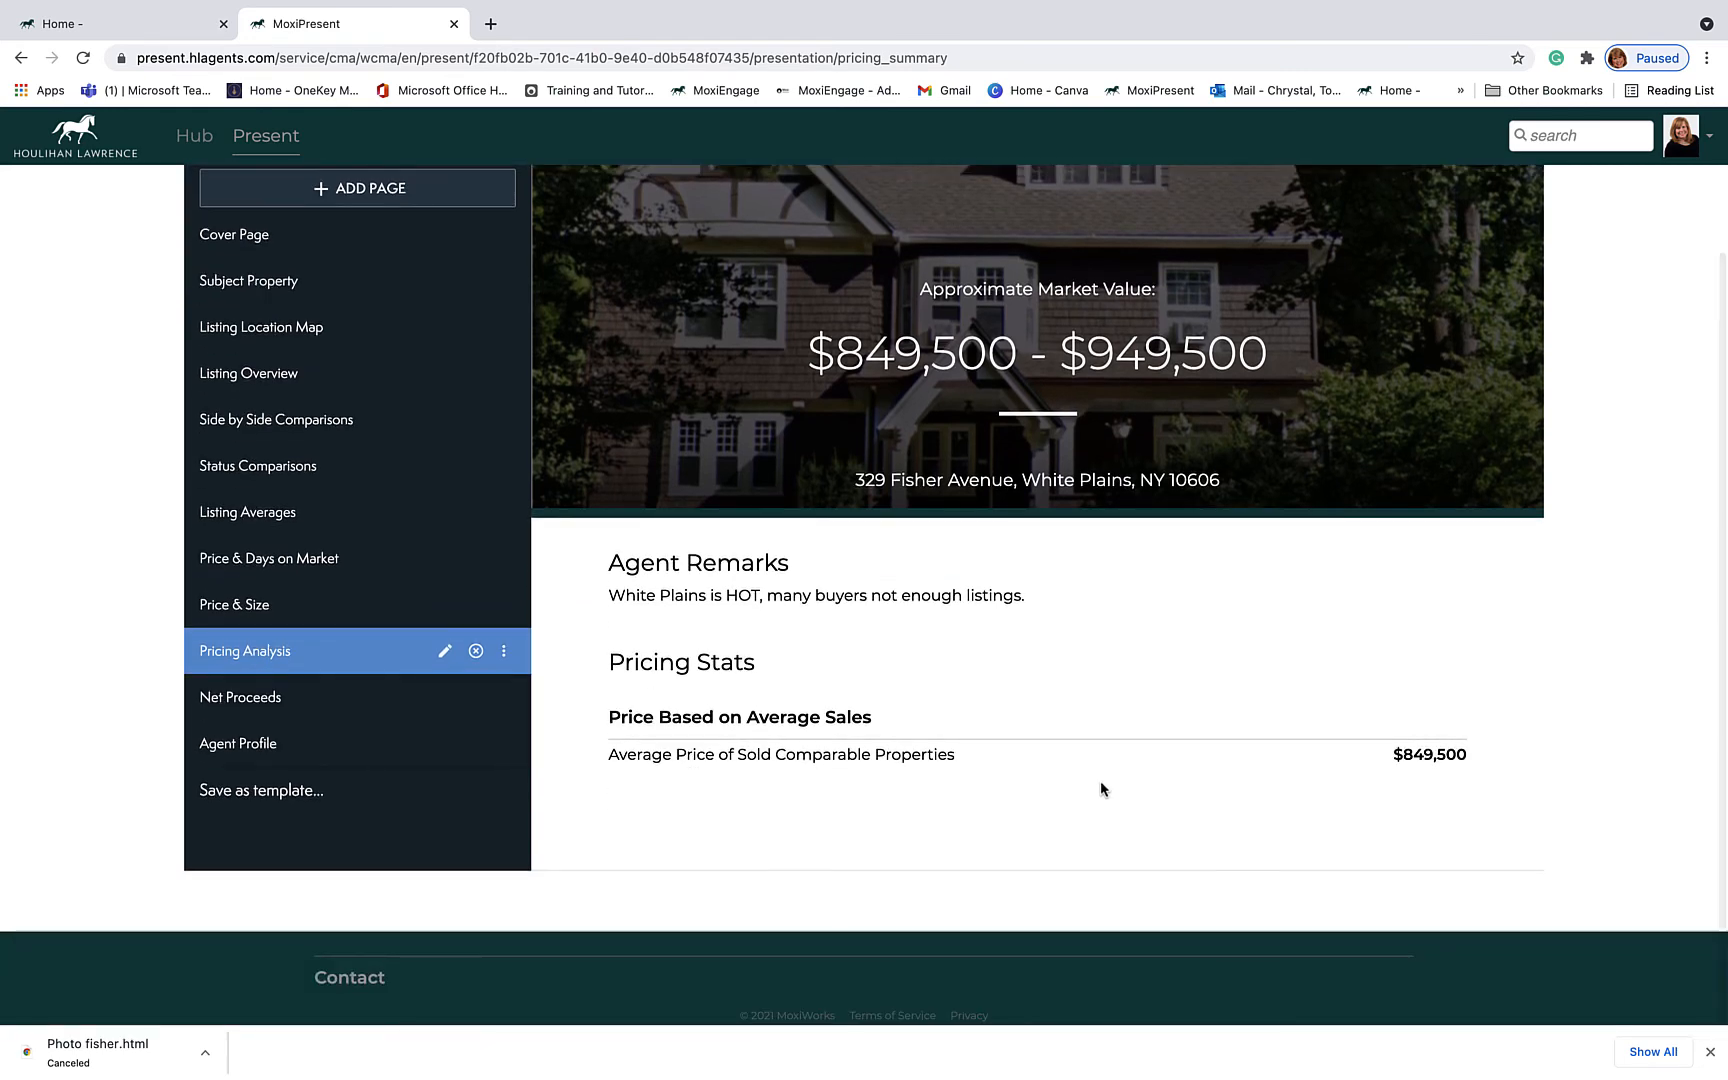
scroll(1100, 788, up, 3)
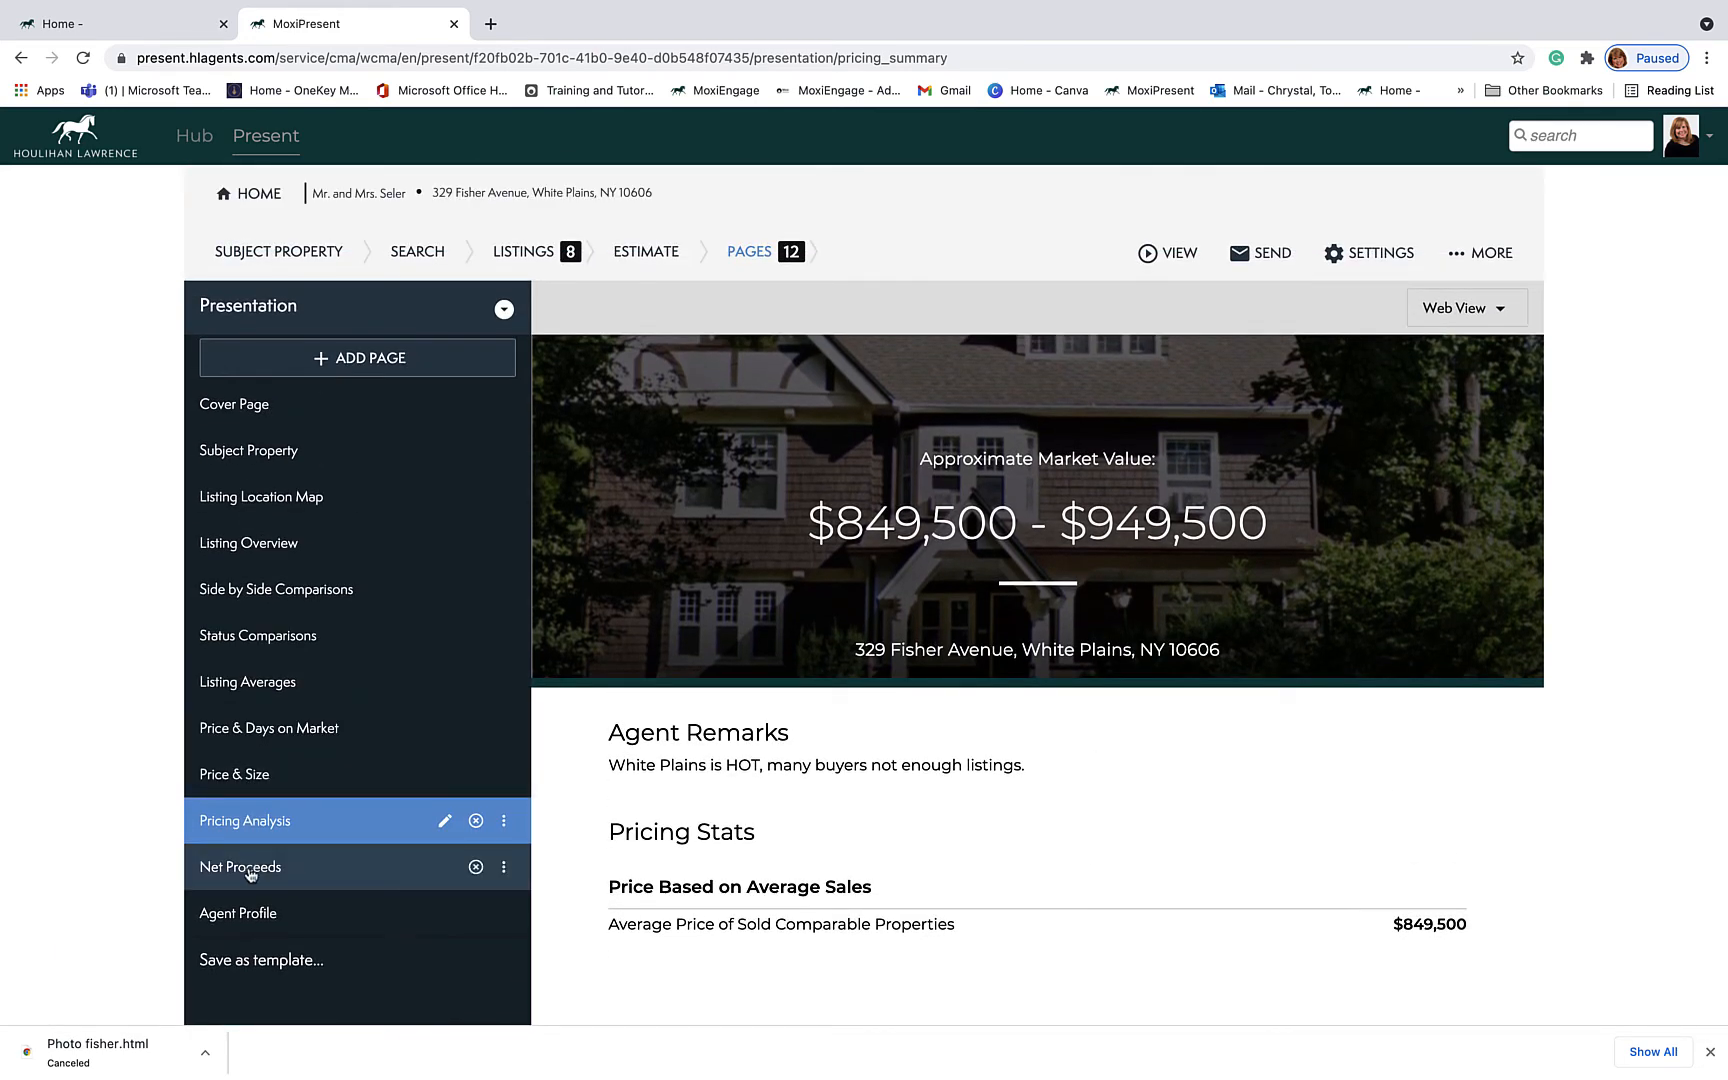
scroll(247, 870, down, 3)
click(268, 704)
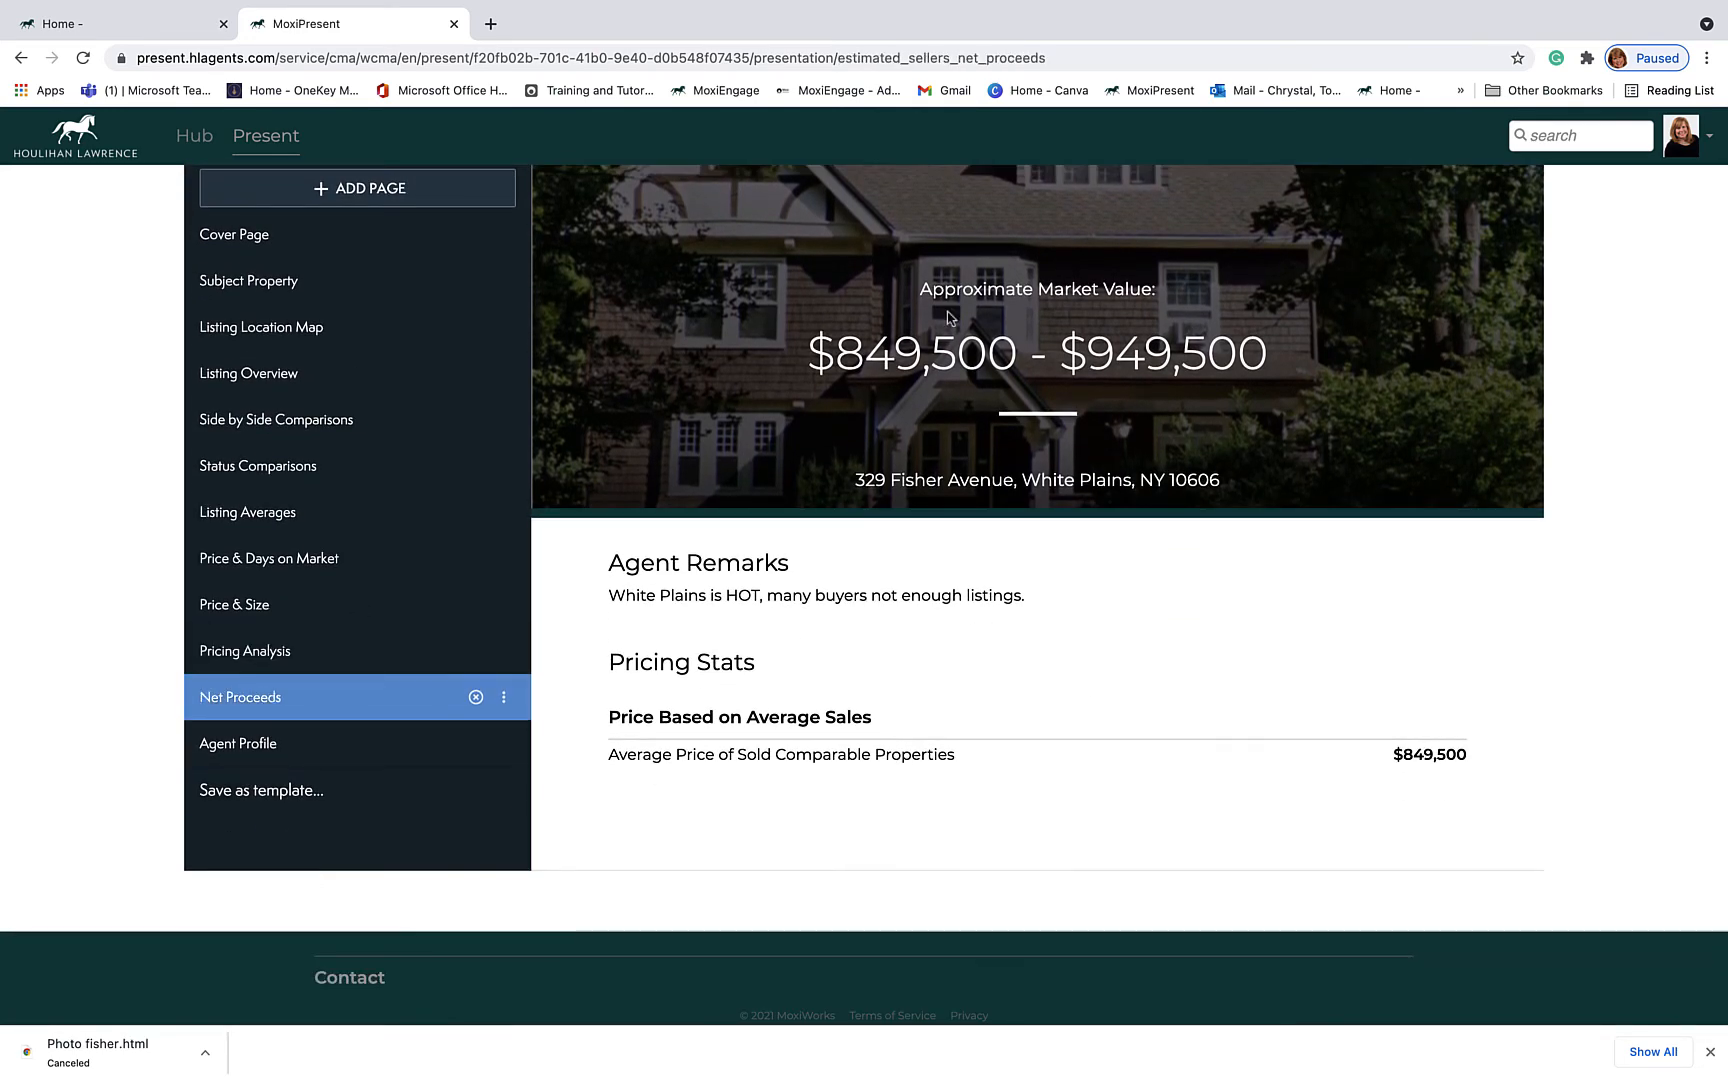
click(476, 698)
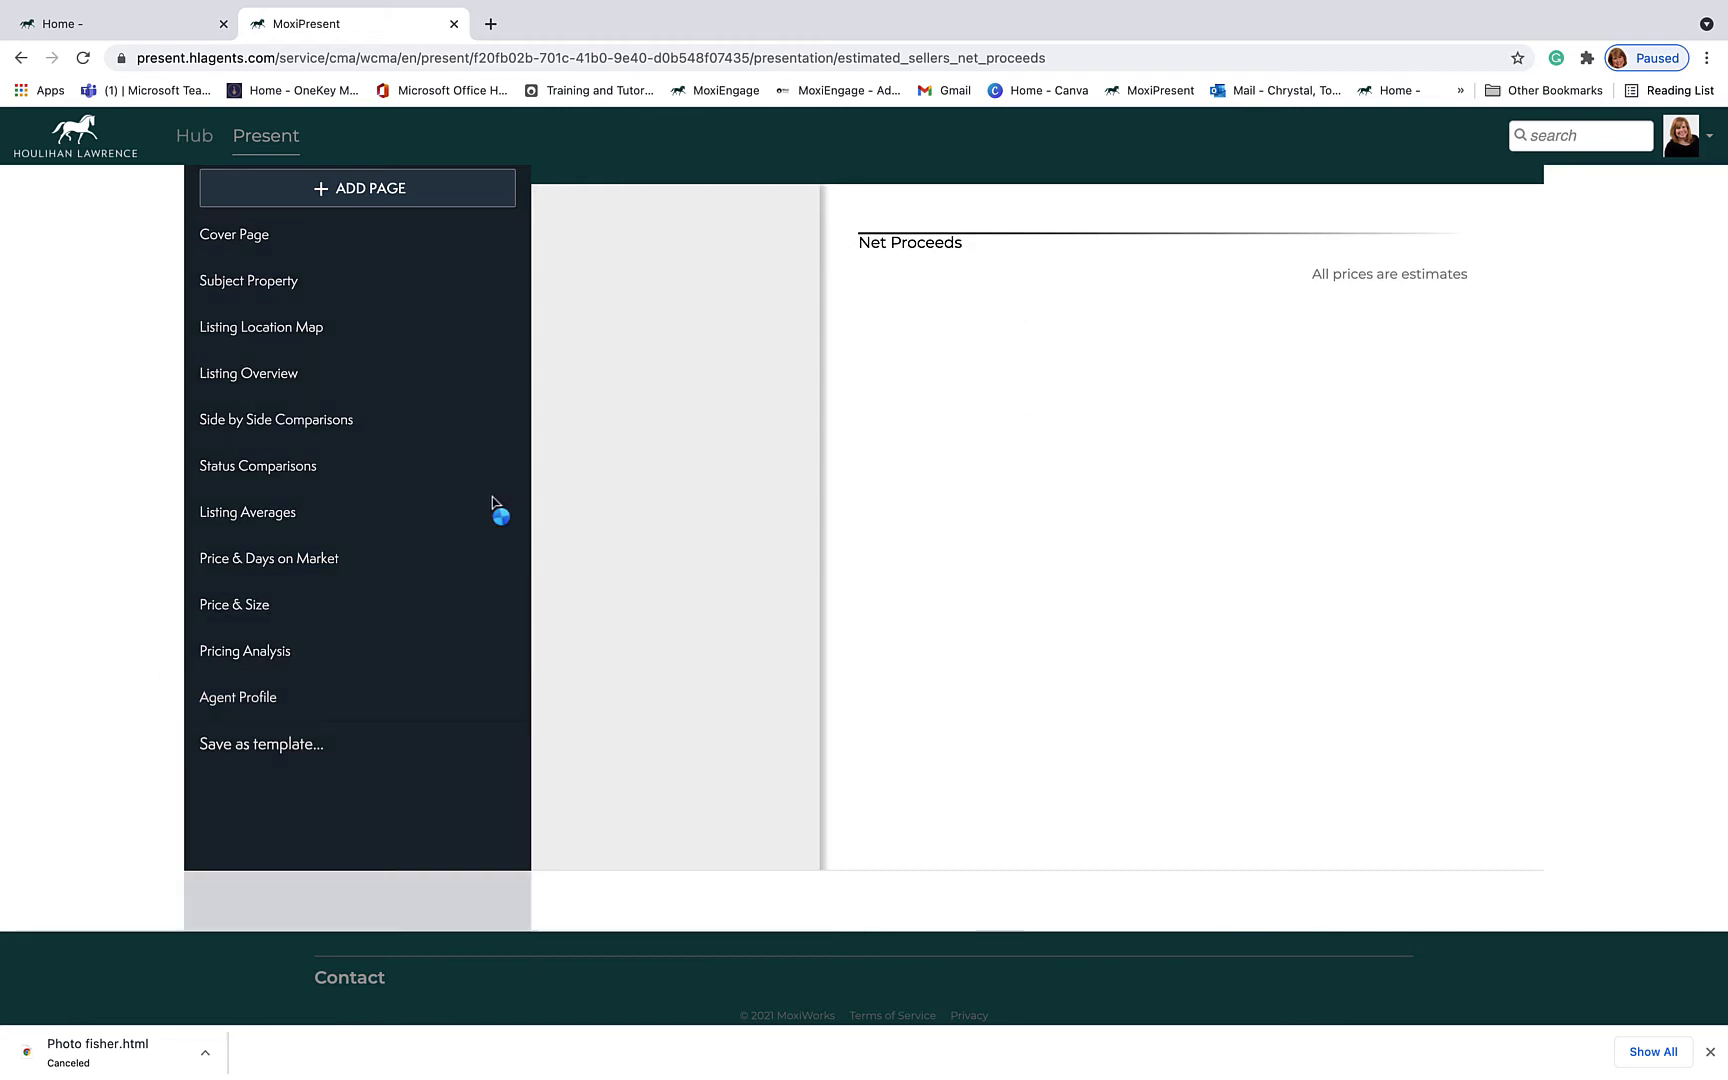
Step: Review the Agent Profile page with the agent's contact details and team biography
click(244, 709)
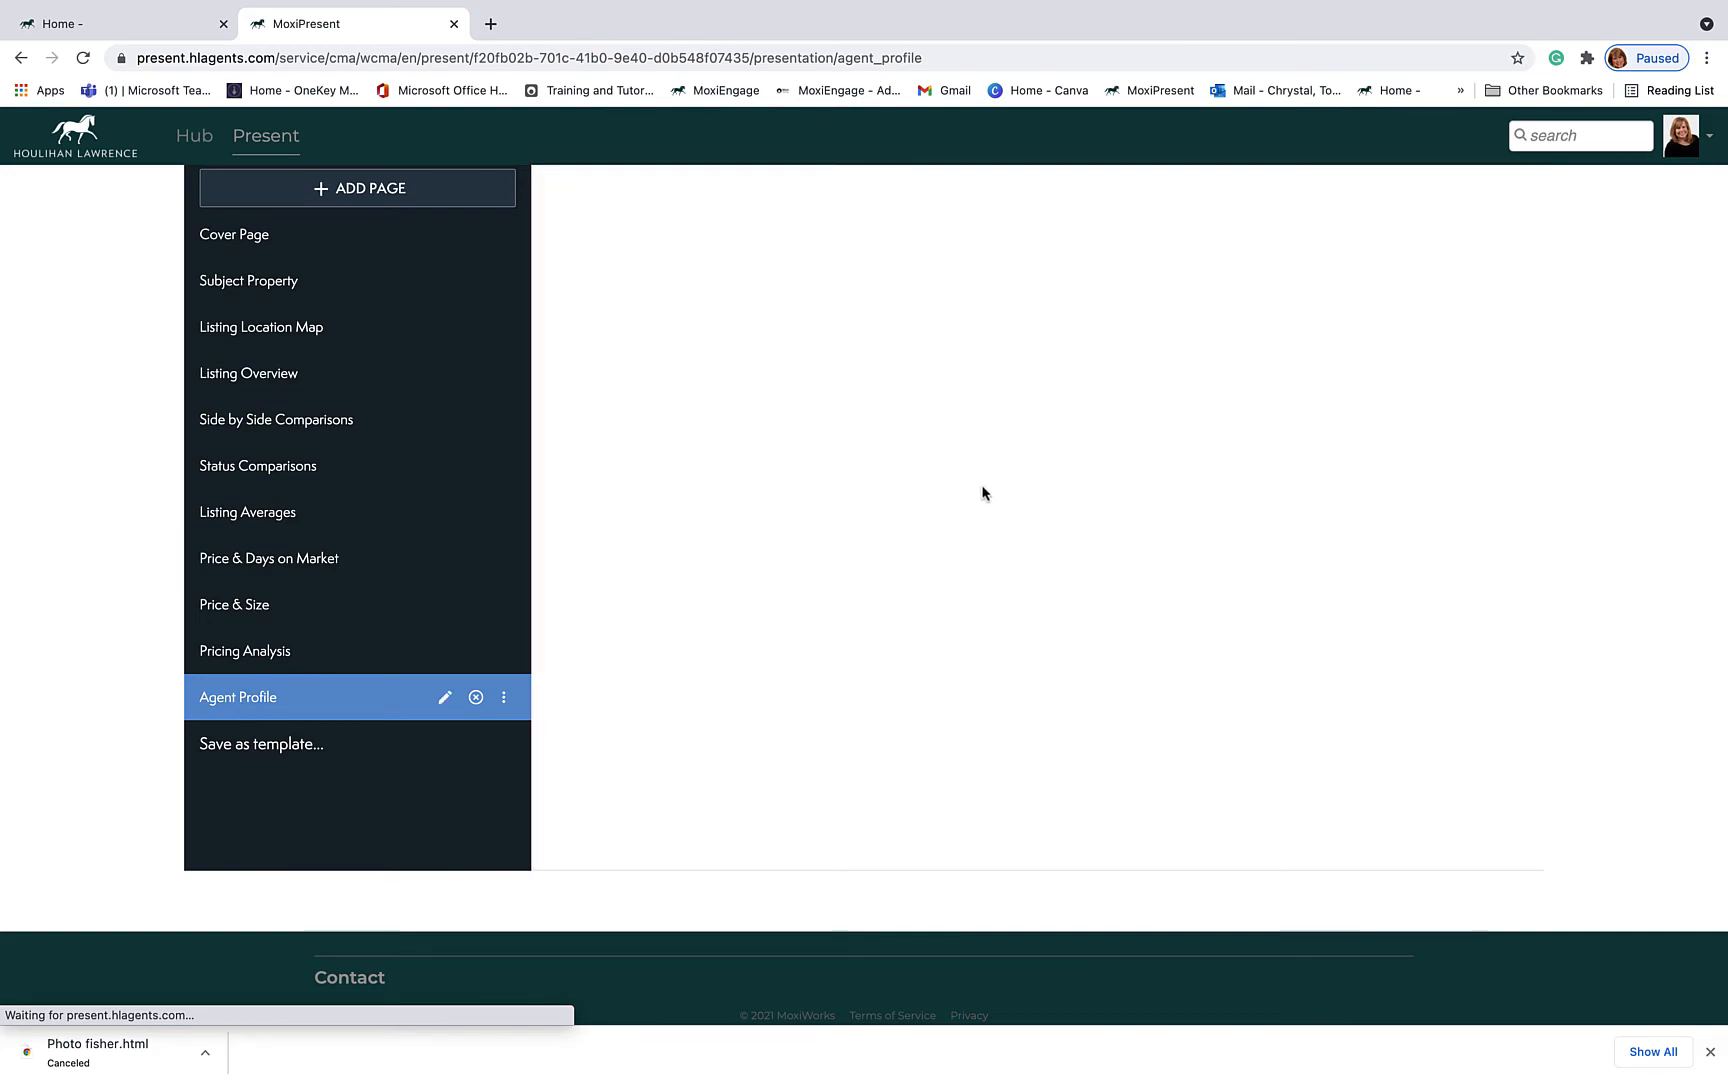
scroll(984, 537, down, 5)
scroll(984, 537, down, 2)
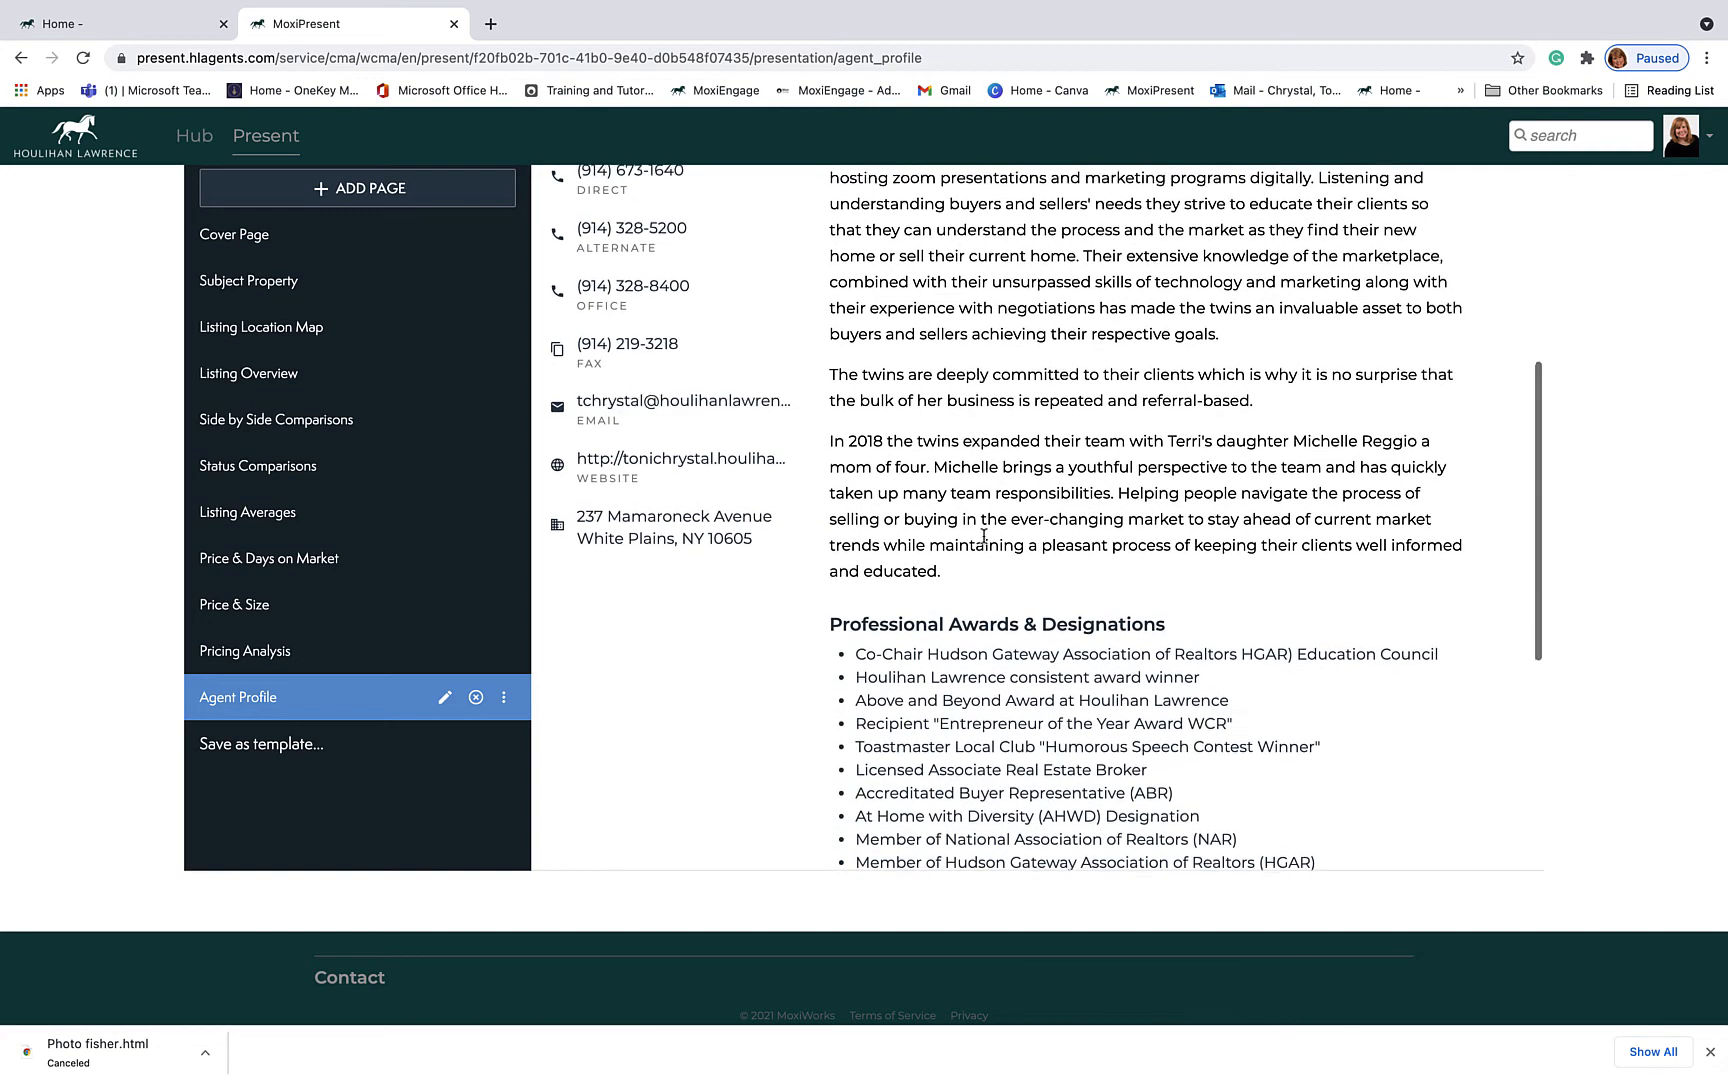
scroll(984, 537, up, 8)
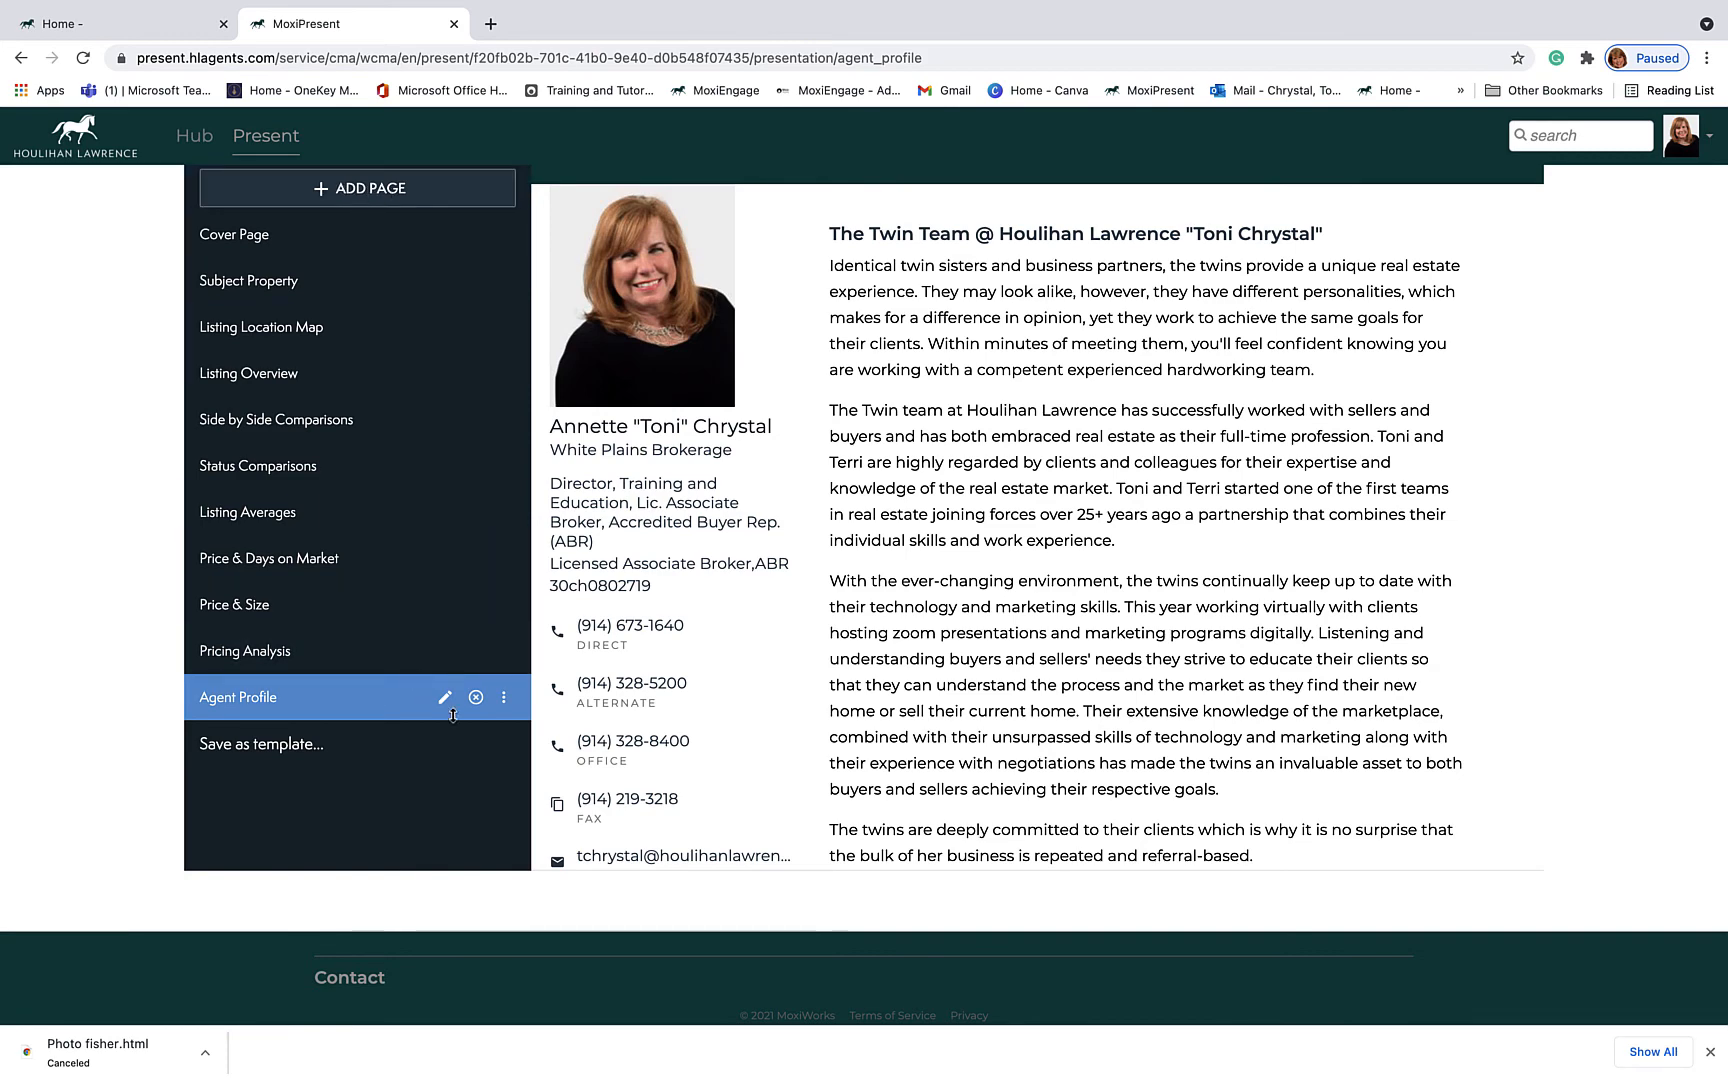
scroll(373, 608, up, 3)
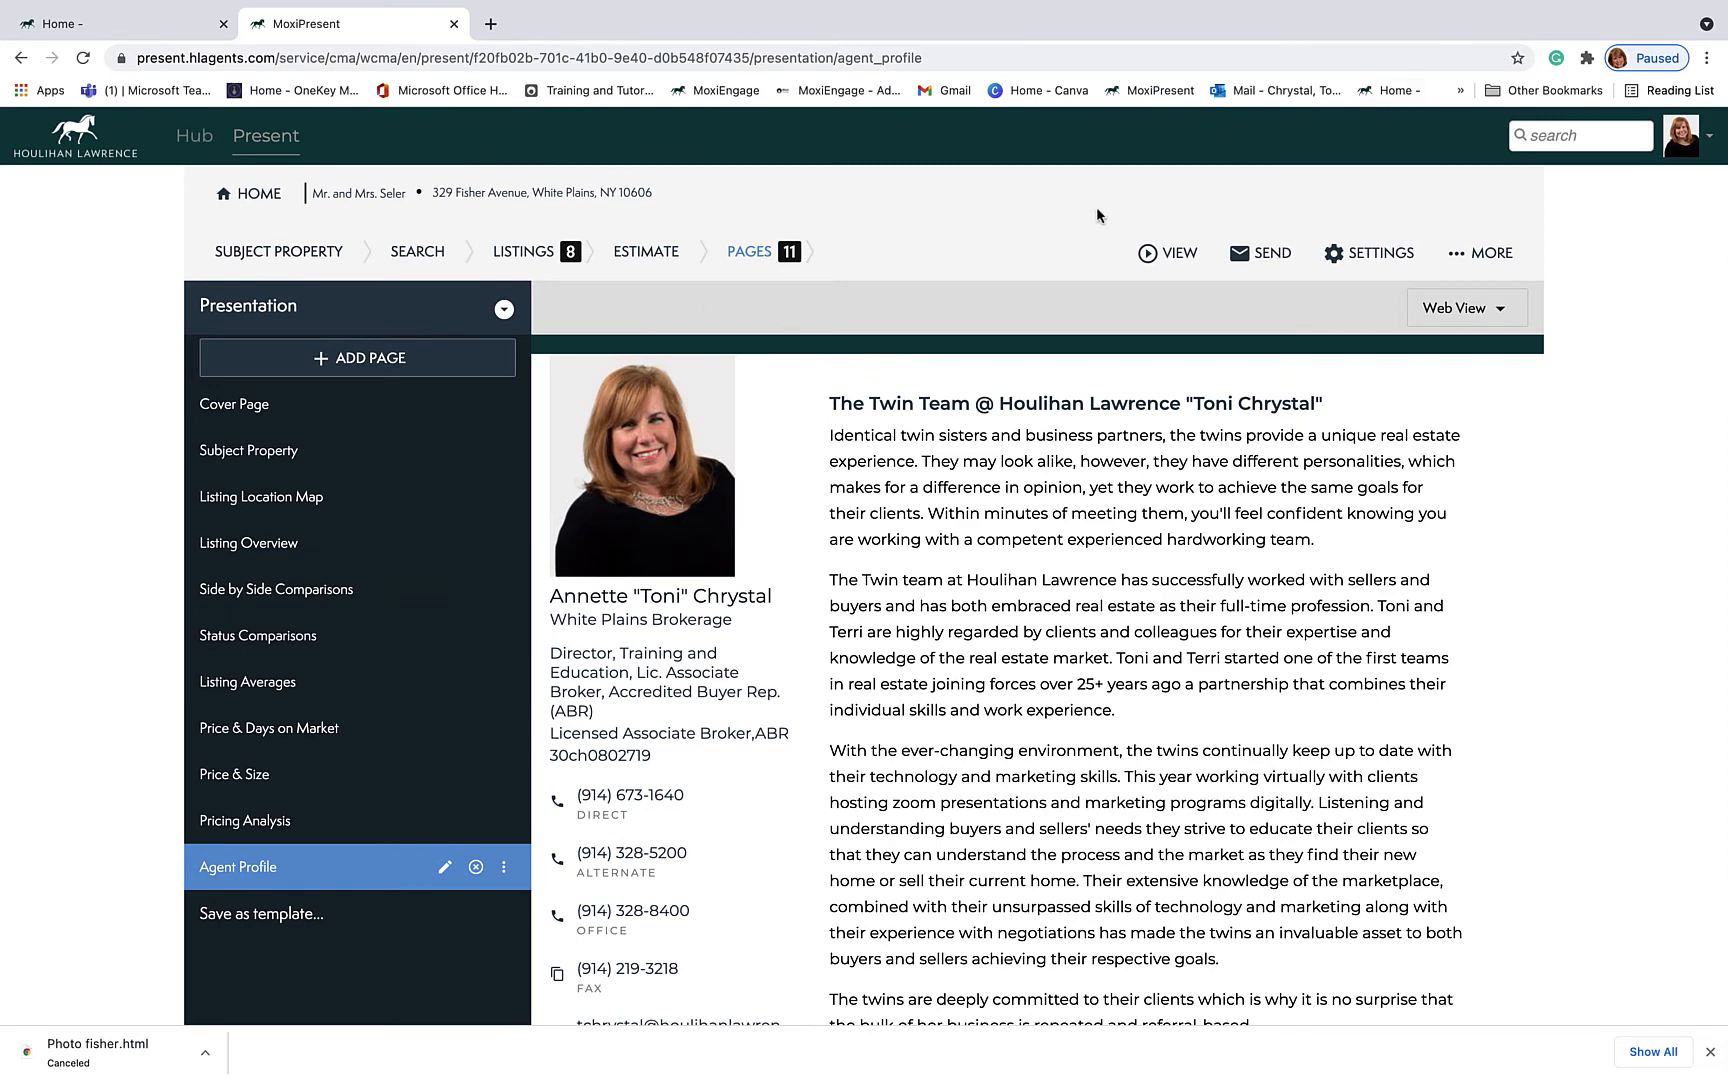
Step: Email the presentation with 'Send PDF - Portrait' included to the agent's own e-mail address
click(1170, 254)
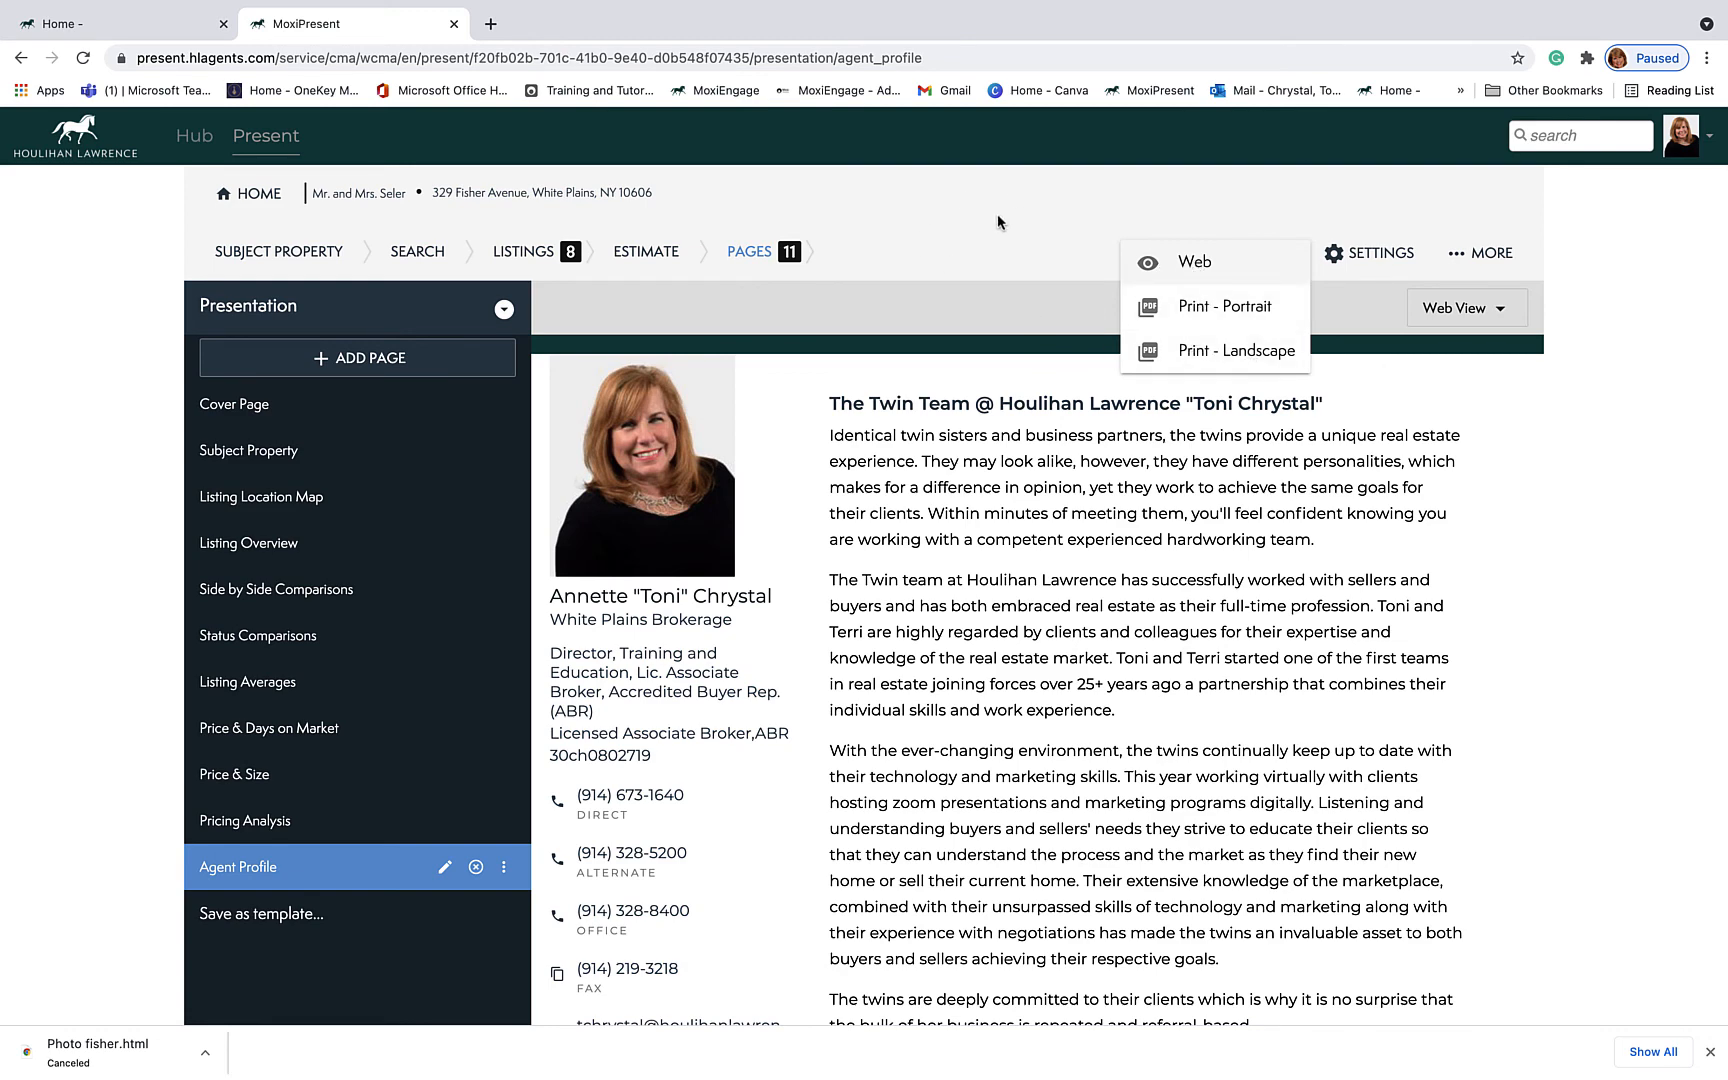
click(1311, 220)
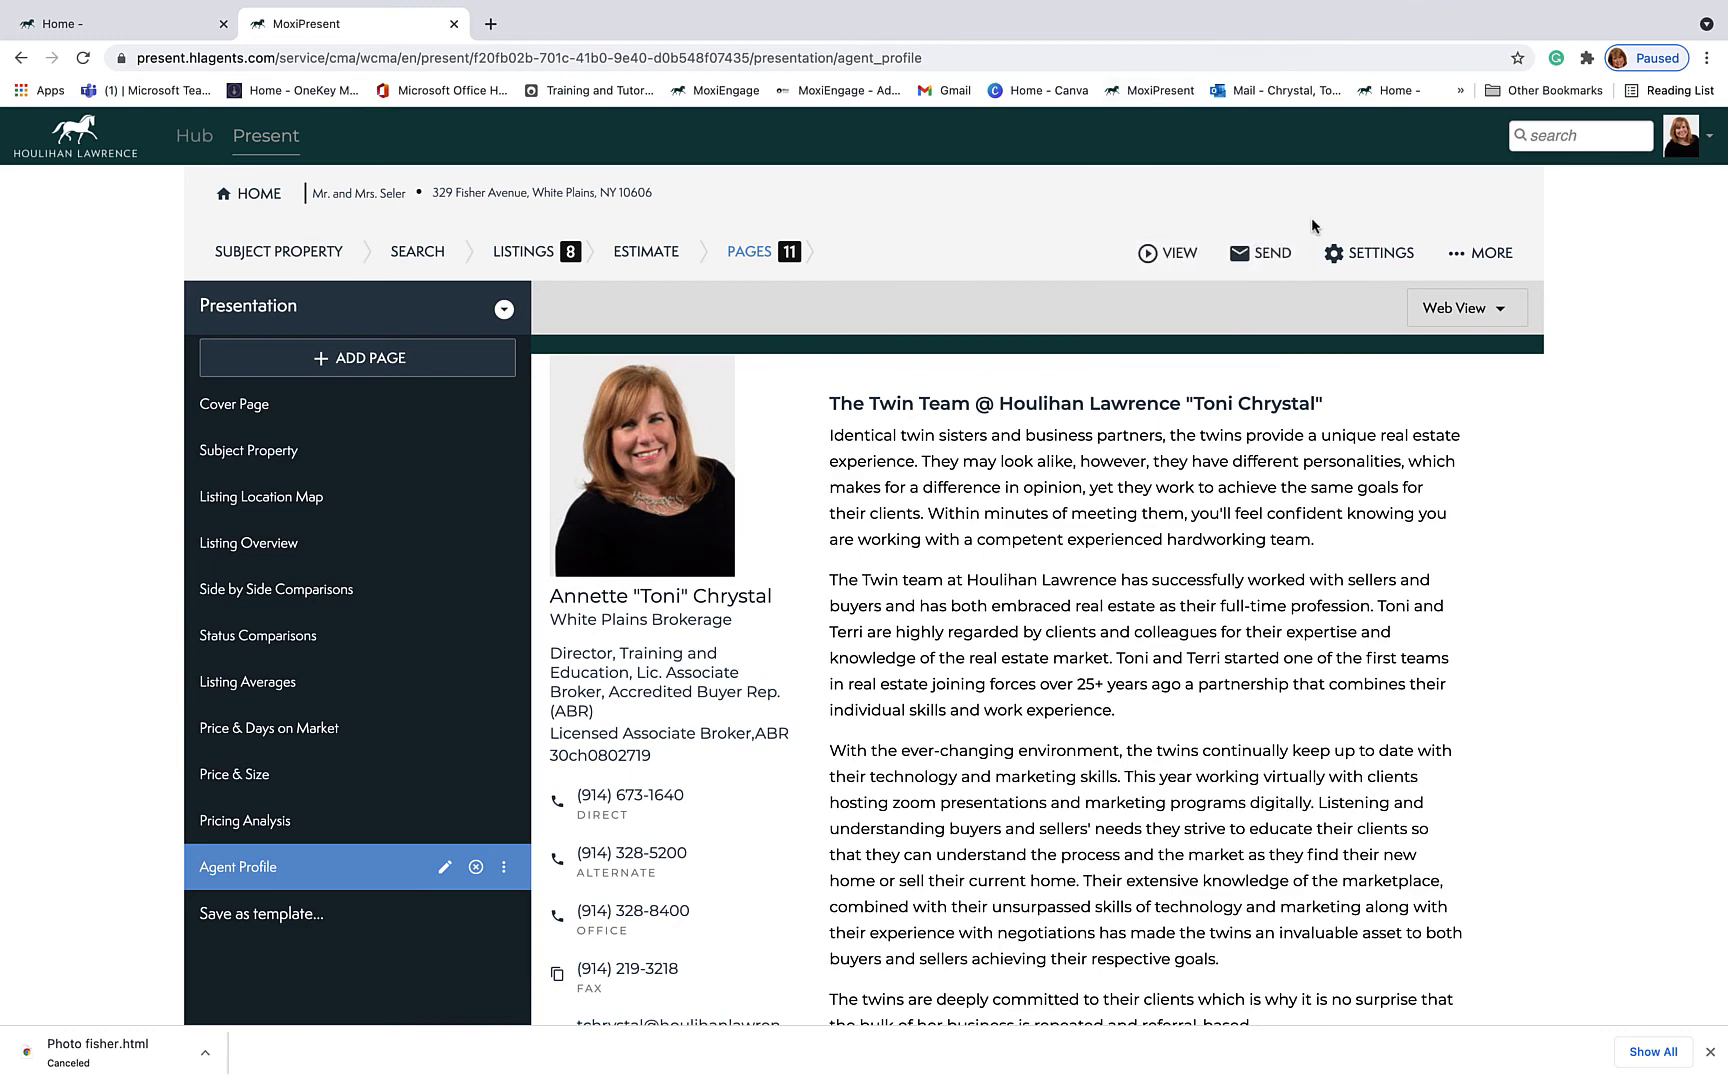
click(1272, 257)
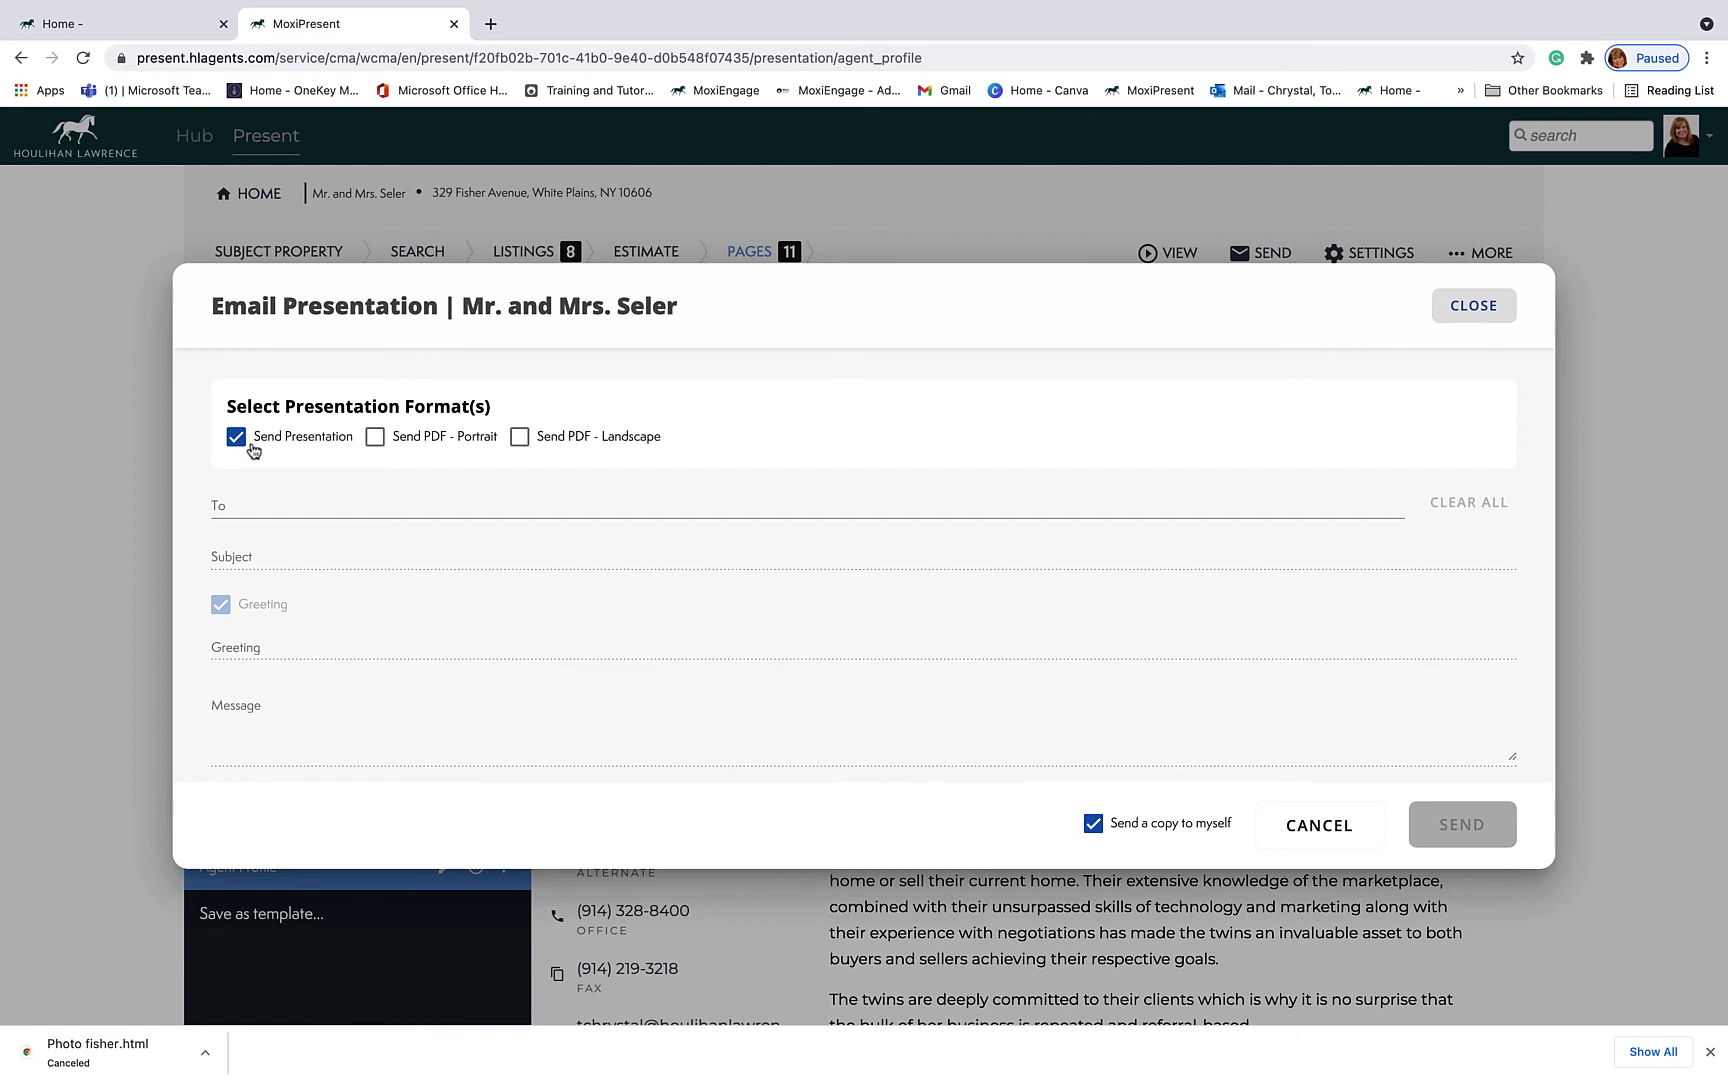
click(377, 440)
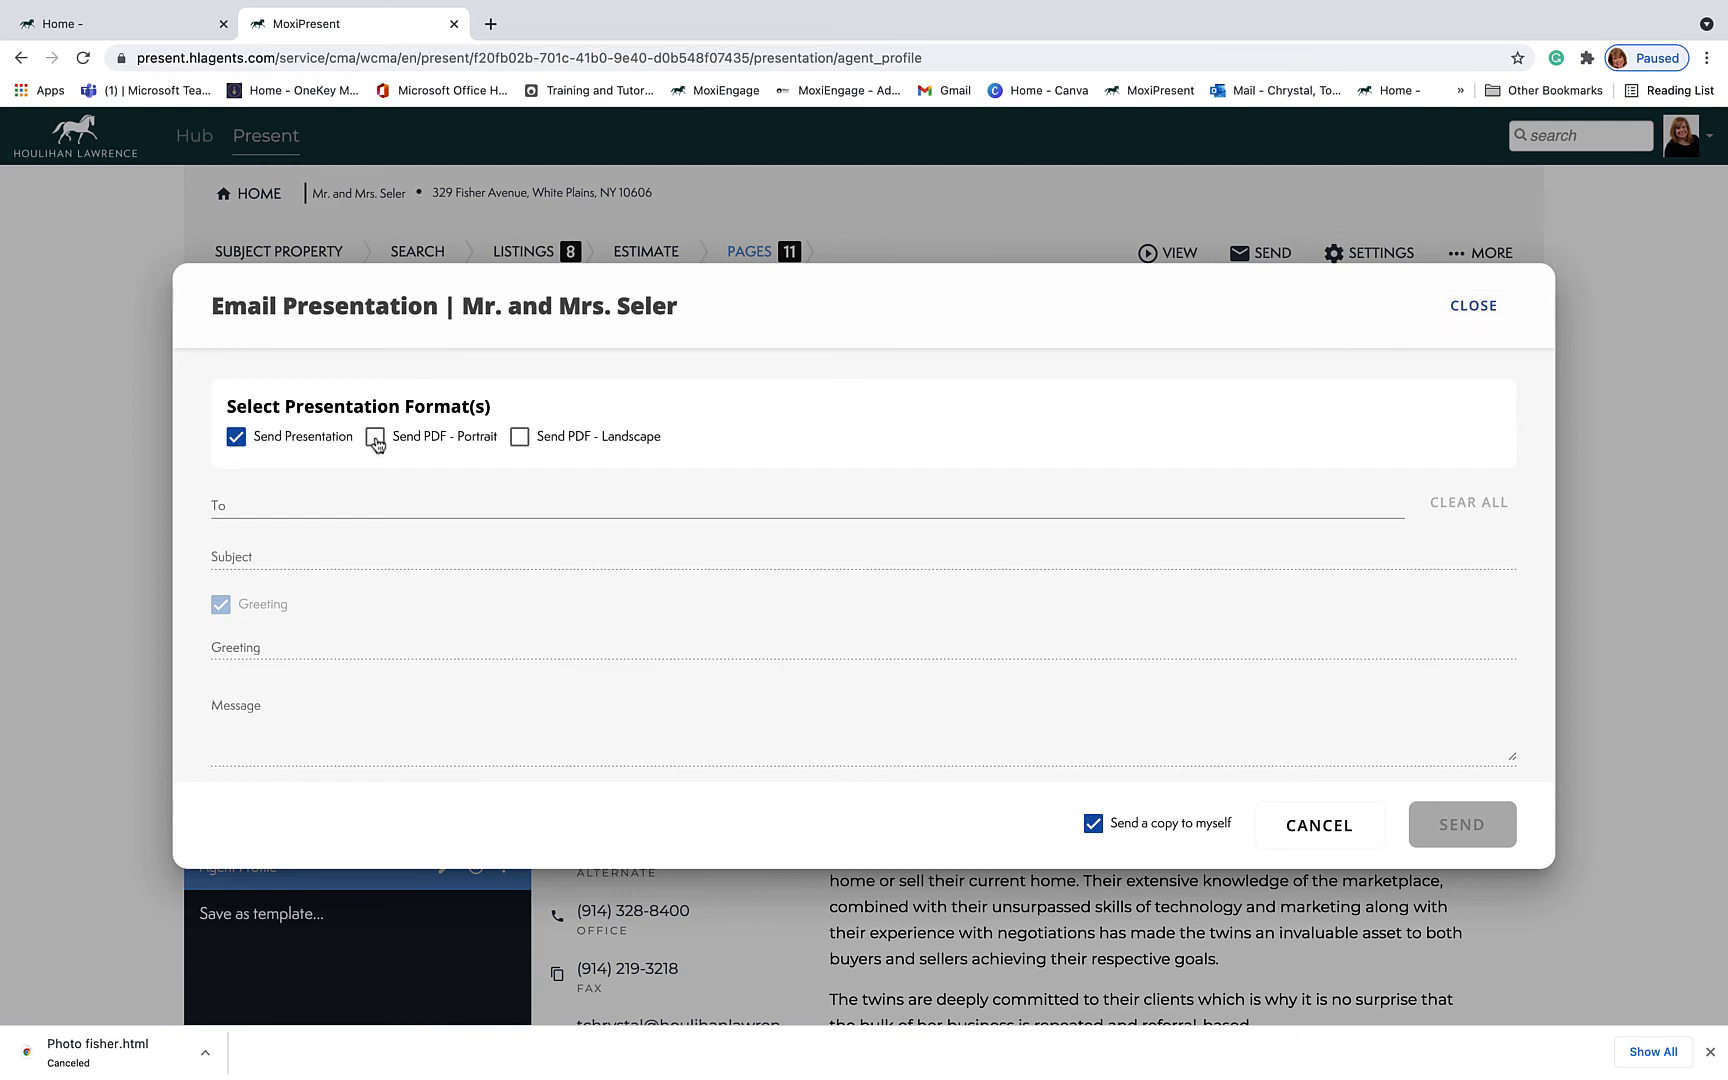
click(244, 503)
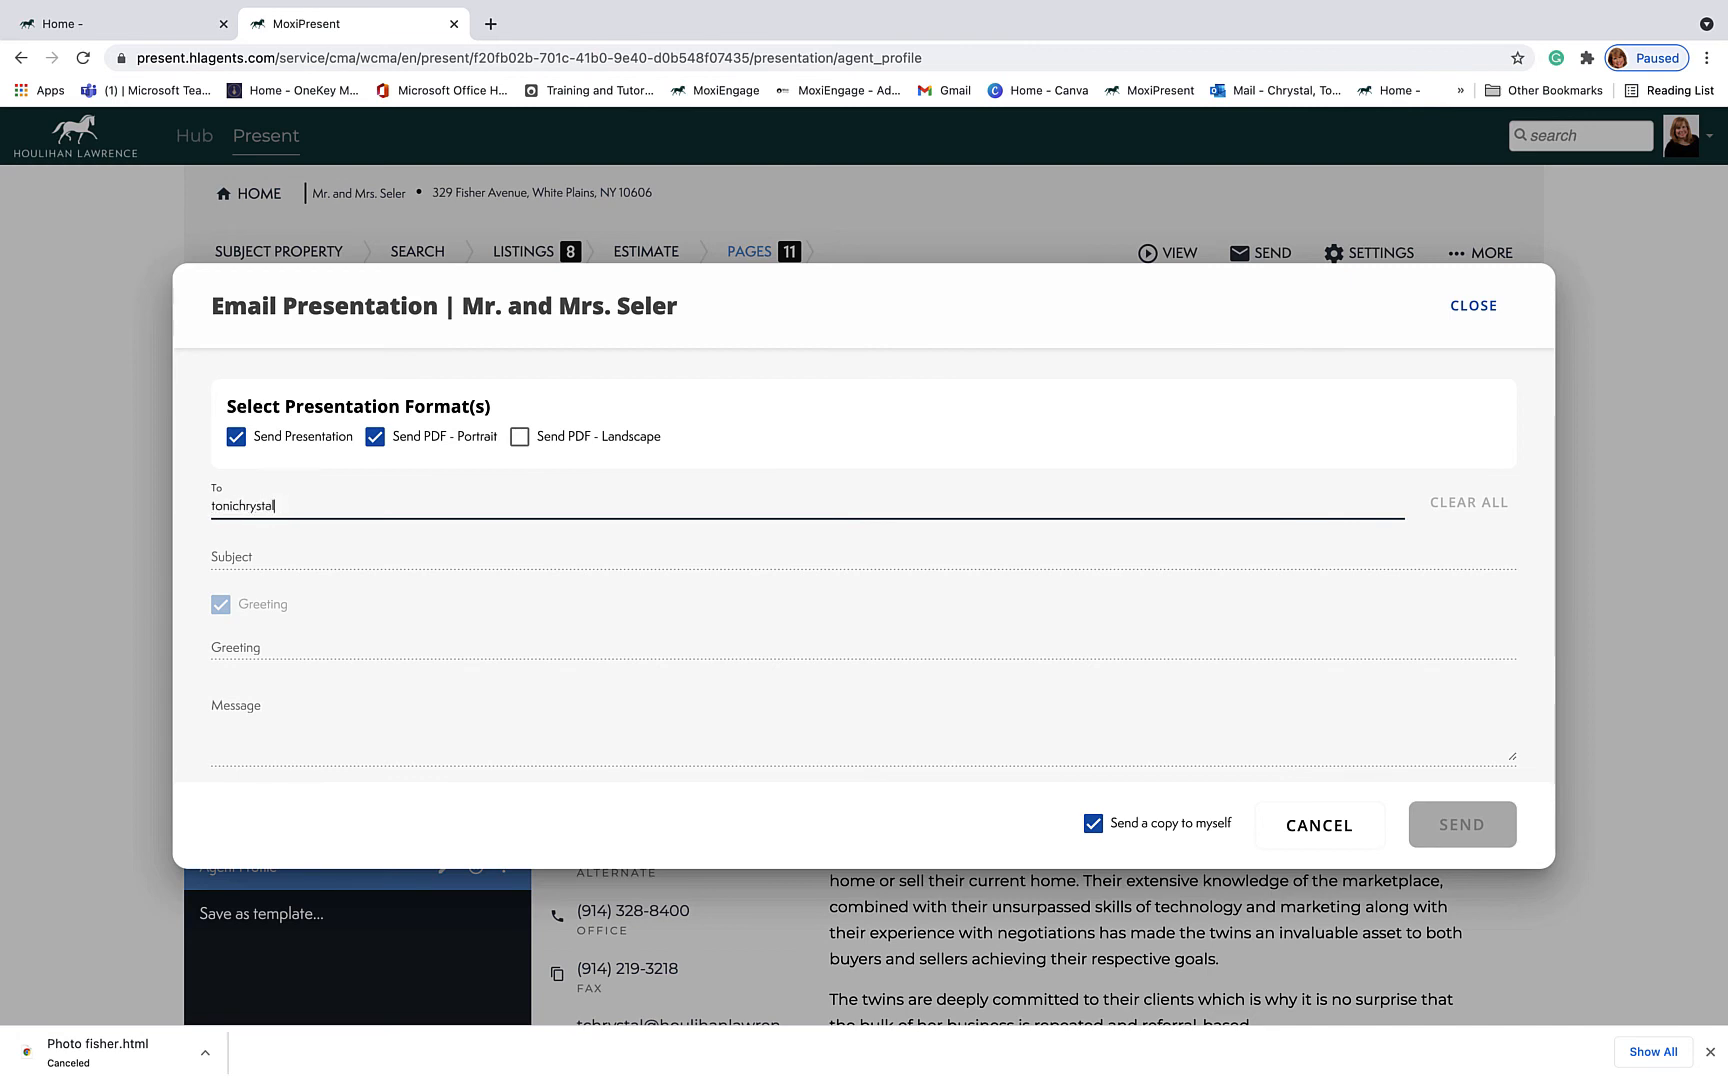
key(Return)
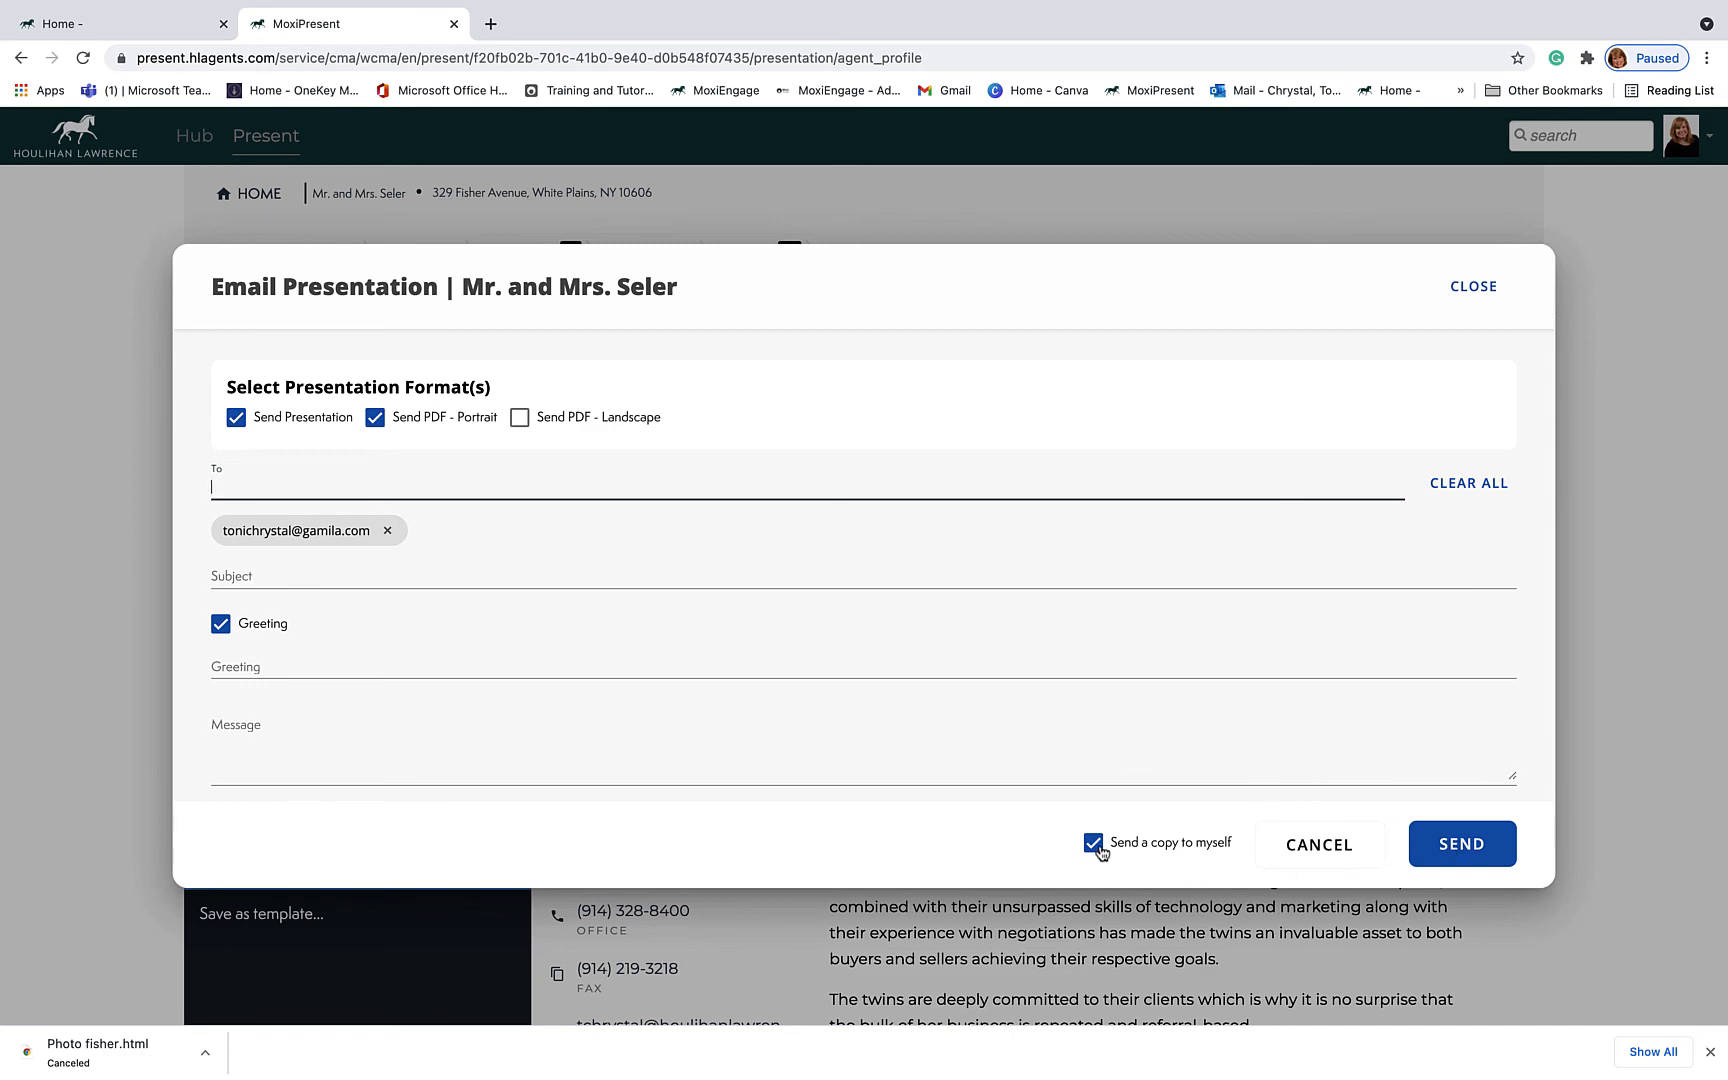
click(1484, 290)
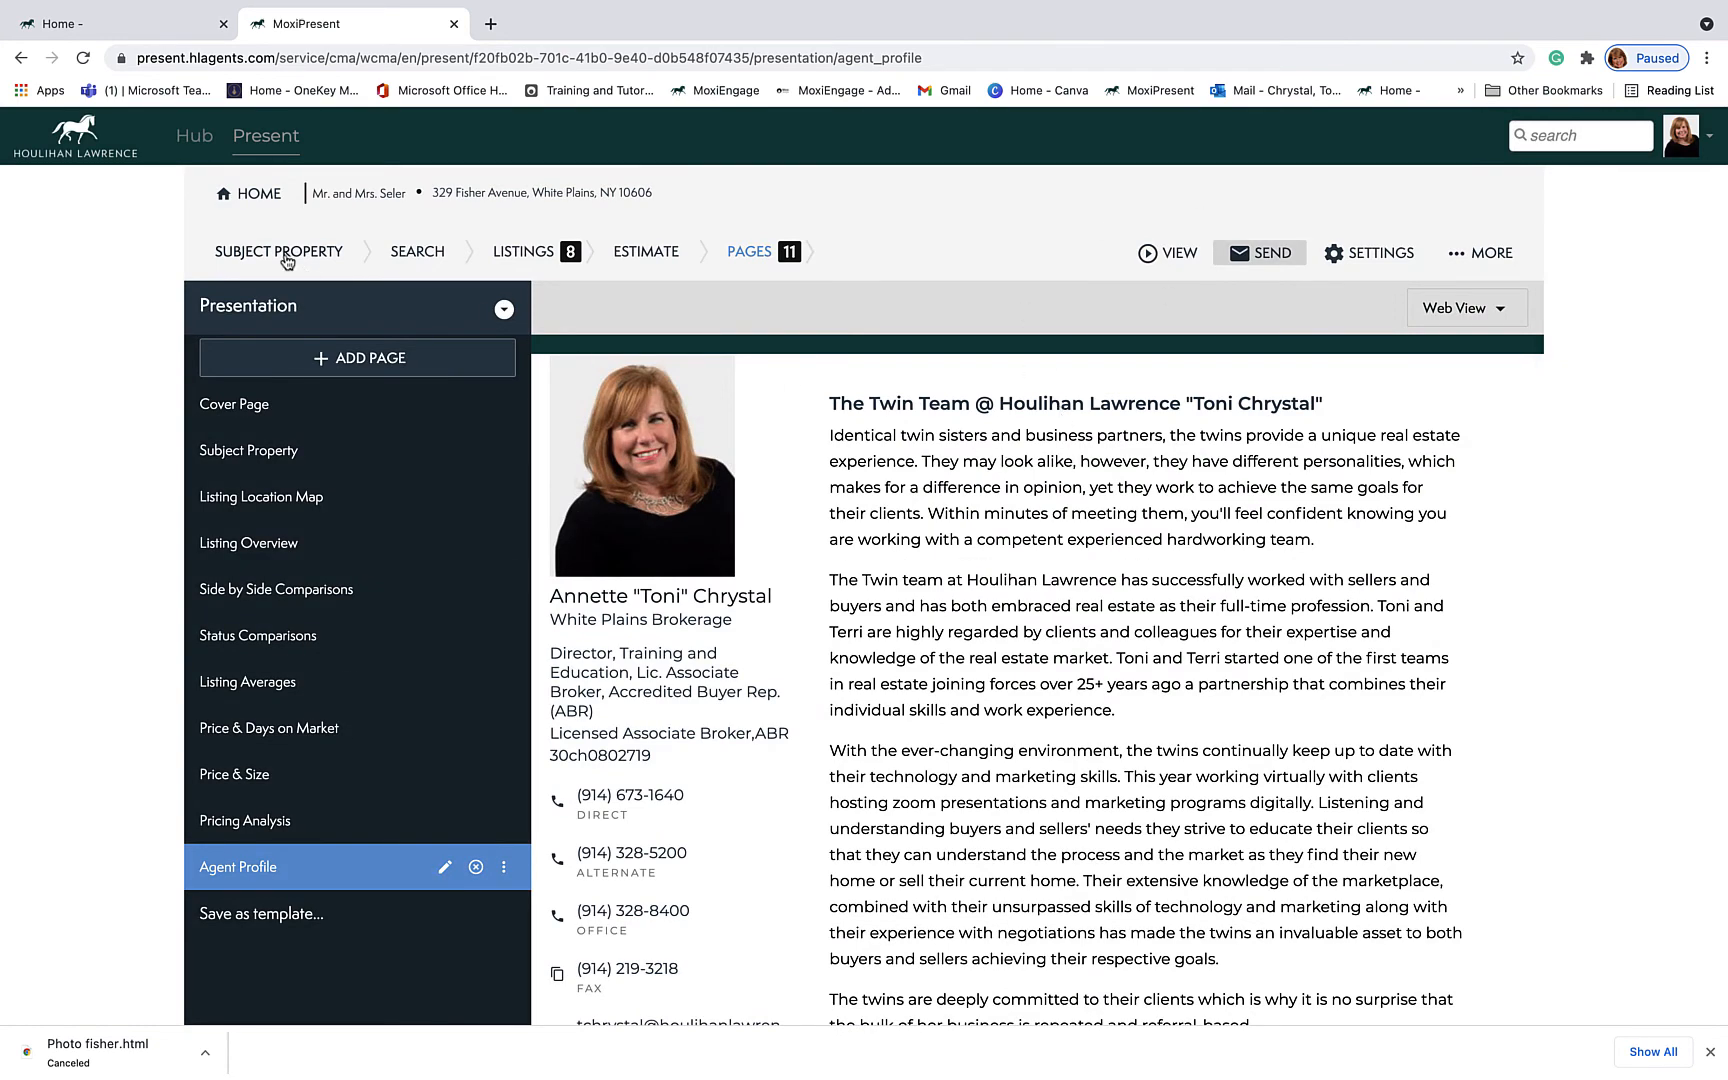
click(260, 199)
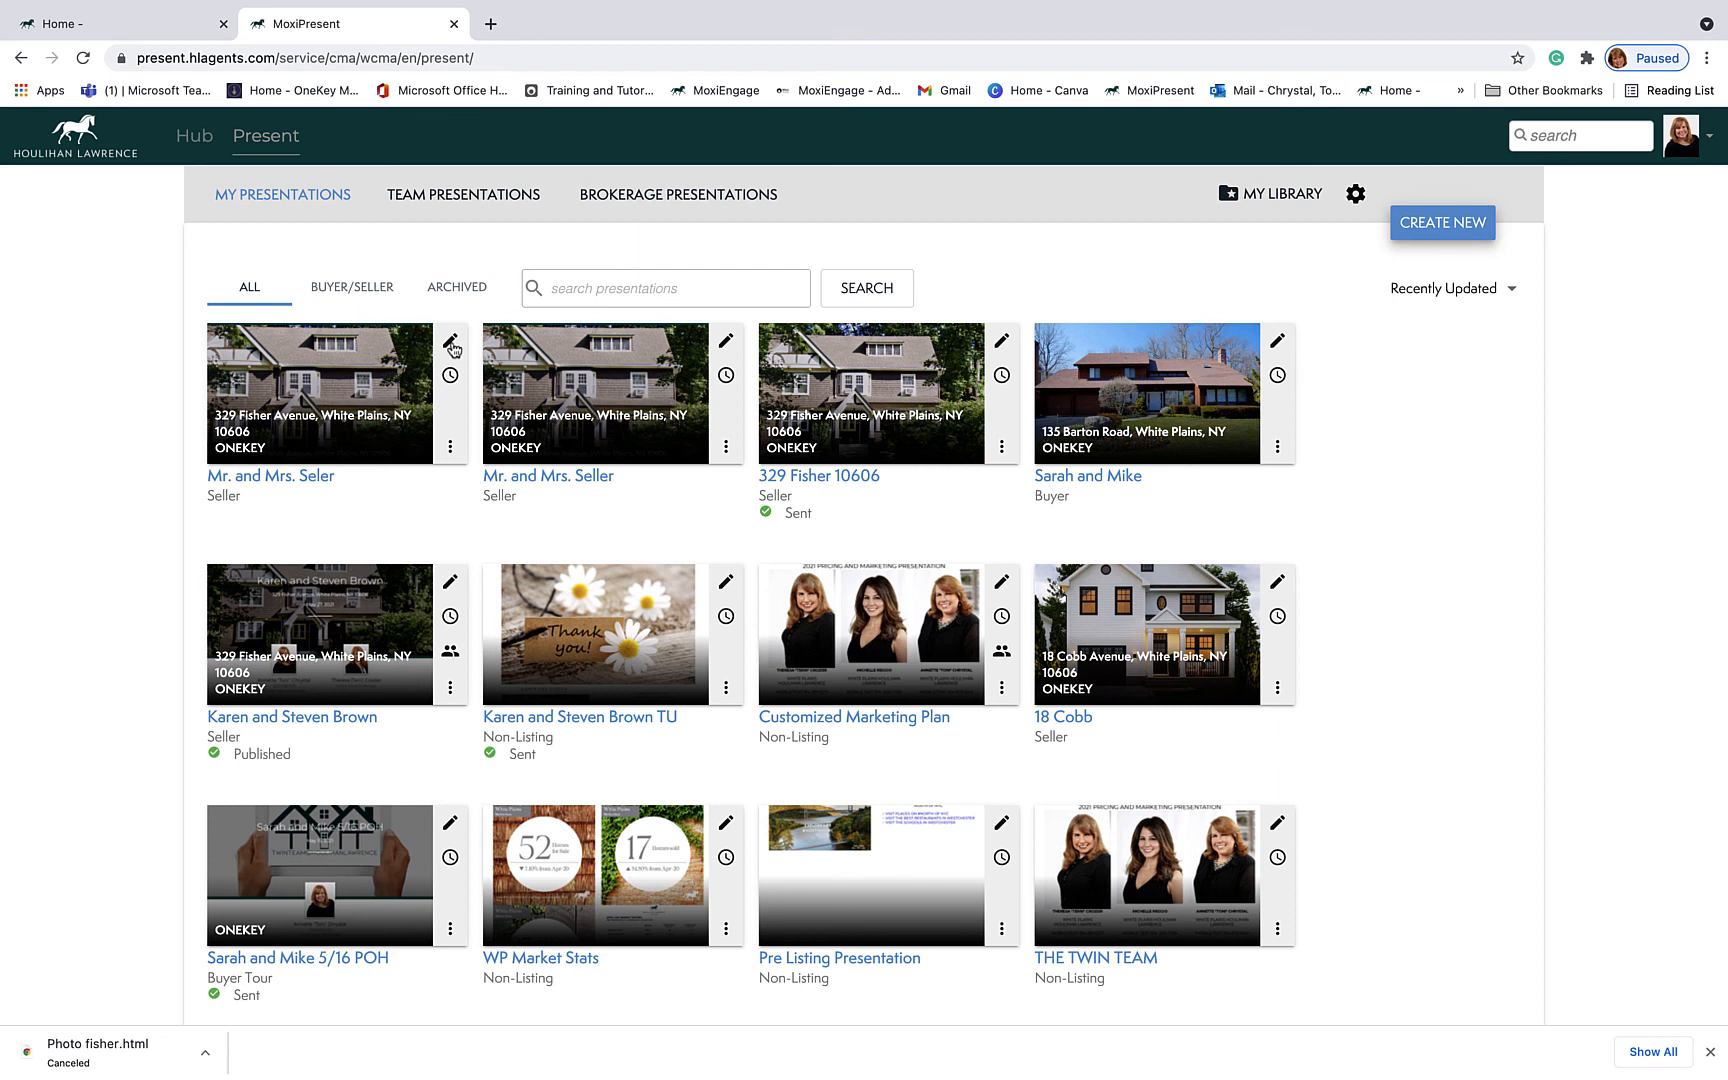
mouse_move(450, 380)
click(450, 450)
mouse_move(466, 453)
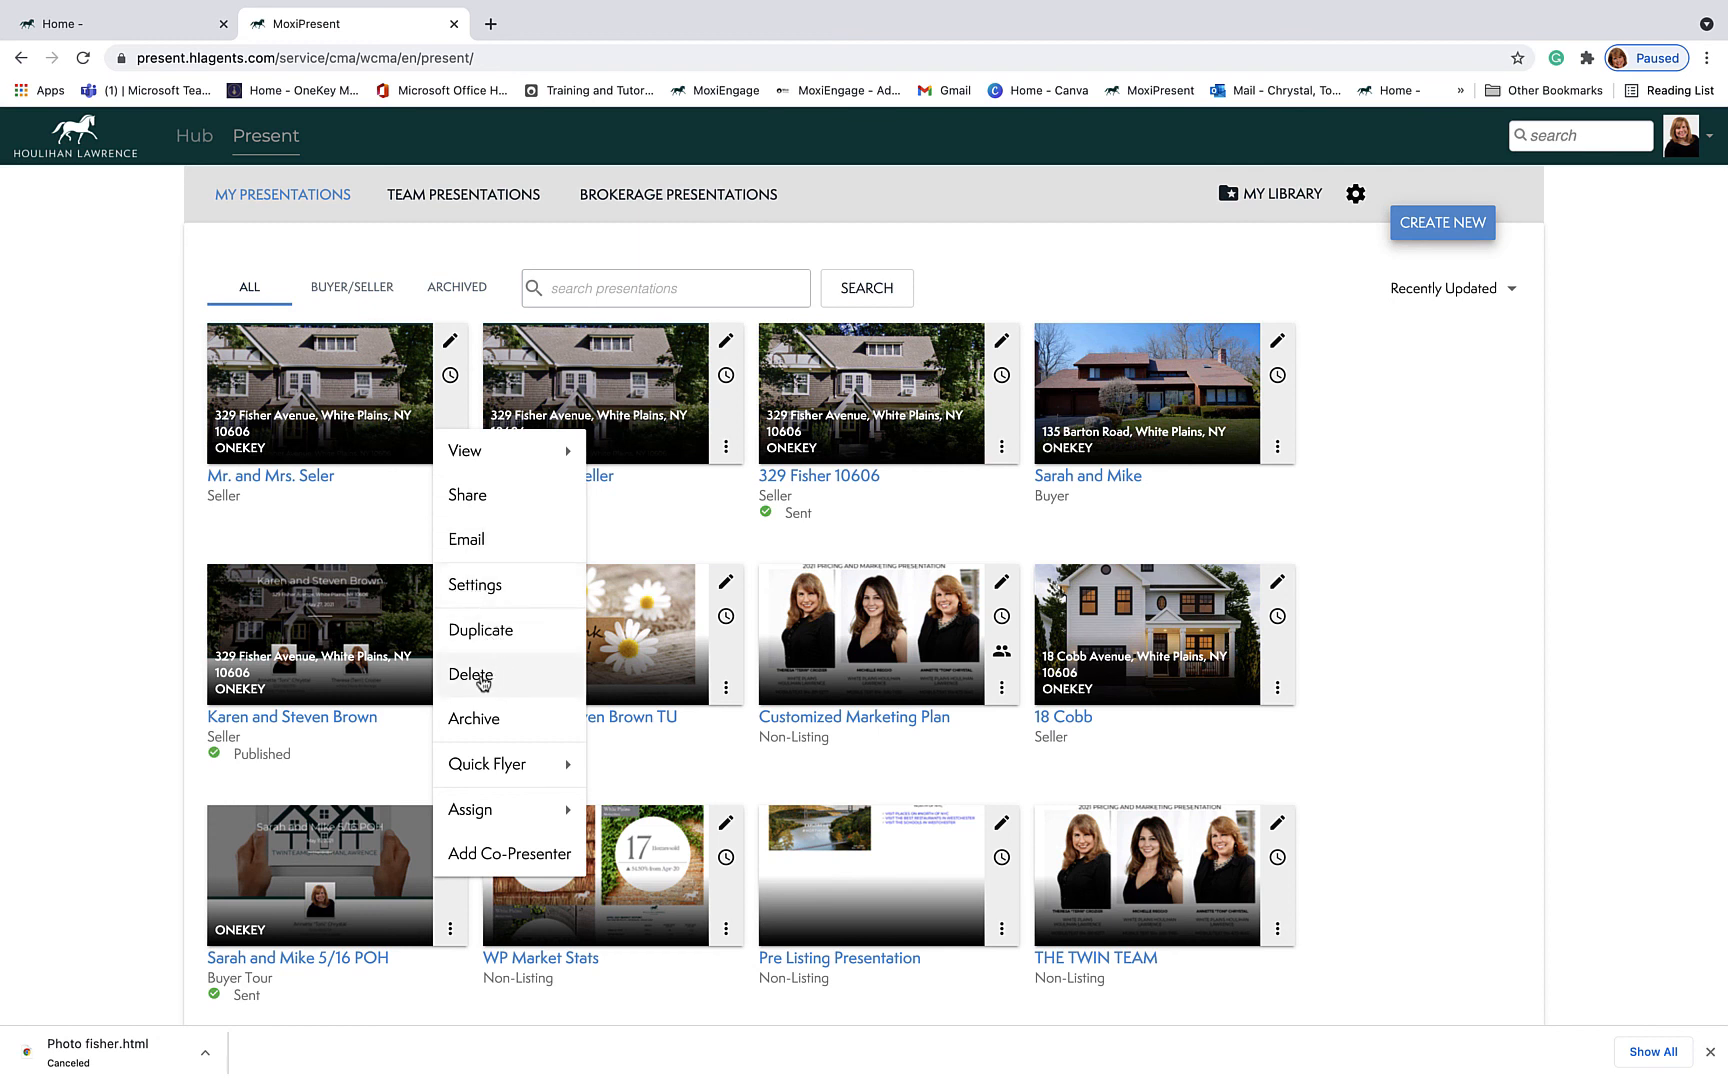
mouse_move(510, 768)
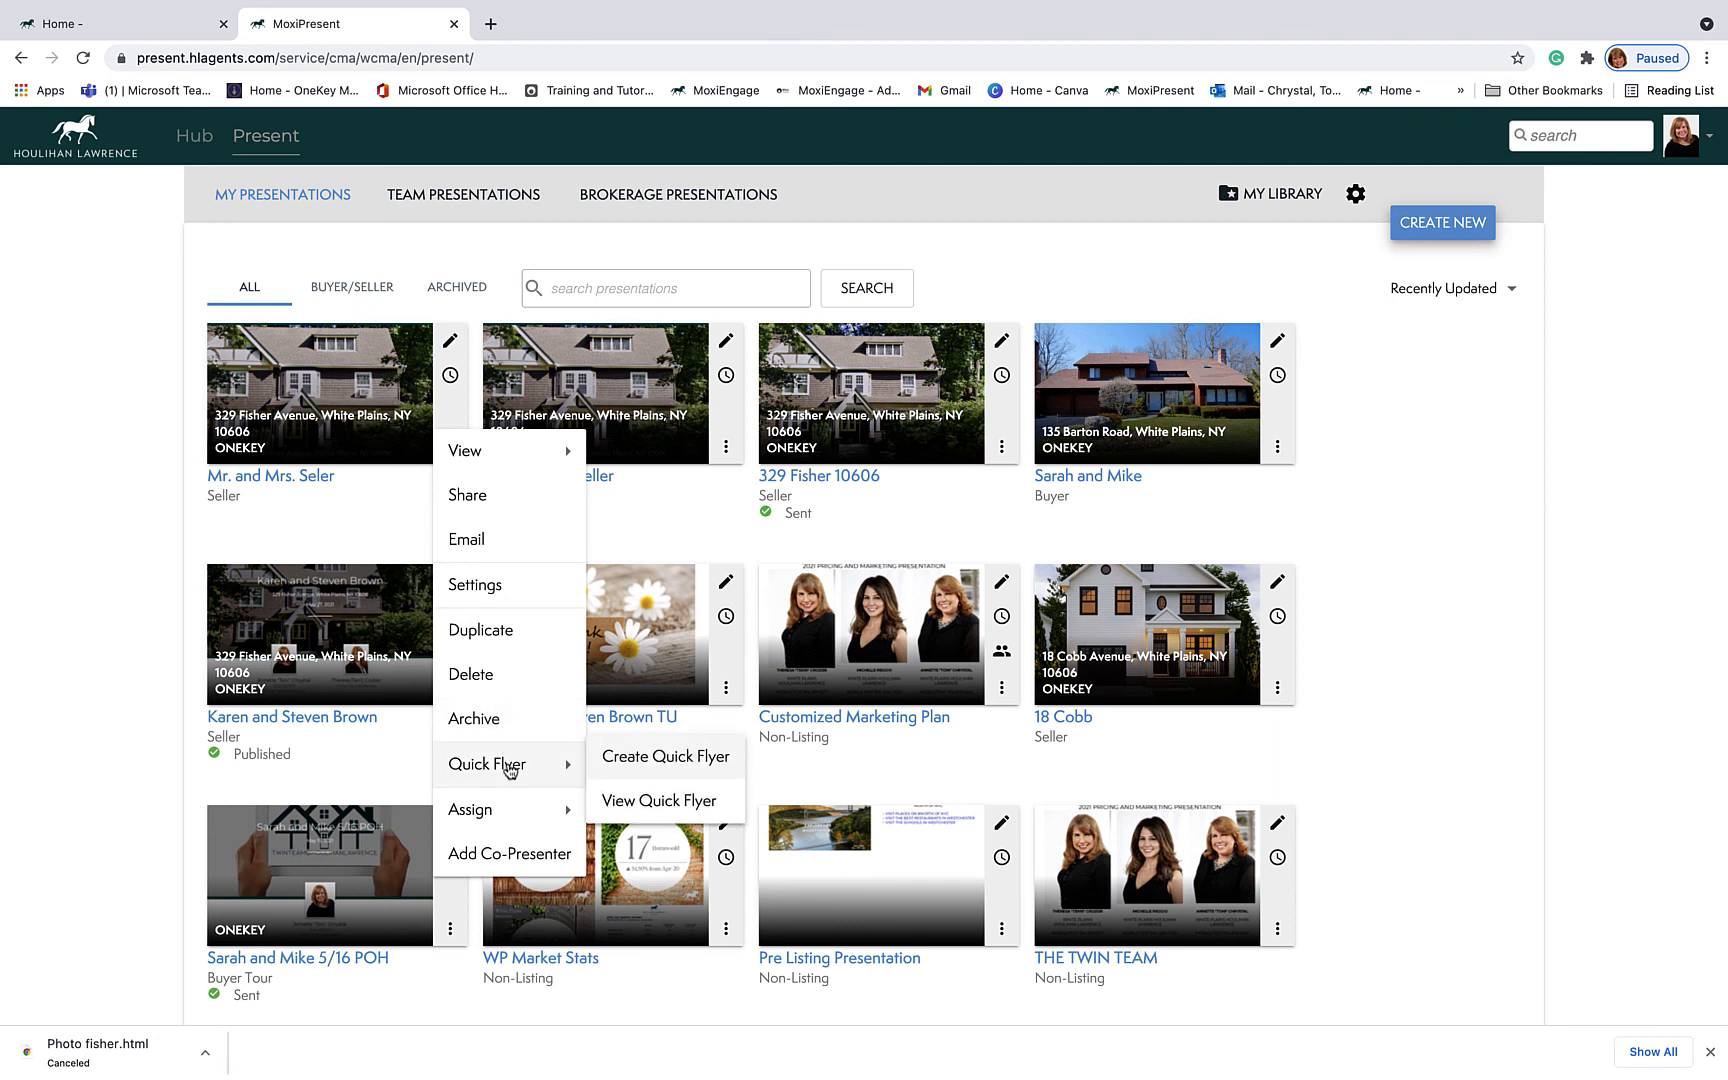
mouse_move(497, 814)
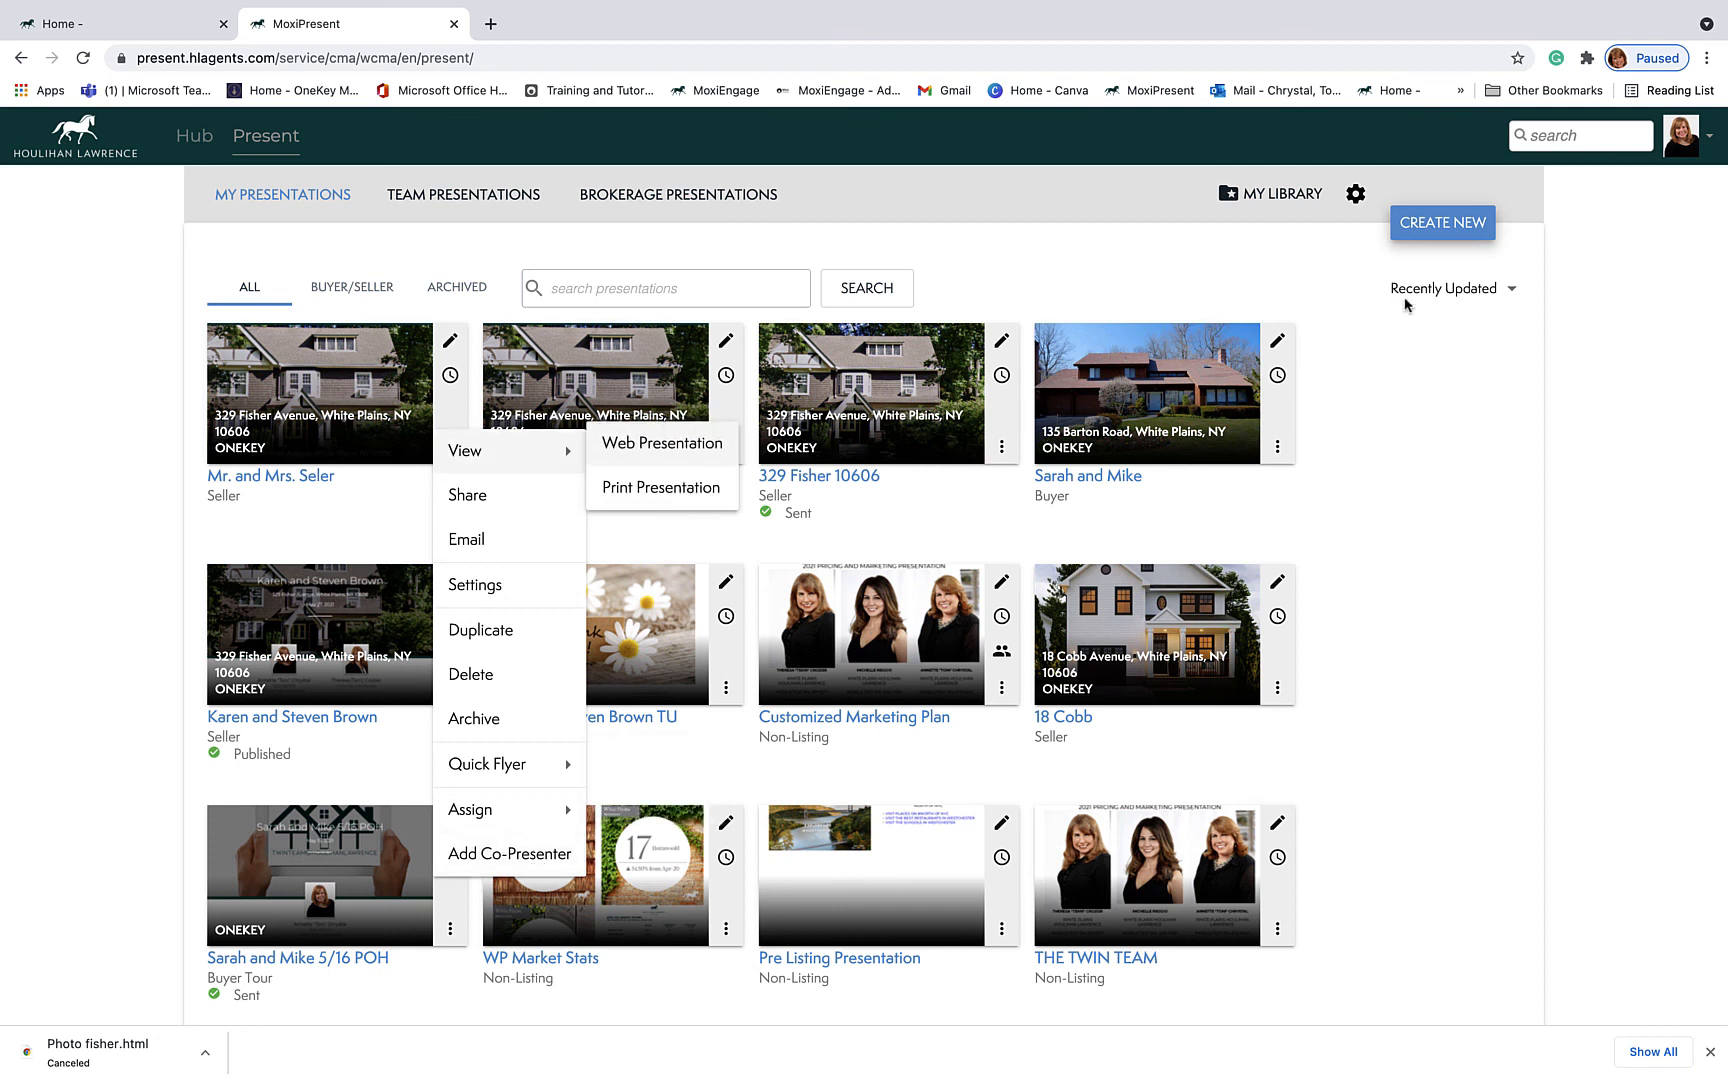
click(1388, 453)
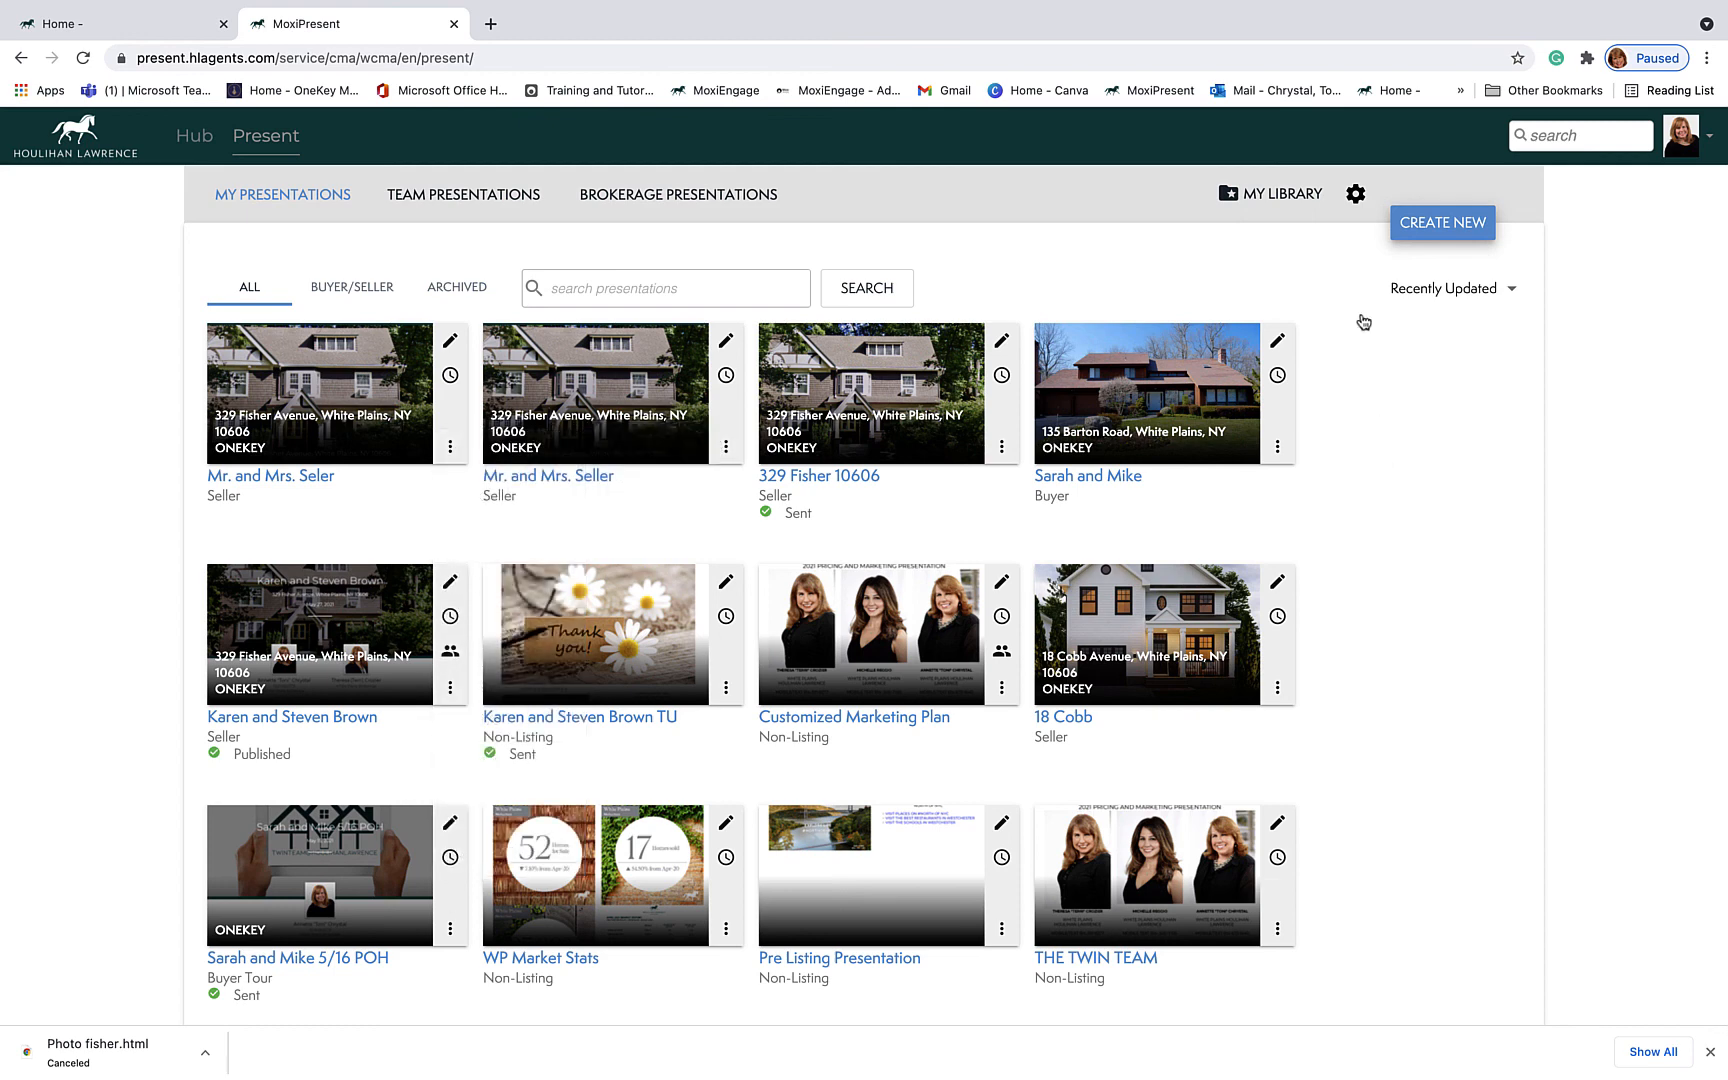
mouse_move(1390, 5)
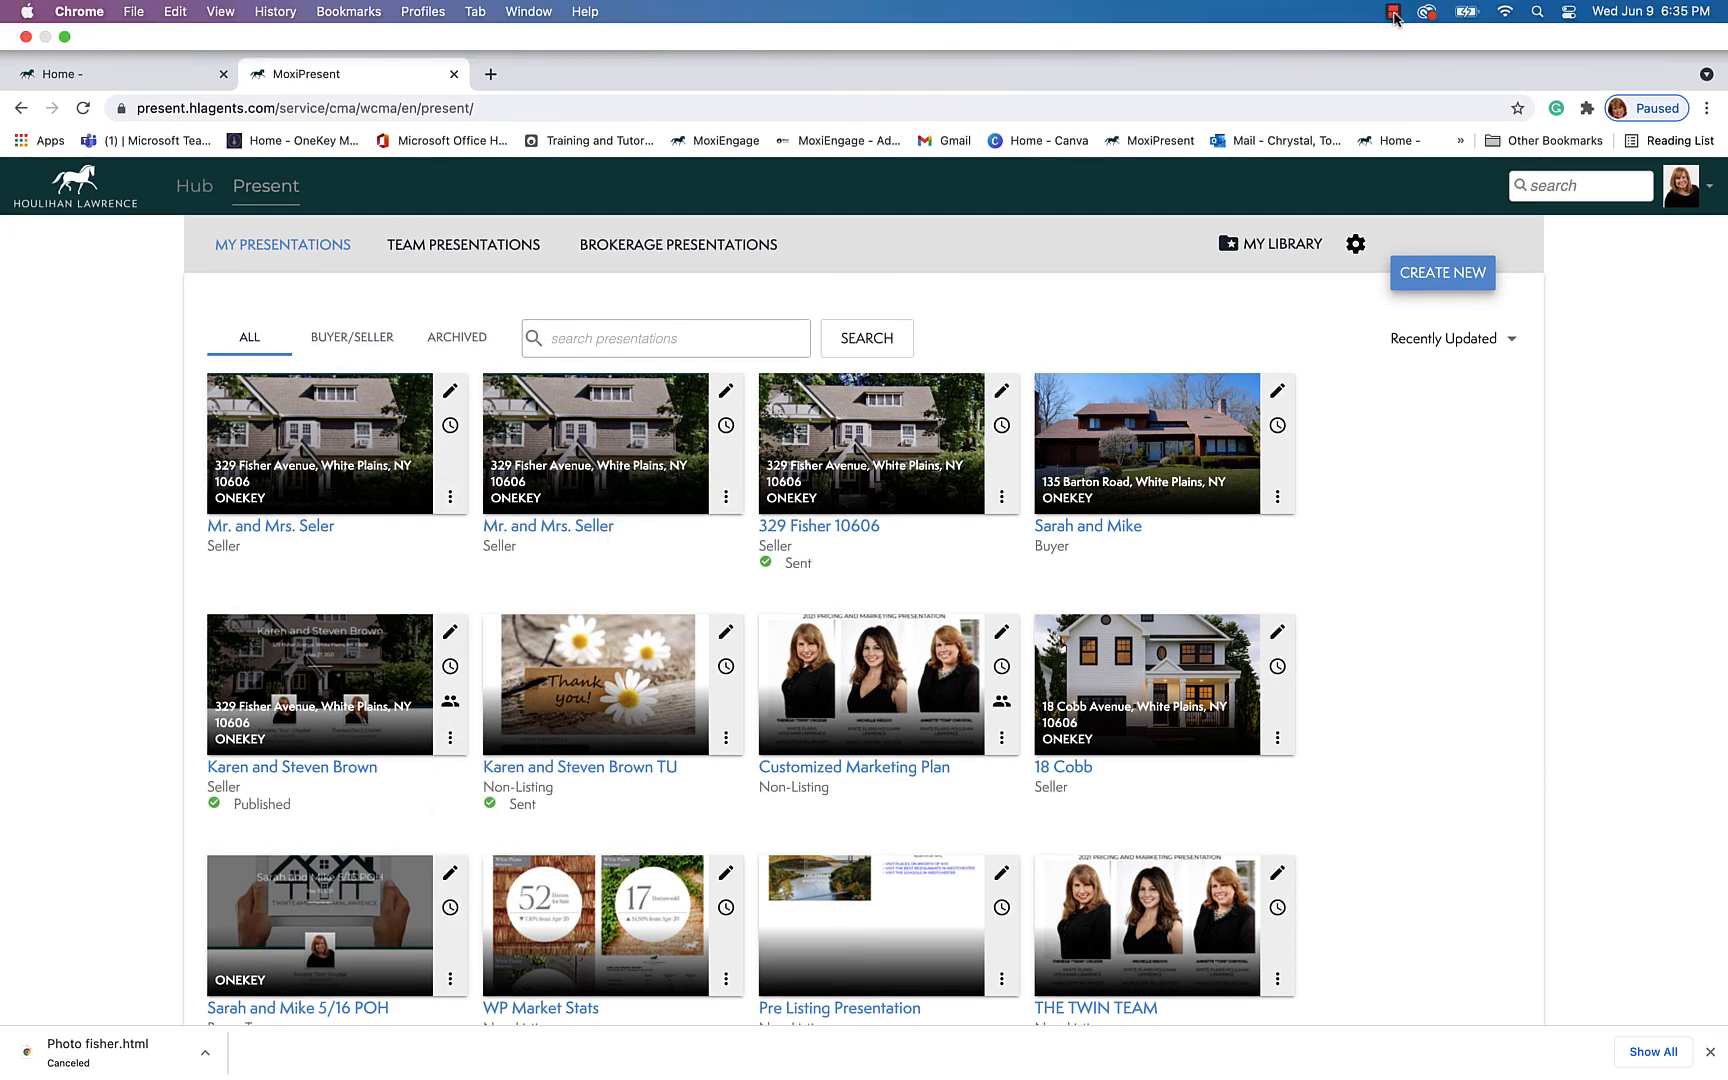
click(1393, 12)
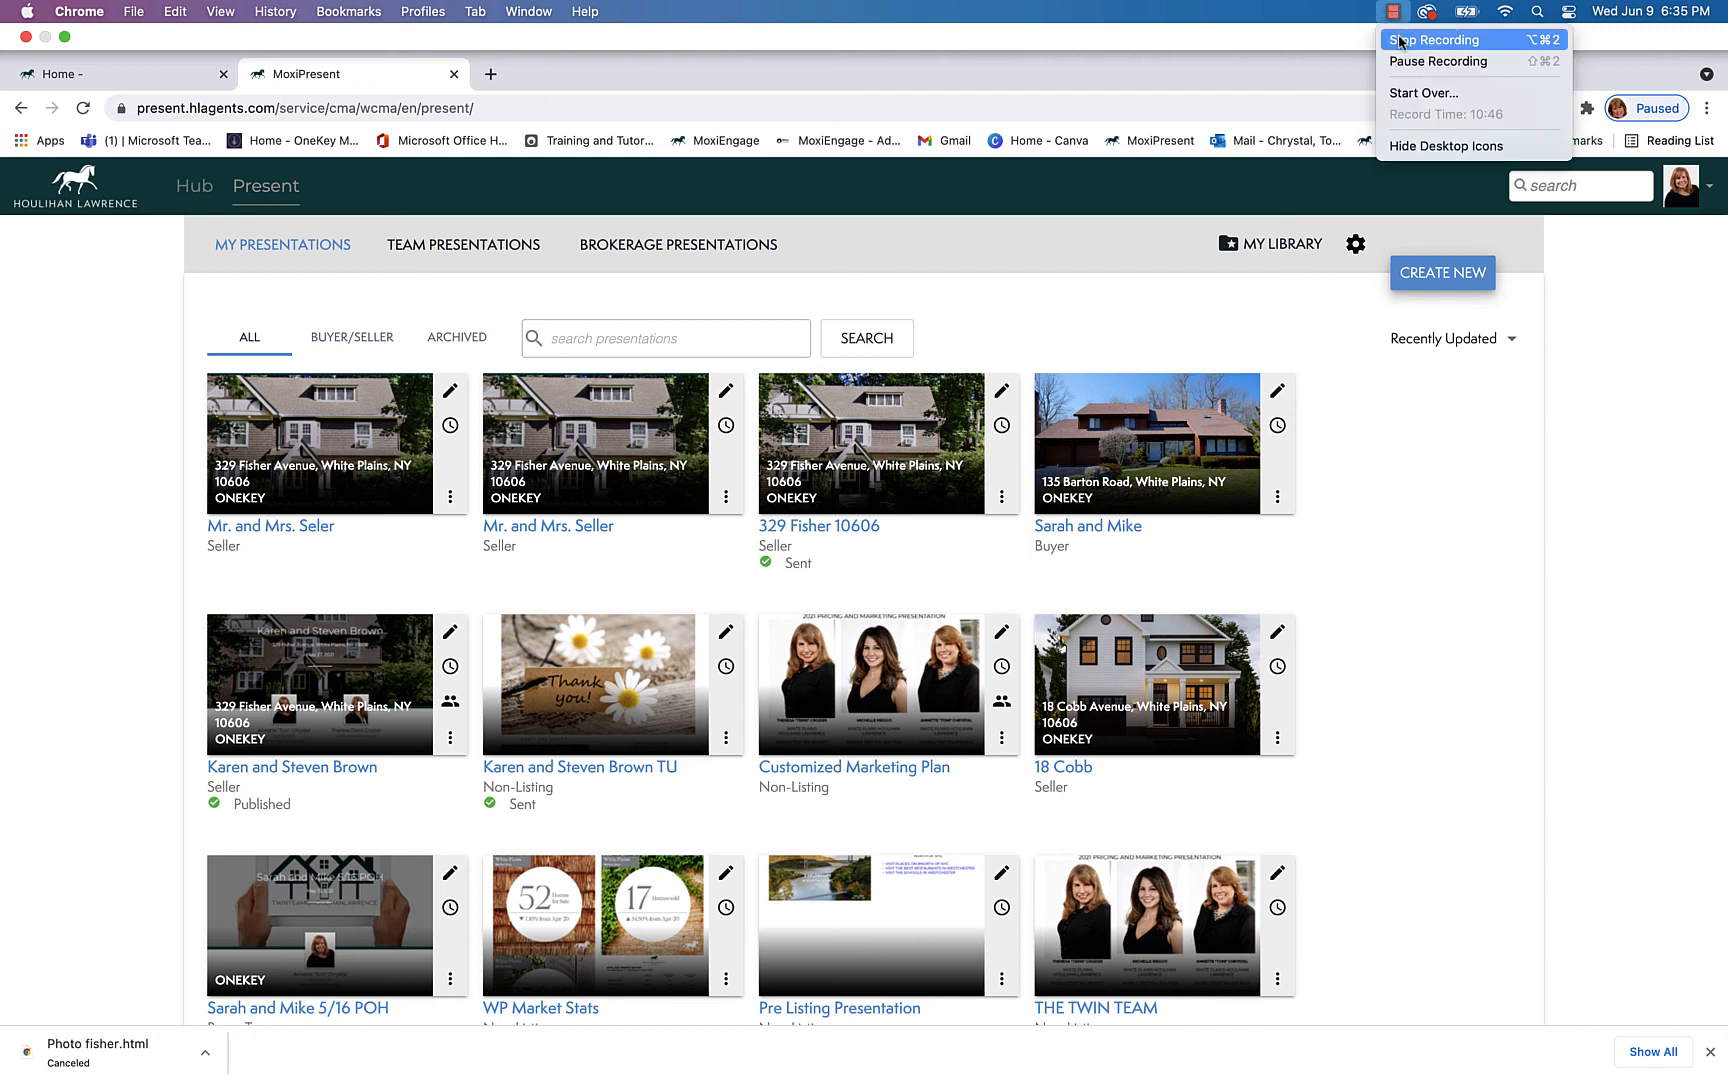